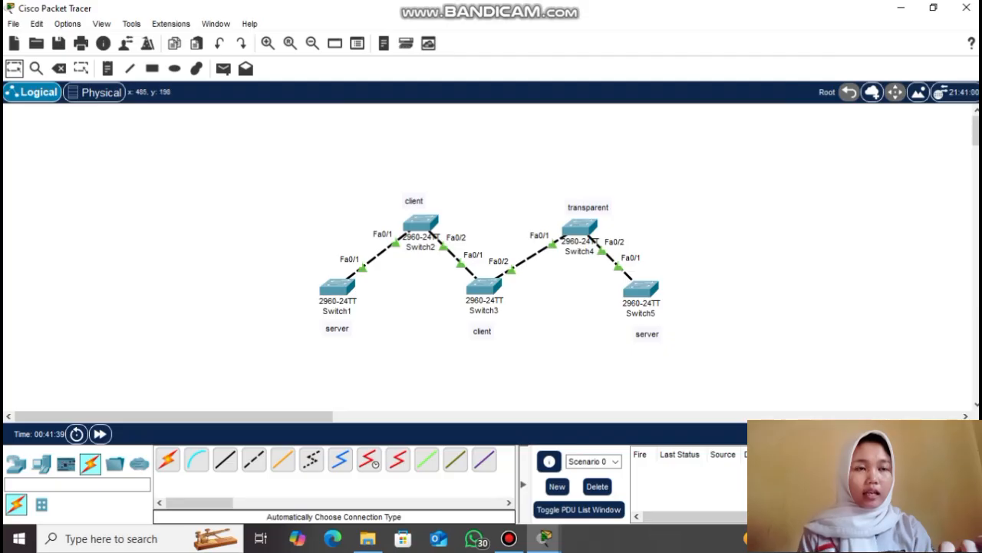
Set Switch1's FastEthernet0/1 to switchport mode trunk from its CLI
left_click(338, 287)
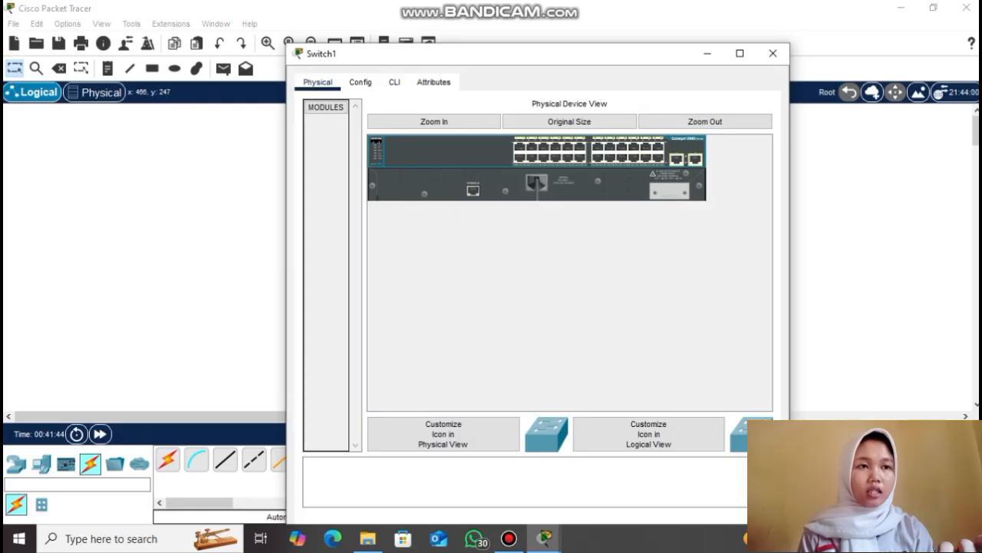
left_click(395, 82)
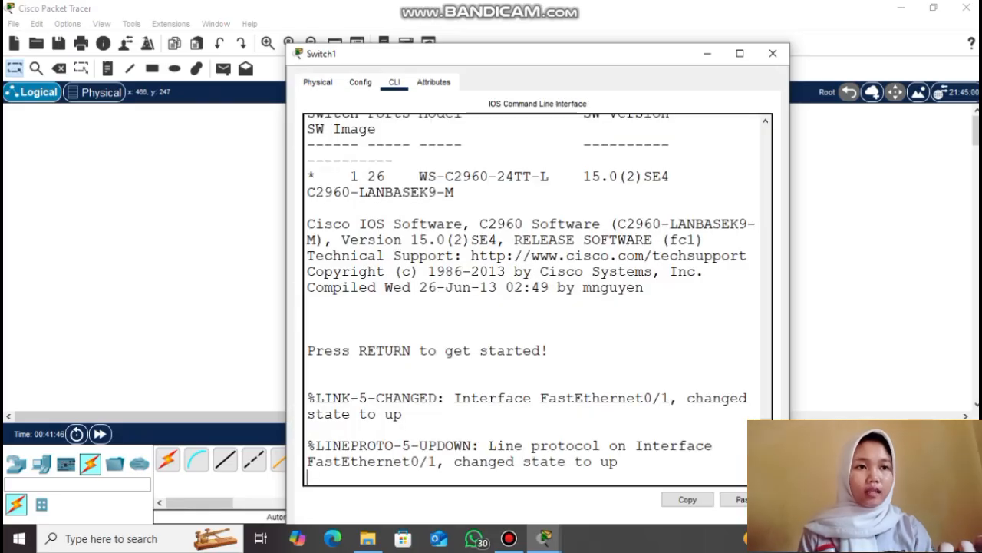
key("Return")
key("Return")
type("en")
key("Return")
type("conf t")
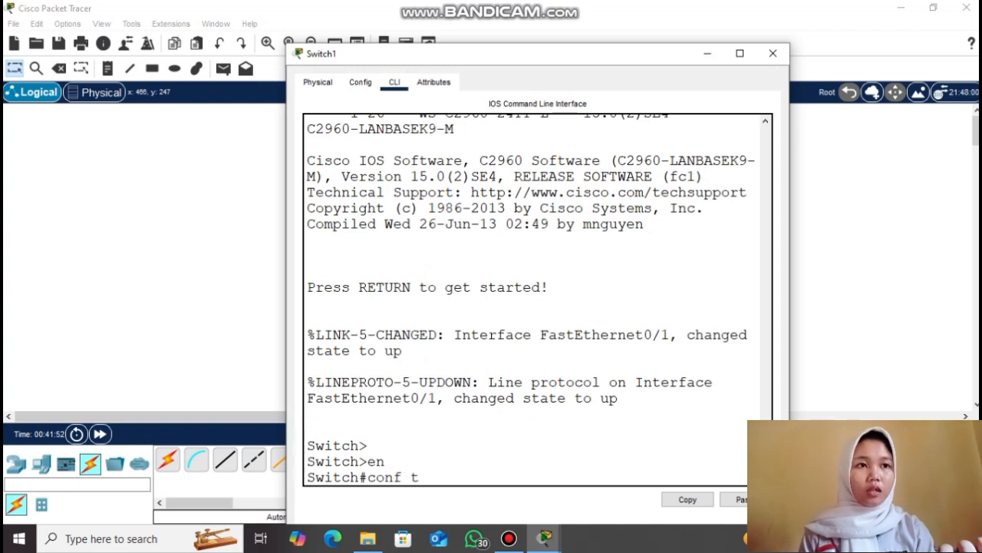
key("Return")
type("interface fa0/1")
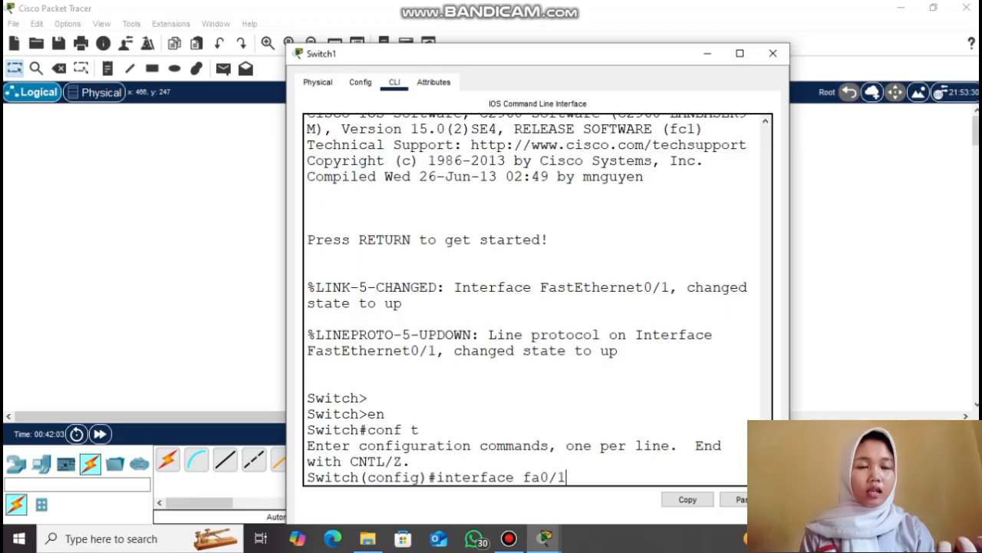
key("Return")
type("switchport mode trunk")
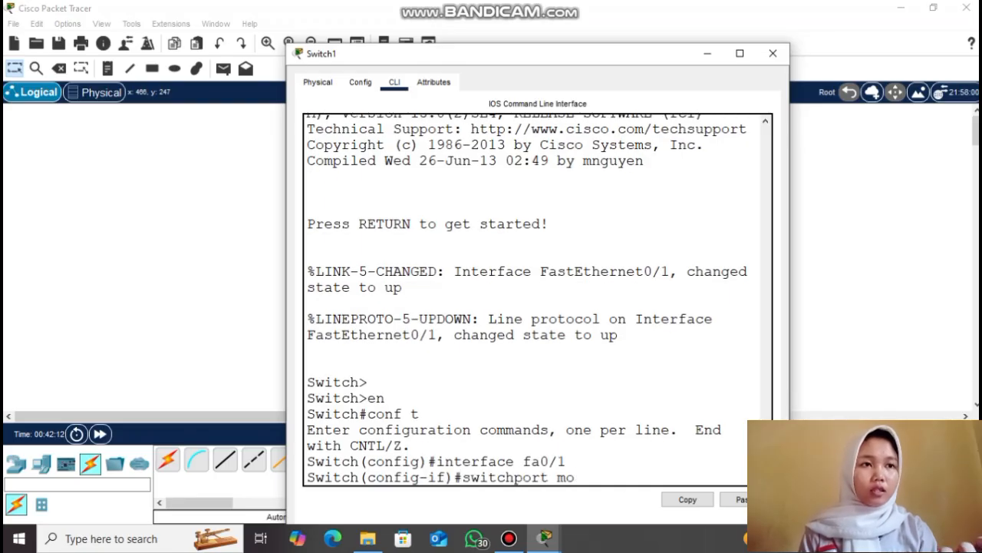
key("Return")
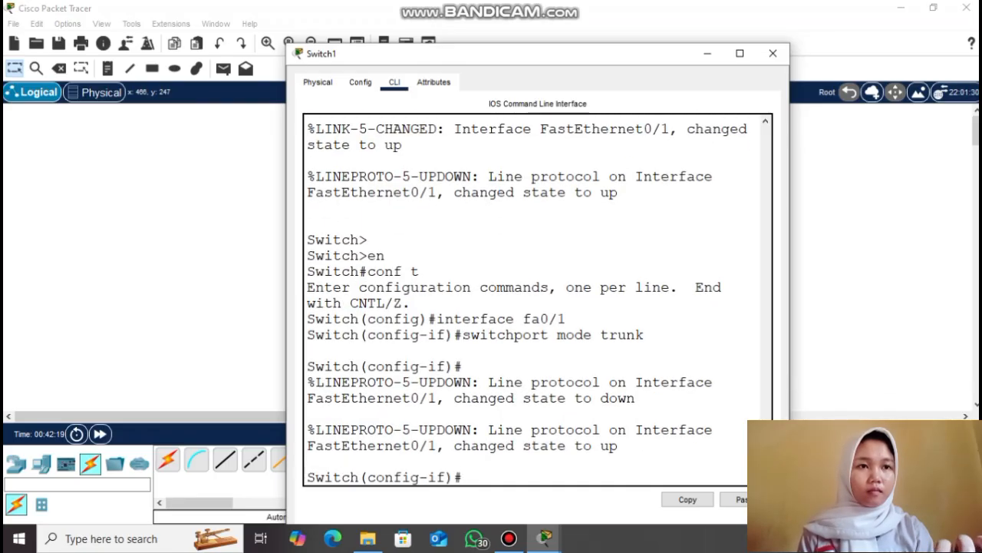
left_click(707, 54)
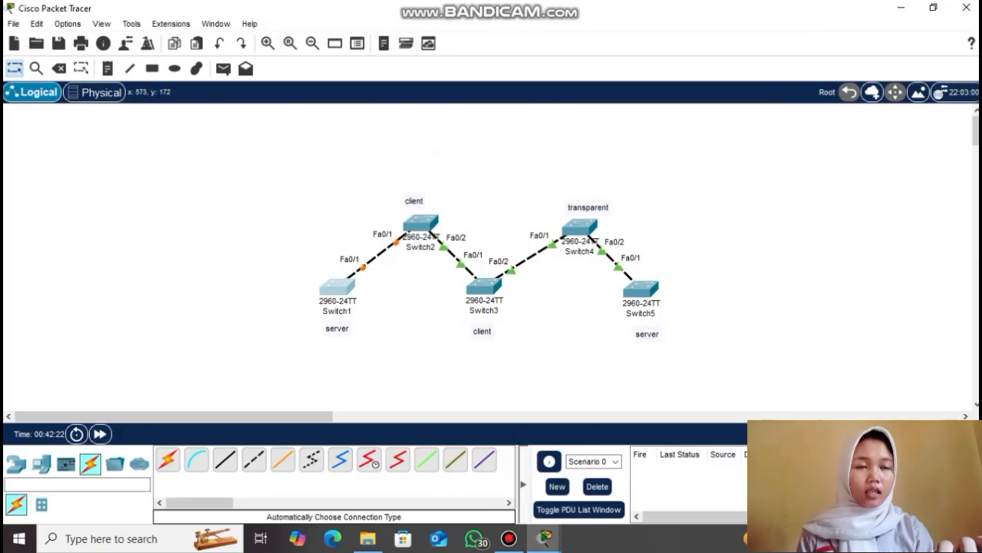
Configure Switch2's interface range fa0/1-2 as trunk ports with switchport mode trunk
left_click(421, 224)
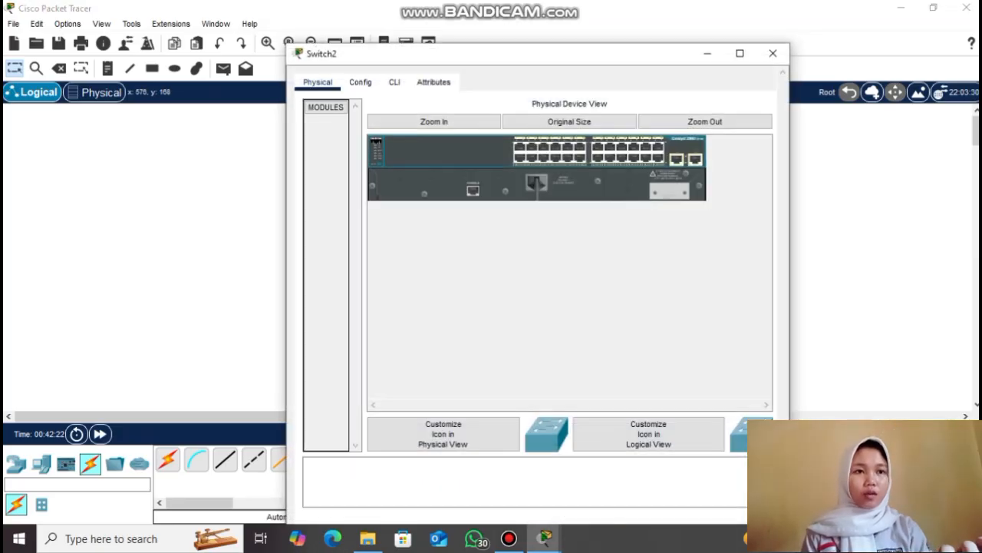
left_click(395, 82)
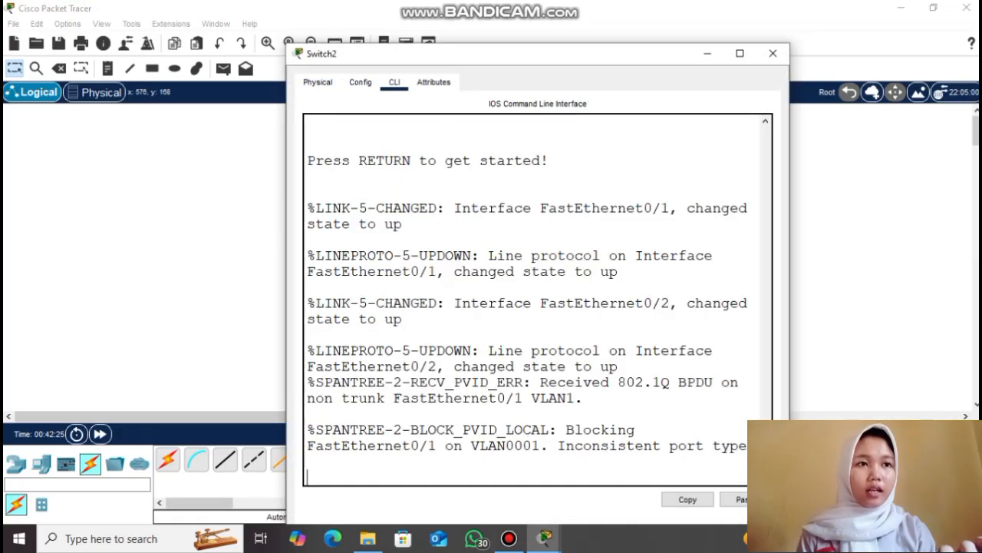
key("Return")
key("Return")
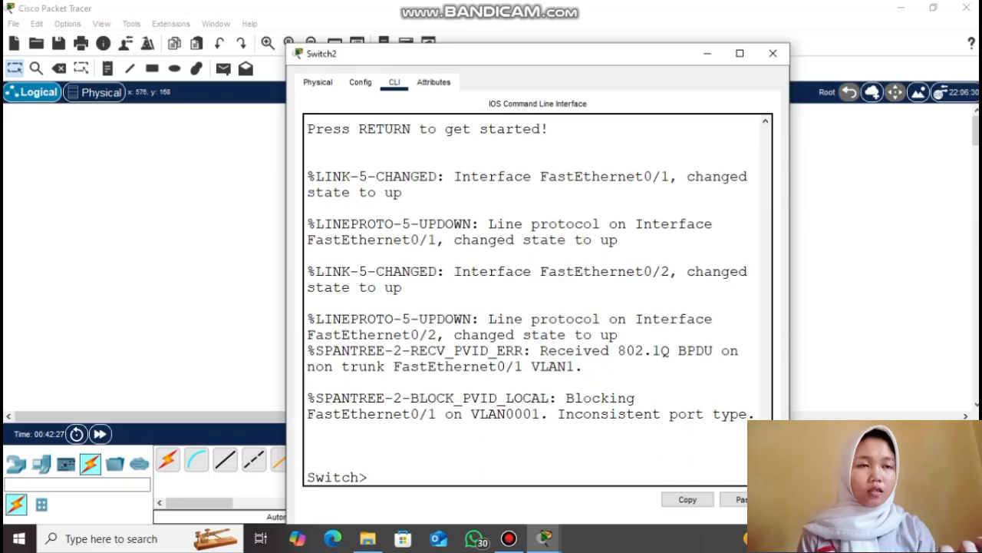
type("en")
key("Return")
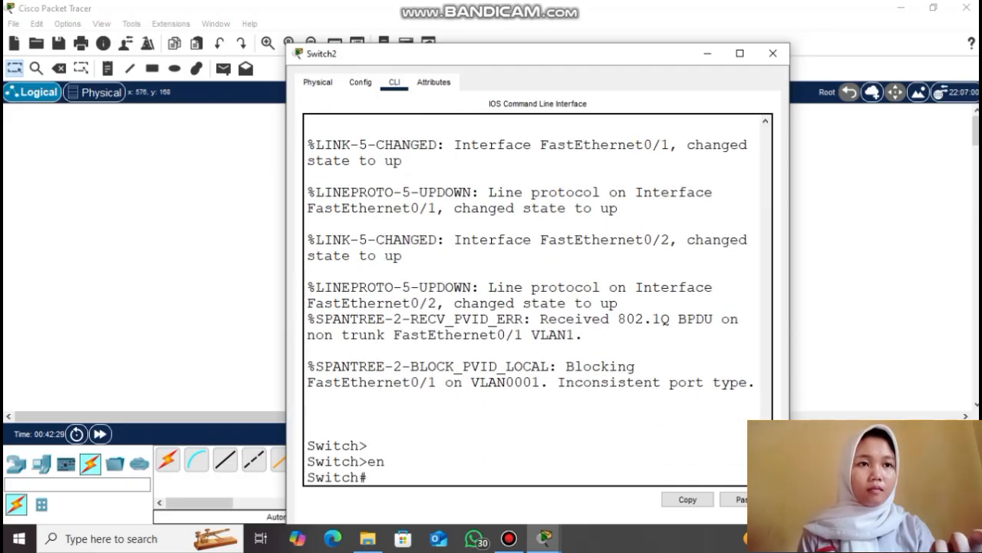
type("conf t")
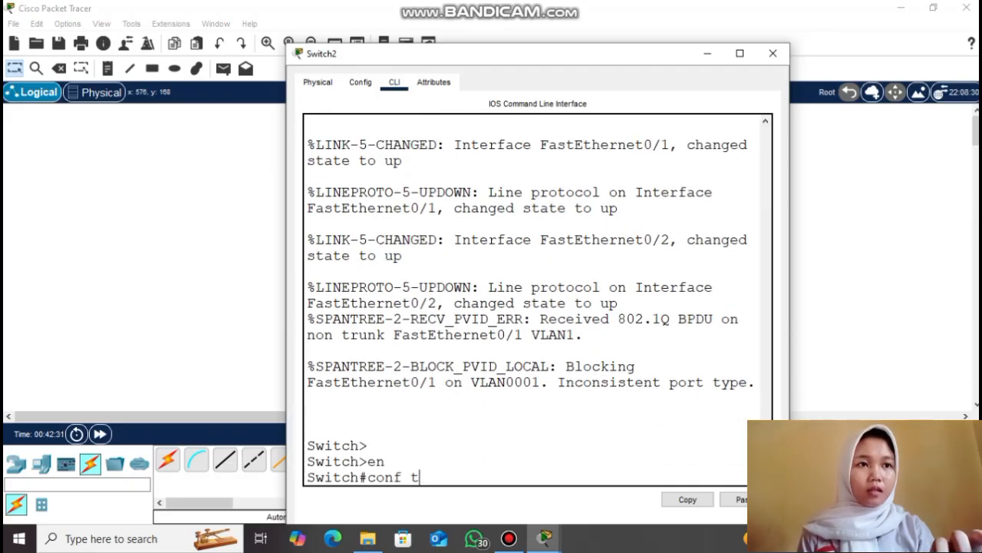
key("Return")
type("interface range fa")
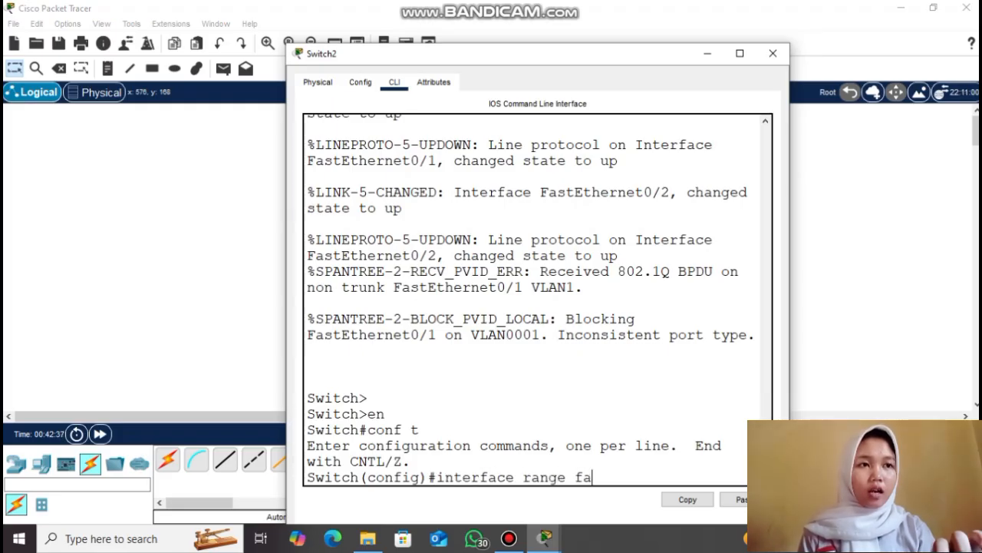
type("0/1-2")
key("Return")
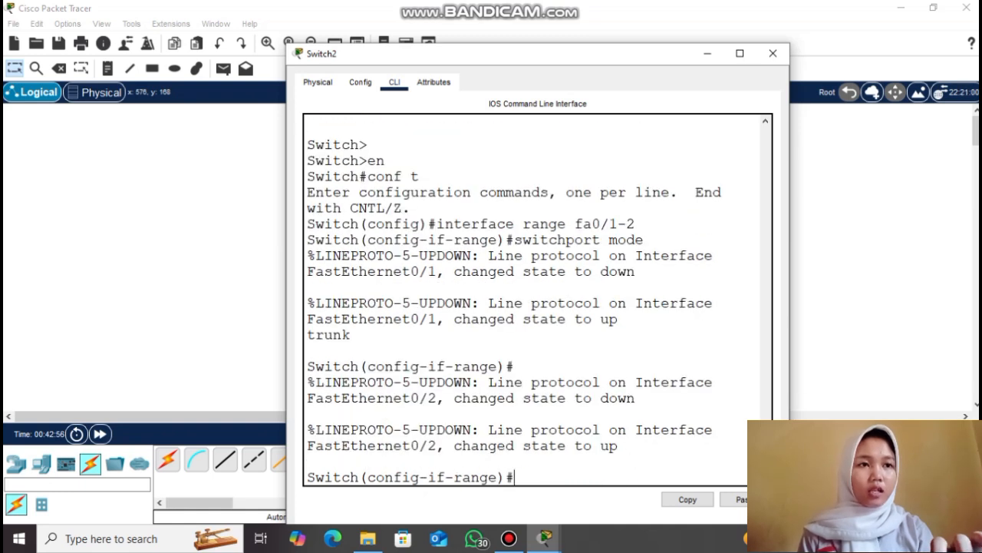
type("switchport mode t")
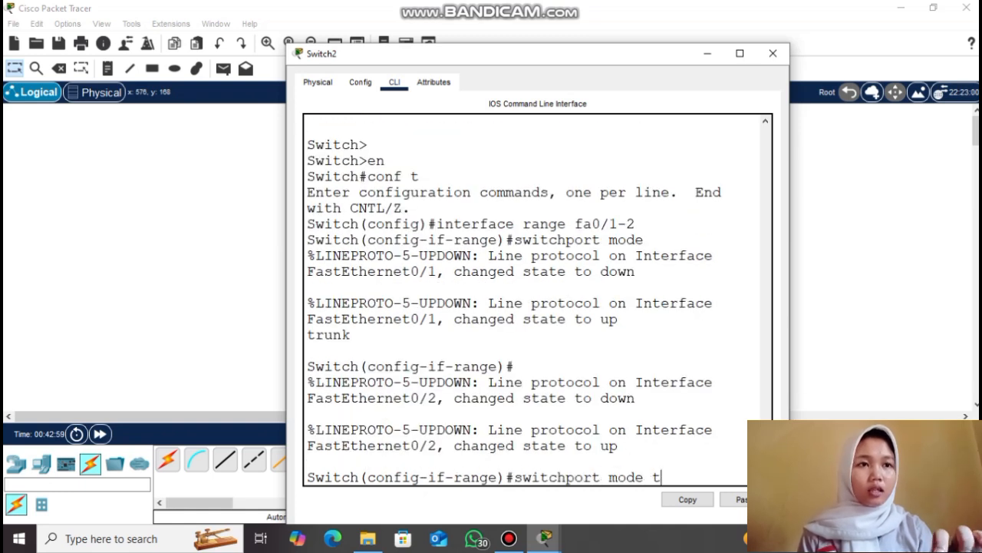
type("runk")
key("Return")
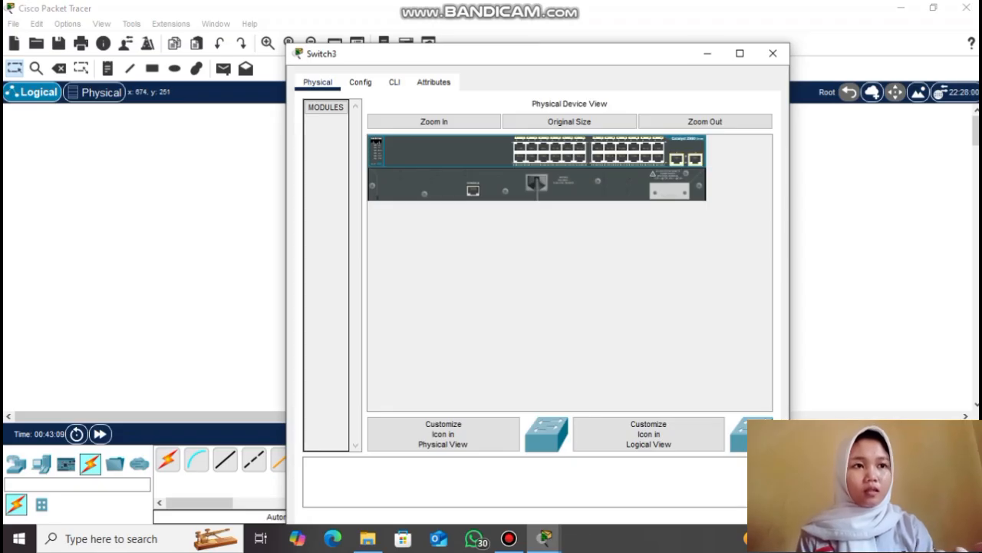
Put Switch3's Fa0/1–Fa0/2 range into switchport mode trunk
left_click(395, 82)
key("Return")
key("Return")
type("en")
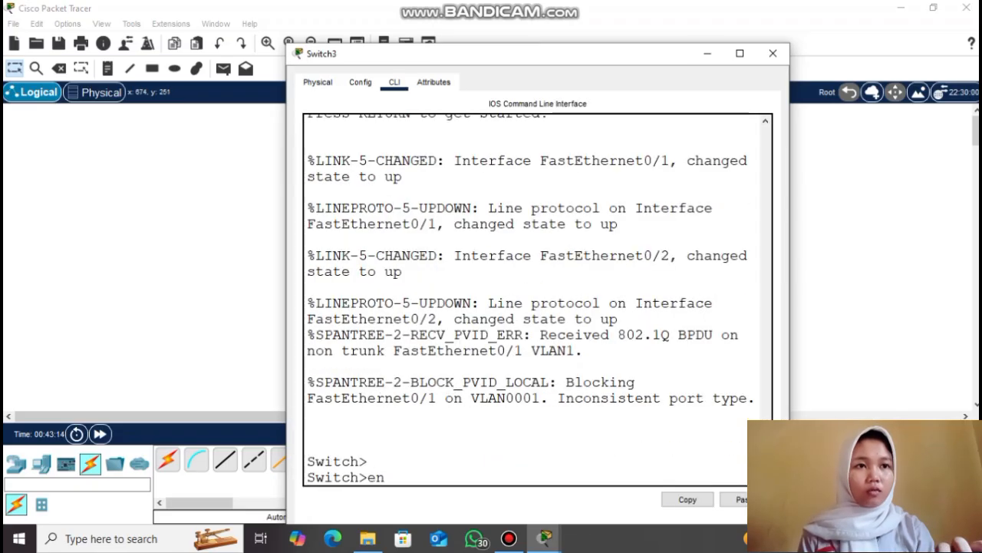
key("Return")
type("conf t")
key("Return")
type("interface range")
key("Return")
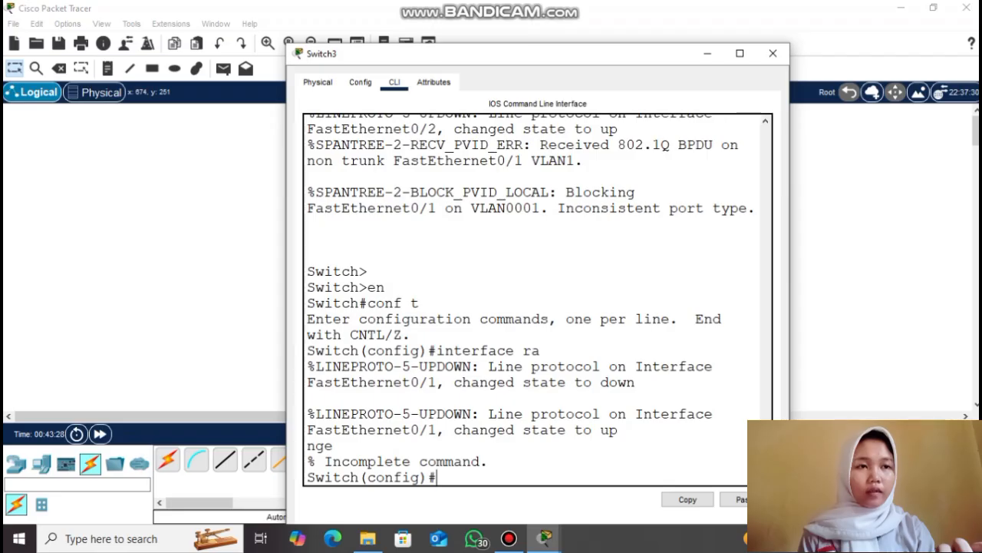
type("interfac e")
type("e range fa0/1")
type("-2")
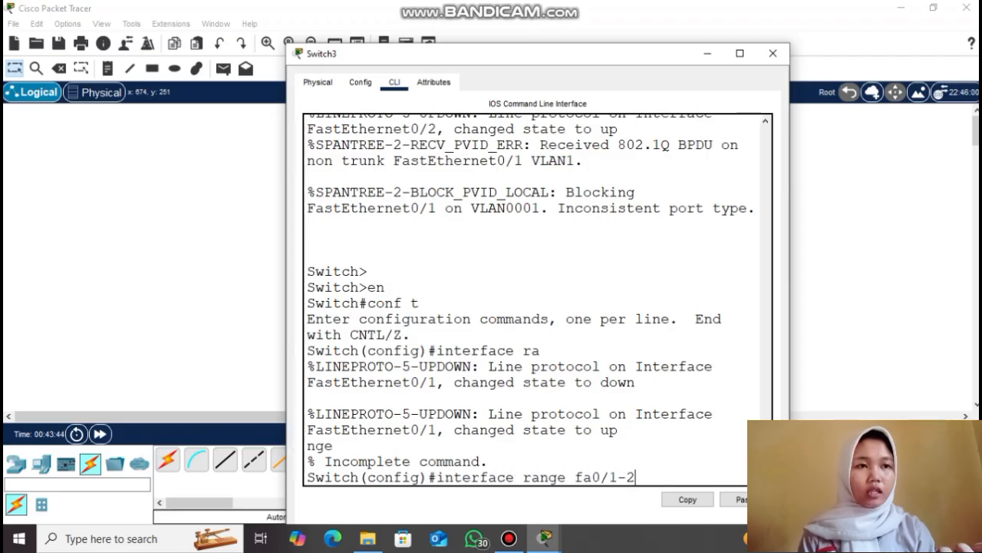
key("Return")
type("switchport mode trunk")
key("Return")
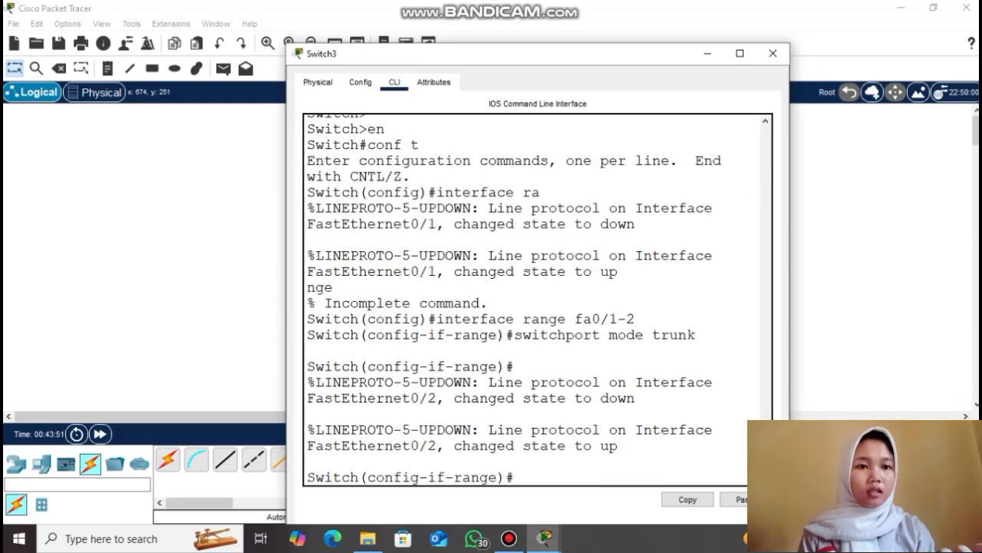
left_click(706, 53)
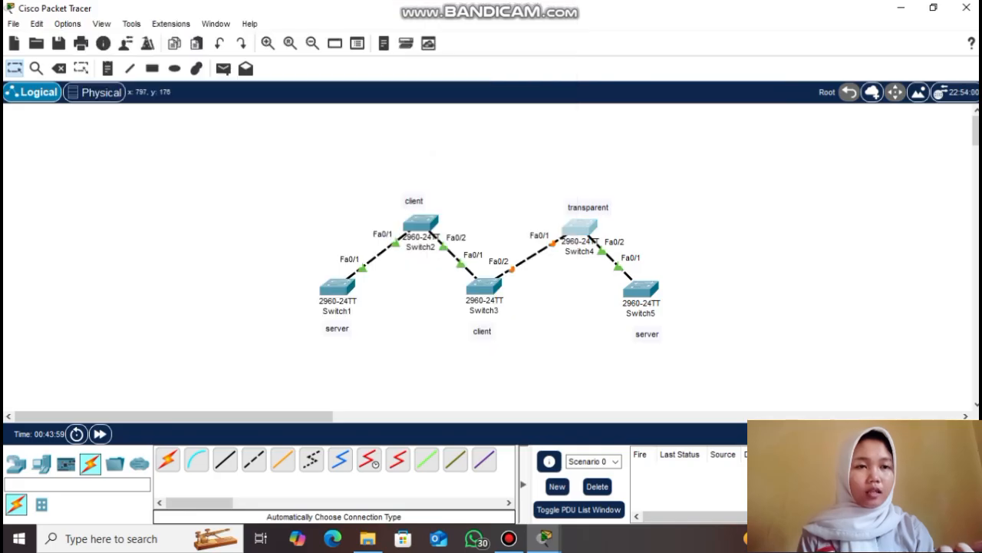
Set Switch4's interface range fa0/1-2 to switchport mode trunk
left_click(585, 227)
left_click(394, 50)
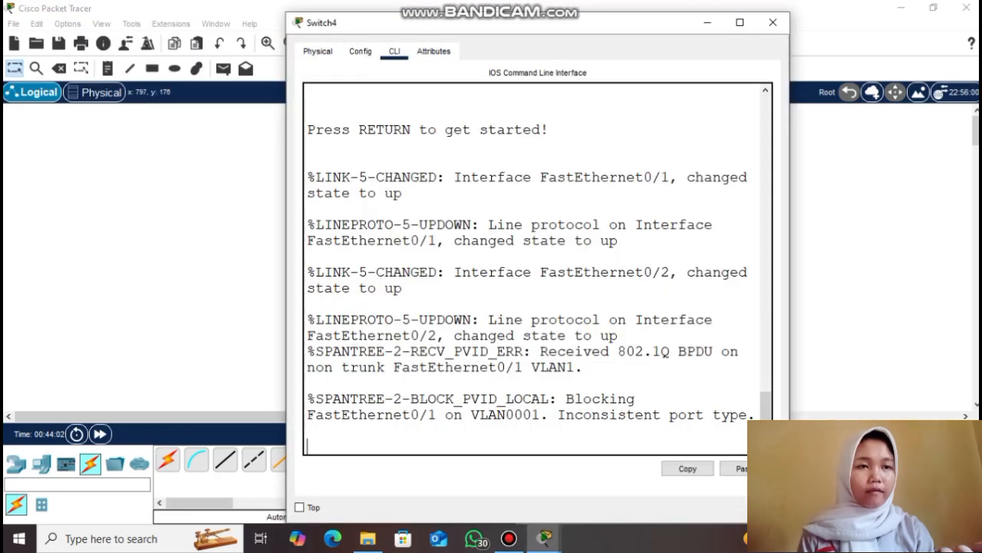
key("Return")
key("Return")
type("en")
key("Return")
type("conf t")
key("Return")
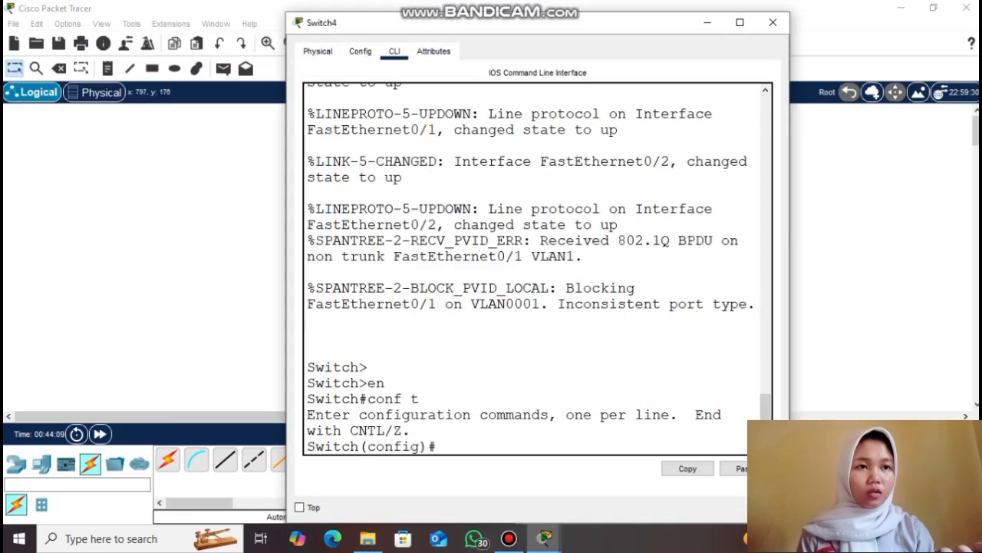
type("interface range fa0/1-")
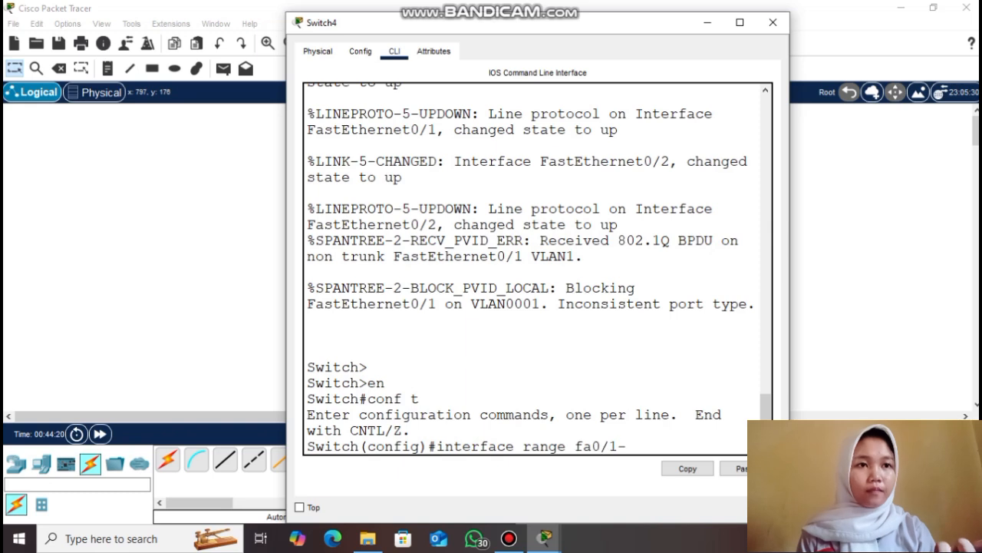
type("2")
key("Return")
type("switchport mode trunk")
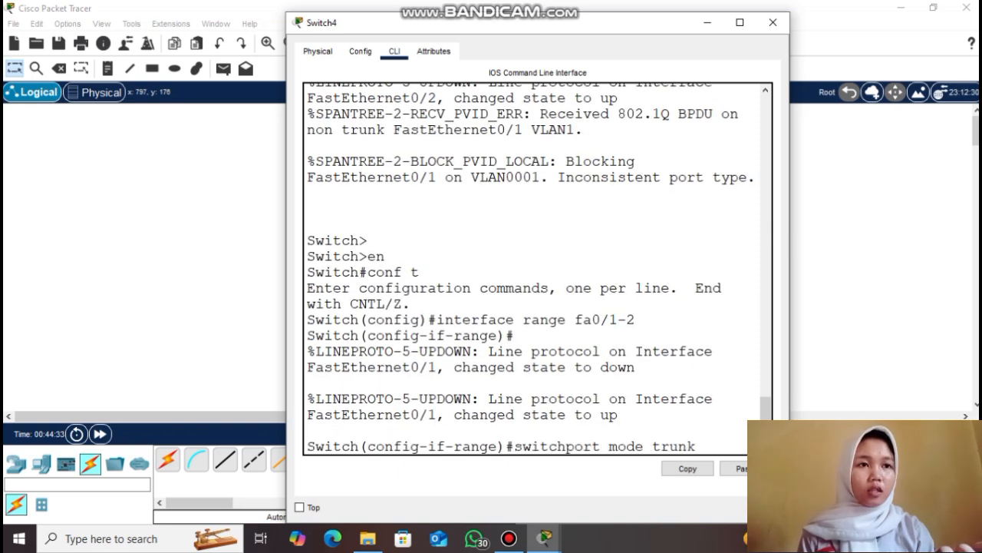
key("Return")
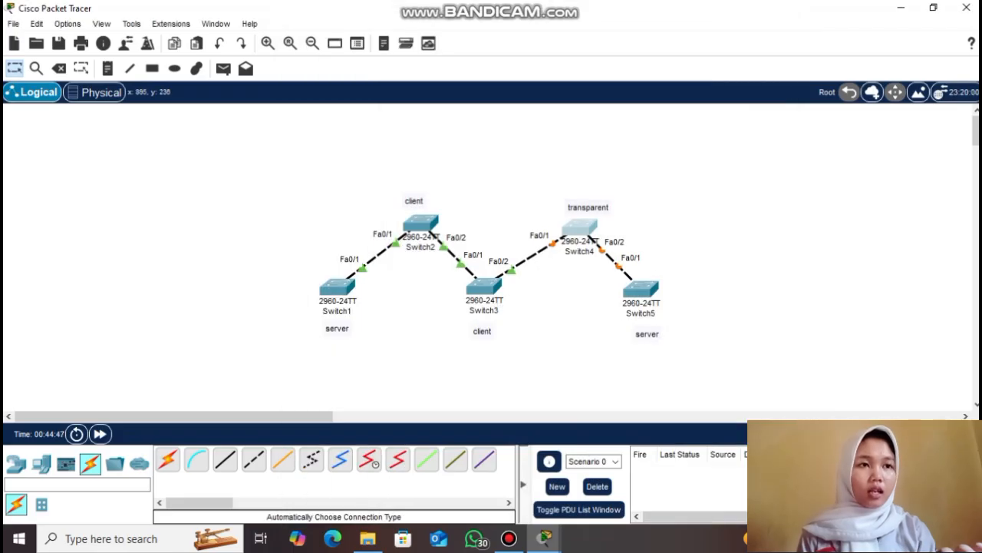
Set Switch5's FastEthernet0/1 to switchport mode trunk
left_click(636, 292)
left_click(390, 50)
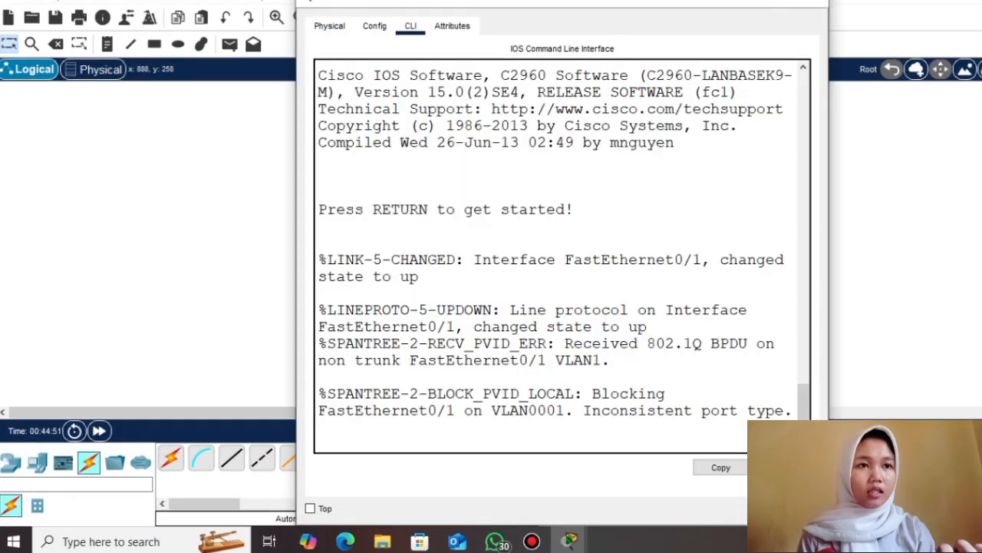
key("Return")
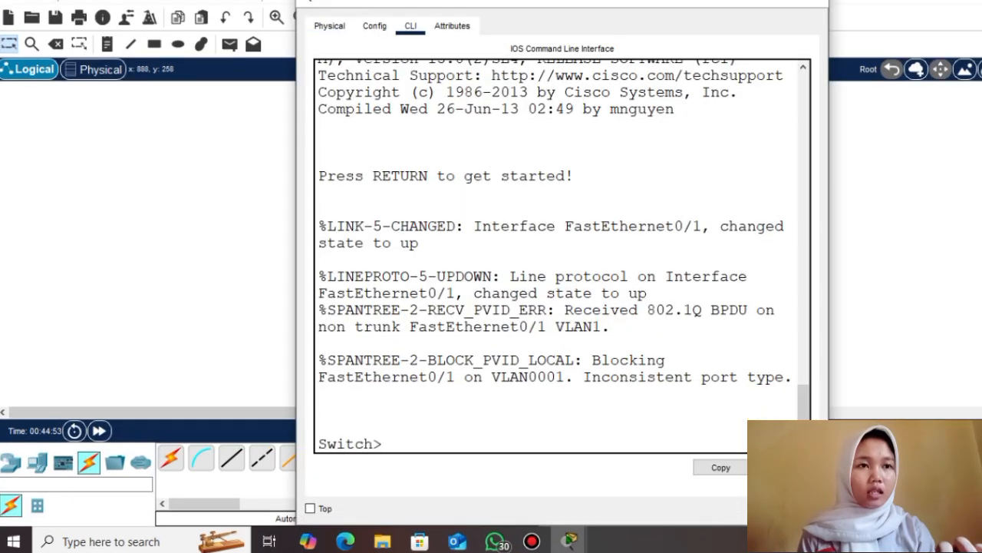
type("en")
key("Return")
type("conf t")
key("Return")
type("interface fa0/1")
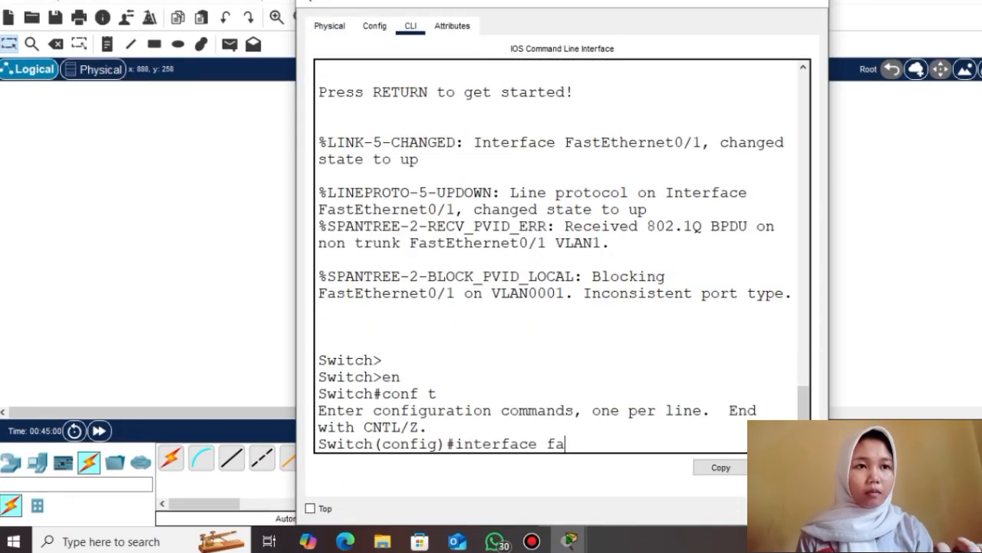
key("Return")
type("switchport mode trunk")
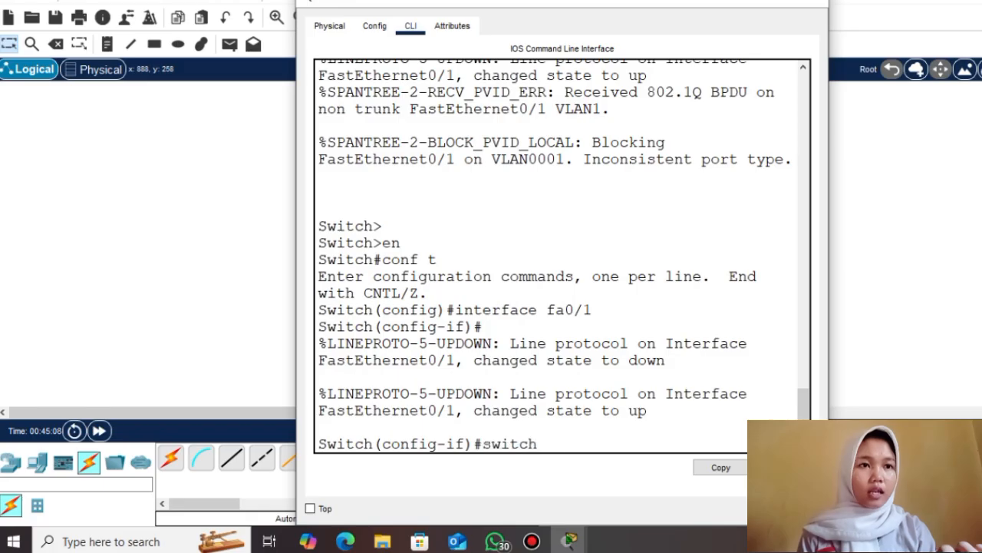
key("Return")
key("Return")
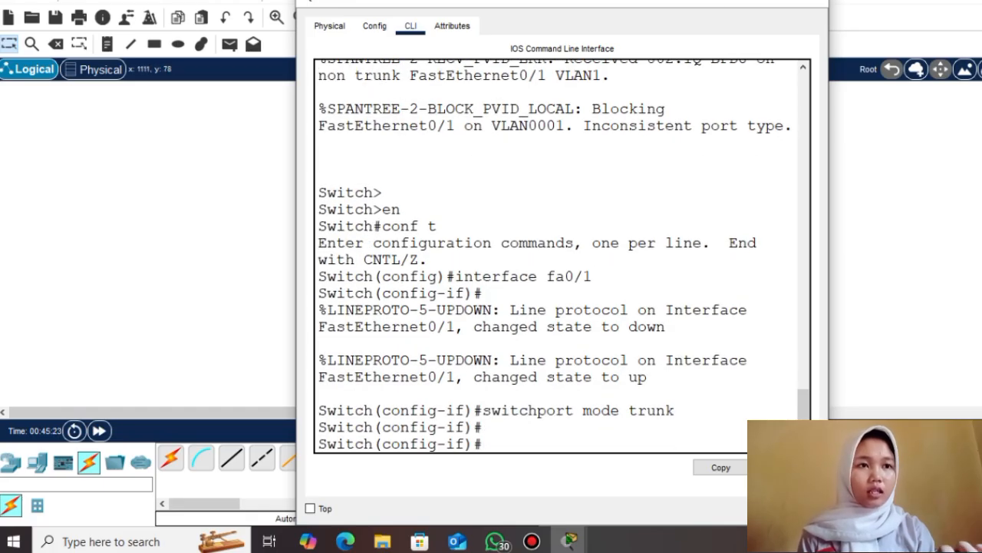
left_click(85, 140)
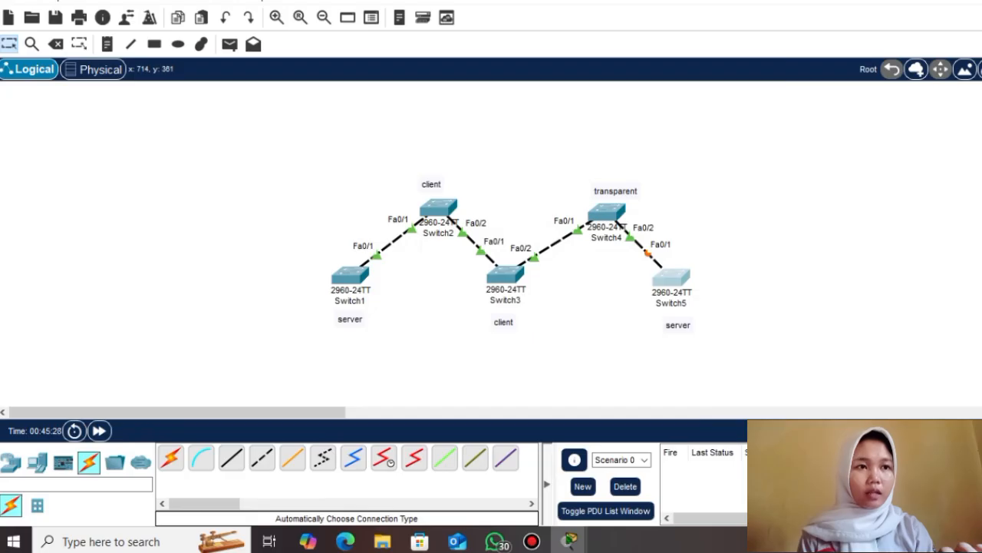
Make Switch1 a VTP server in domain sekolahan.id.com
left_click(350, 275)
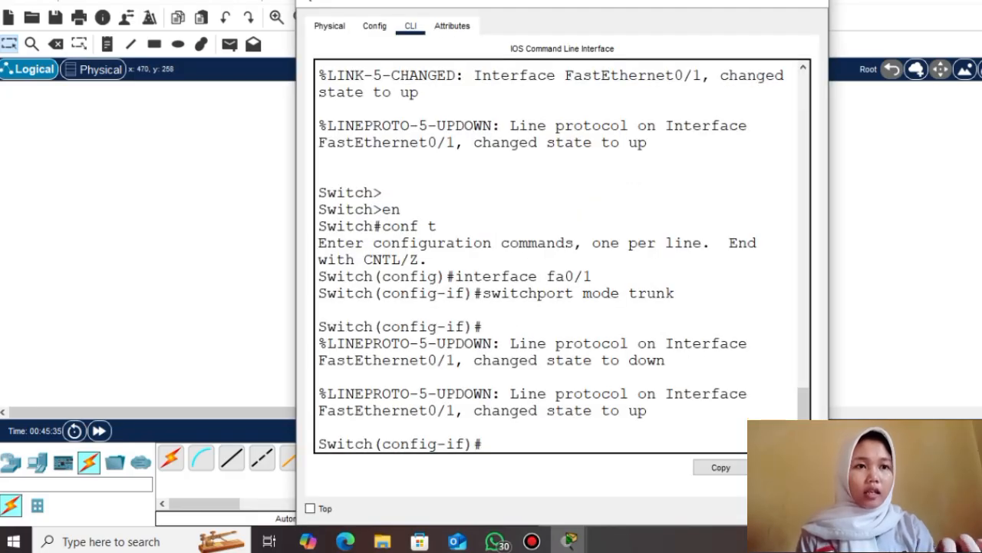
type("exit")
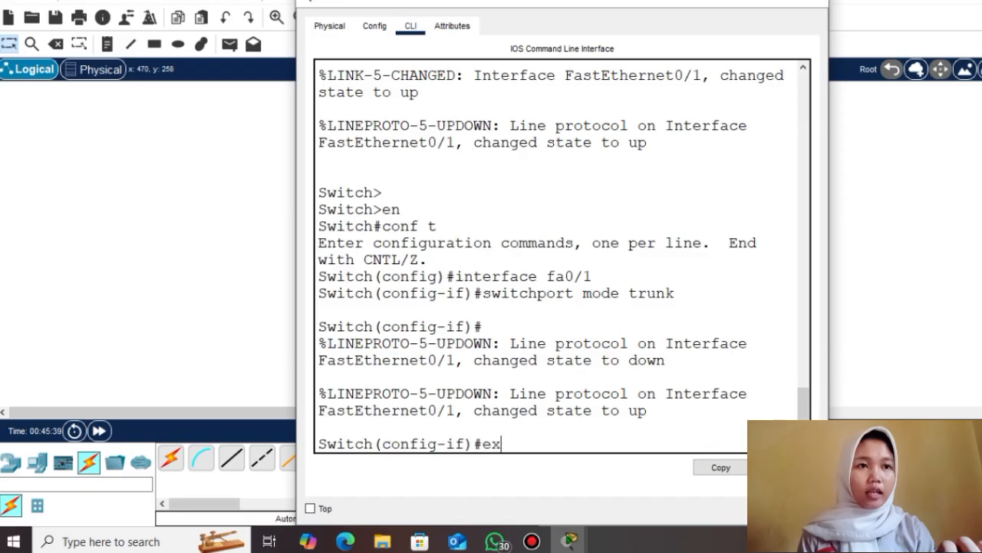
key("Return")
type("vtp")
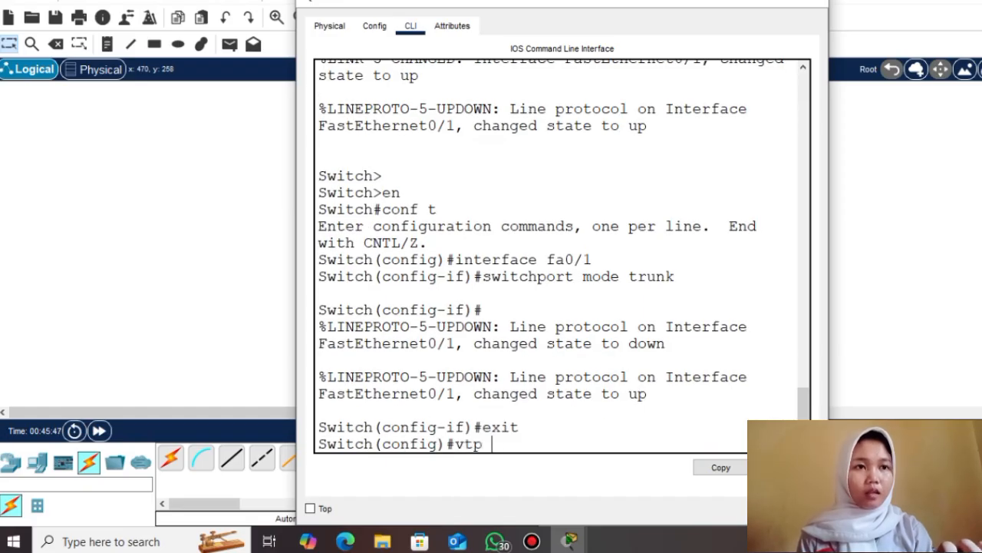
type(" mode server")
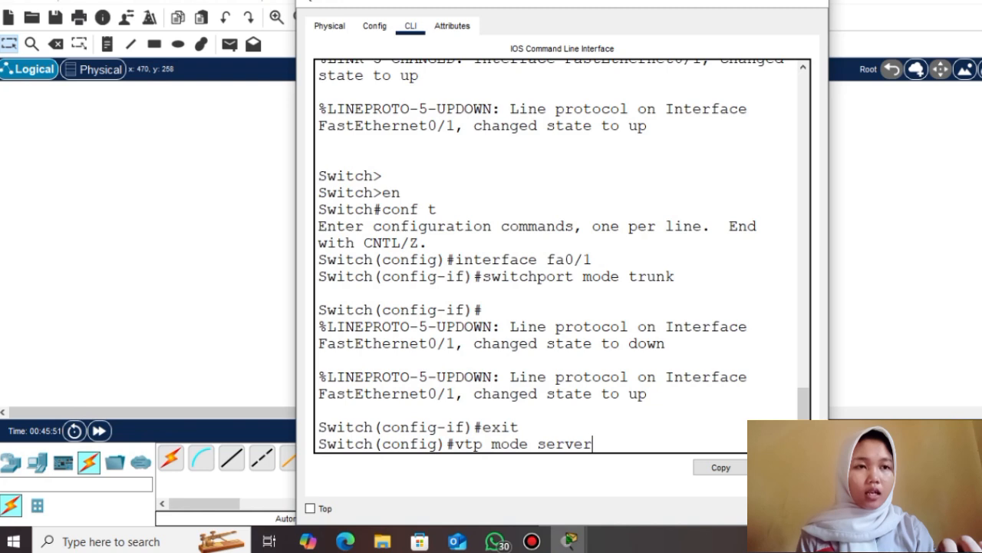
key("Return")
type("vr")
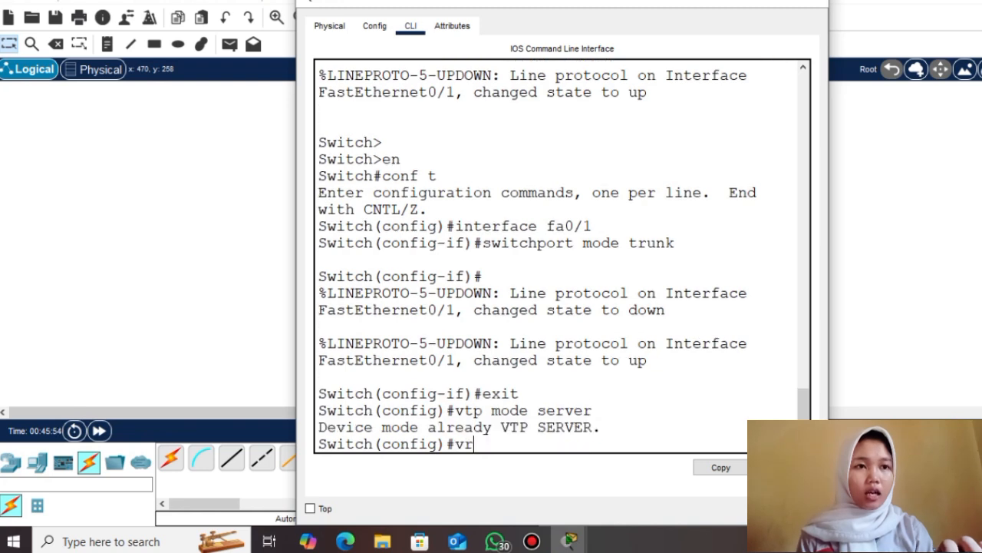
key("BackSpace")
type("tp domain")
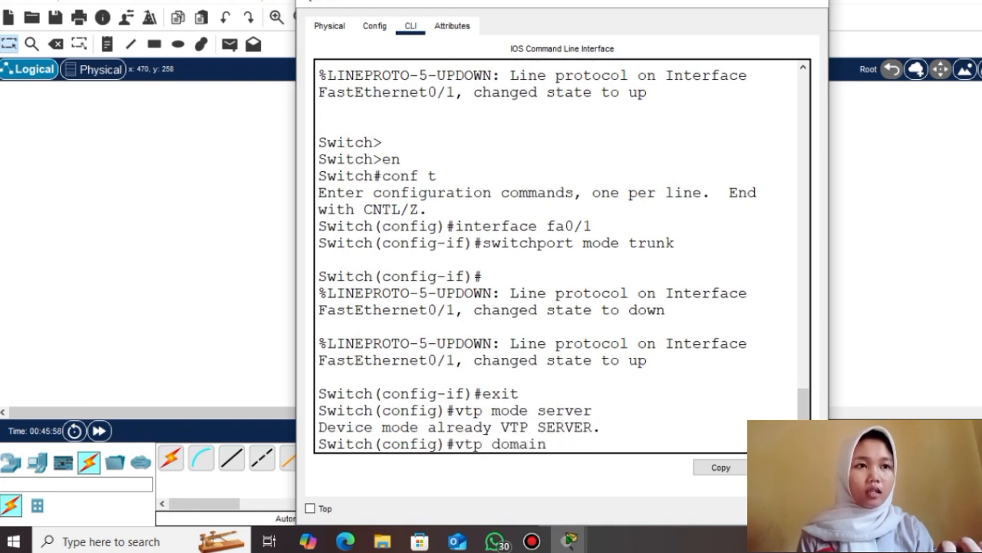
type(" sekolahan.i")
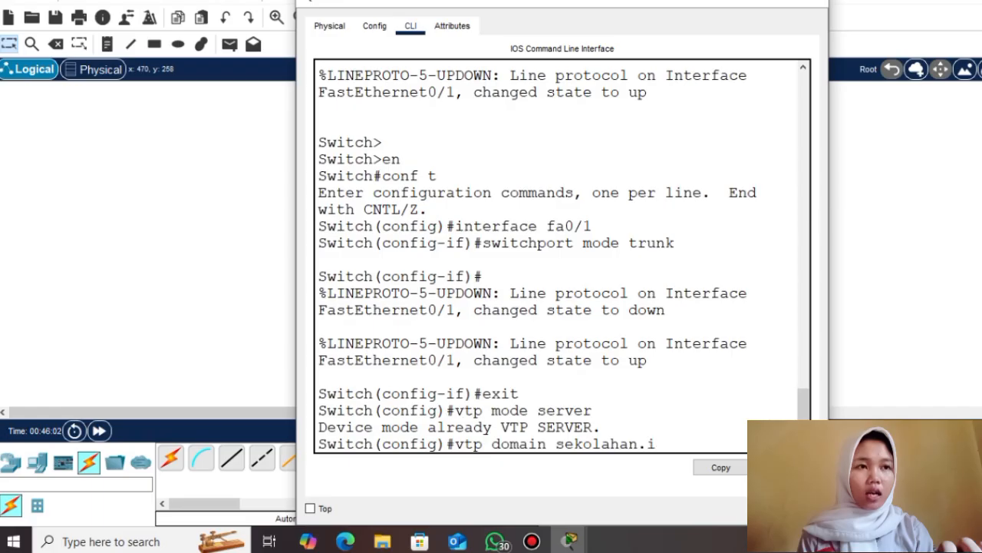
type("d.com")
key("Return")
Set the VTP password on Switch1
type("vtp passwprd")
key("BackSpace")
key("BackSpace")
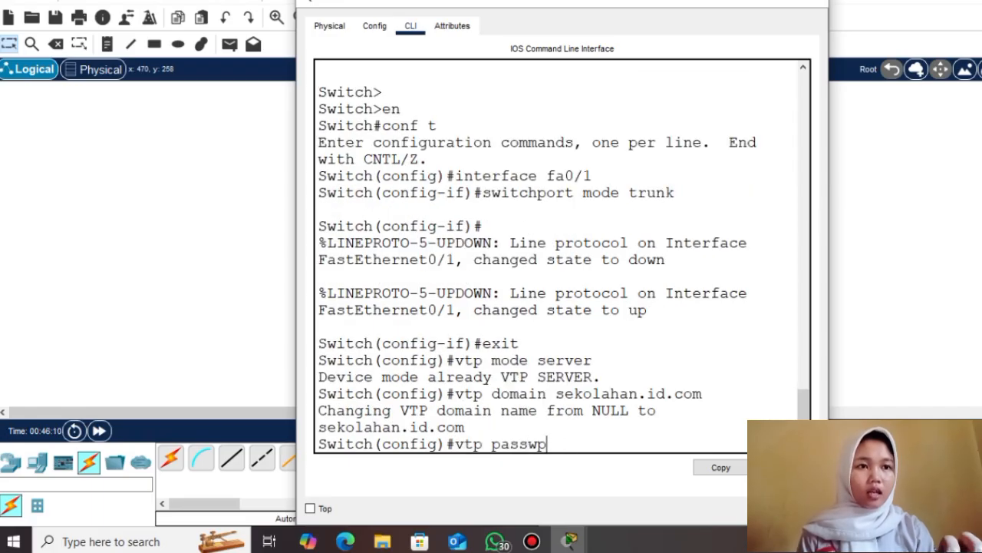
key("BackSpace")
type("ord 123")
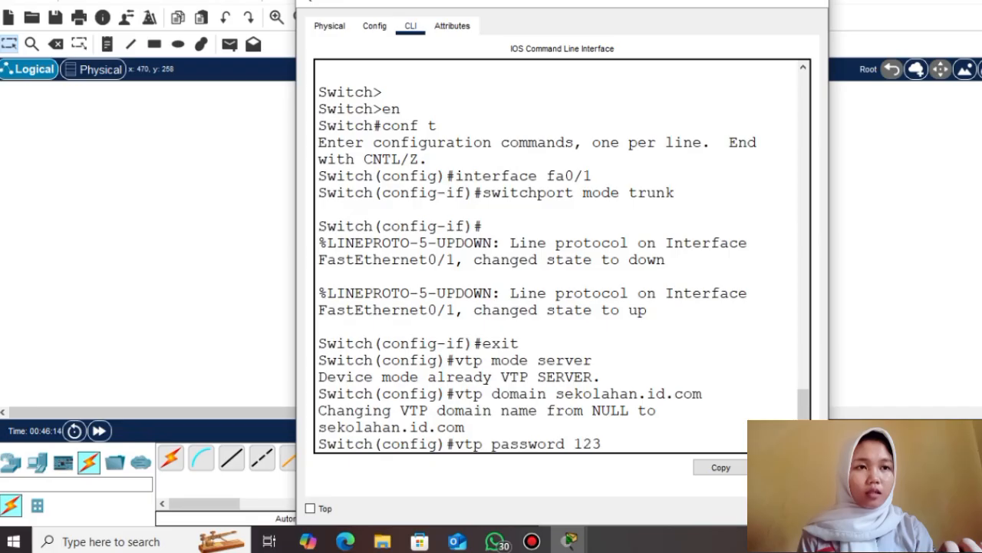
key("Return")
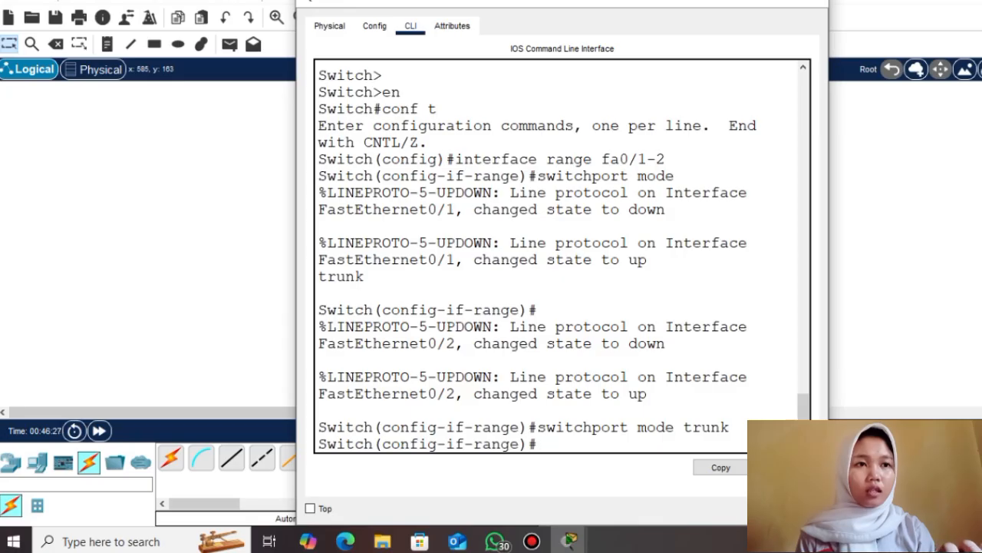
Make the first switch a VTP client in domain sekolahan.id.com with the VTP password
type("exit")
key("Return")
key("Return")
type("vtp mode client")
key("Return")
type("vtp domain sekolahan.id.com")
key("Return")
type("vtp password 123")
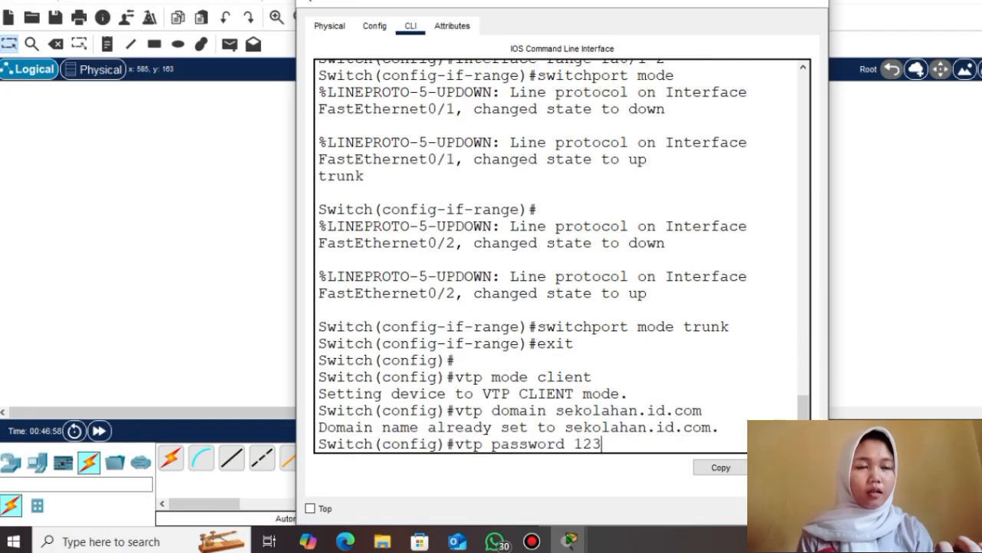
Configure the second switch as a VTP client in sekolahan.id.com with the same password
key("Return")
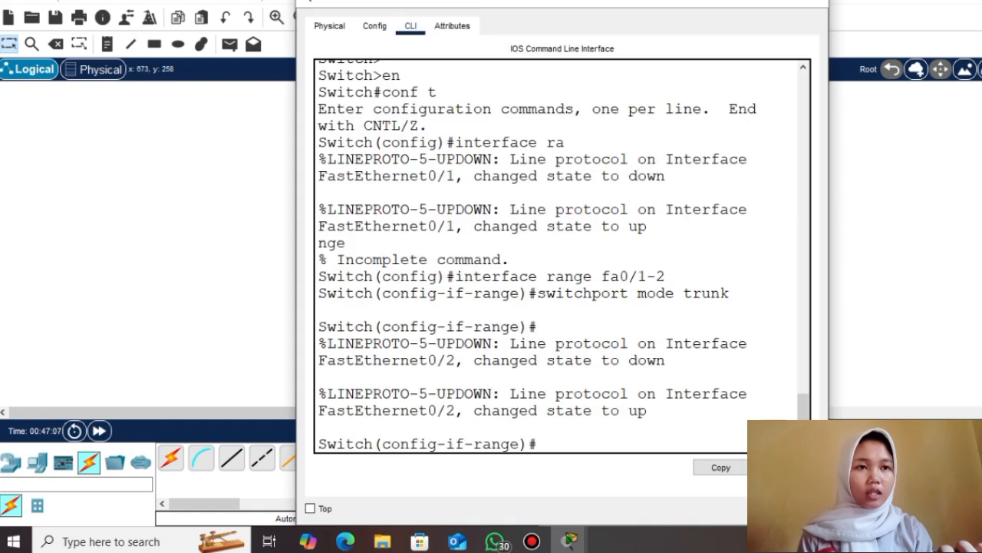
type("exit")
key("Return")
key("Return")
type("v")
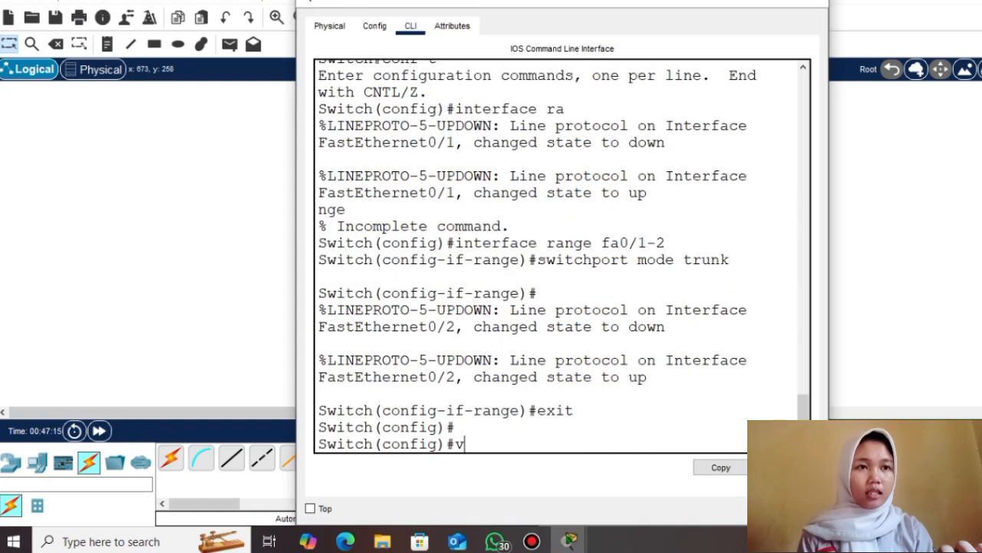
type("tp mode client")
key("Return")
type("vtp")
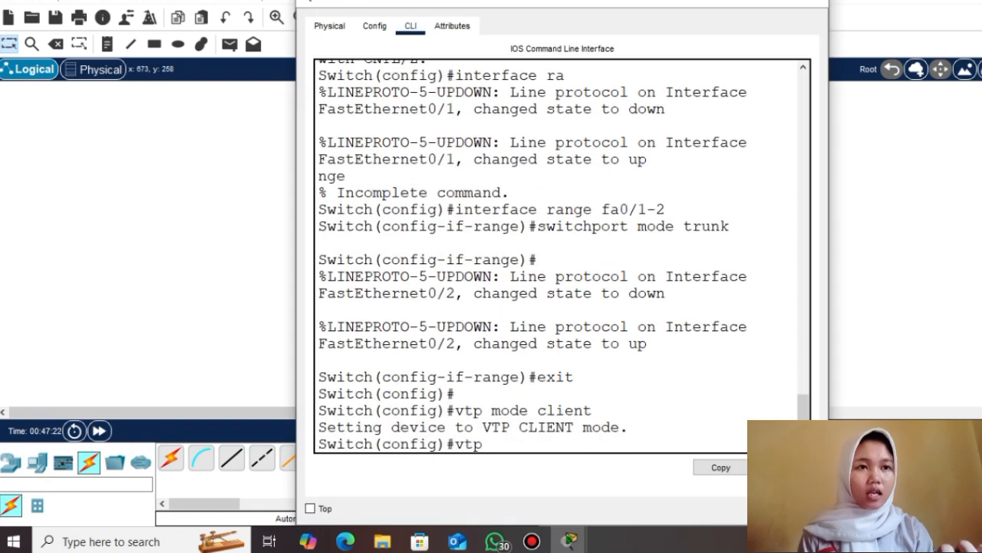
type(" domain sekolahan.id.com")
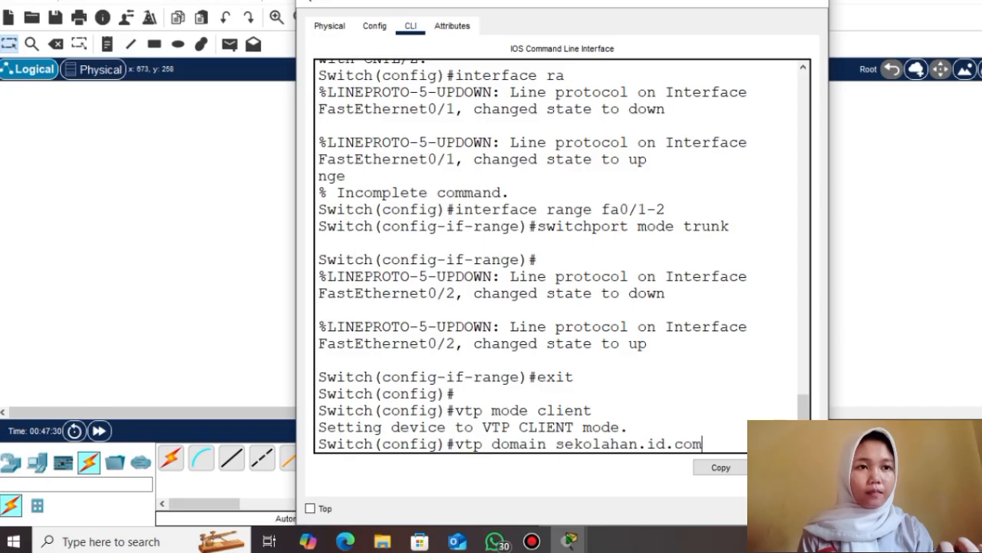
key("Return")
type("vtp password 123")
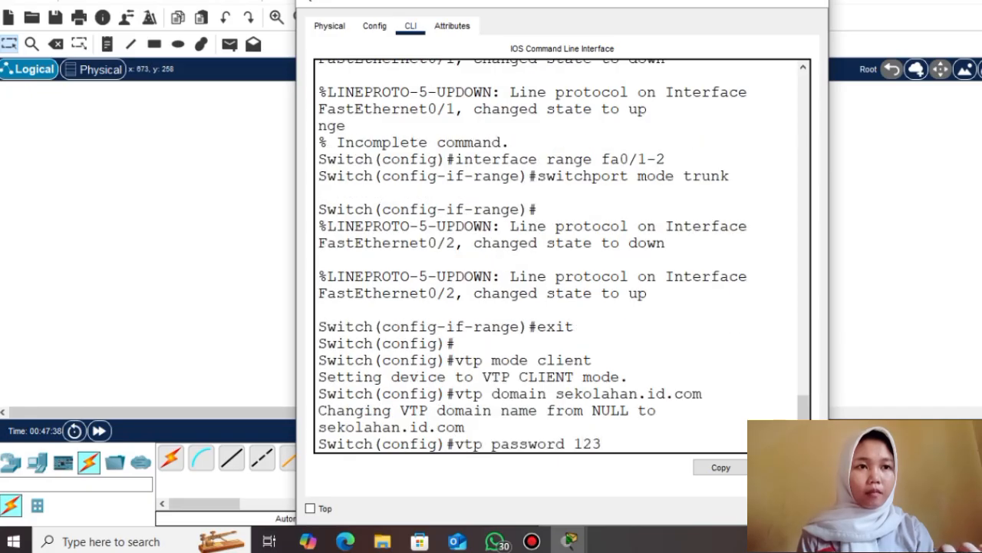
key("Return")
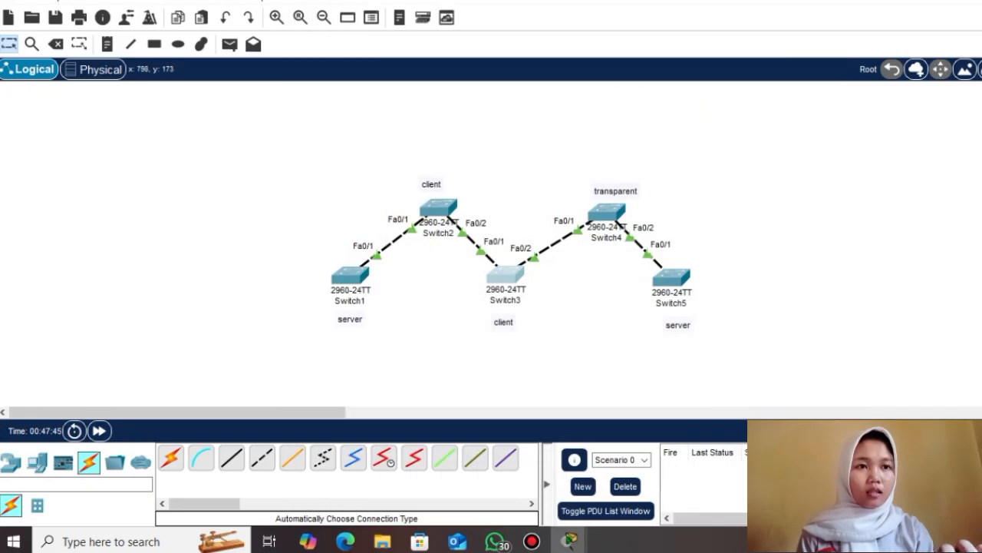
Set the switch to VTP transparent mode in domain sekolahan.id.com with the VTP password
left_click(610, 213)
type("exit")
key("Return")
type("vt")
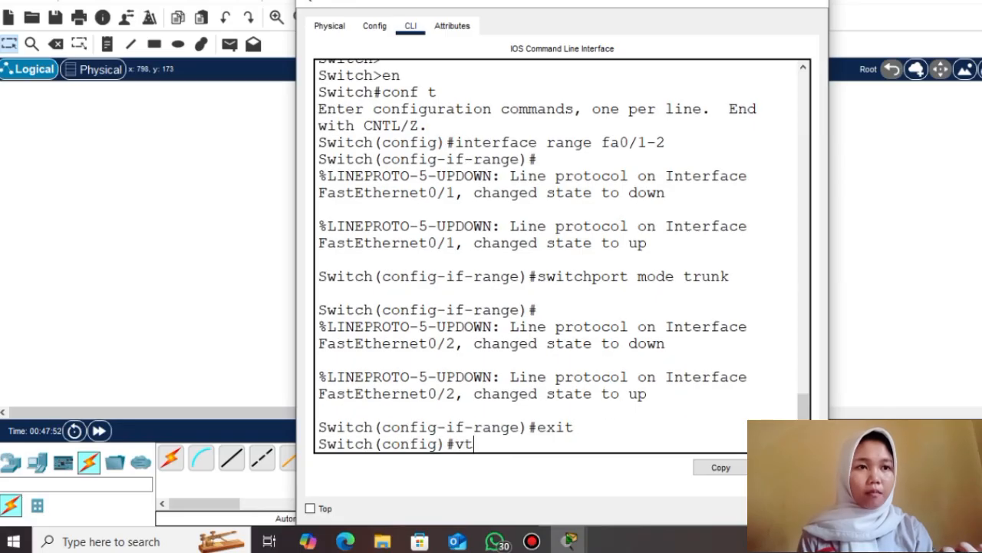
type("p mode transparent")
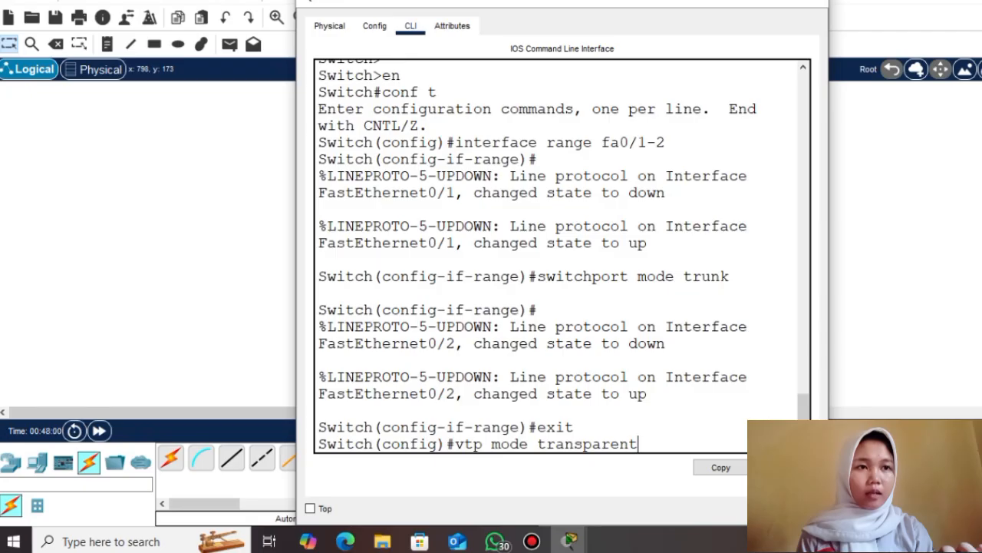
key("Return")
type("vtp domain sek")
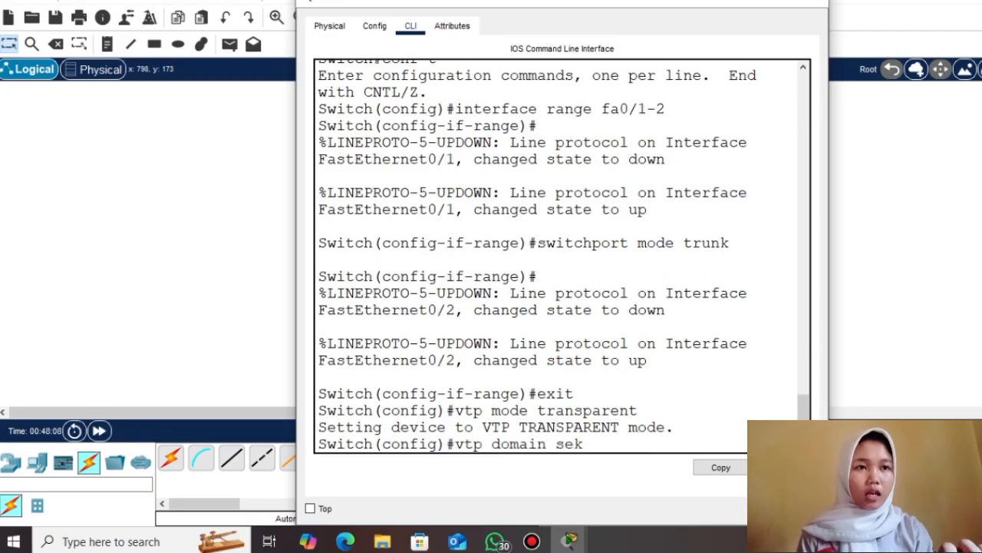
type("olahan.id.com")
key("Return")
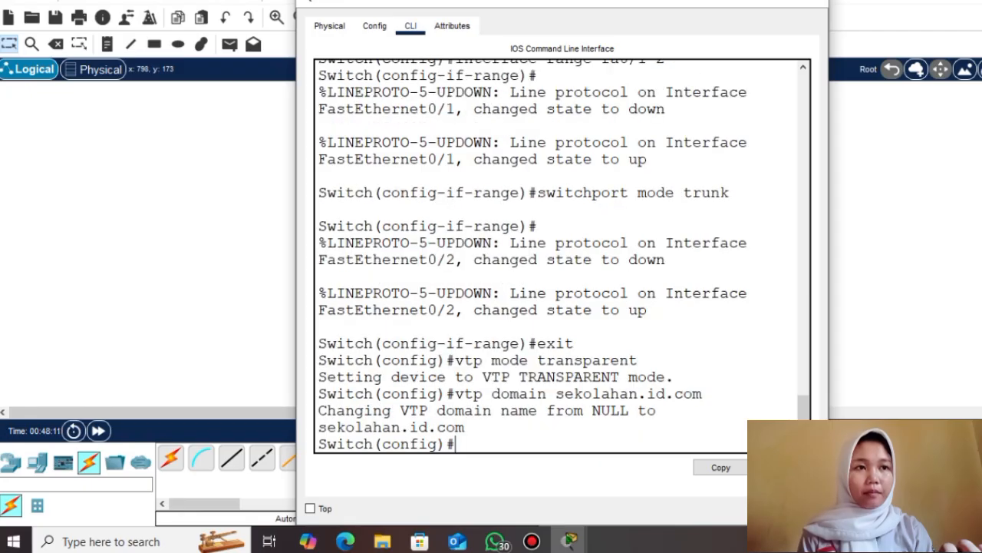
type("vtp password 123")
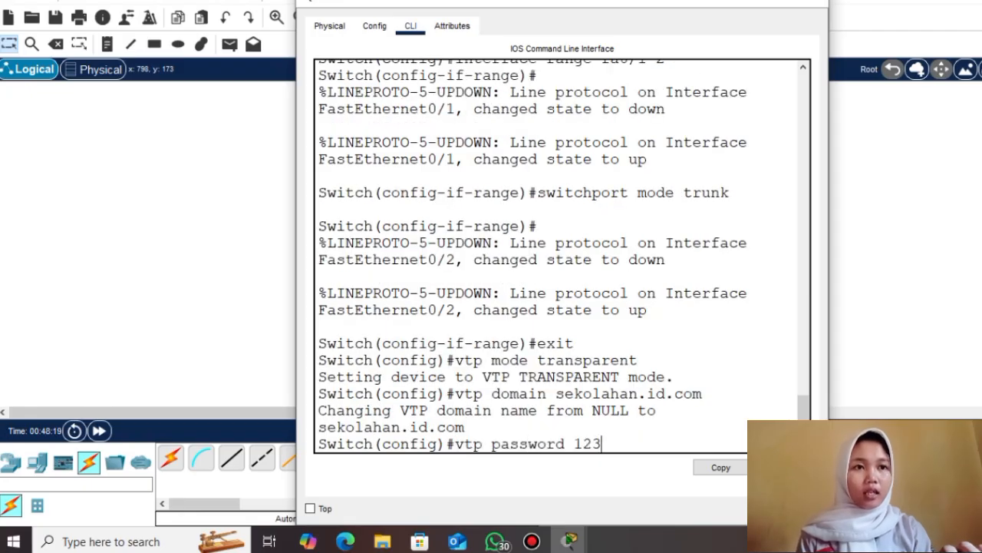
key("Return")
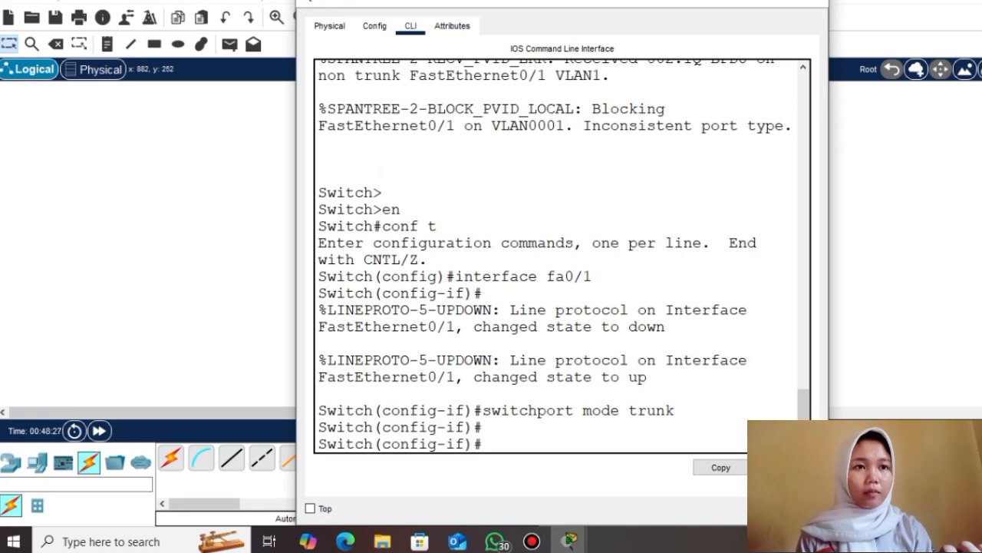
Make Switch5 a VTP server in domain sekolahan.id.com and set its VTP password
type("exit")
key("Return")
type("vtp mode sr")
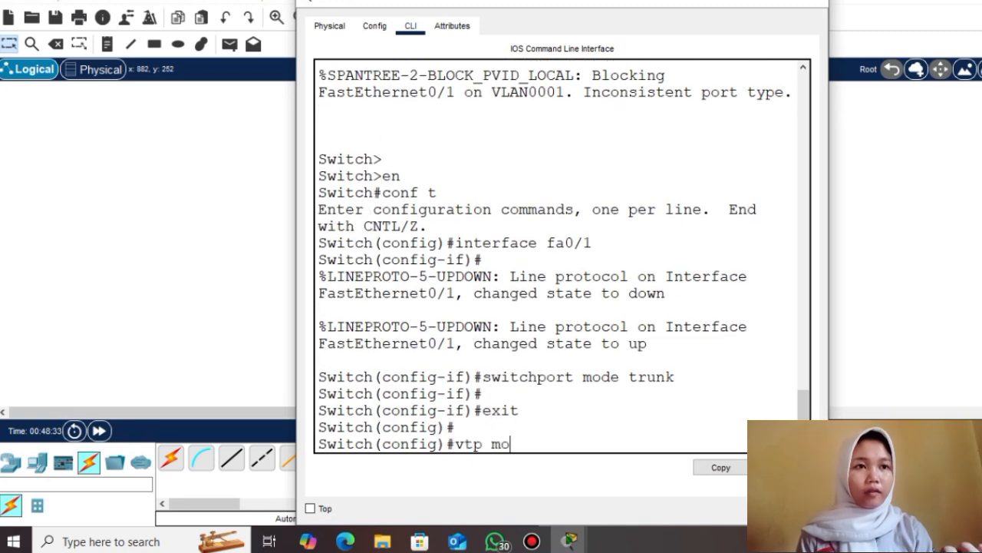
key("BackSpace")
type("erver")
key("Return")
type("vtp domain sekolahan.id.")
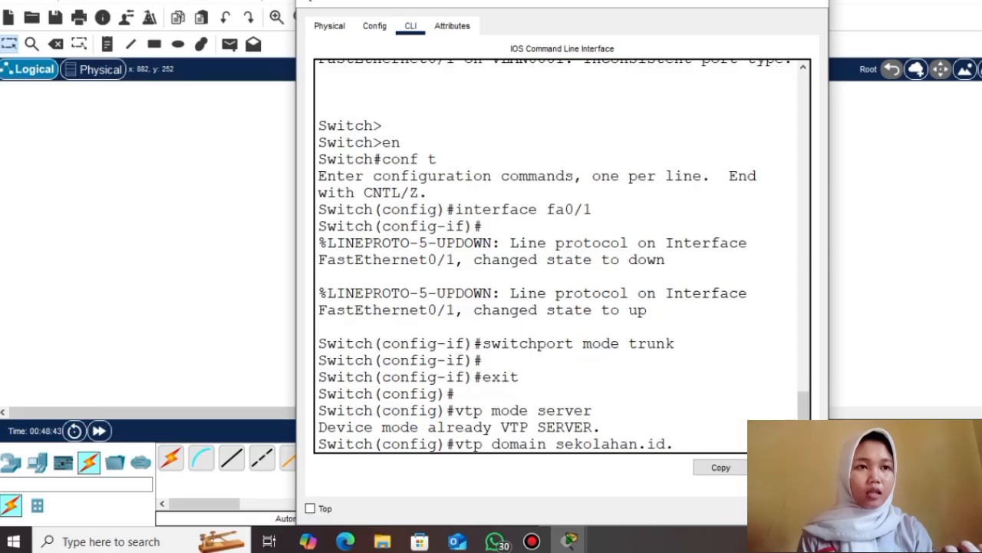
type("com")
key("Return")
type("vtp password ")
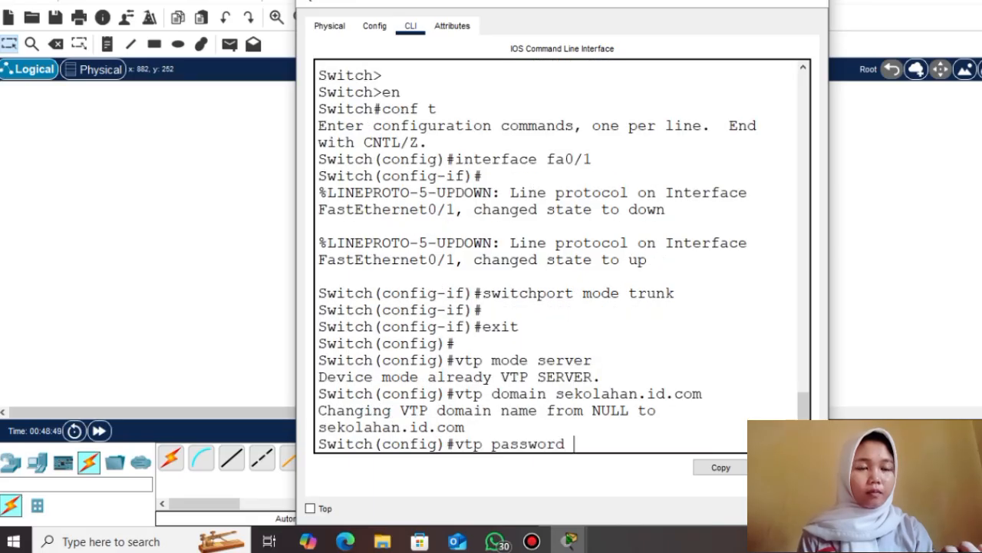
type("123")
key("Return")
left_click(742, 3)
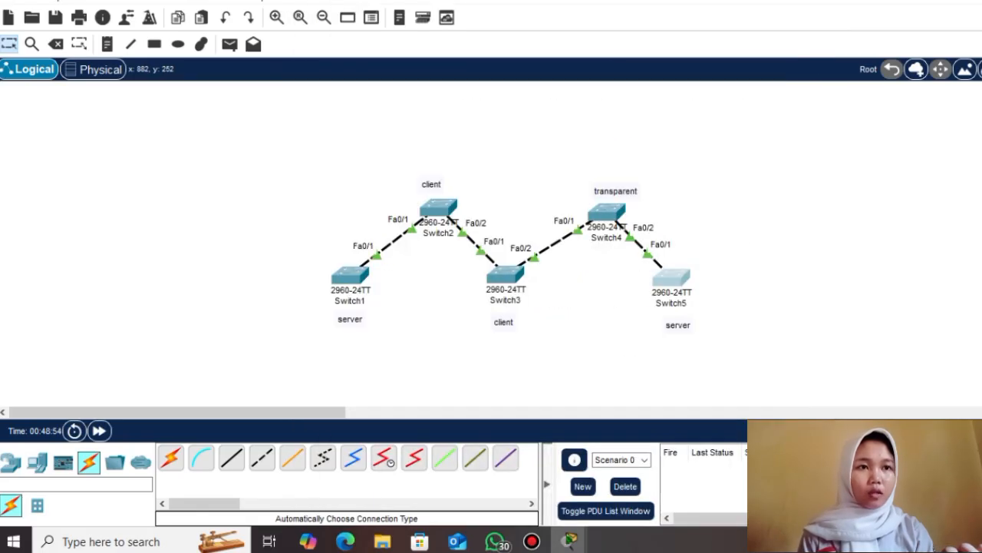
Run show vlan brief on Switch1, confirming only default VLANs 1 and 1002–1005
left_click(351, 274)
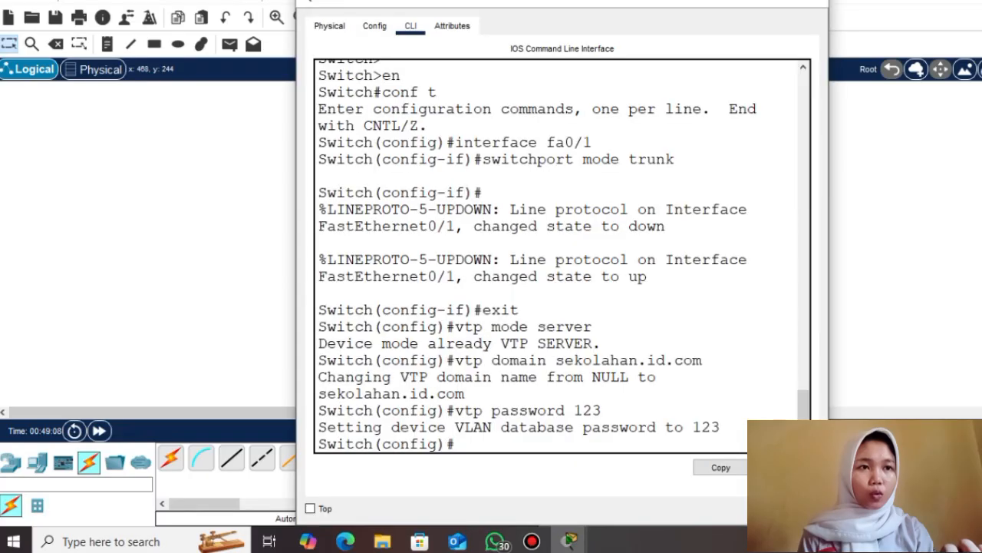
type("exit")
key("Return")
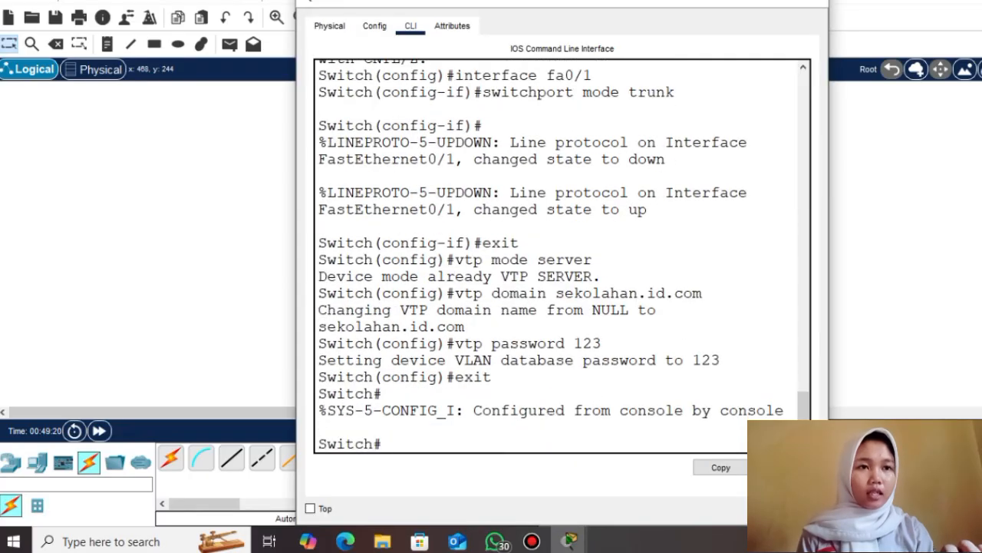
type("show vlan ")
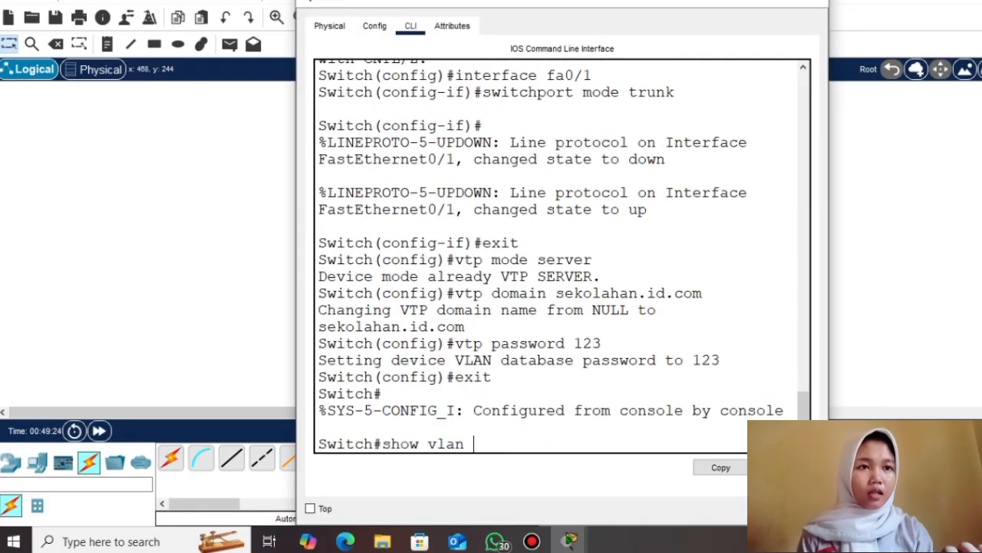
type("brief")
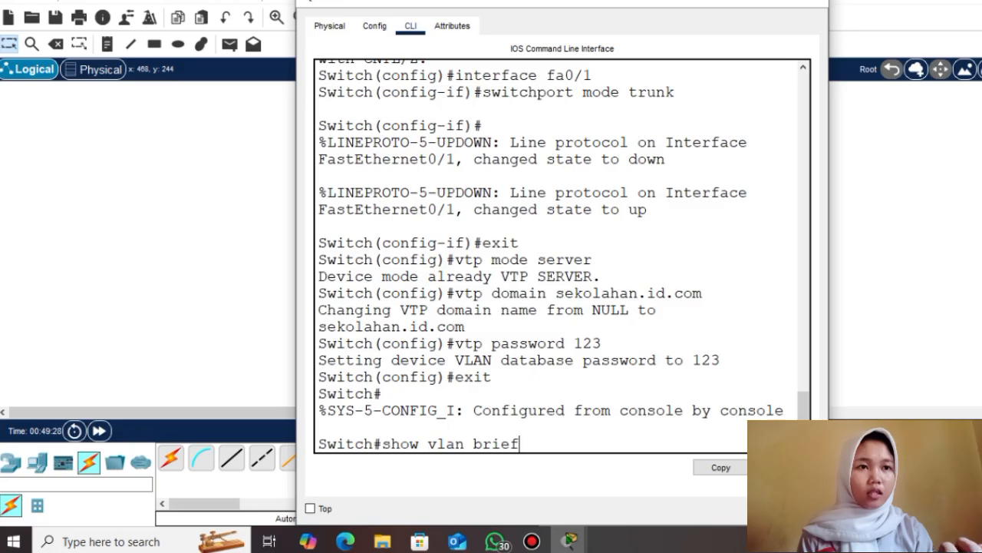
key("Return")
left_click_drag(829, 252, 968, 253)
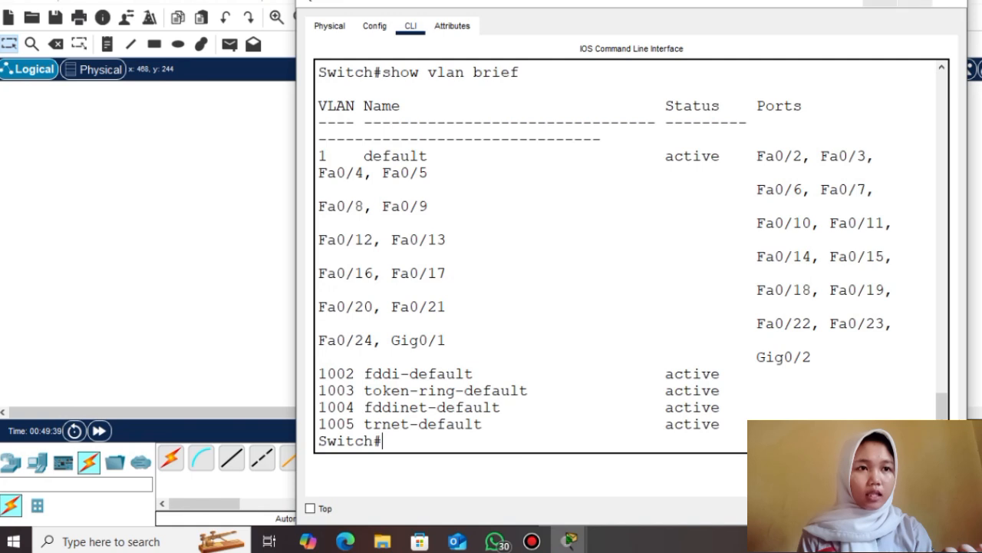
left_click(880, 3)
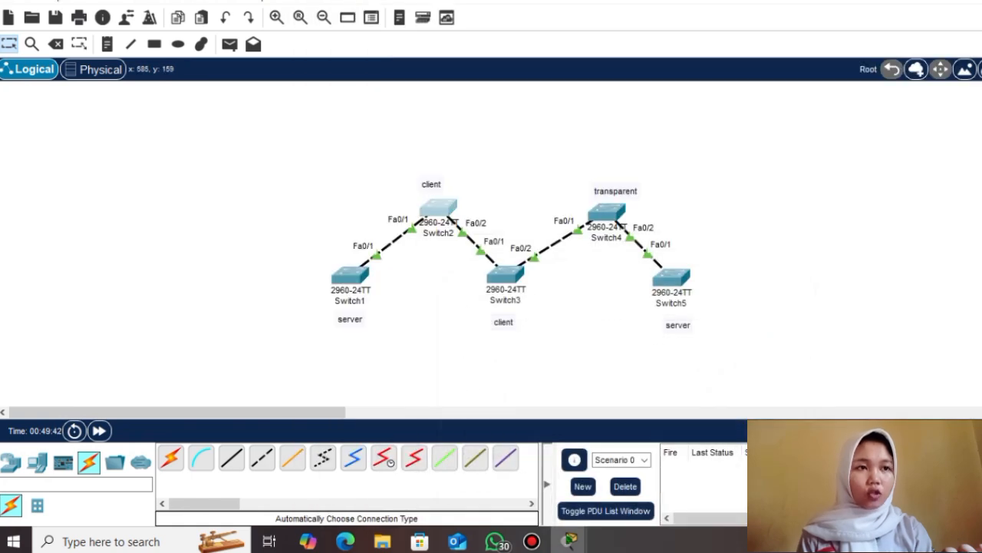
Exit configuration mode on Switch2 and list its VLANs with show vlan brief
left_click(438, 208)
type("exit")
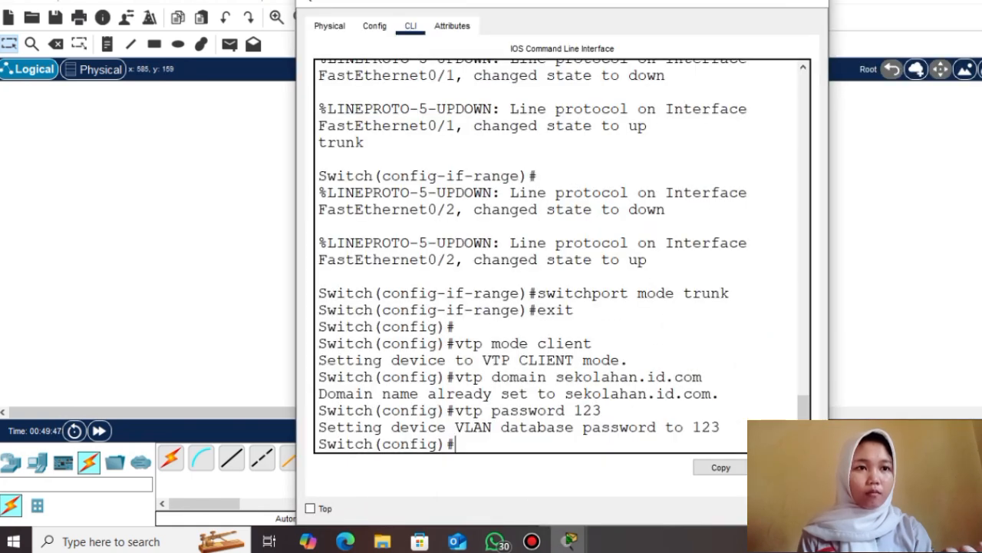
key("Return")
type("show vlan brief")
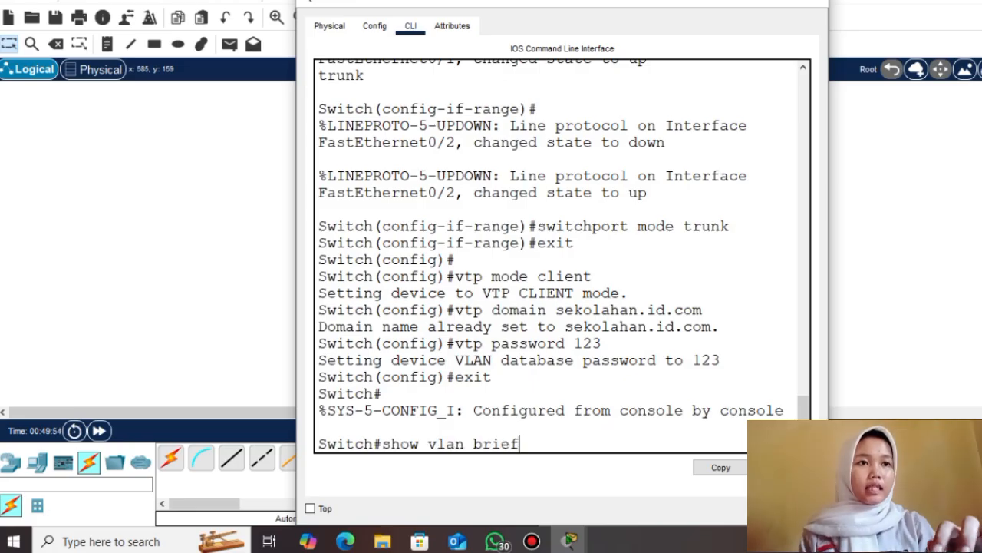
key("Return")
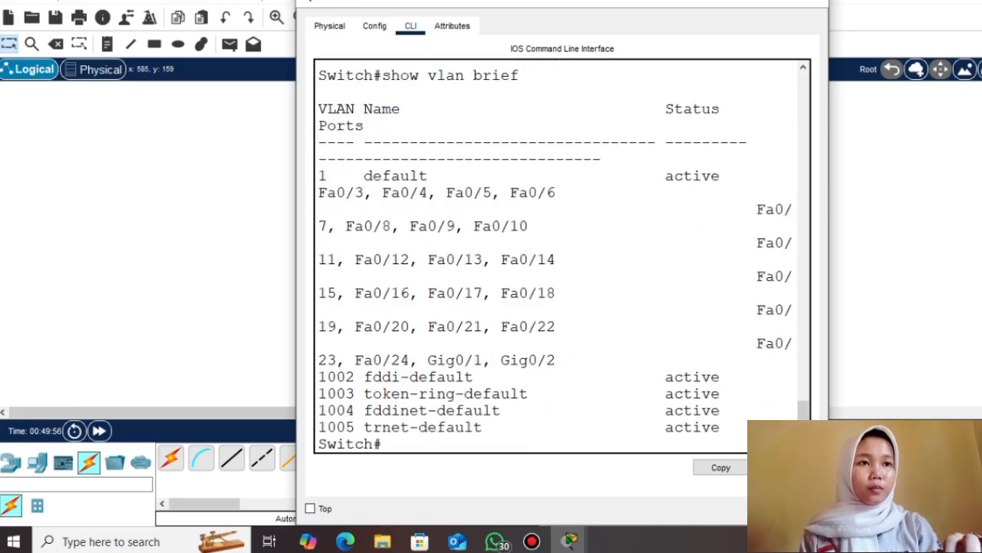
left_click(741, 3)
Leave configuration mode on Switch3 and check its VLAN list with show vlan brief
left_click(506, 274)
type("exit")
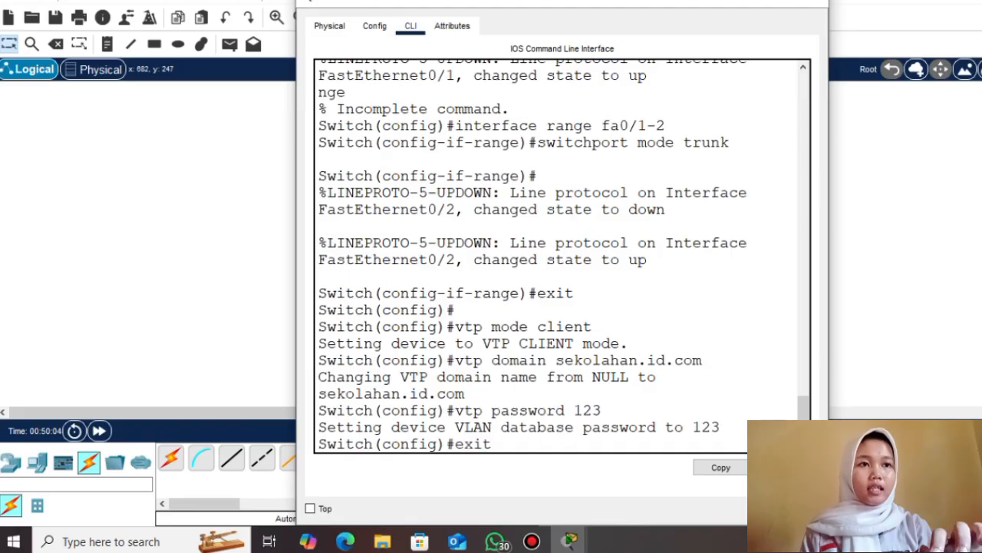
key("Return")
type("show vlan brief")
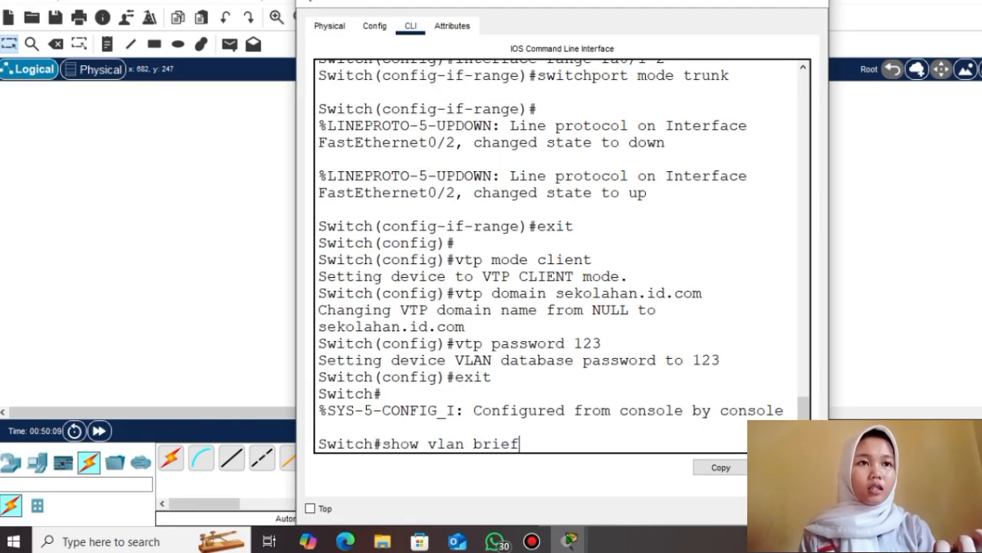
key("Return")
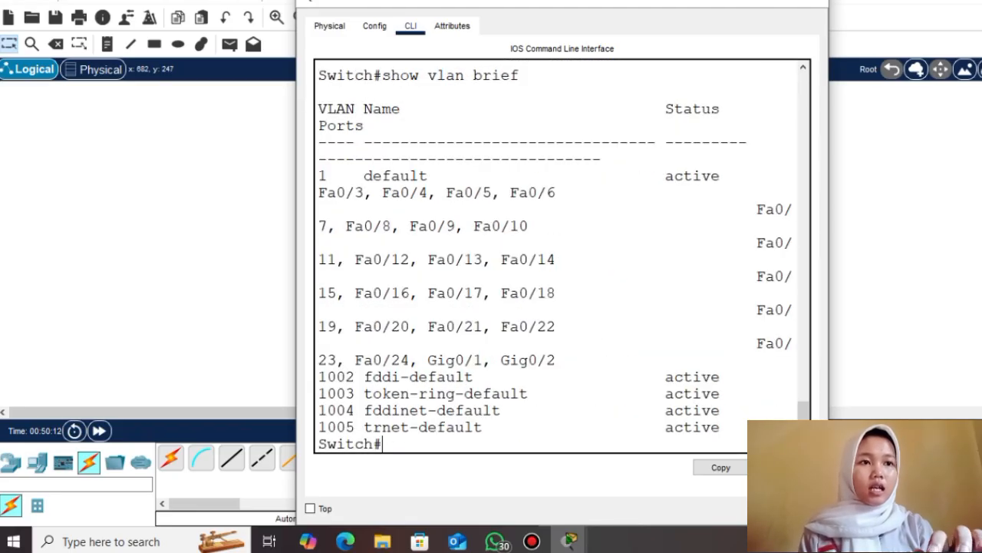
left_click(741, 2)
Exit configuration mode on transparent Switch4 and verify it shows only default VLANs
left_click(614, 209)
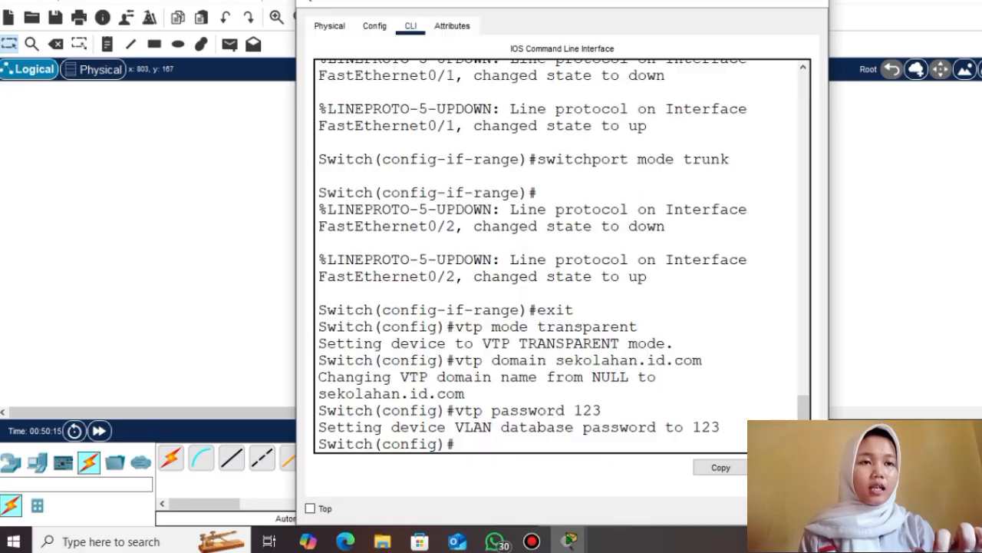
key("Return")
type("exit")
key("Return")
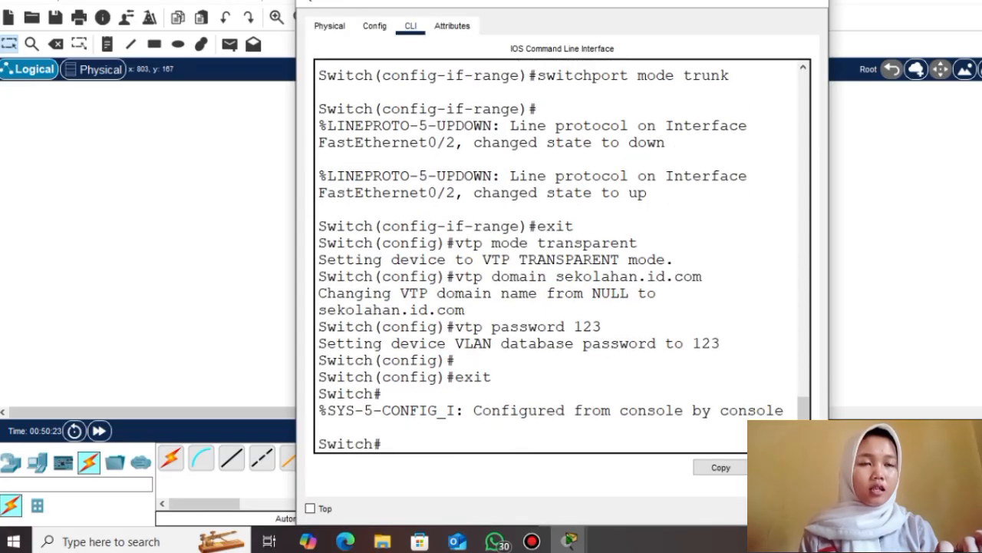
type("s")
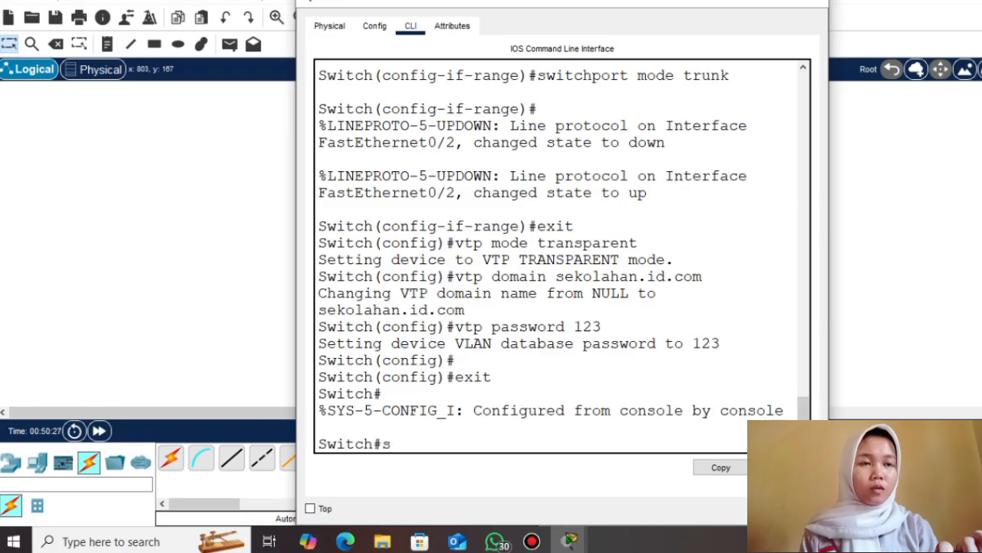
type("how vlan brief")
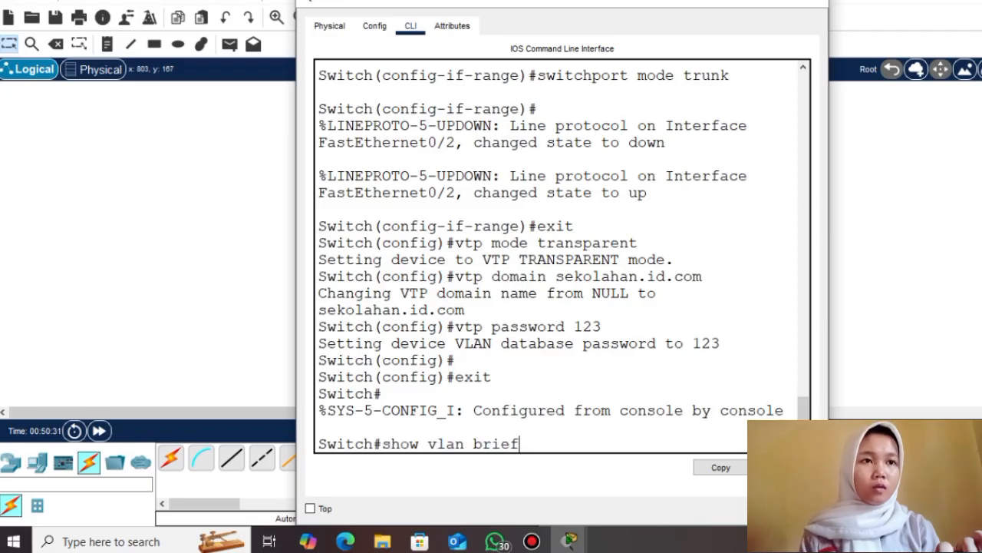
key("Return")
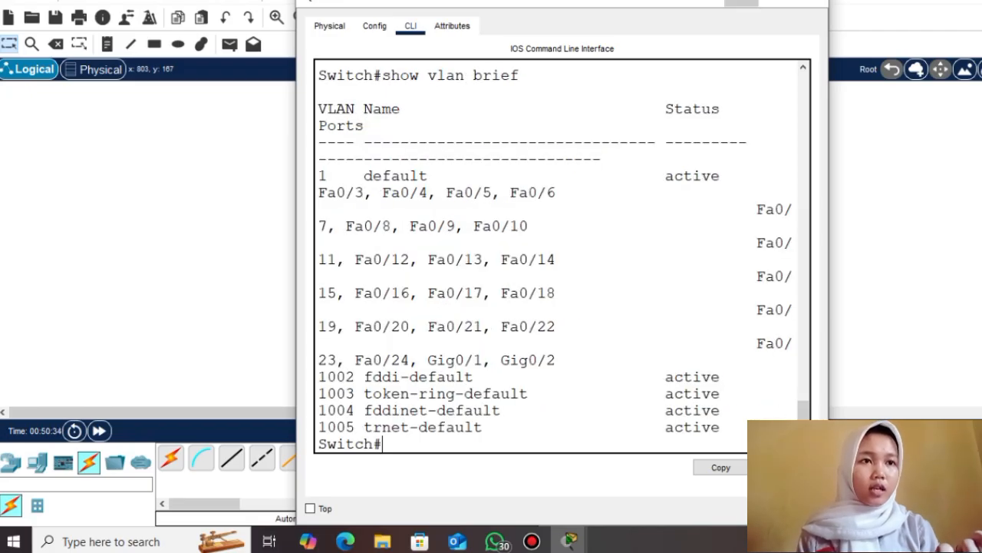
left_click(742, 3)
left_click(672, 278)
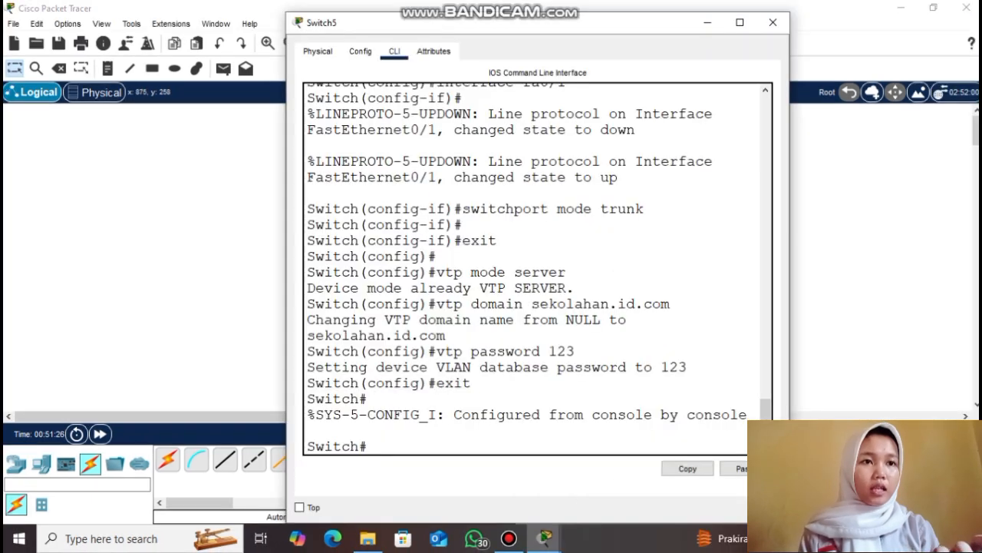
Confirm with 'show vlan brief' that Switch5 lists only default VLANs, then close its console
type("show")
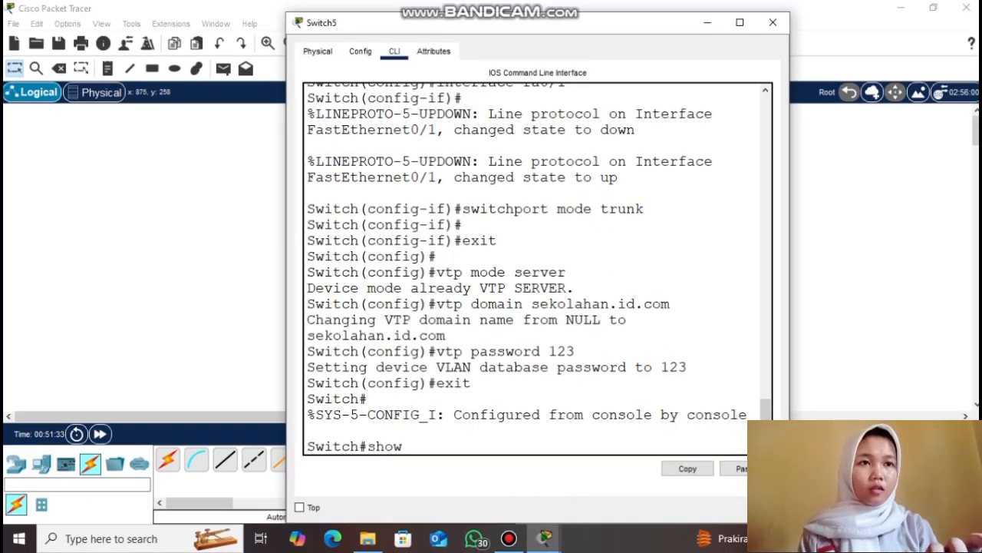
type(" vlan brief")
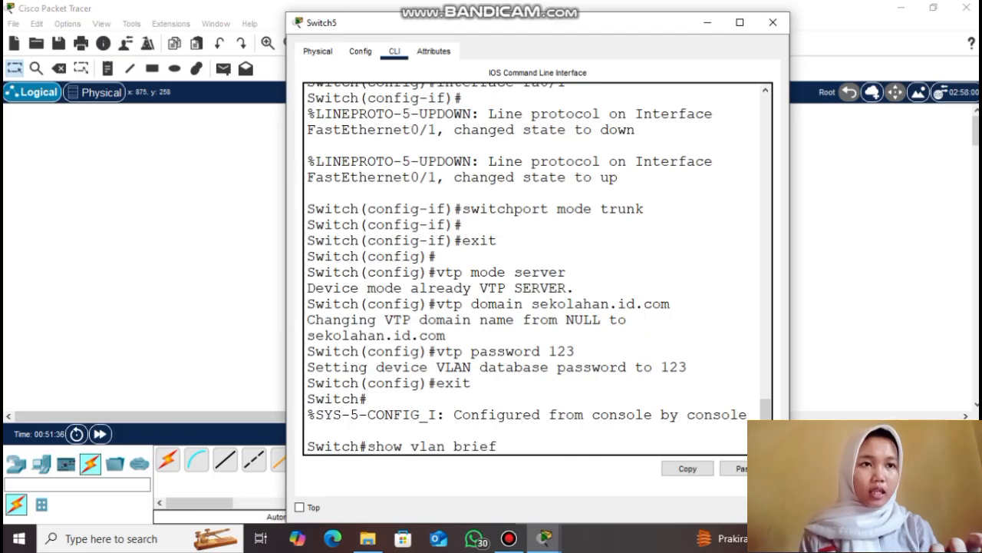
key("Return")
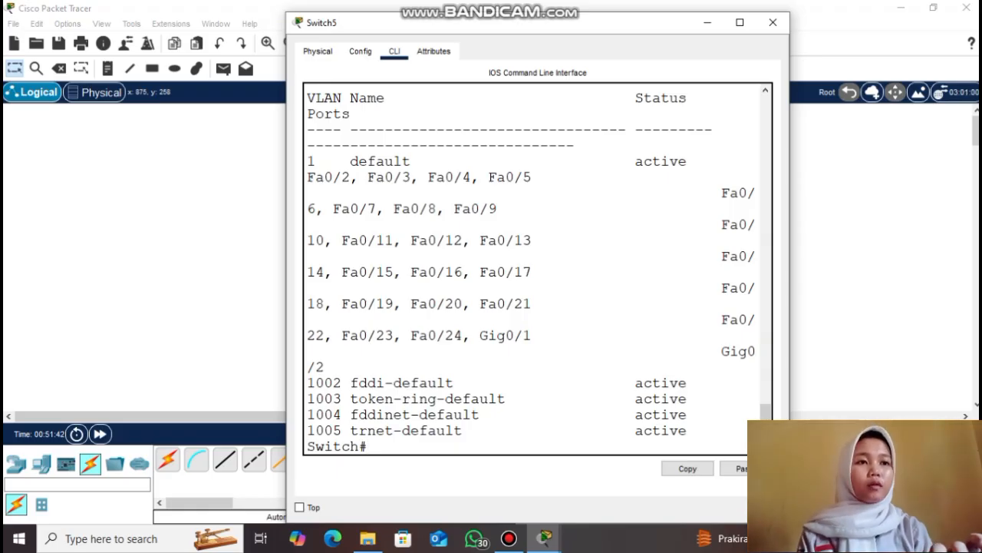
left_click(708, 22)
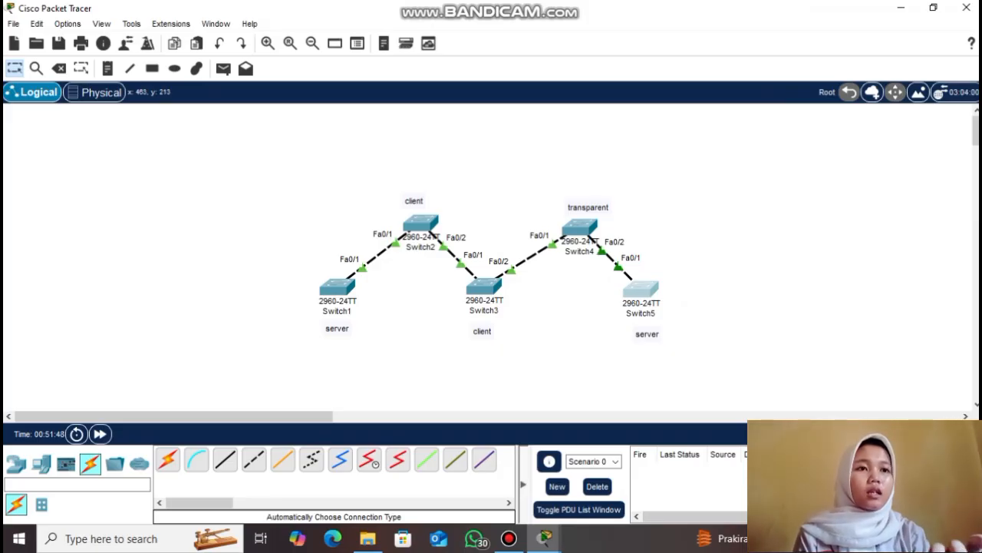
Enter global configuration on Switch1 and create VLAN 2 named a
key("Return")
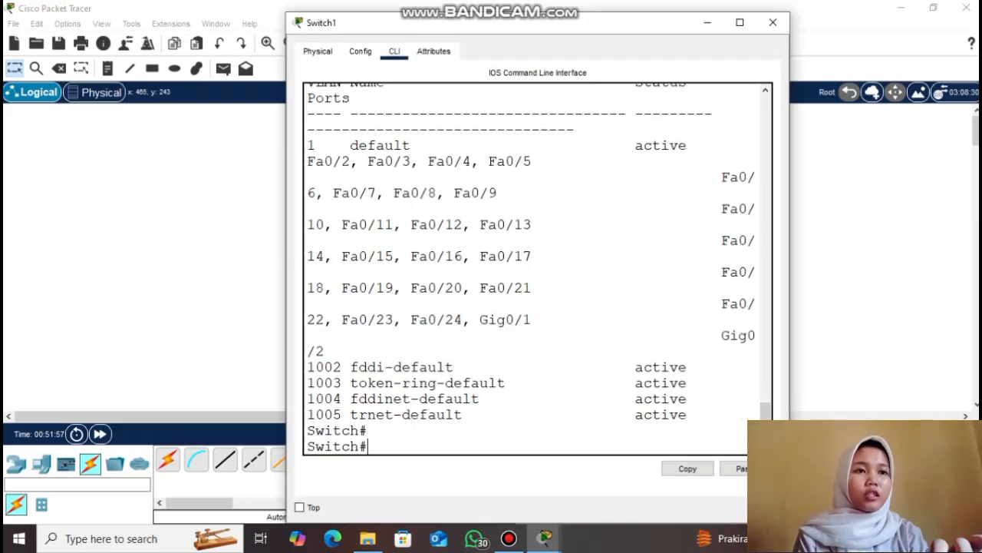
type("conf t")
key("Return")
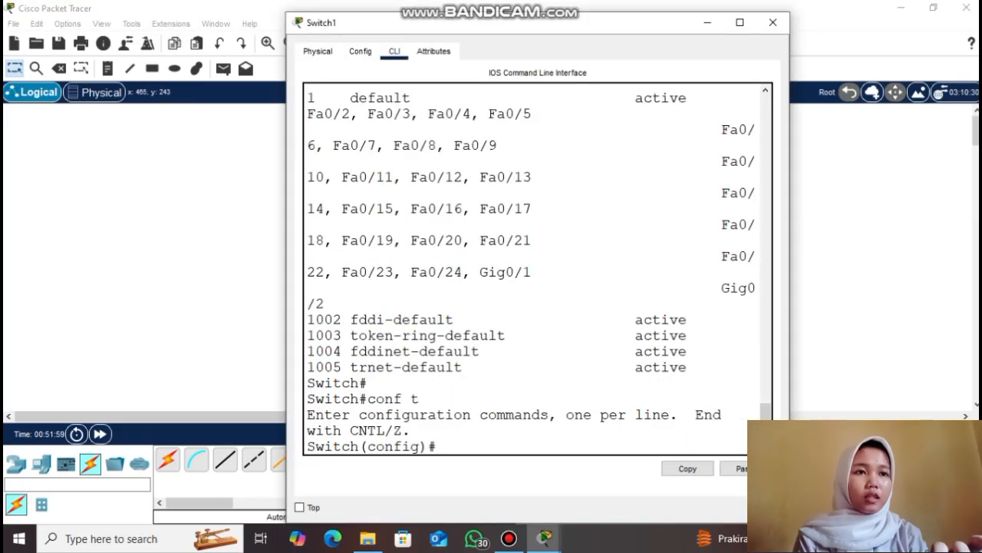
type("vlan 2")
key("Return")
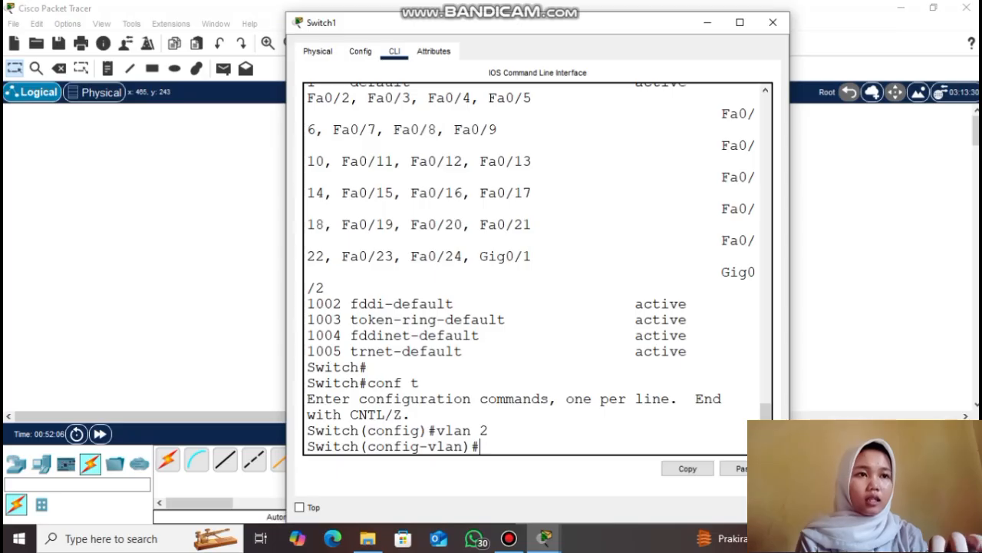
type("name a")
key("Return")
type("vlan 3")
key("BackSpace")
key("BackSpace")
key("BackSpace")
key("BackSpace")
key("BackSpace")
key("BackSpace")
type("exit")
key("Return")
Create VLAN 3 named b on Switch1
type("vlan 3")
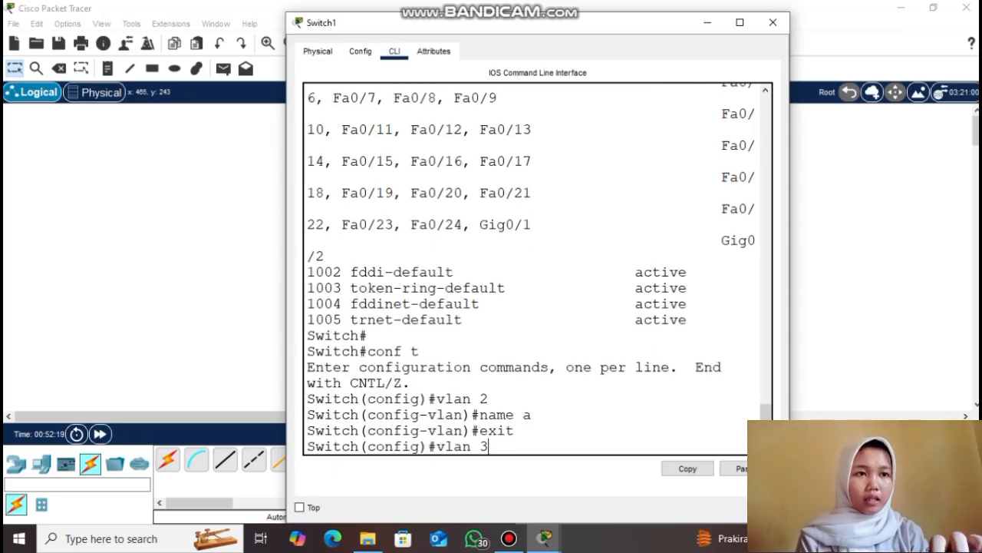
key("Return")
type("name b")
key("Return")
type("exit")
key("Return")
Verify with 'do show vlan brief' that VLANs 2 and 3 are active, then close the console
type("do show v;a")
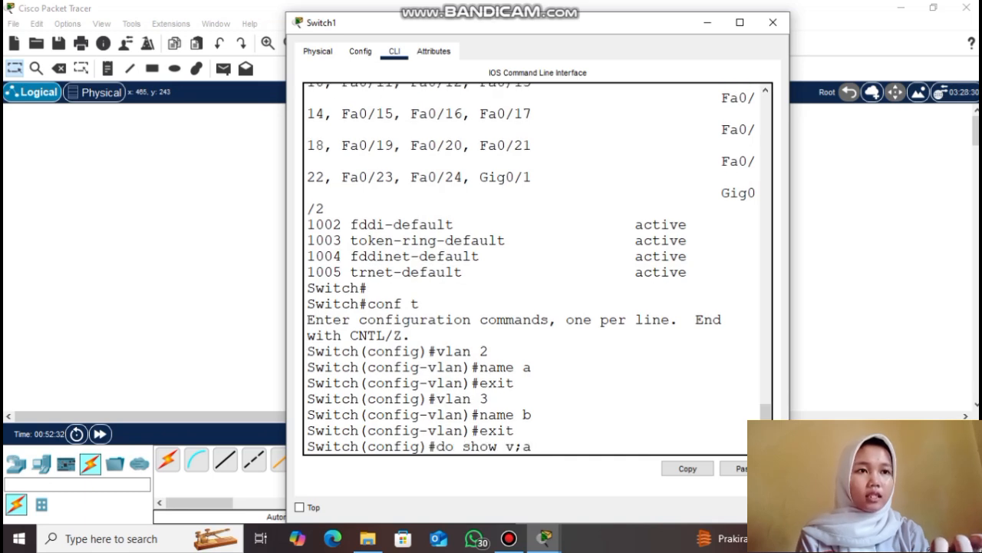
key("BackSpace")
key("BackSpace")
type("lan brief")
key("Return")
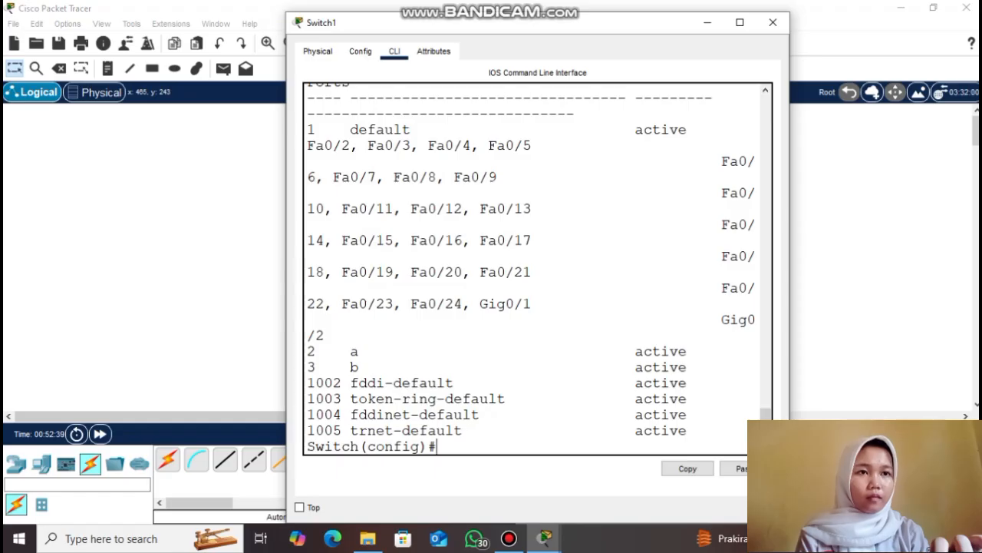
left_click_drag(306, 351, 350, 367)
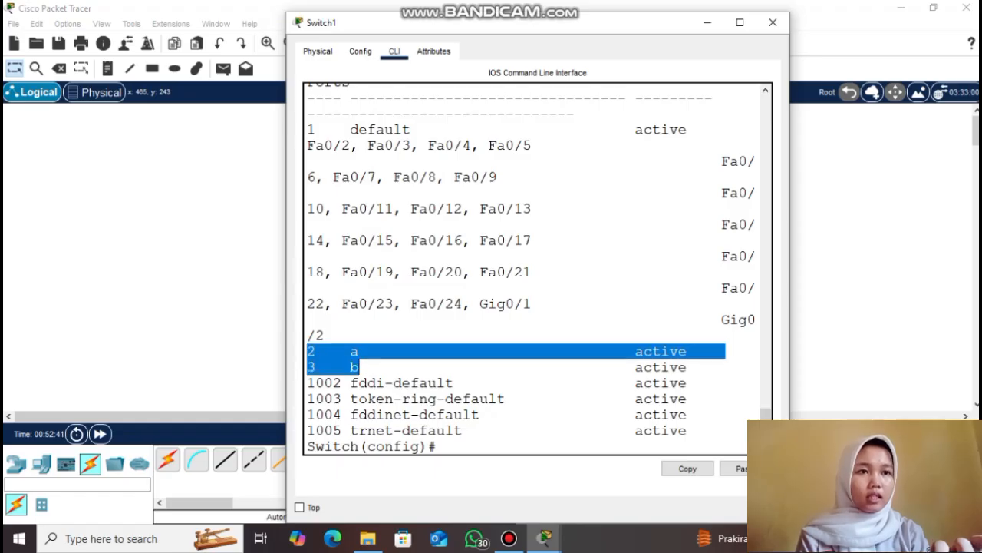
left_click(360, 367)
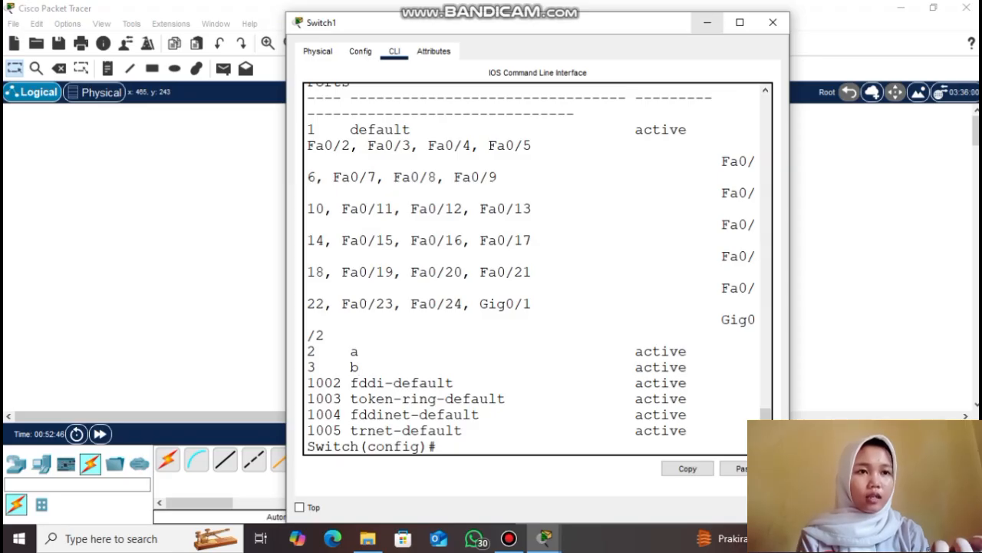
left_click(707, 22)
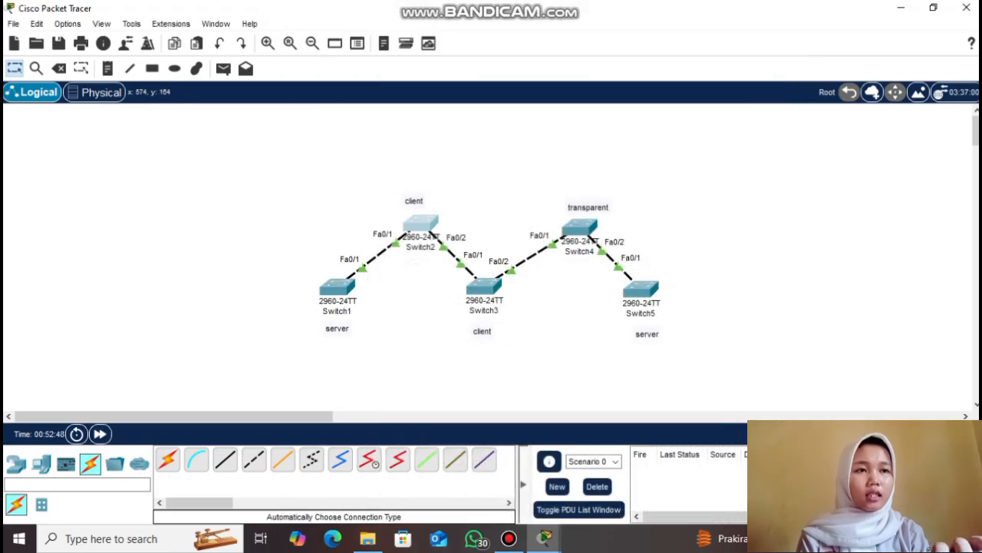
Confirm via 'do show vlan brief' that Switch2 received VLAN 2 a and VLAN 3 b, then close it
left_click(421, 223)
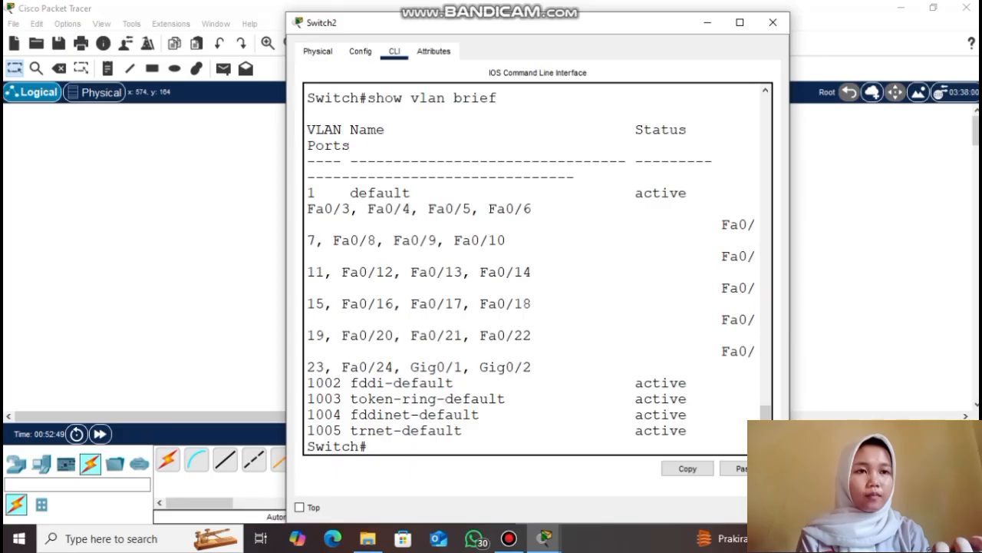
key("Return")
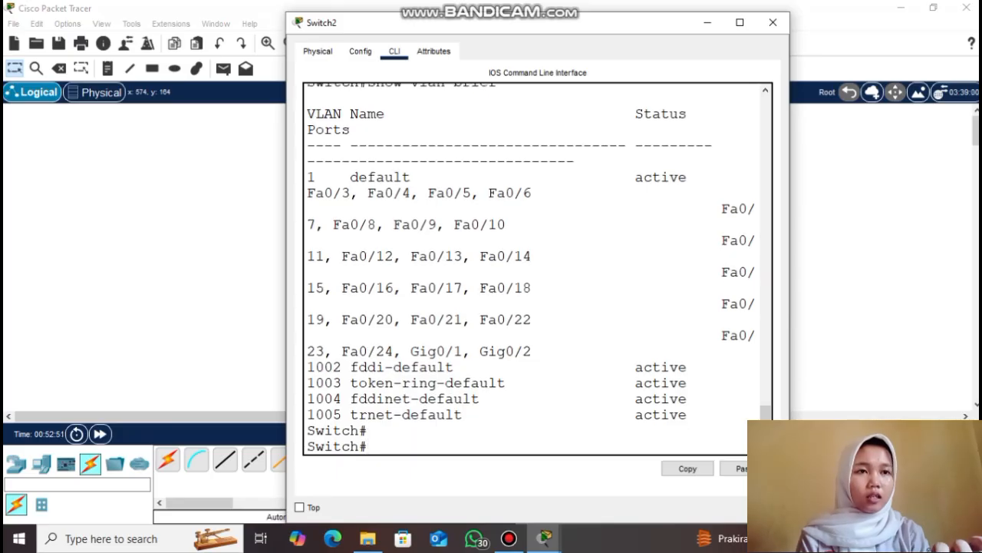
type("conf t")
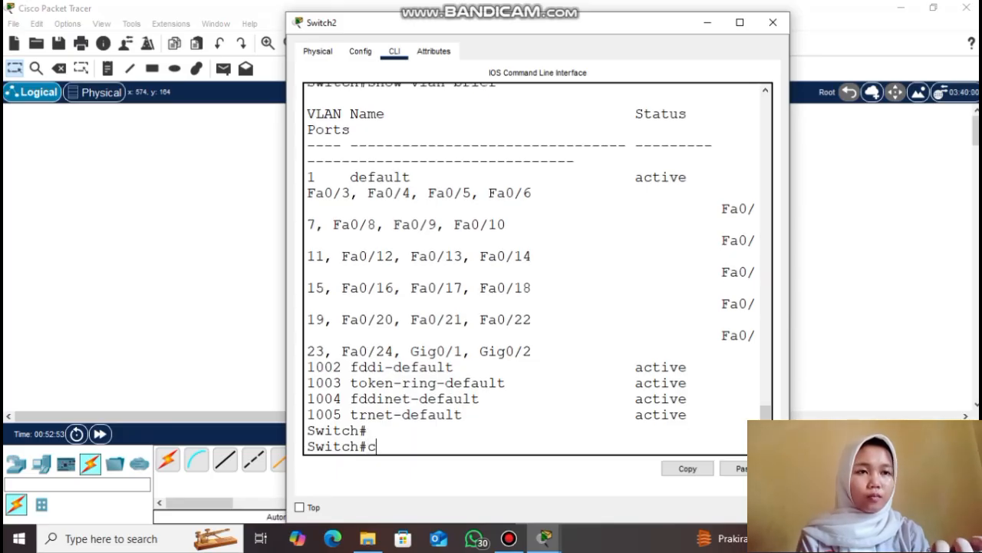
key("Return")
type("do show vlan brief")
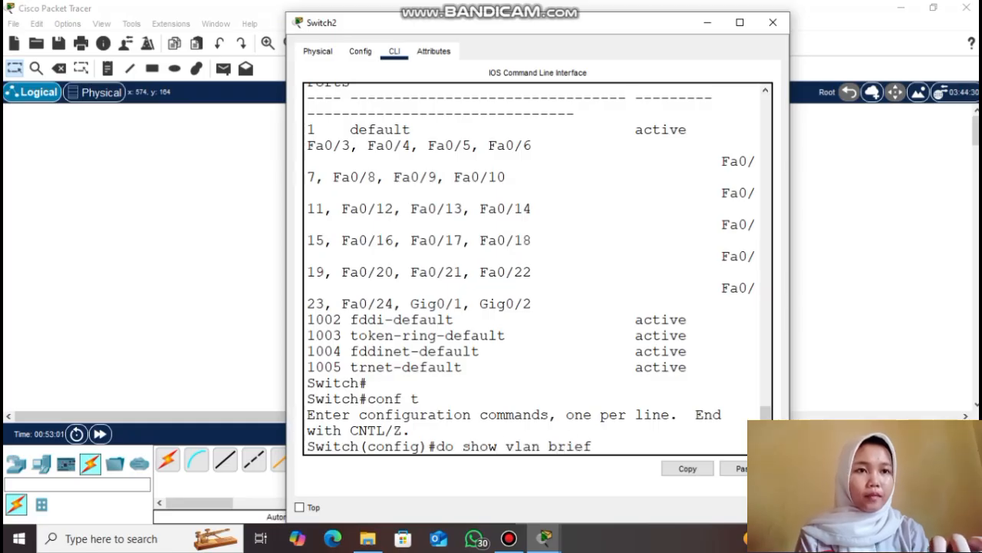
key("Return")
left_click_drag(307, 351, 358, 367)
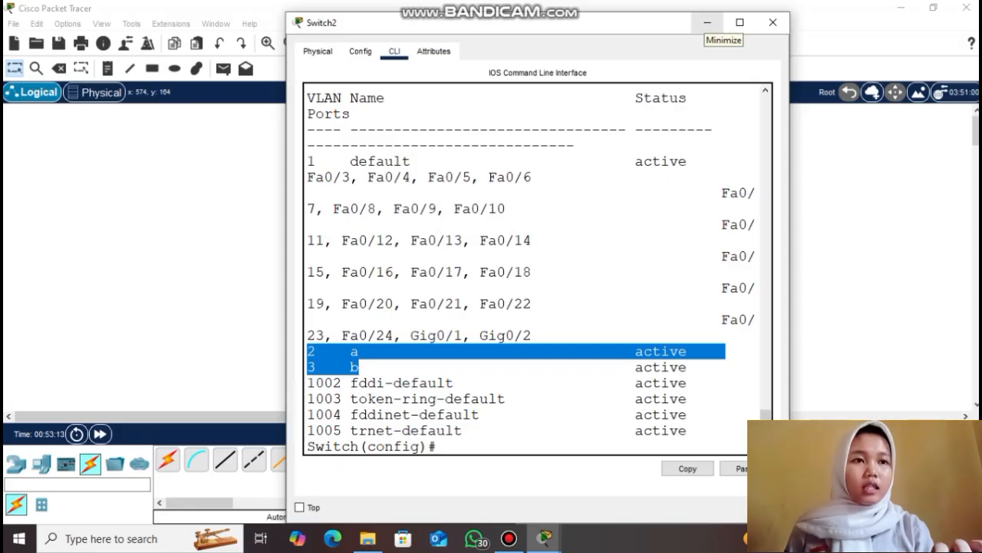
left_click(707, 22)
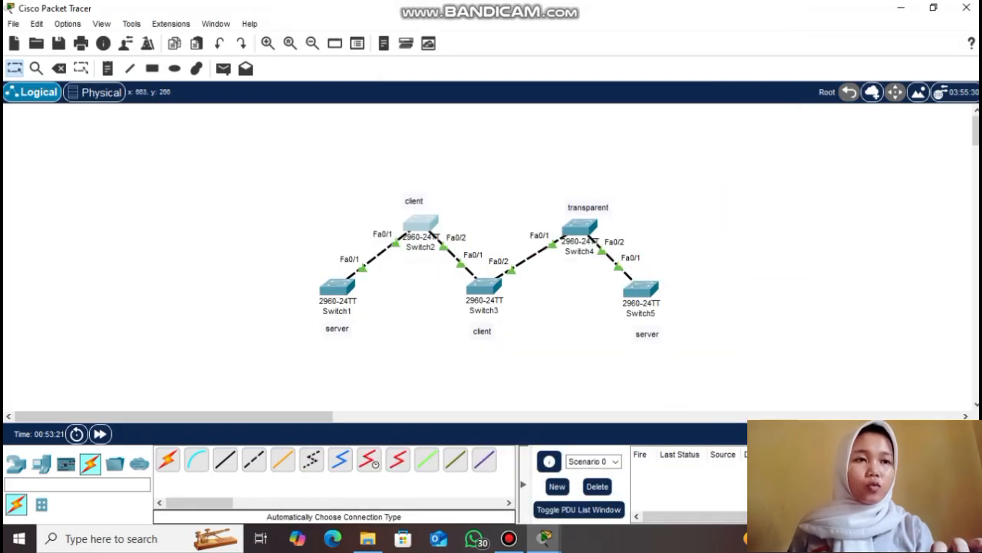
Confirm Switch3 carries VLAN 2 a and VLAN 3 b with 'show vlan brief', then open Switch4
left_click(483, 286)
type("show ")
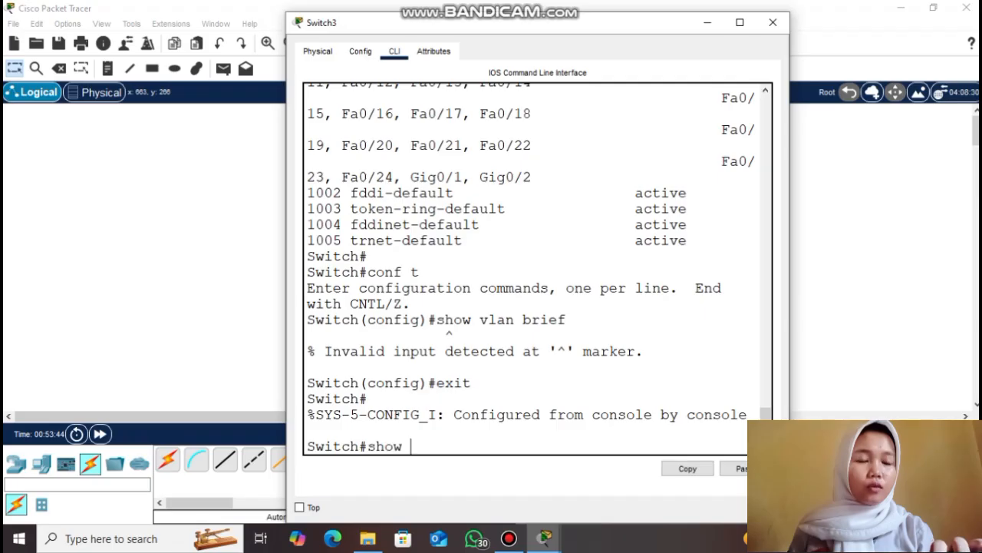
type("vlan brief")
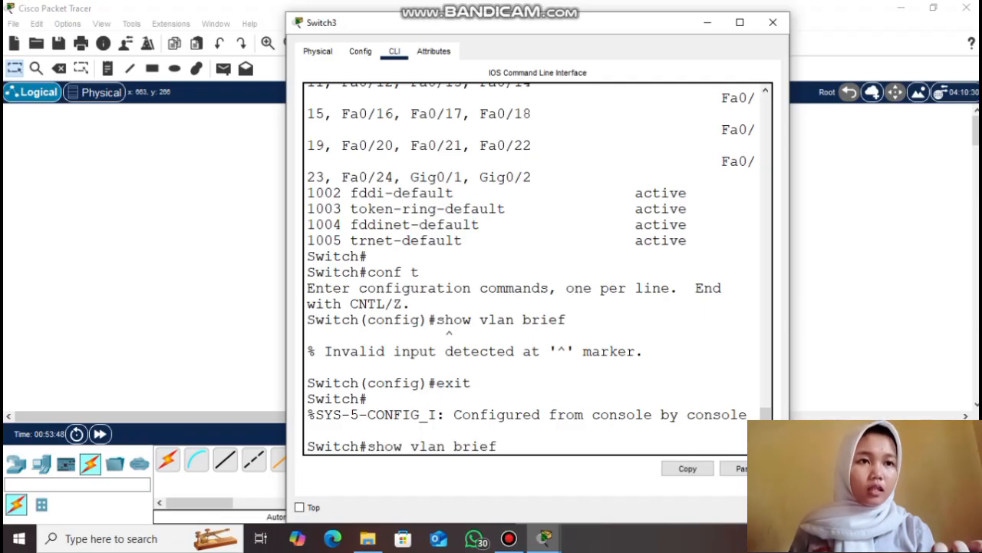
key("Return")
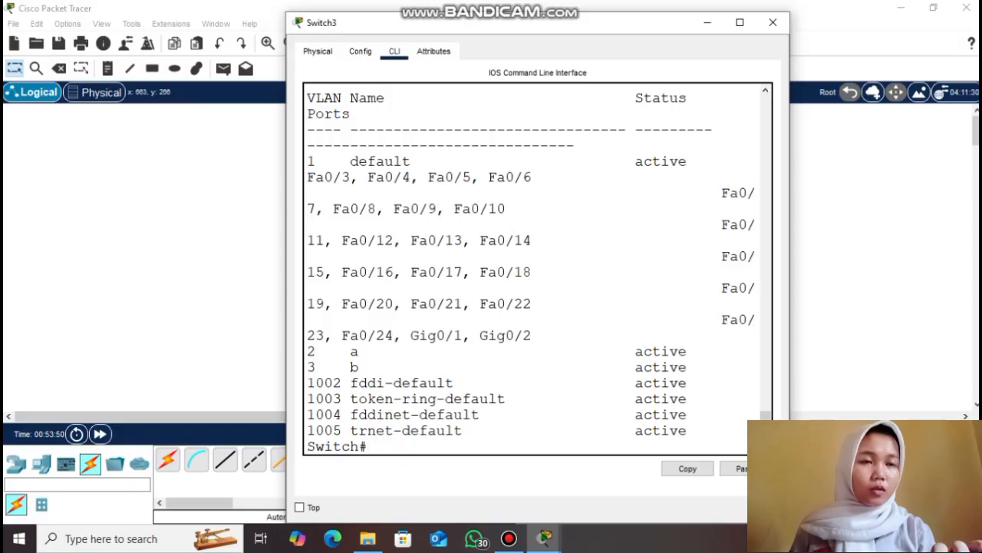
left_click_drag(309, 351, 368, 367)
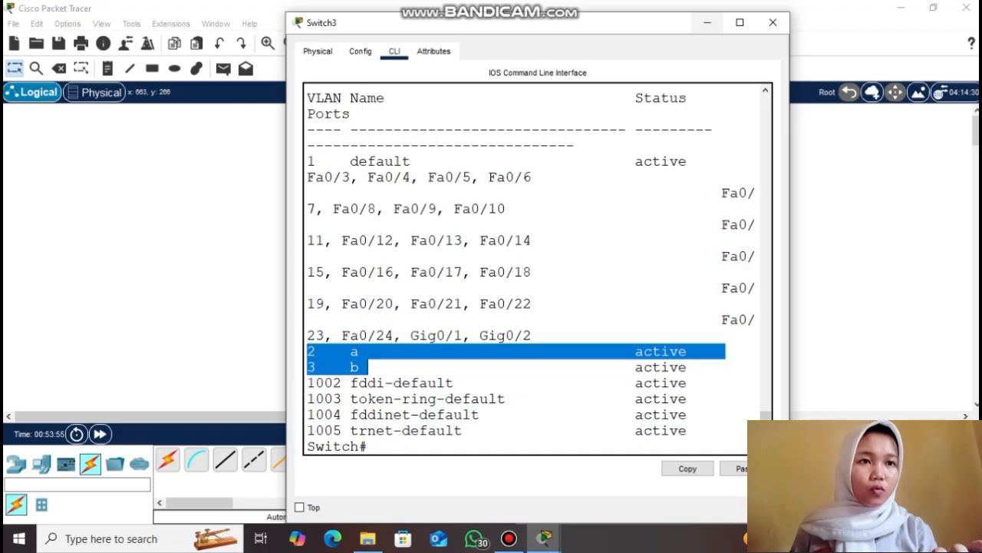
left_click(708, 22)
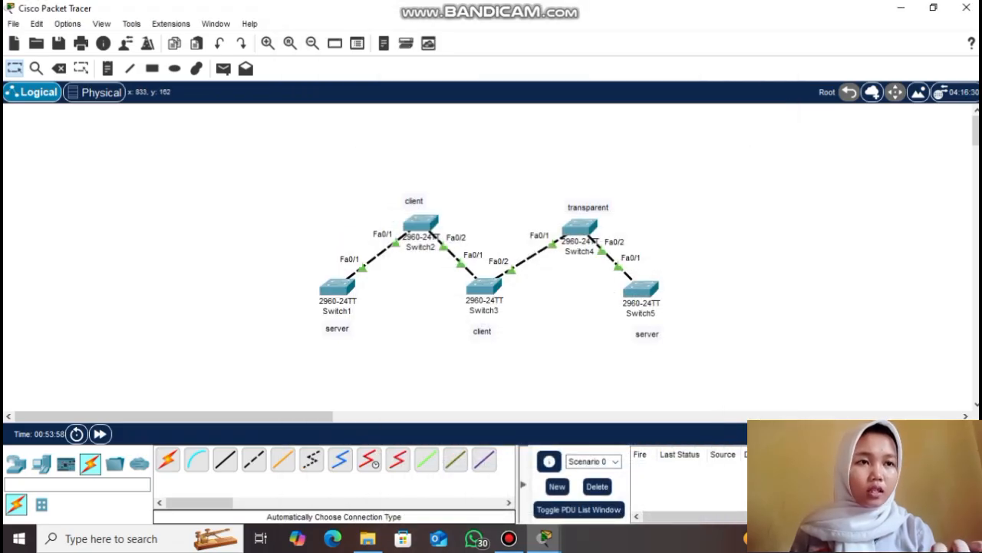
mouse_move(580, 228)
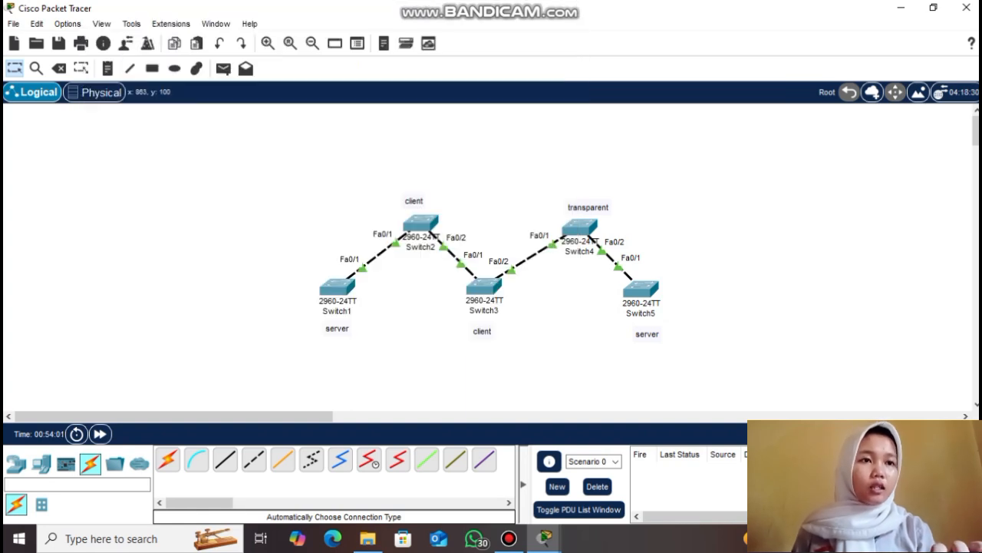
left_click(580, 229)
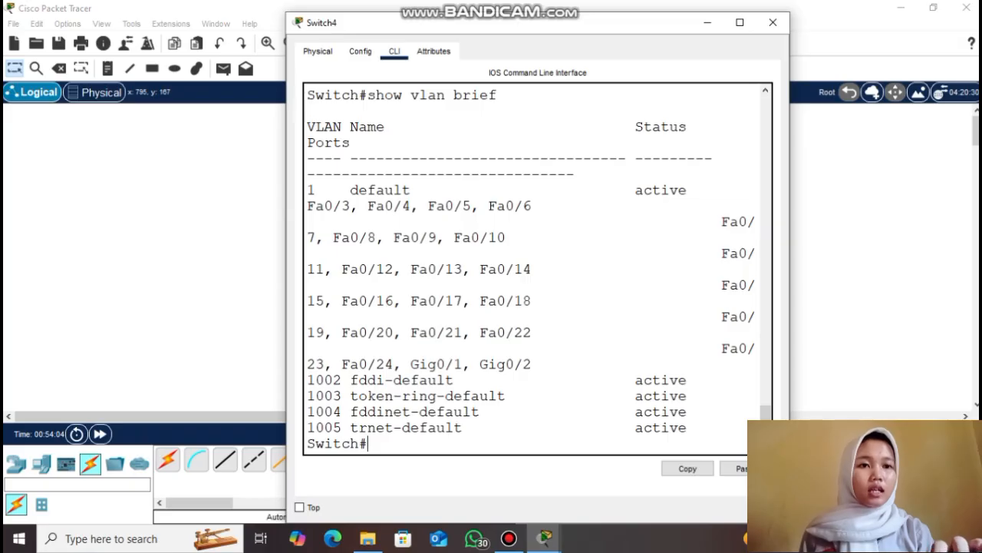
Confirm transparent Switch4 still lists only VLAN 1 and 1002–1005, then close its console
type("show")
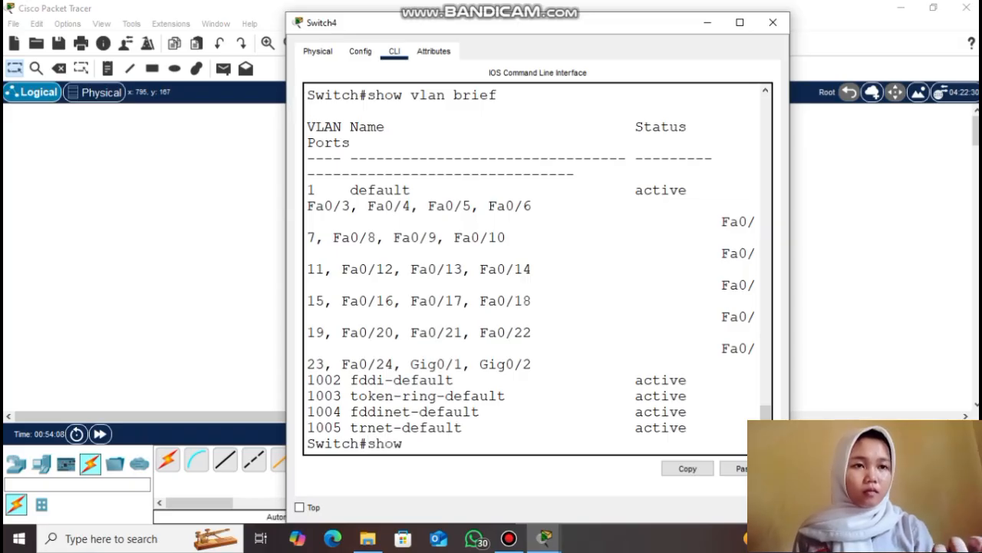
type(" vlan brief")
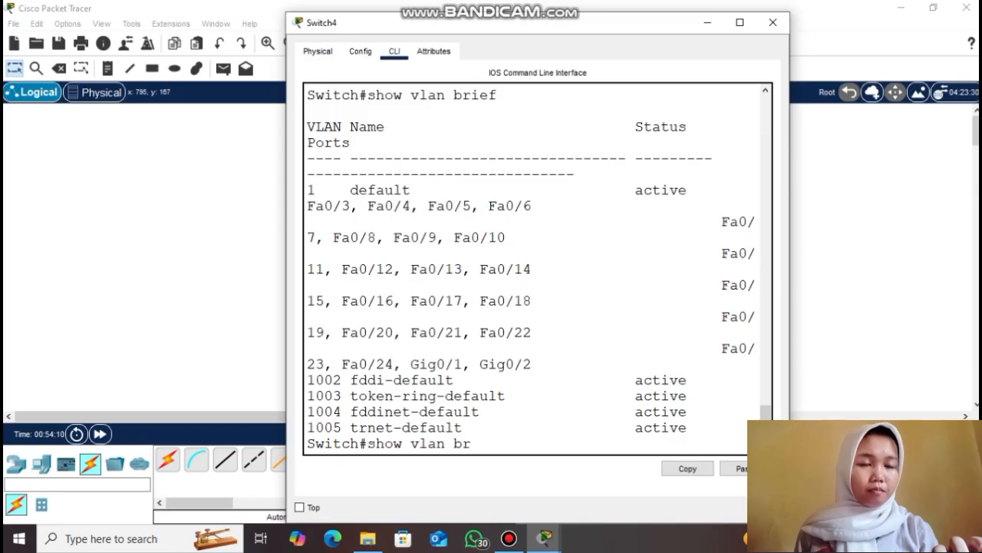
key("Return")
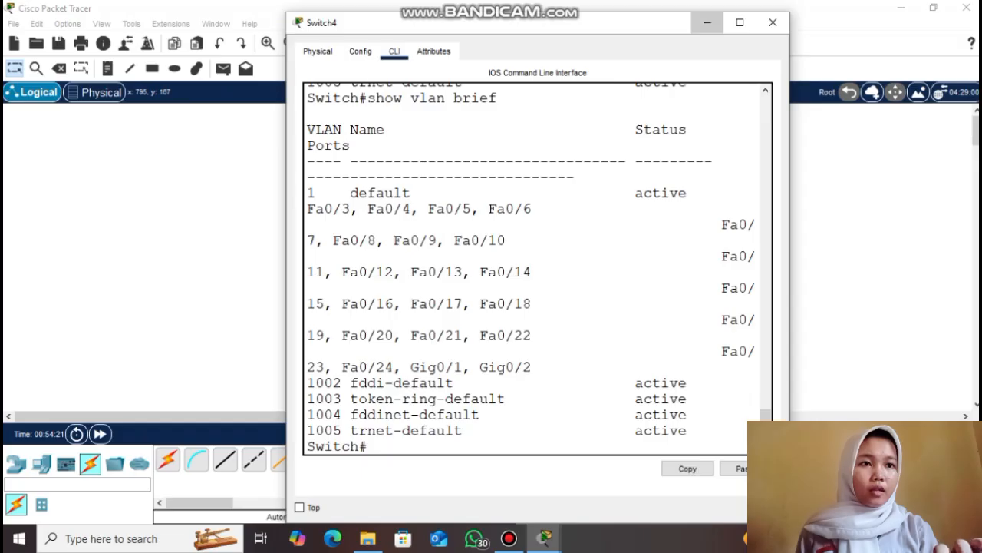
left_click(707, 22)
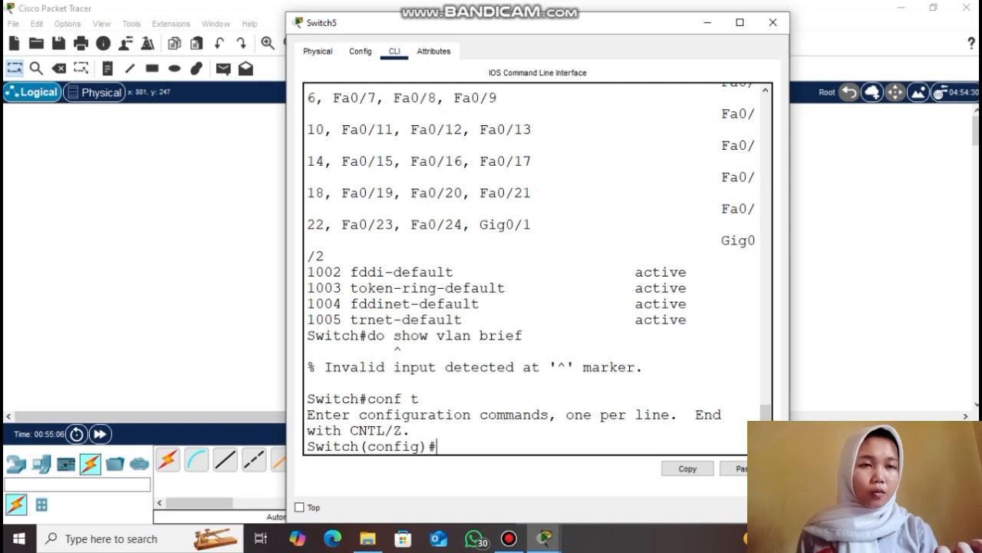
List Switch5's VLANs, showing VLAN 2 a and VLAN 3 b
type("do show ")
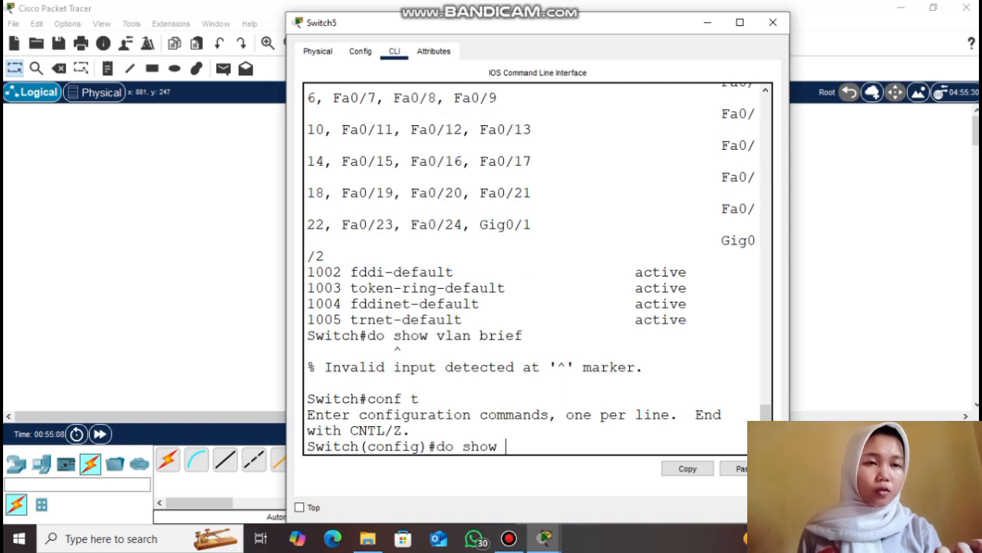
type("vlan brief")
key("Return")
left_click_drag(307, 343, 376, 367)
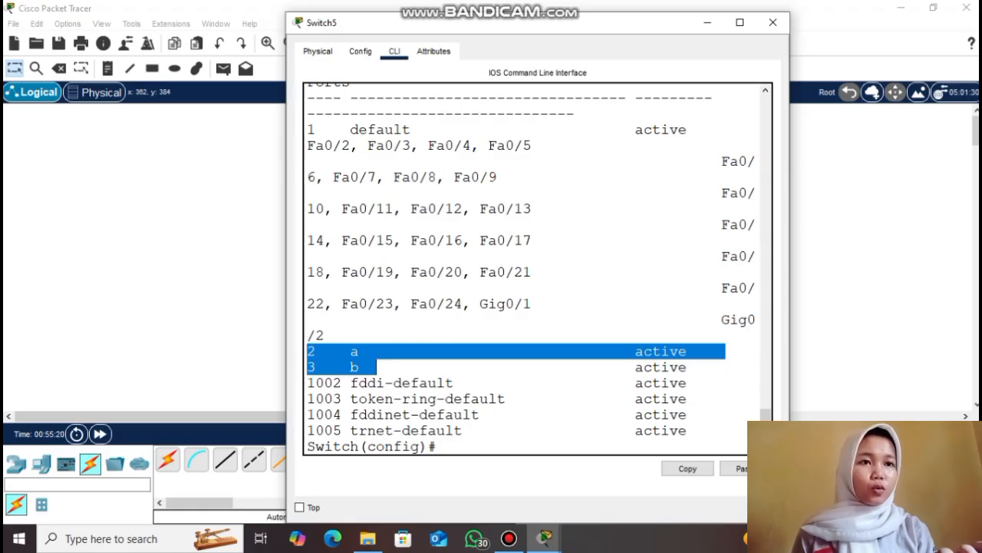
left_click(376, 367)
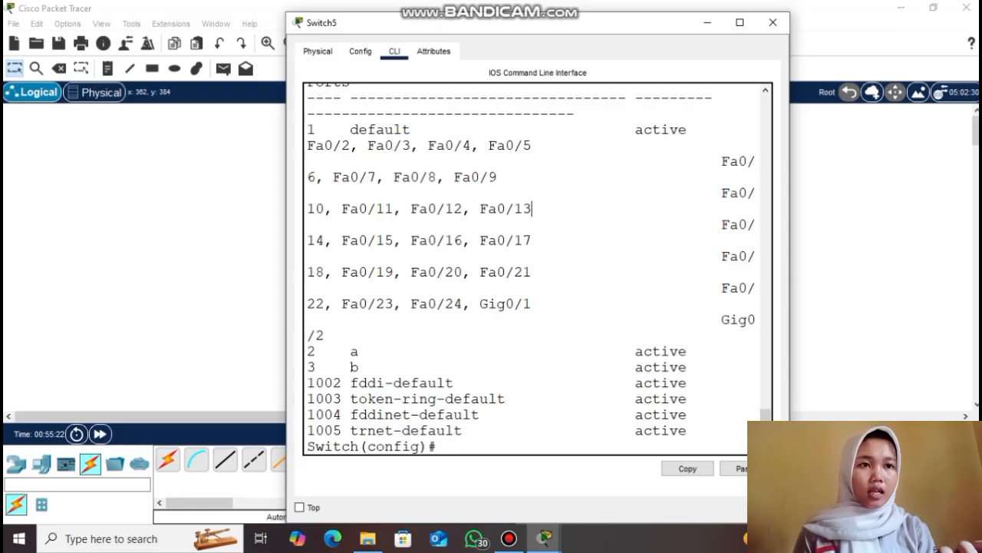
Delete VLAN 3 with 'no vlan 3' and confirm only VLAN 2 a remains
key("Return")
key("Return")
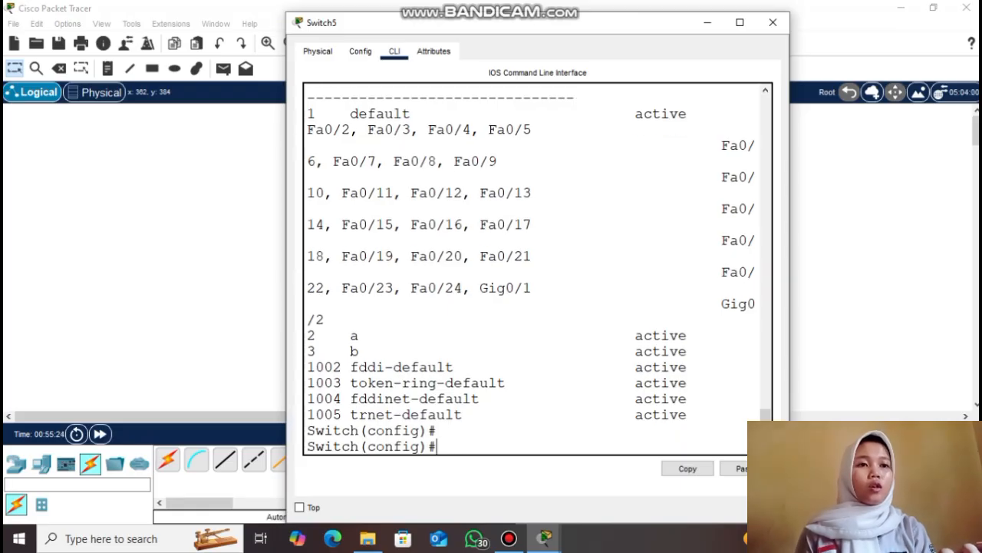
type("no vlan 3")
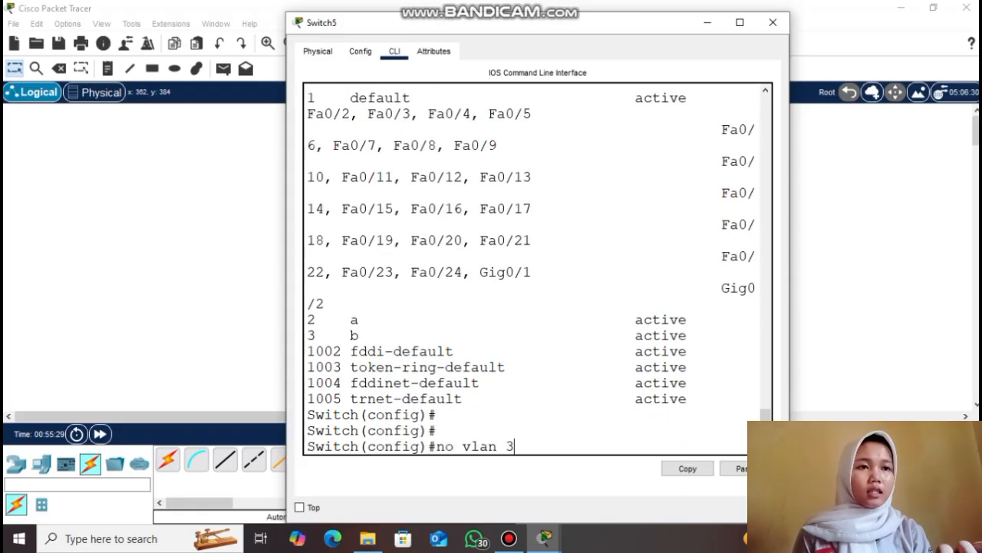
key("Return")
type("do show vlan brief")
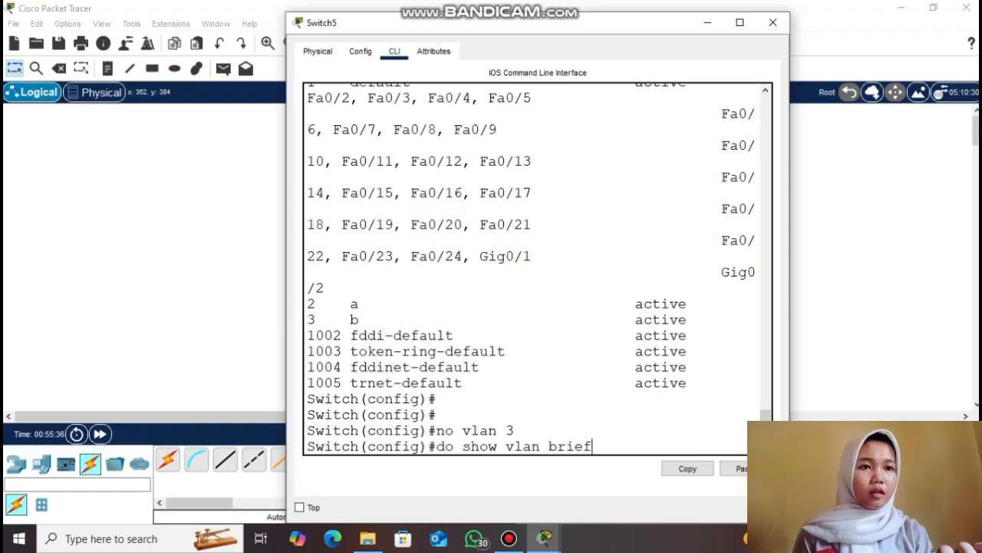
key("Return")
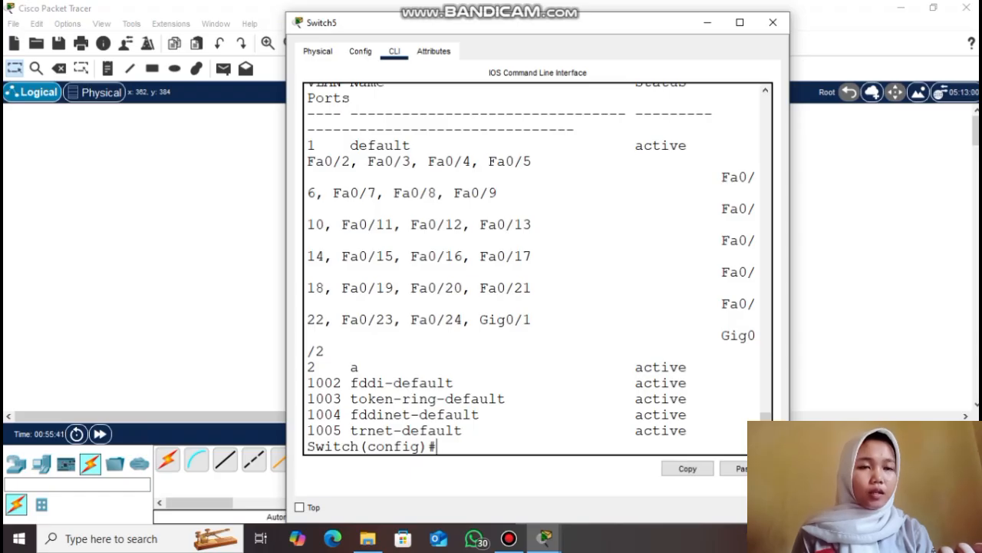
Close Switch5's console and recheck Switch3, which now shows only VLAN 2 a, then close it
left_click(708, 23)
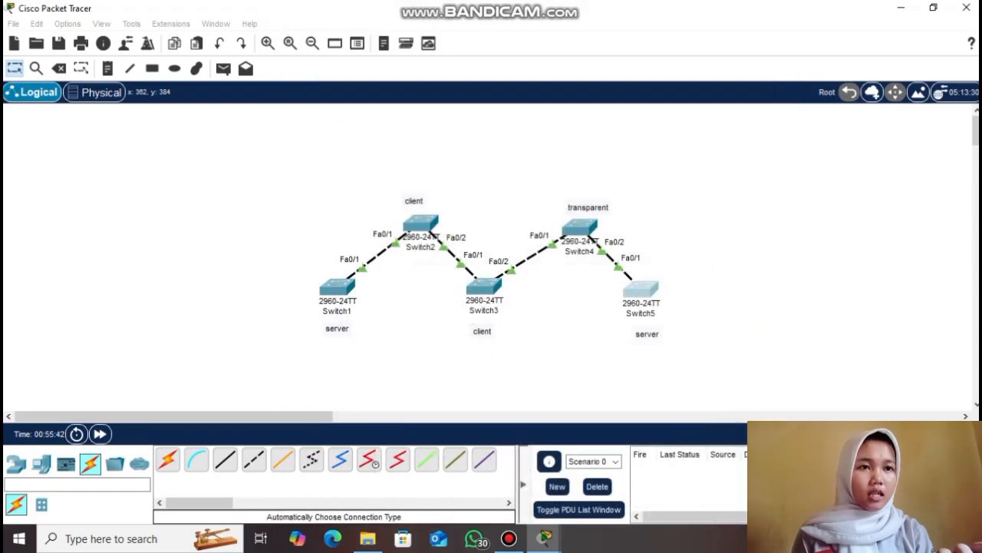
left_click(484, 285)
type("show vlan brief")
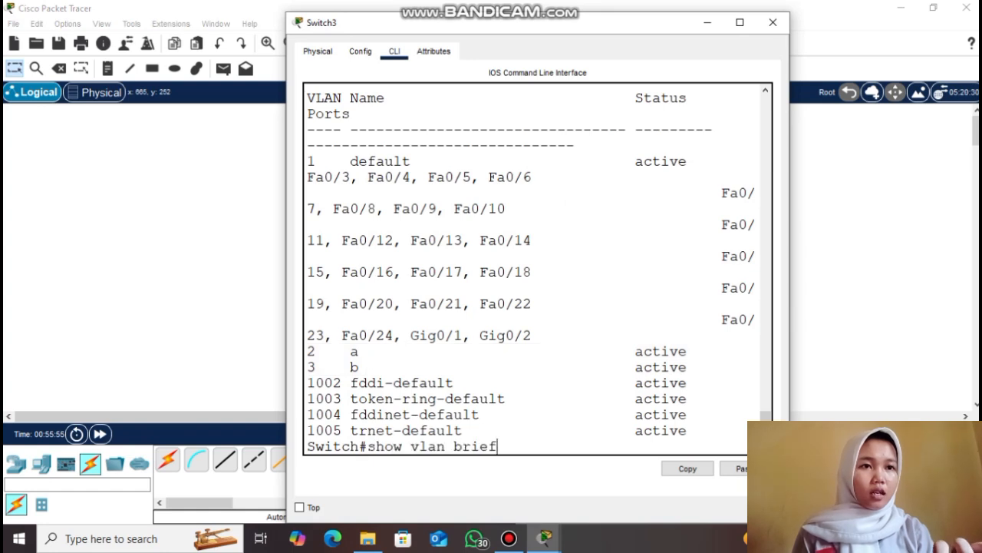
key("Return")
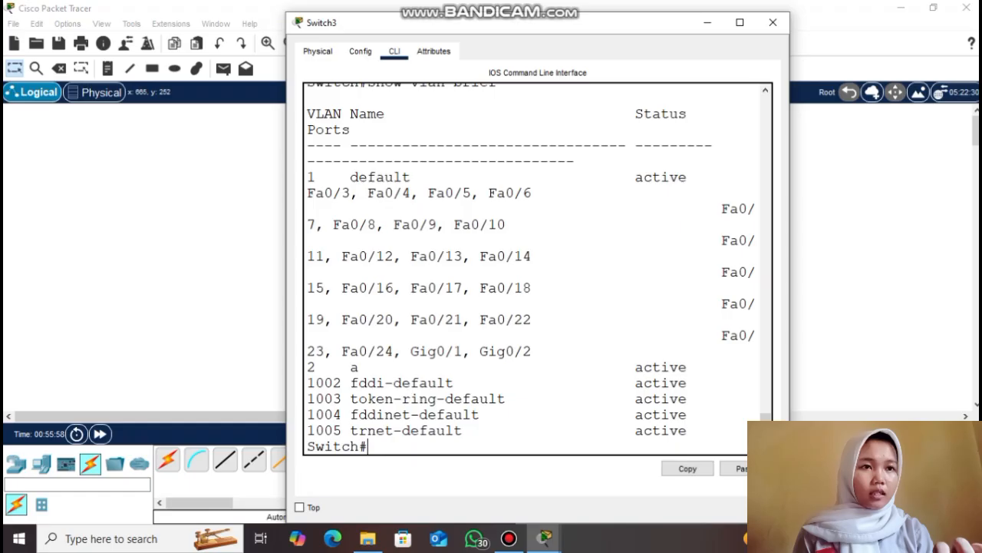
left_click(707, 22)
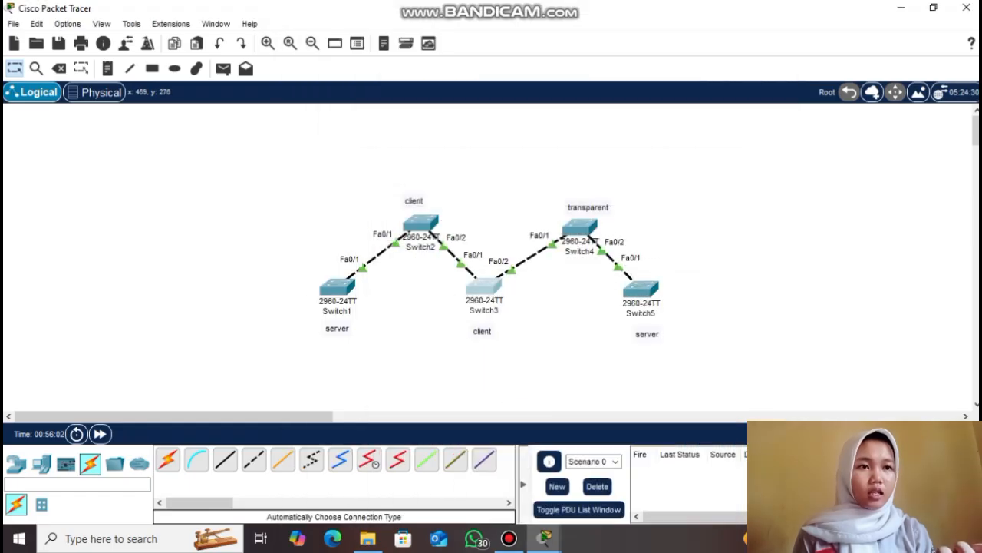
On Switch1, delete VLAN 3 with 'no vlan 3' and confirm it is gone
left_click(336, 291)
type("do show vlan brief")
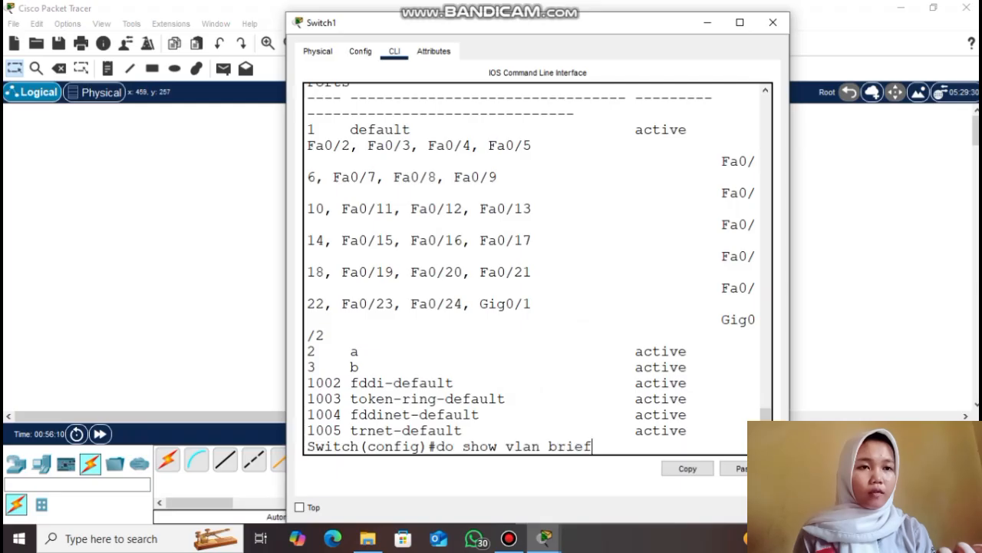
key("Return")
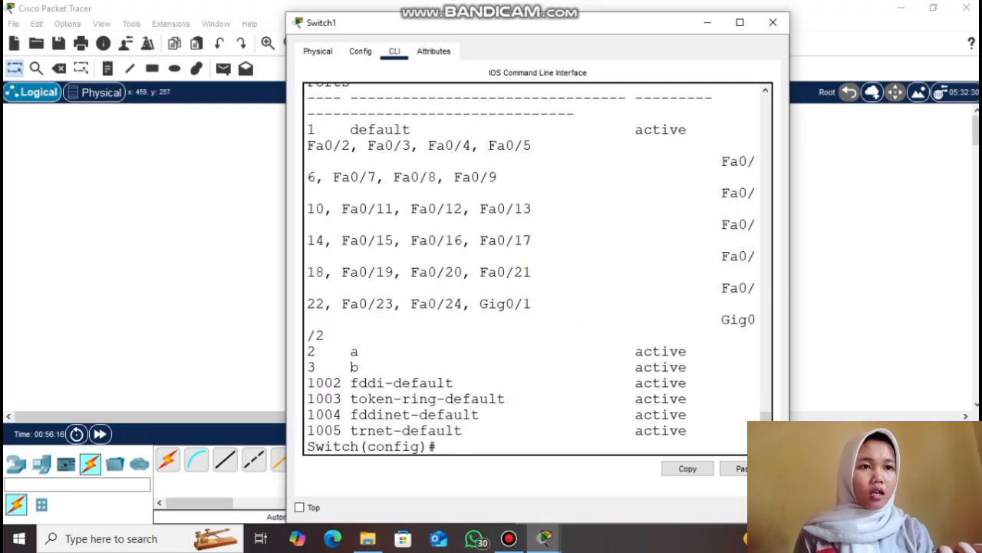
type("no vlan 3")
key("Return")
type("do show vlan brief")
key("Return")
Delete VLAN 2 with 'no vlan 2' and confirm only default VLANs remain
left_click_drag(308, 367, 386, 368)
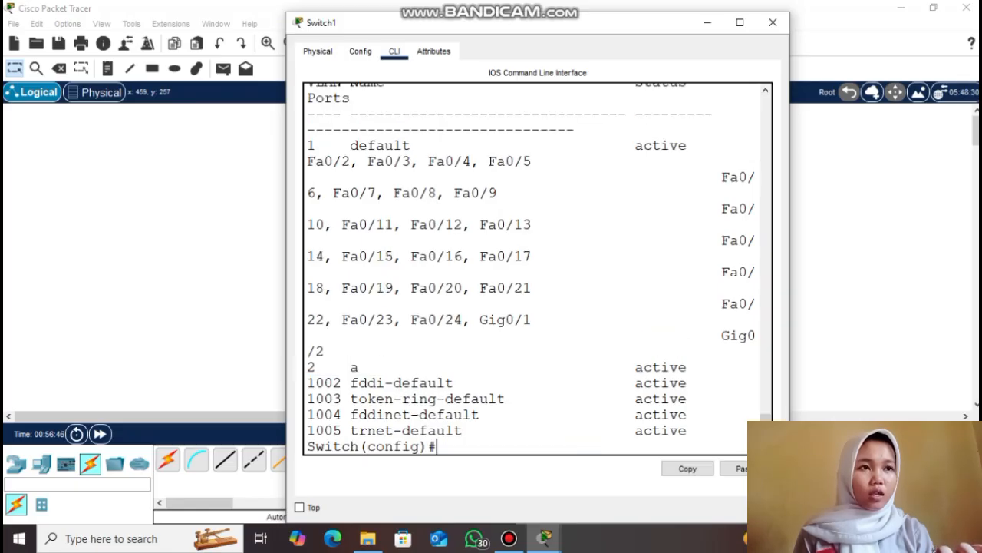
key("Return")
key("Return")
type("no vlan 2")
key("Return")
type("do show vlan brief")
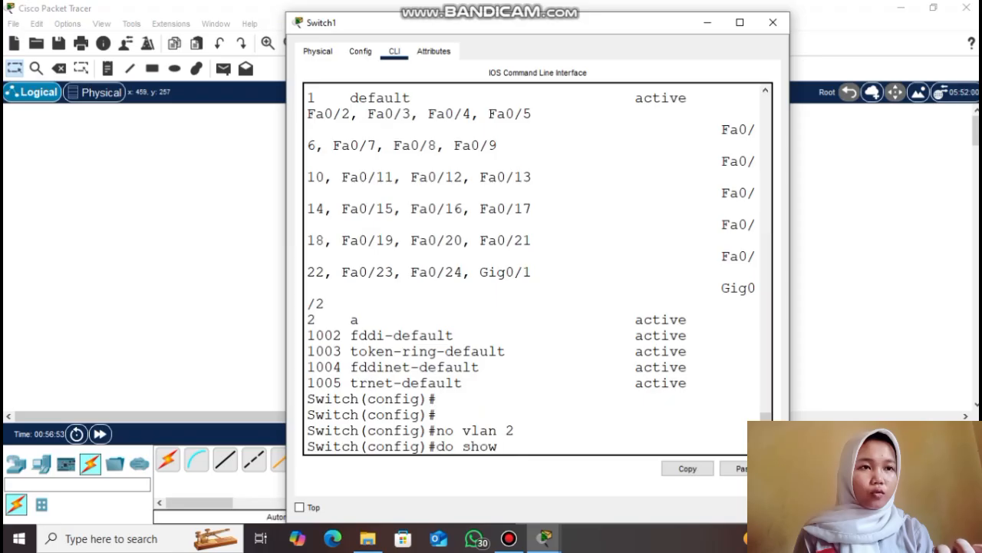
key("Return")
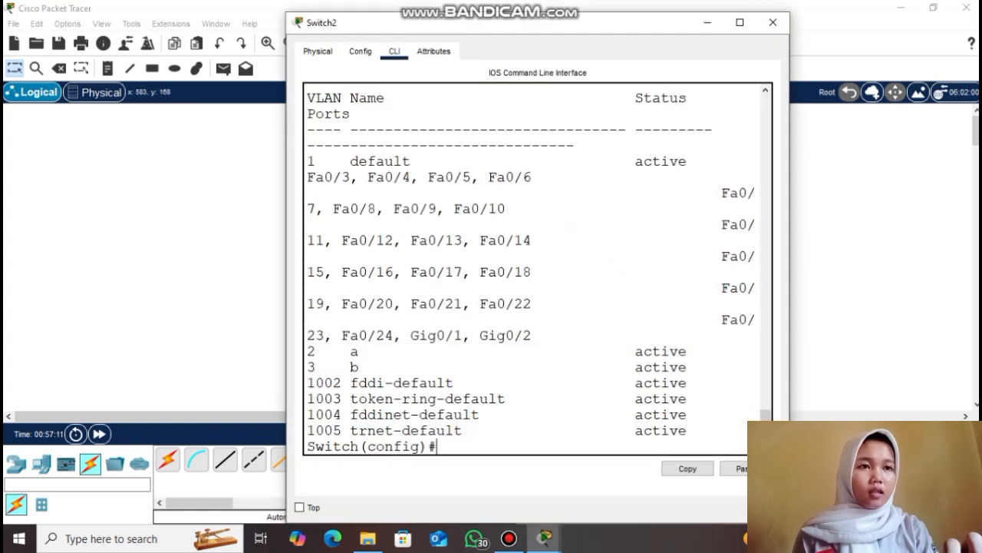
Confirm Switch2 now lists only default VLANs, then close its window
type("do show vlan brief")
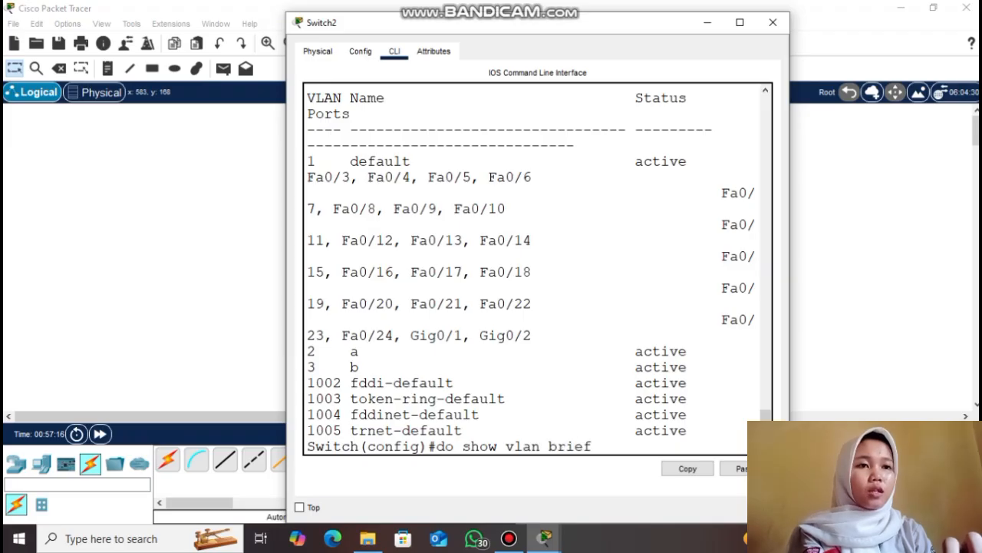
key("Return")
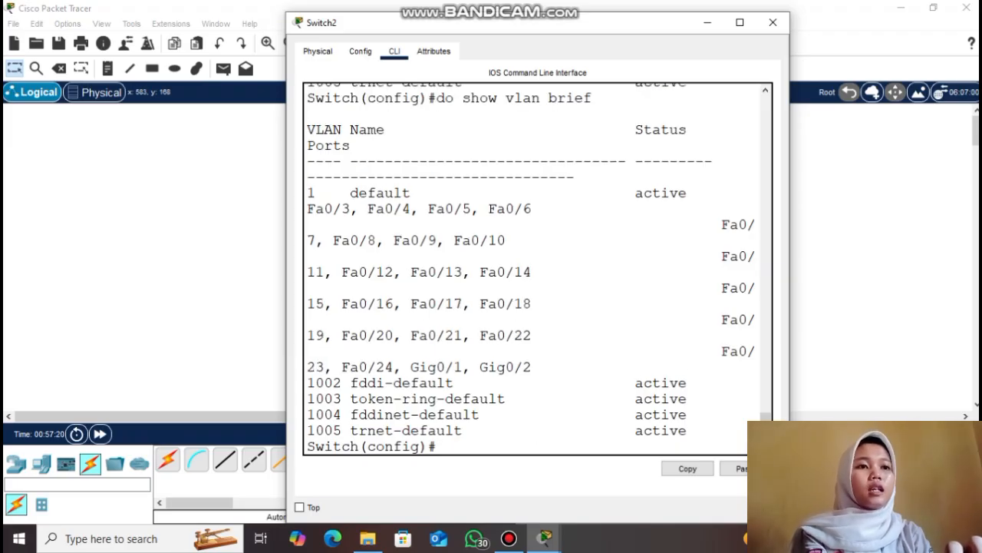
left_click(708, 23)
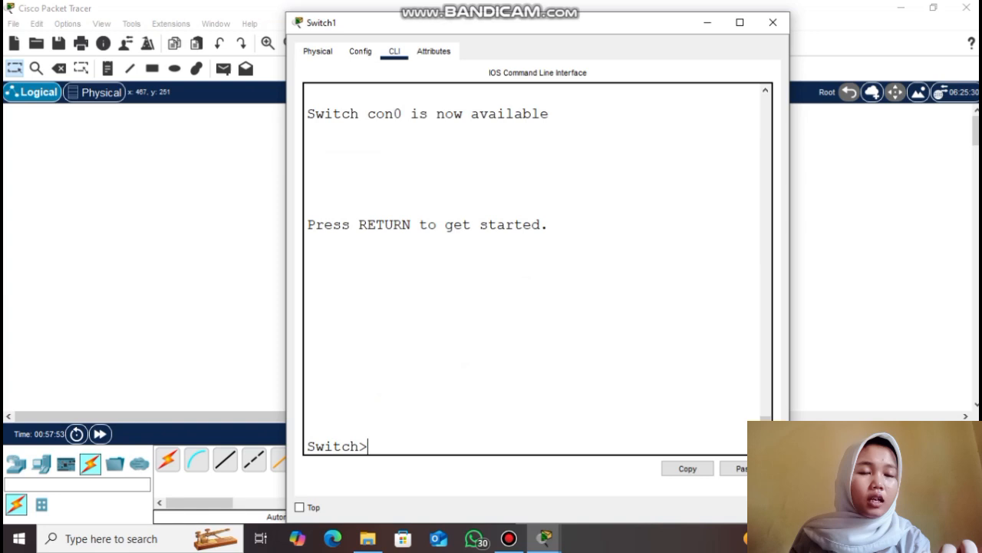
Run 'show vtp status' in privileged mode: server mode, domain sekolahan.id.com, revision 6
key("Return")
type("en")
key("Return")
type("show vtp")
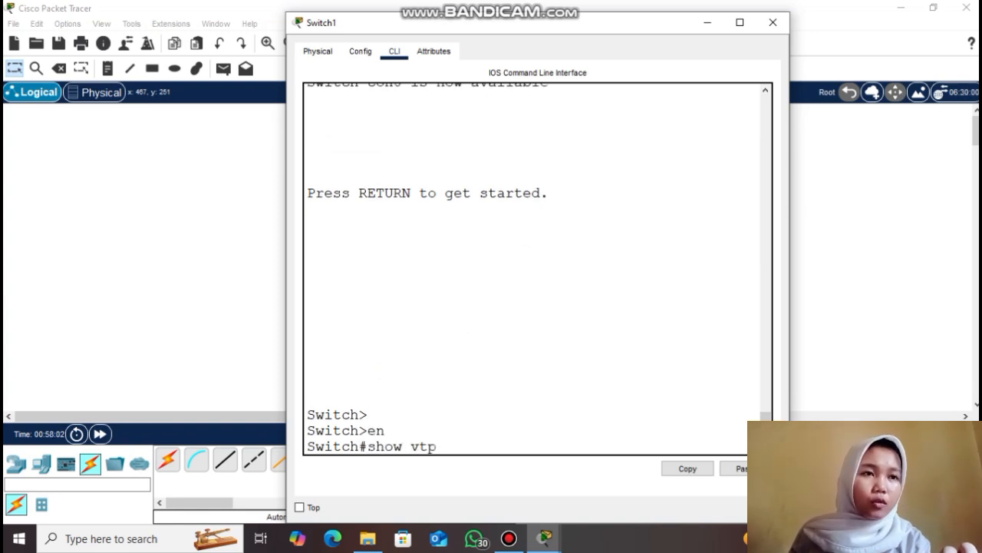
type(" status")
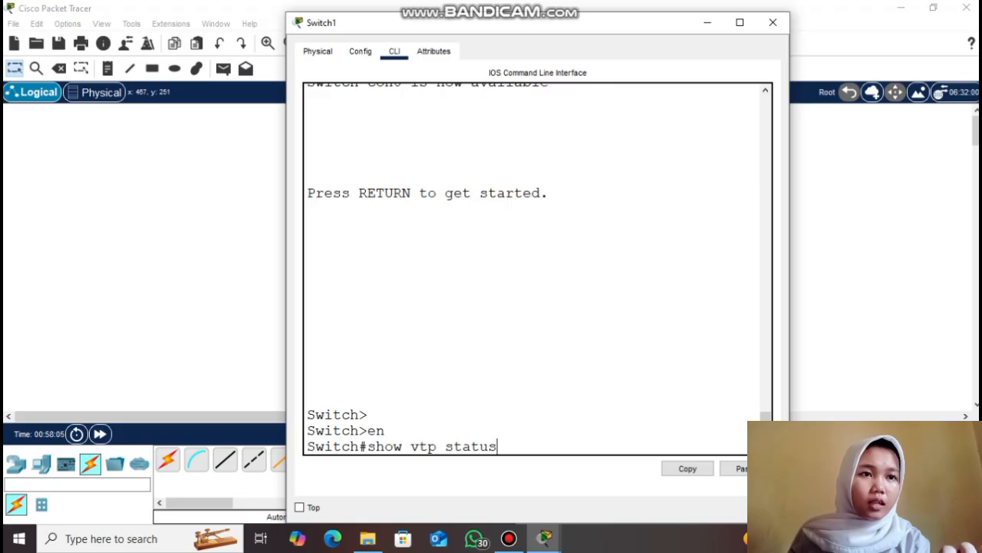
key("Return")
left_click_drag(307, 366, 627, 369)
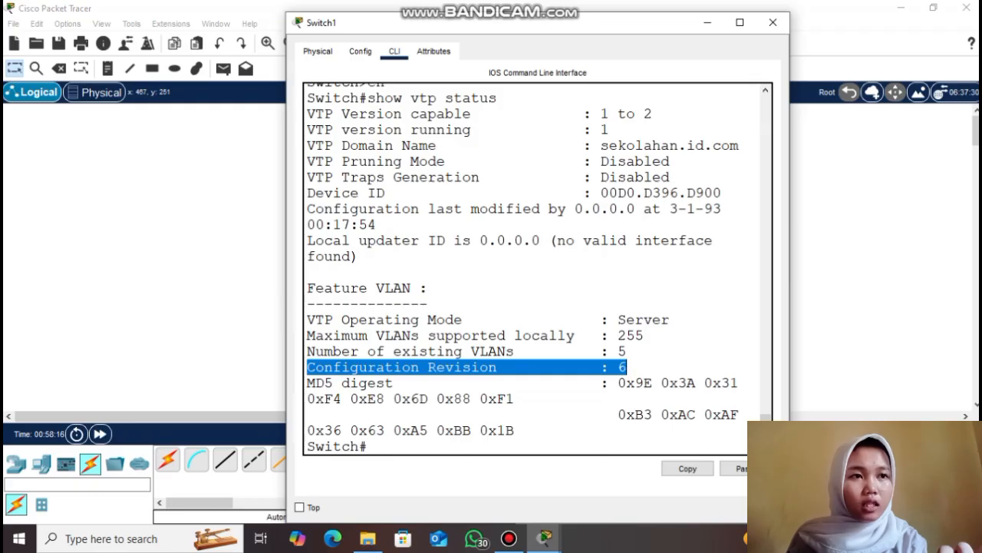
left_click(627, 367)
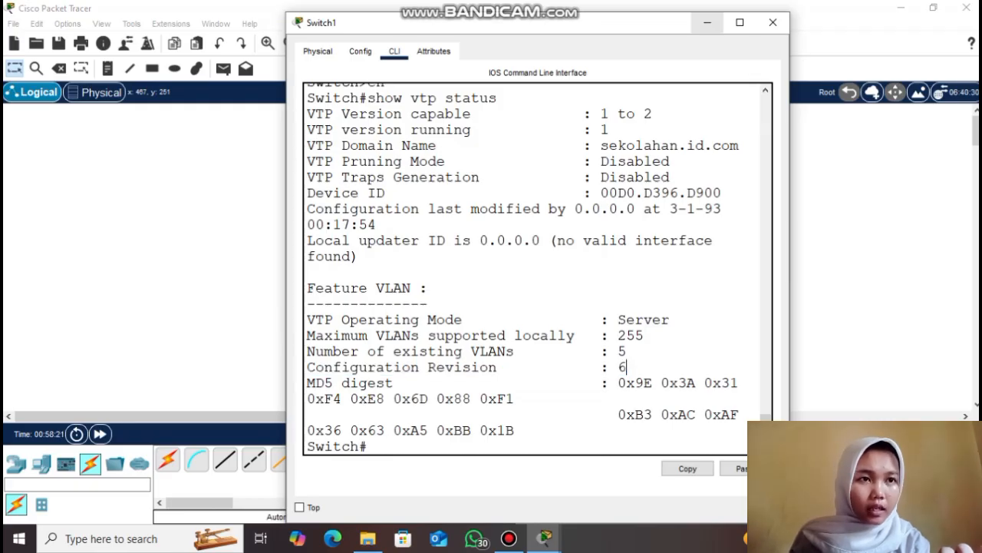
Place a new 2960-24TT switch, Switch6, to the right of Switch5 in the topology
left_click(707, 22)
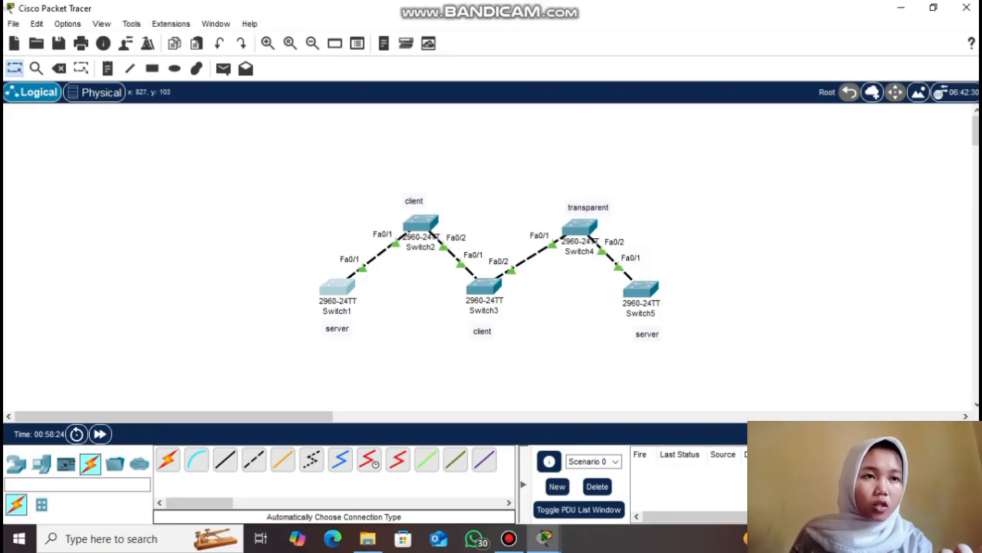
left_click_drag(278, 145, 700, 366)
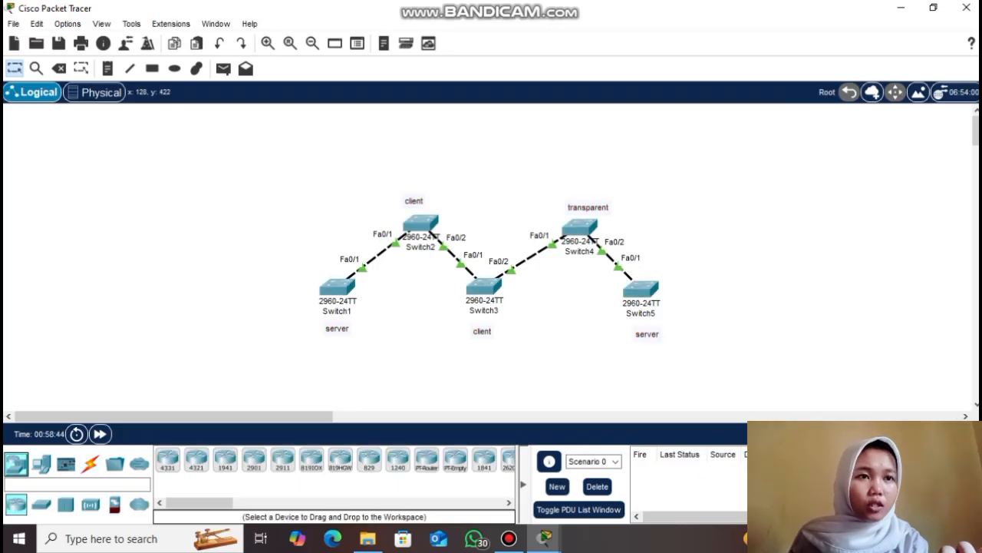
left_click(41, 505)
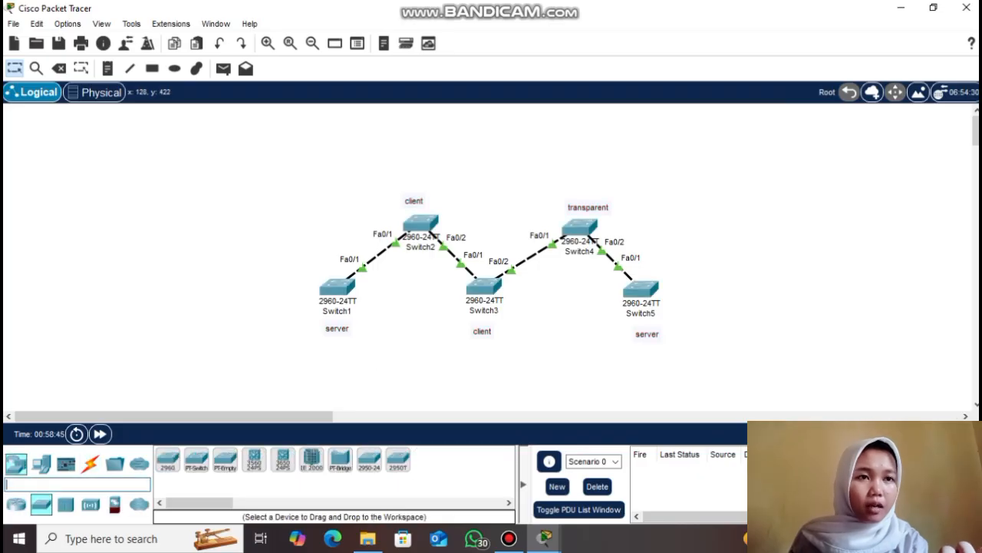
left_click(167, 459)
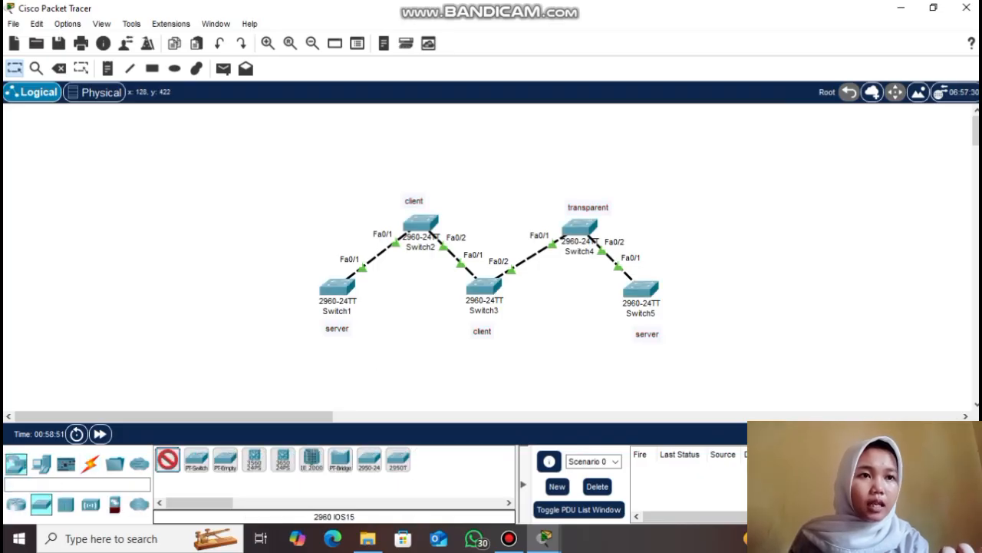
left_click(742, 219)
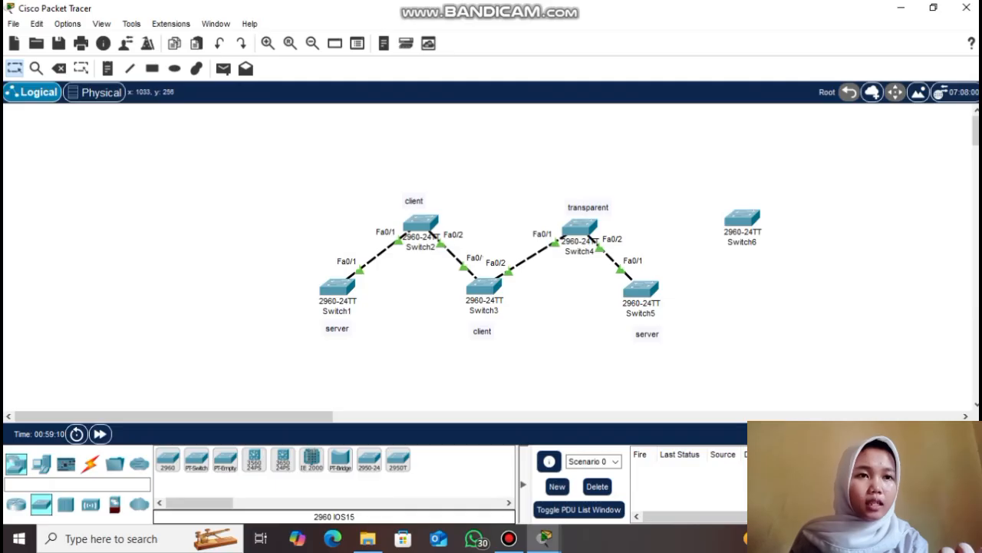
left_click(746, 217)
In Switch6's CLI run 'en' and 'show vtp status': server mode, no domain, revision 0
left_click(395, 82)
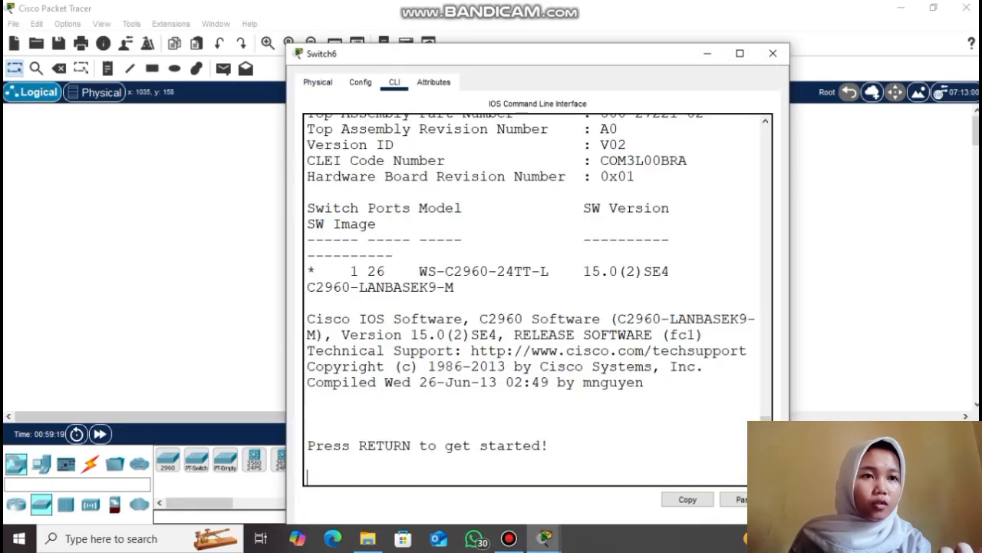
key("Return")
key("Return")
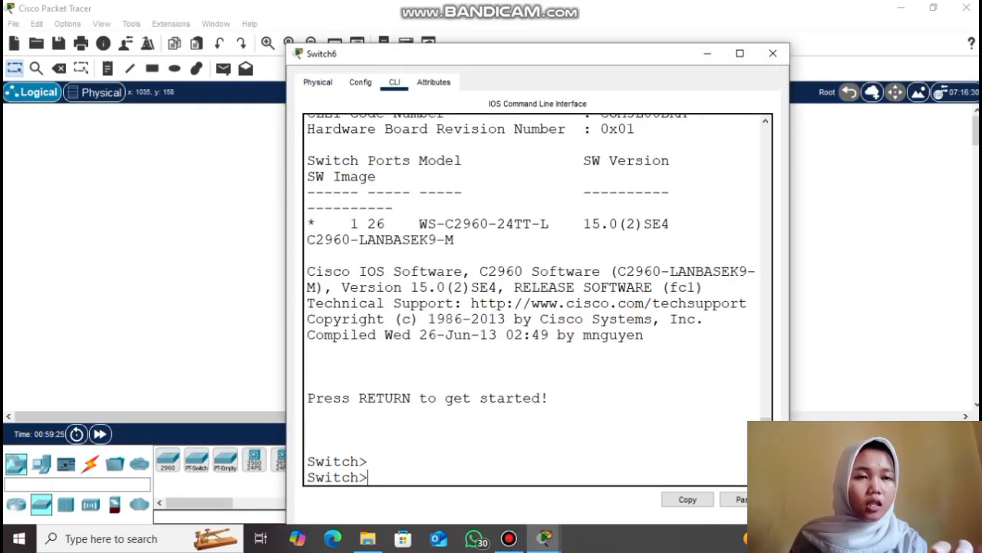
type("en")
key("Return")
type("show vtp status")
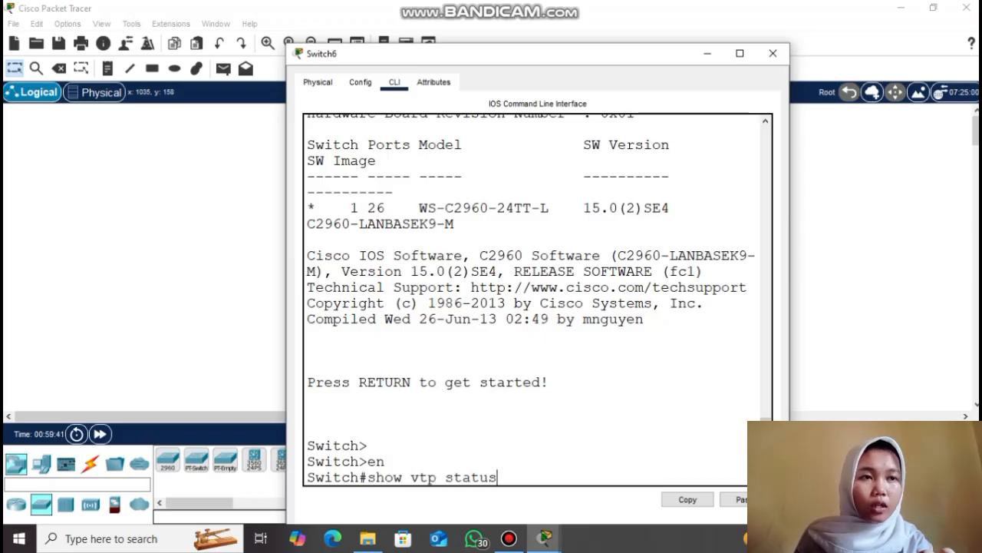
key("Return")
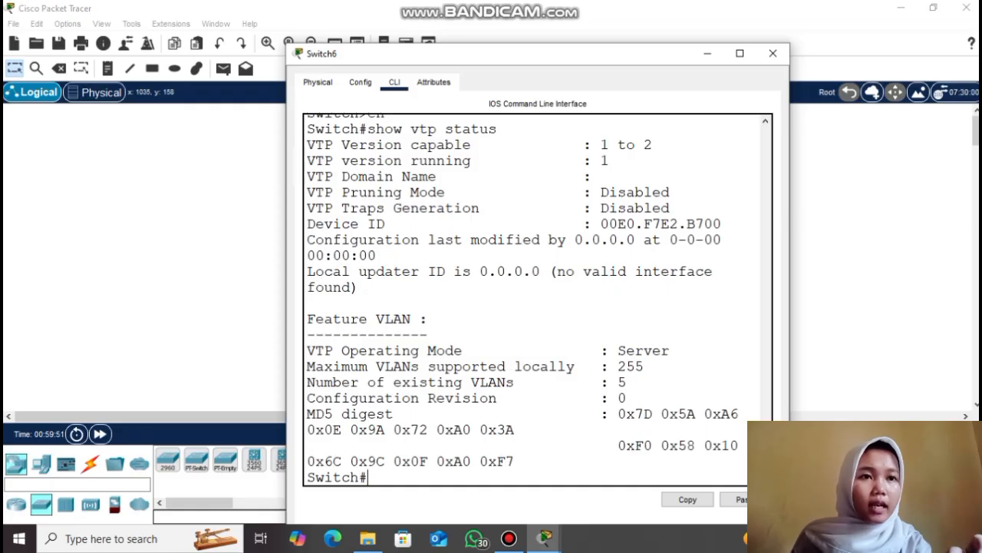
left_click_drag(609, 398, 626, 397)
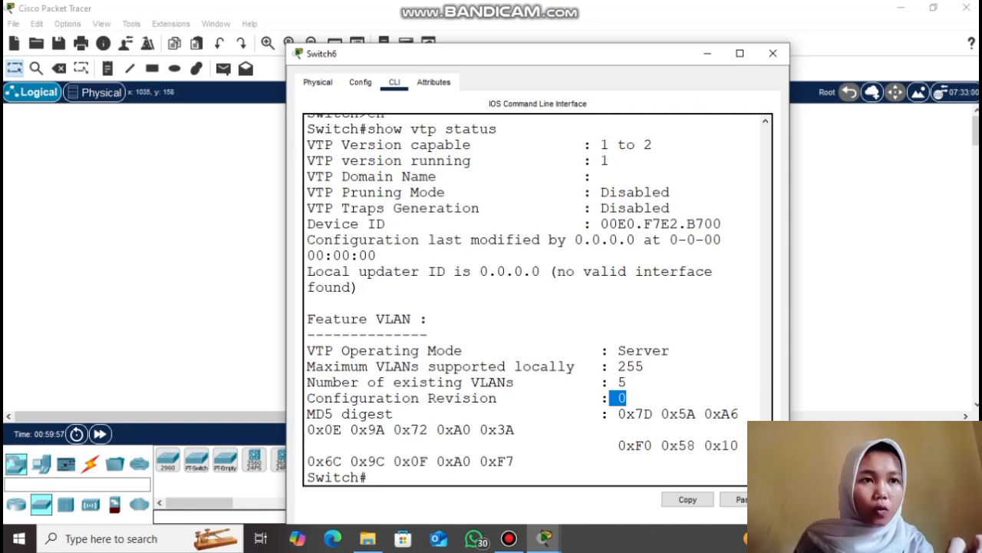
left_click(623, 398)
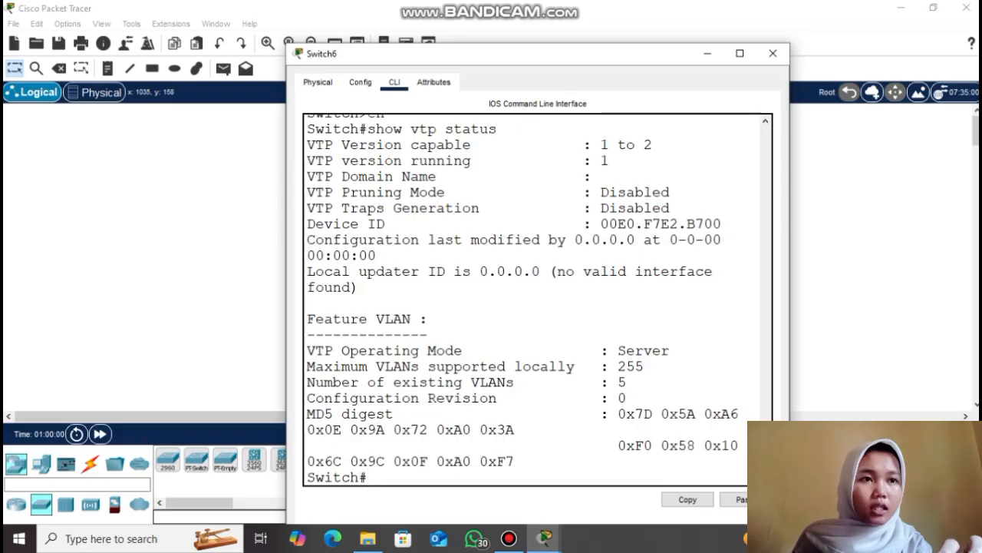
key("Return")
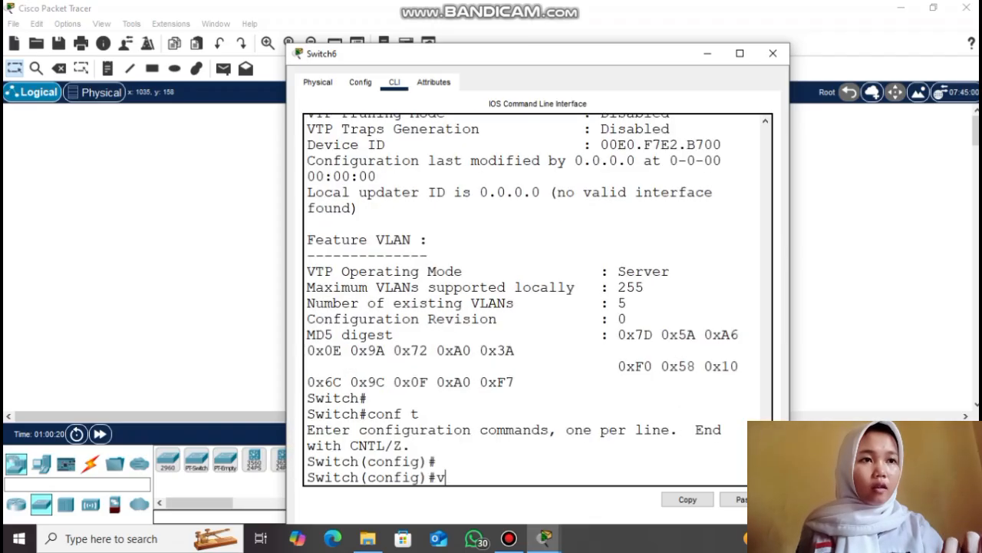
Make Switch6 a VTP server in domain sekolahan.id.com and set a VTP password
type("tp mo")
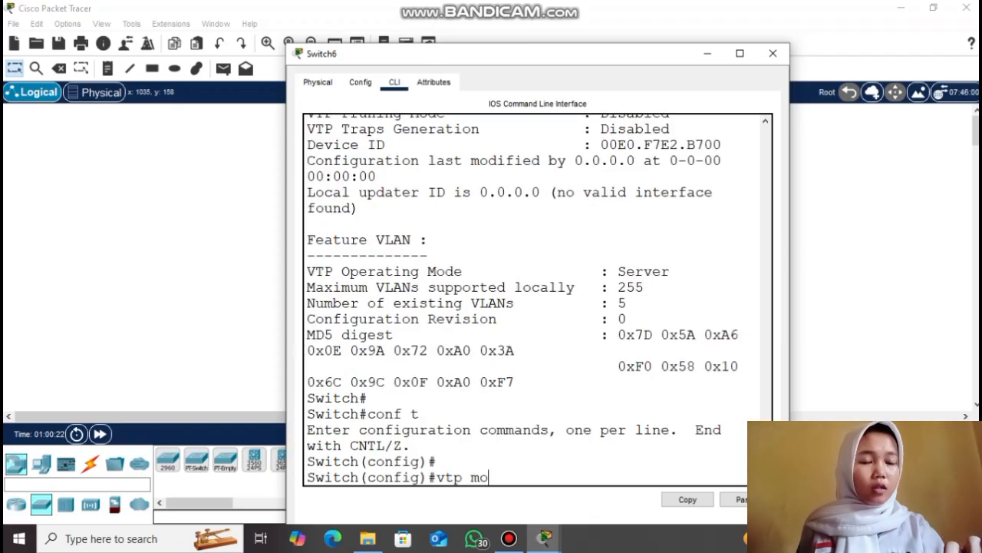
type("de server")
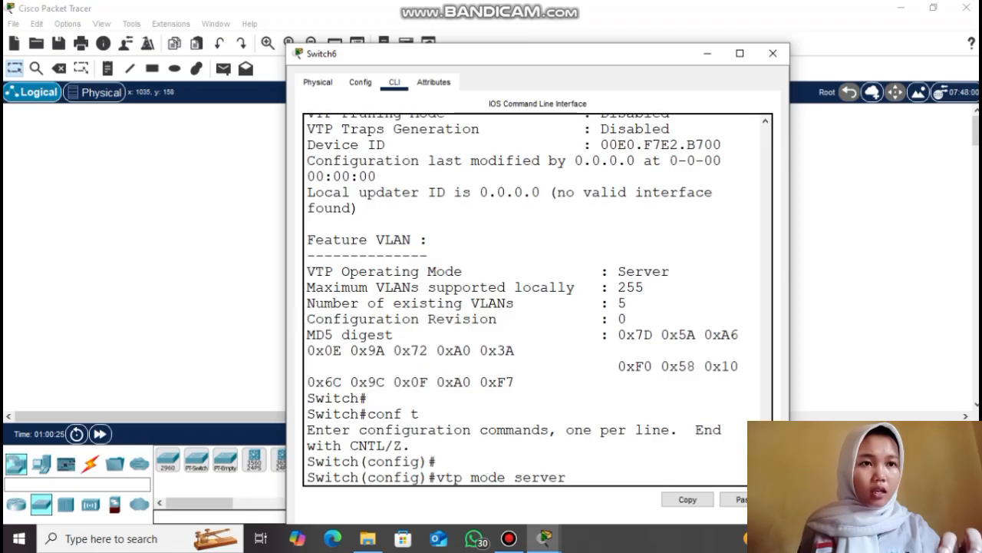
key("Return")
type("vtp domain sekolaha")
key("BackSpace")
key("BackSpace")
key("BackSpace")
key("BackSpace")
type("olahan.id.com")
key("Return")
type("vtp password 12")
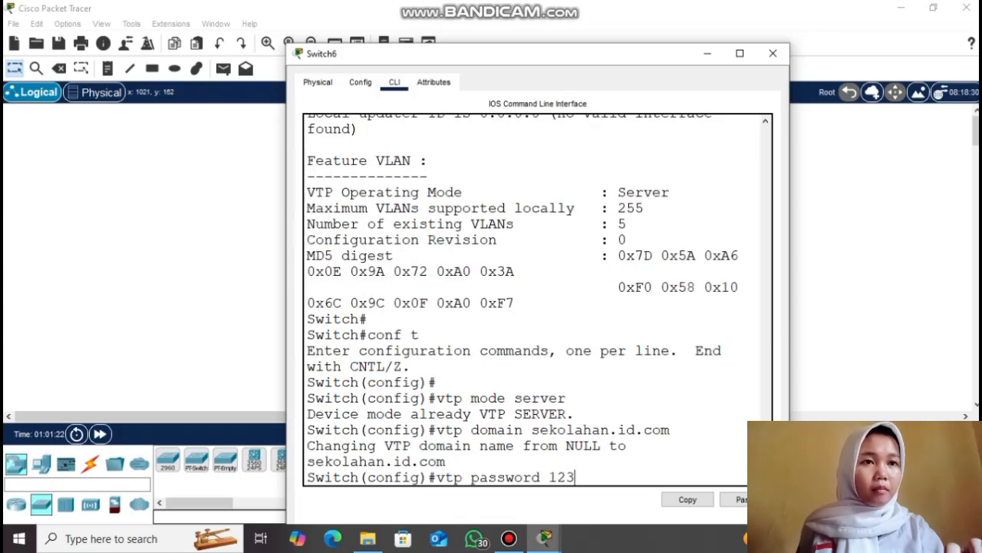
type("3")
key("Return")
key("Return")
key("Return")
Create VLANs 2, 3, 4, 5, 6, 7 and 8 on Switch6, then exit VLAN configuration
type("vlan 2")
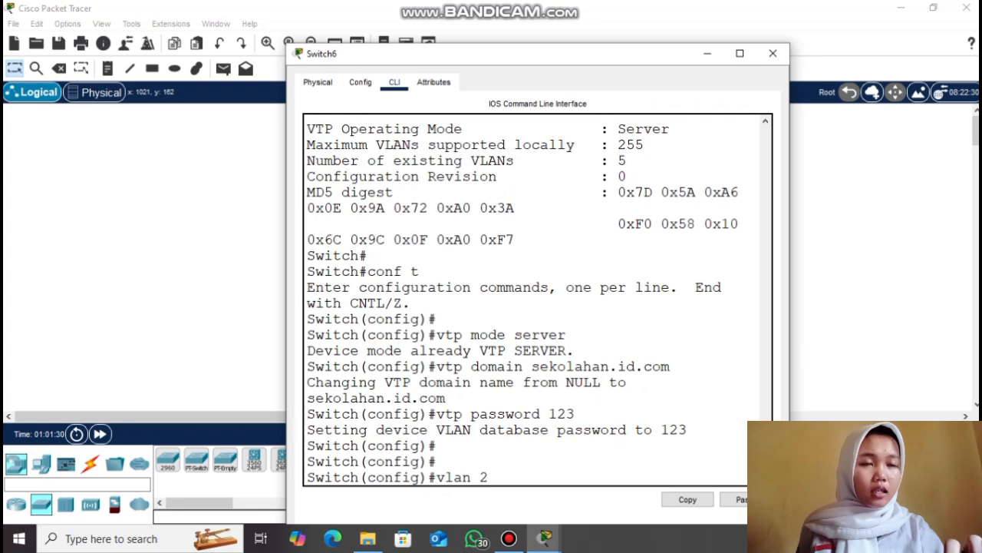
key("Return")
type("vlan)# v")
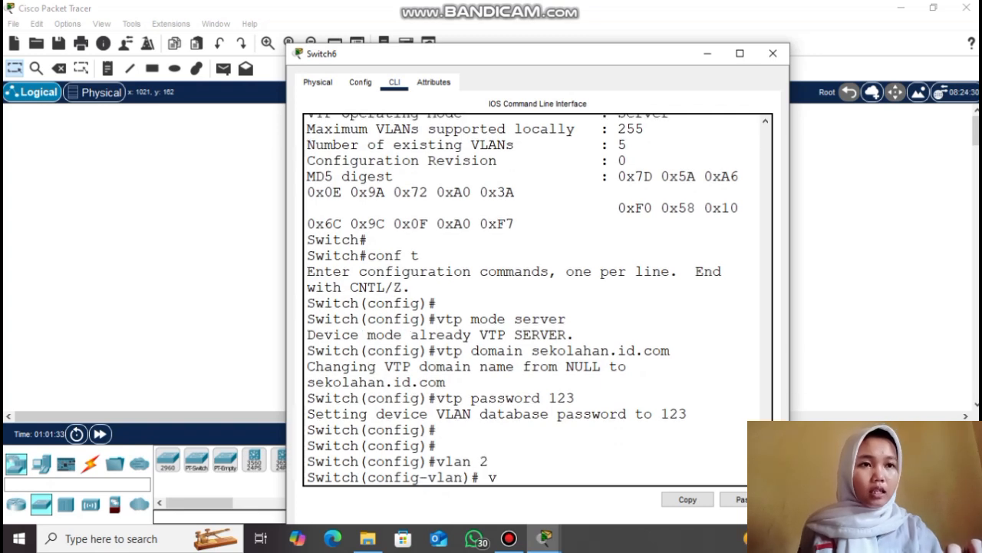
type(" 3")
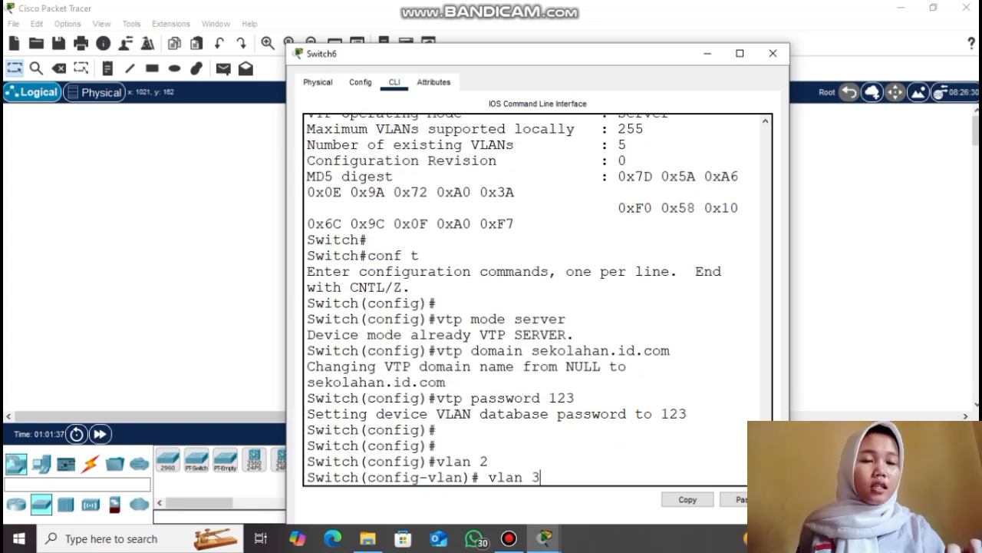
key("Return")
type("vlan 4")
key("Return")
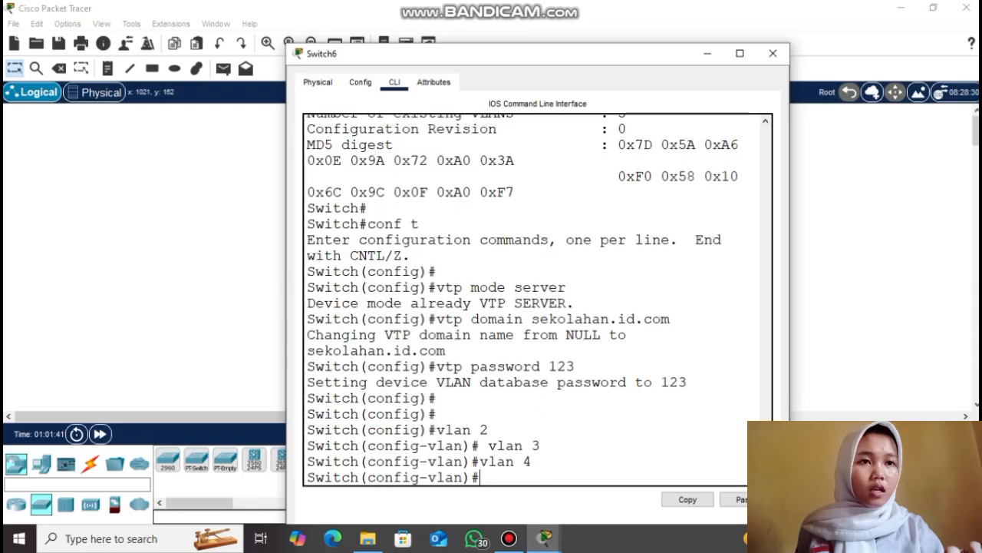
type("vlan 5")
key("Return")
type("vlan 6")
key("Return")
type("vlan ")
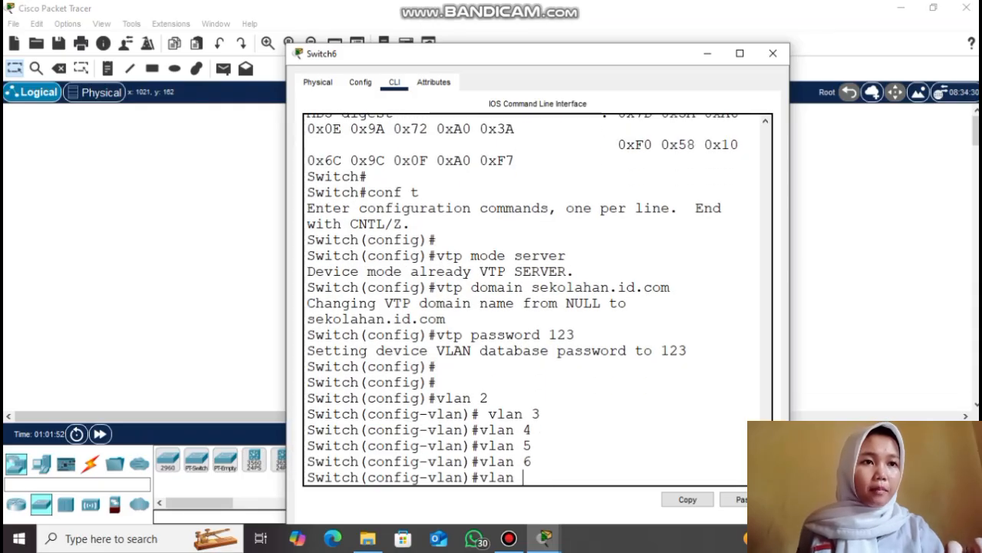
type("7")
key("Return")
type("vlan 8")
key("Return")
type("exit")
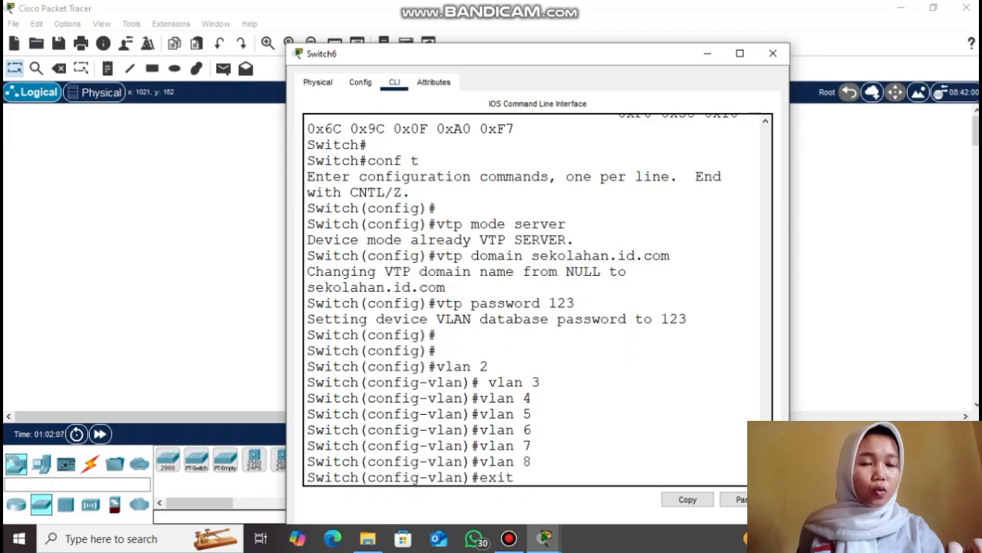
key("Return")
key("Return")
type("do show vlan brief")
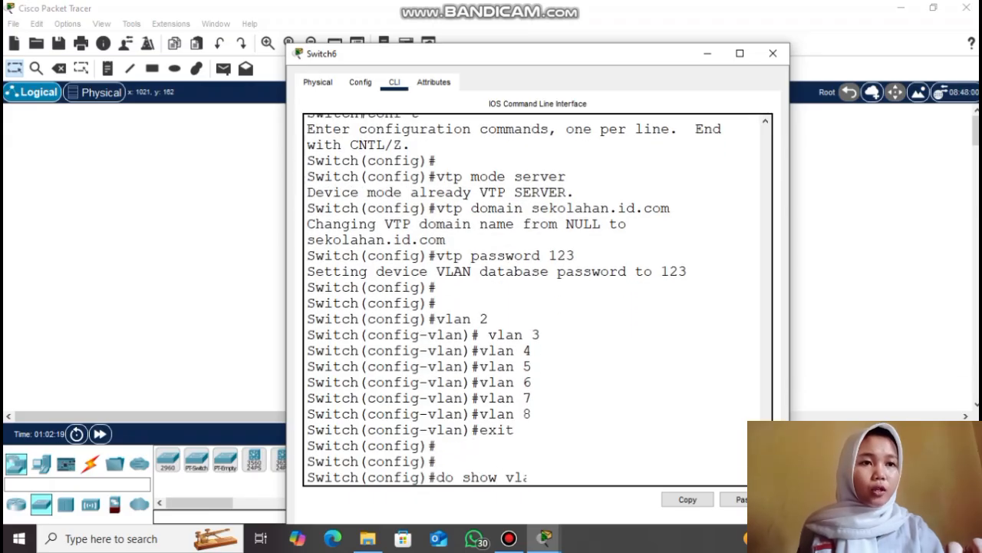
List Switch6's VLANs, then run 'do show vtp status' showing server mode at revision 7
key("Return")
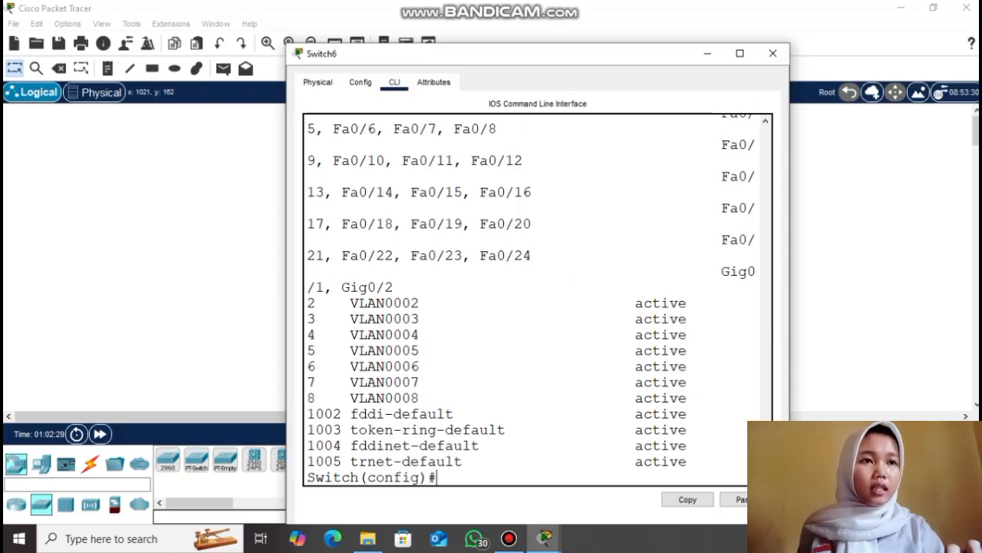
key("Return")
key("Return")
type("show vtp status")
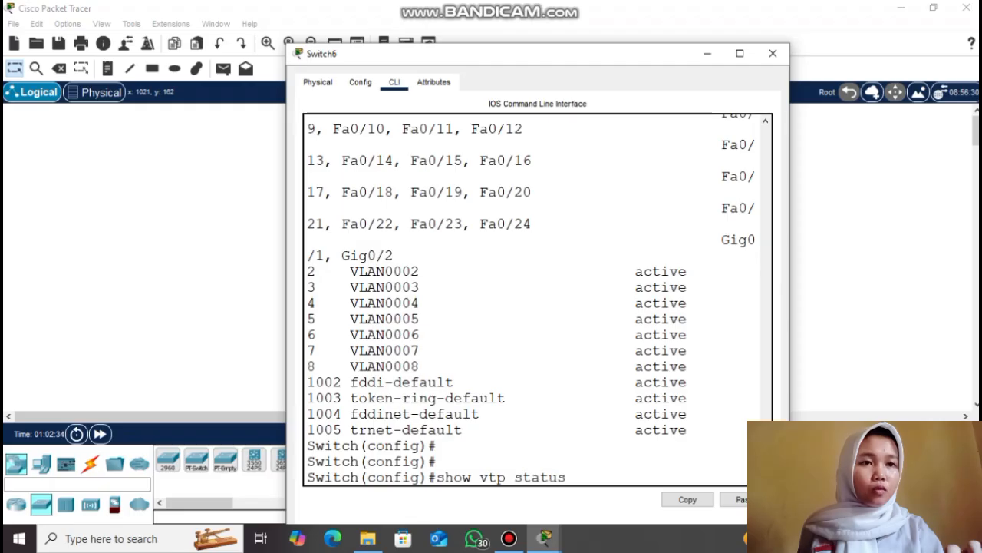
key("Return")
type("do")
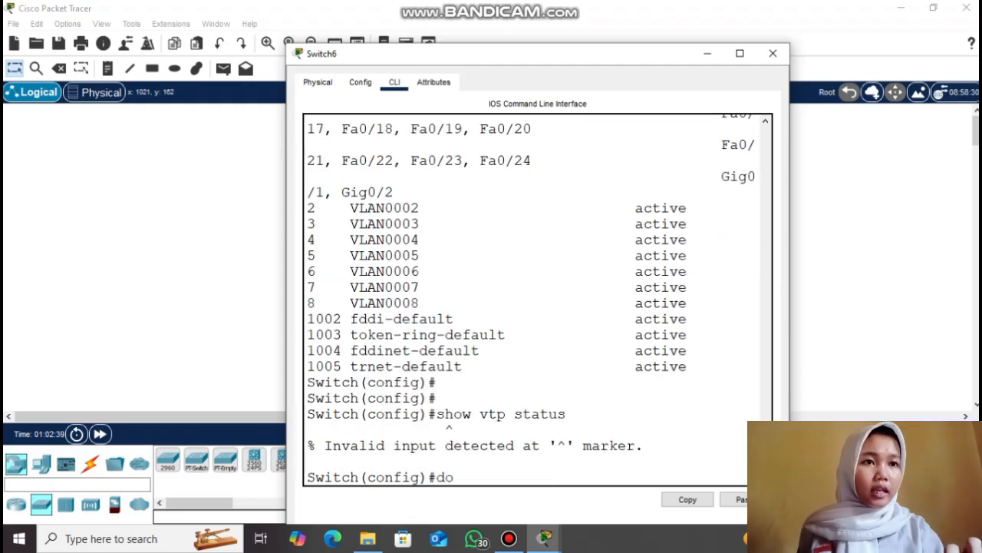
type(" show v")
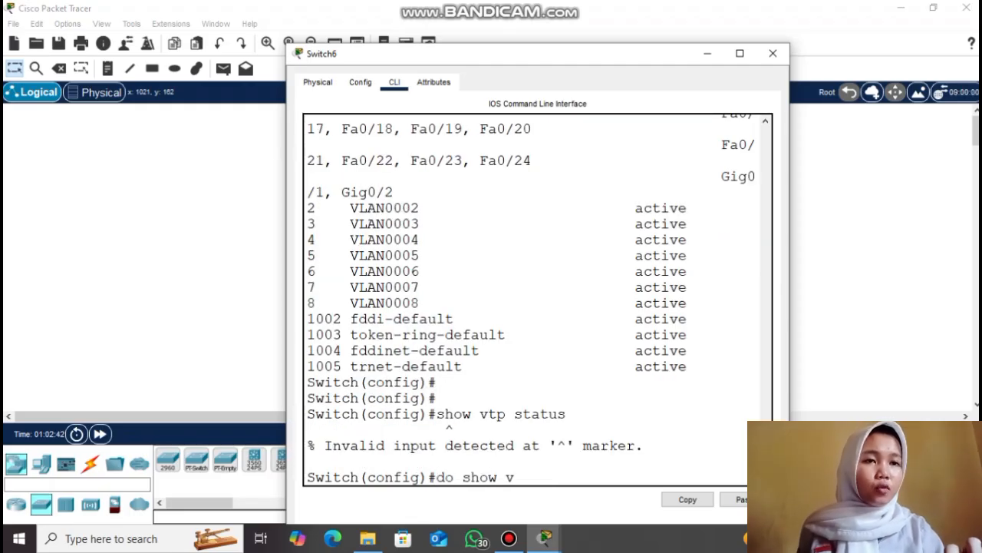
type("tp status")
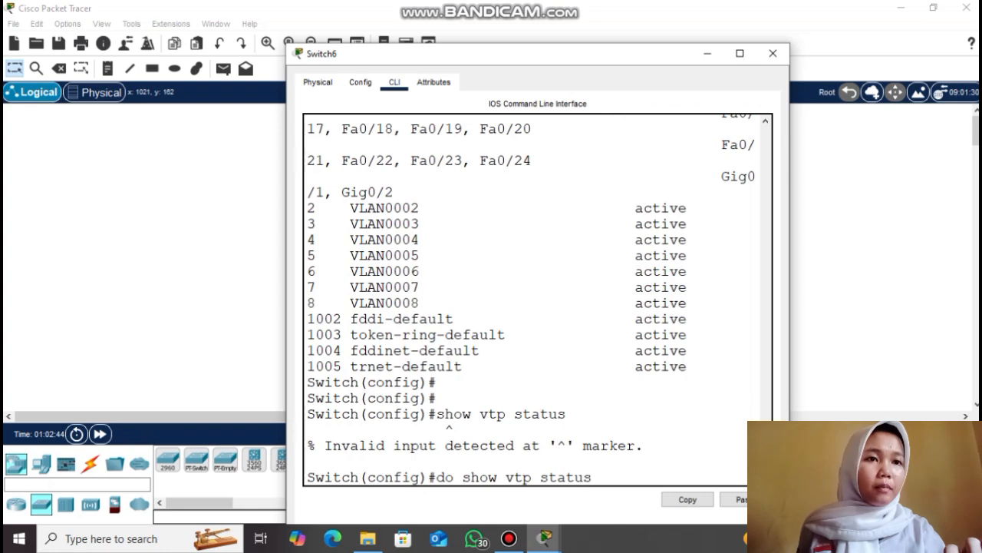
key("Return")
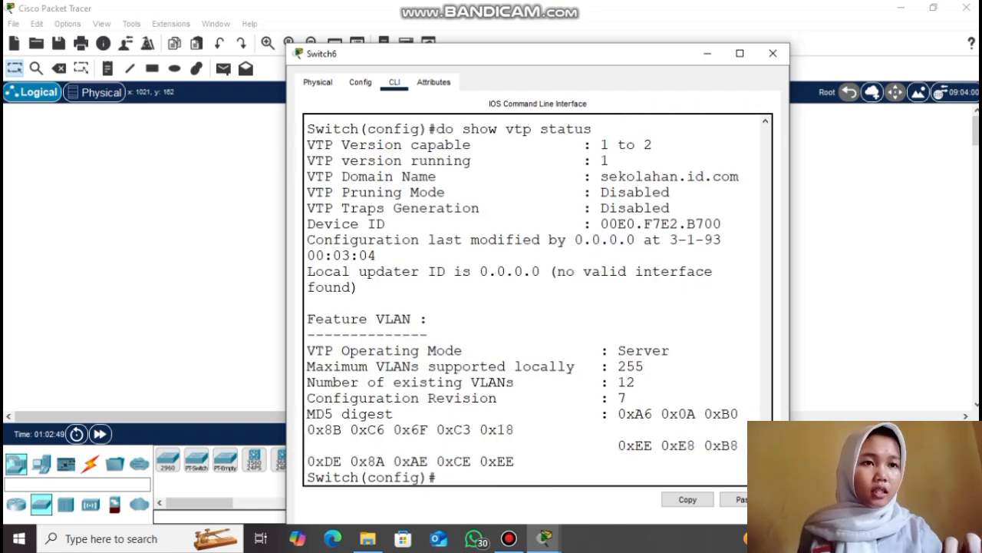
left_click_drag(376, 397, 626, 397)
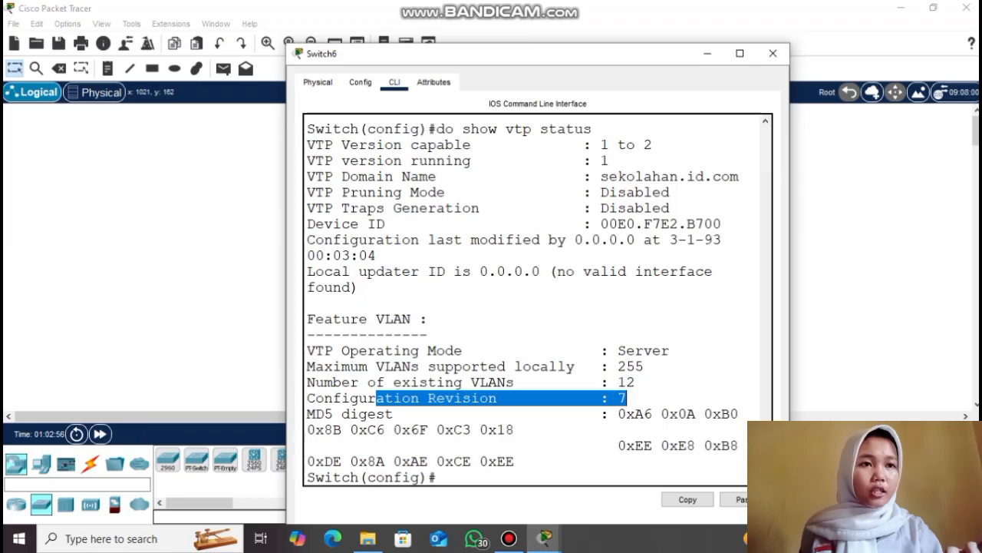
left_click(626, 397)
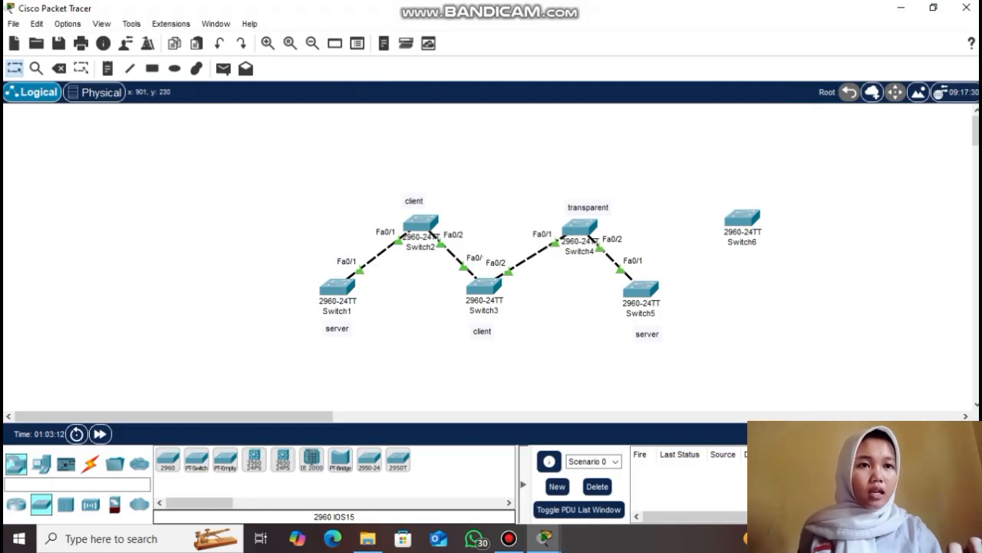
Check Switch5's VLANs with 'show vlan brief' and bring up the Connections cable types
left_click(641, 288)
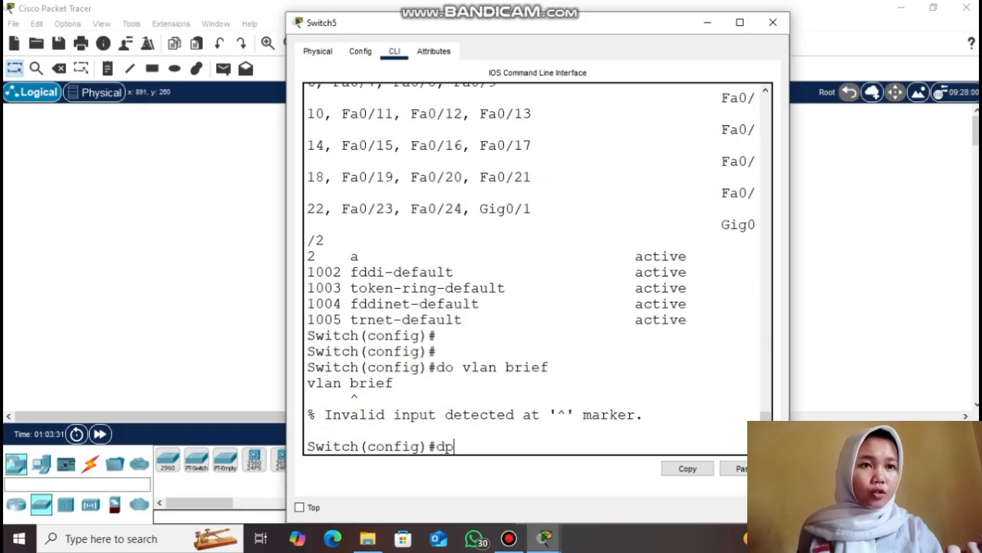
type("show vlan brief")
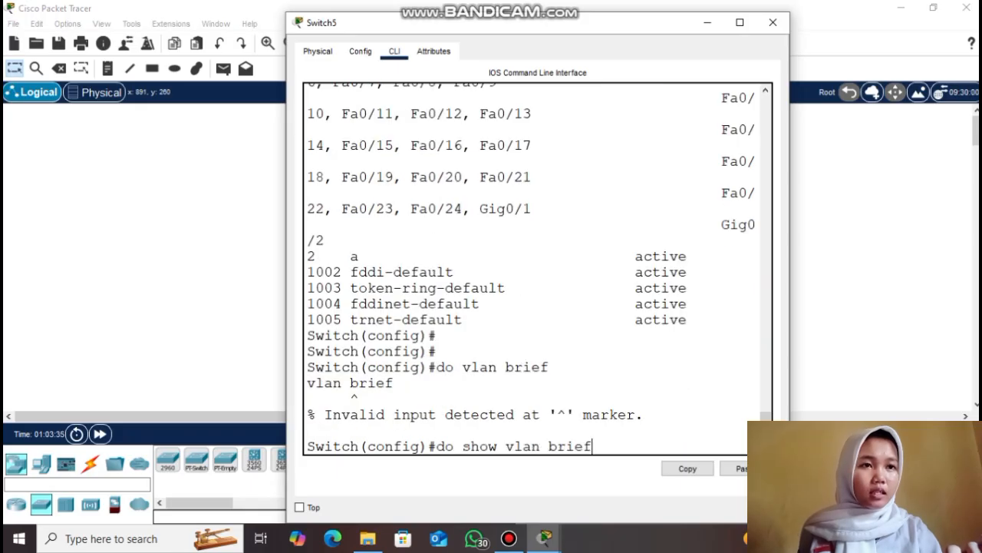
key("Return")
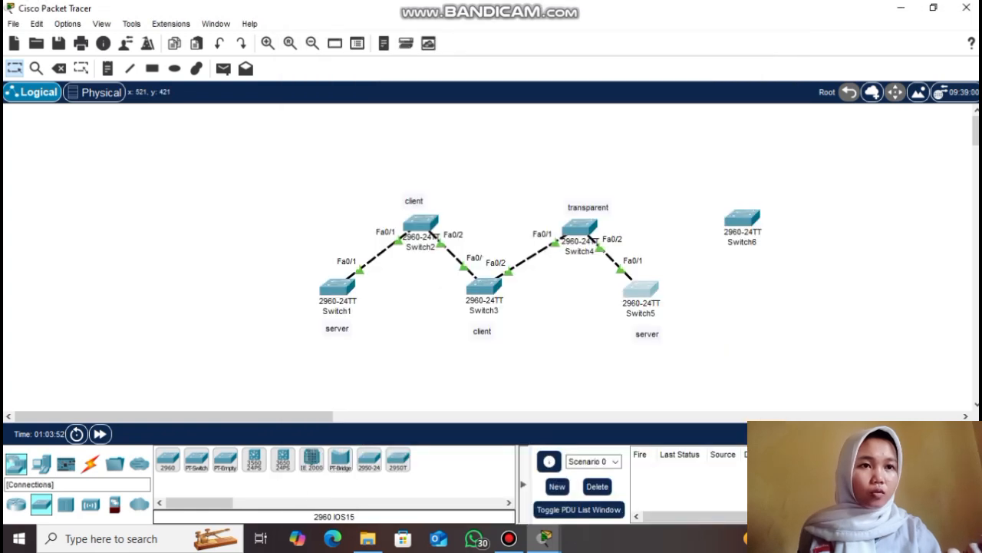
left_click(89, 462)
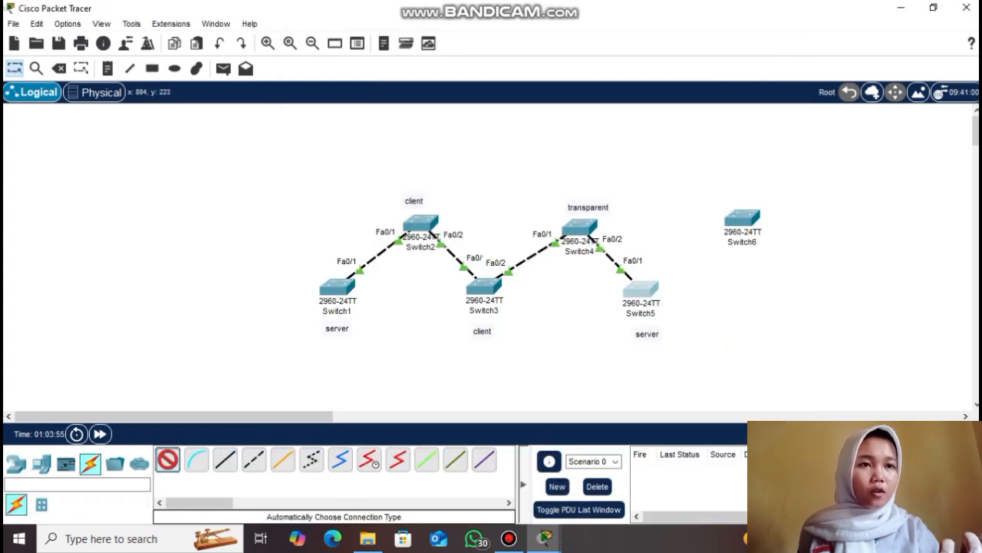
Cable Switch5 Fa0/2 to Switch6 Fa0/1 and set Switch5's Fa0/2 to switchport mode trunk
left_click(641, 288)
left_click(742, 219)
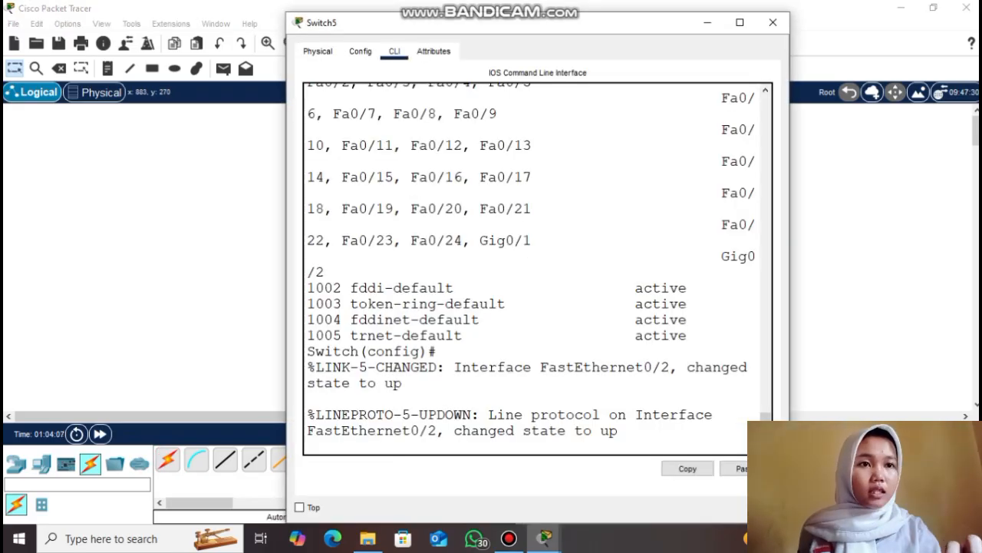
key("Return")
type("interfac")
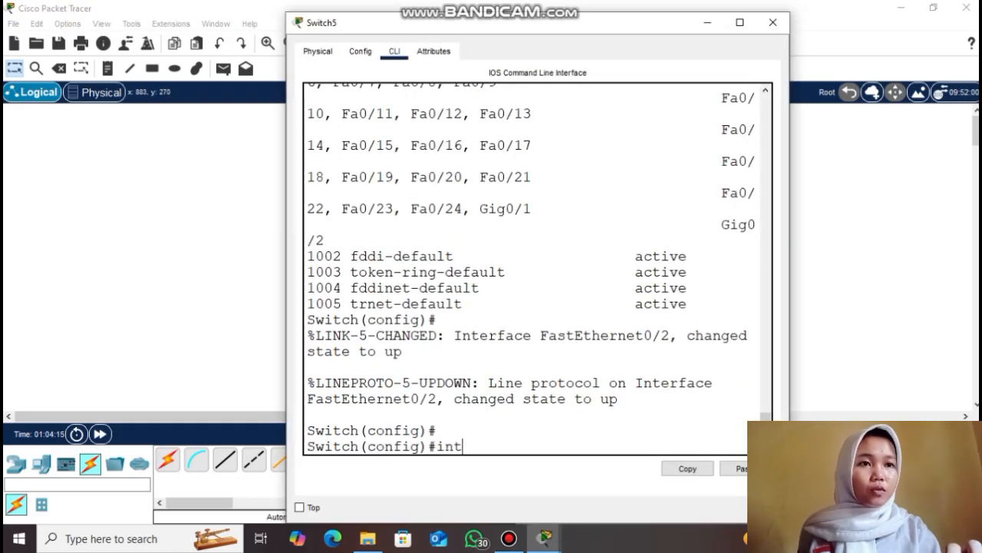
type("a0")
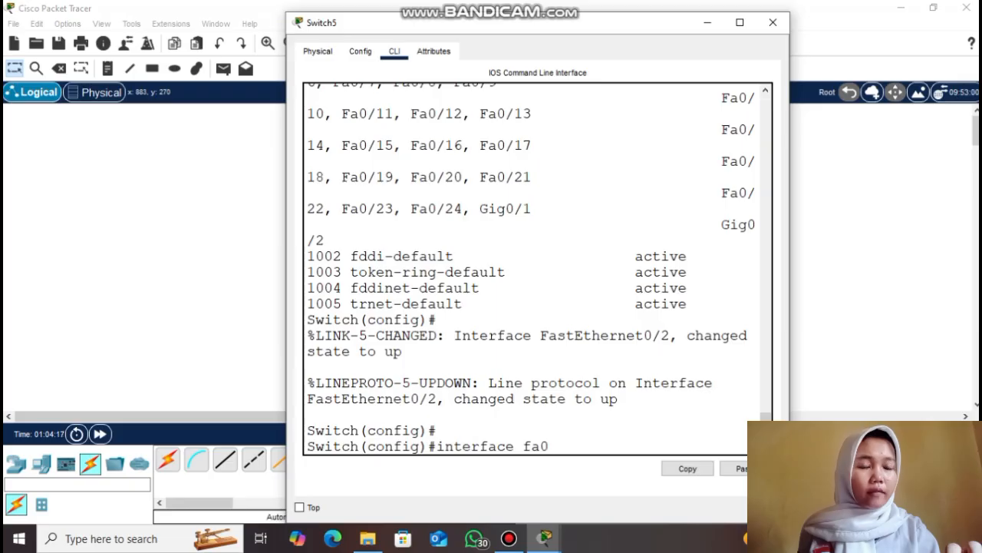
type("/2")
key("Return")
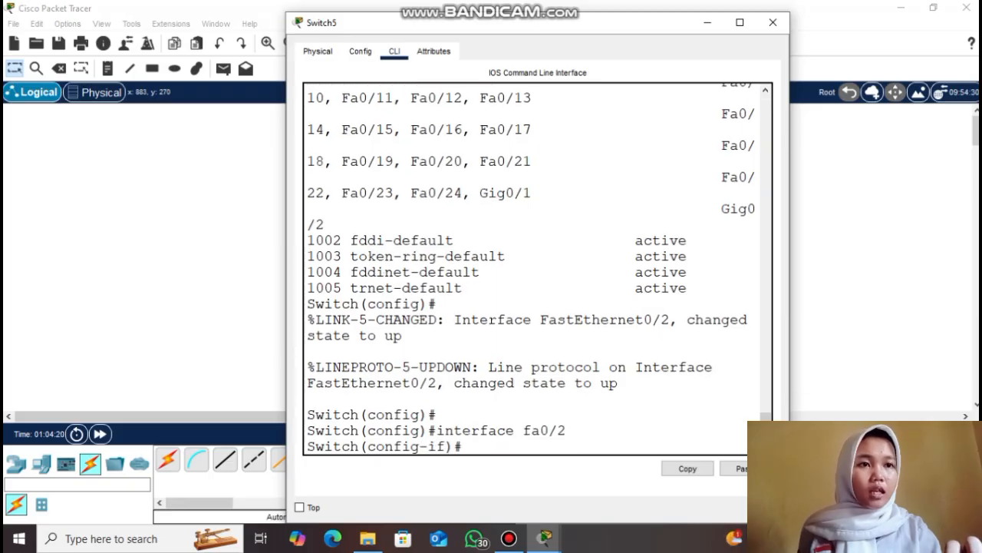
type("switchport mode")
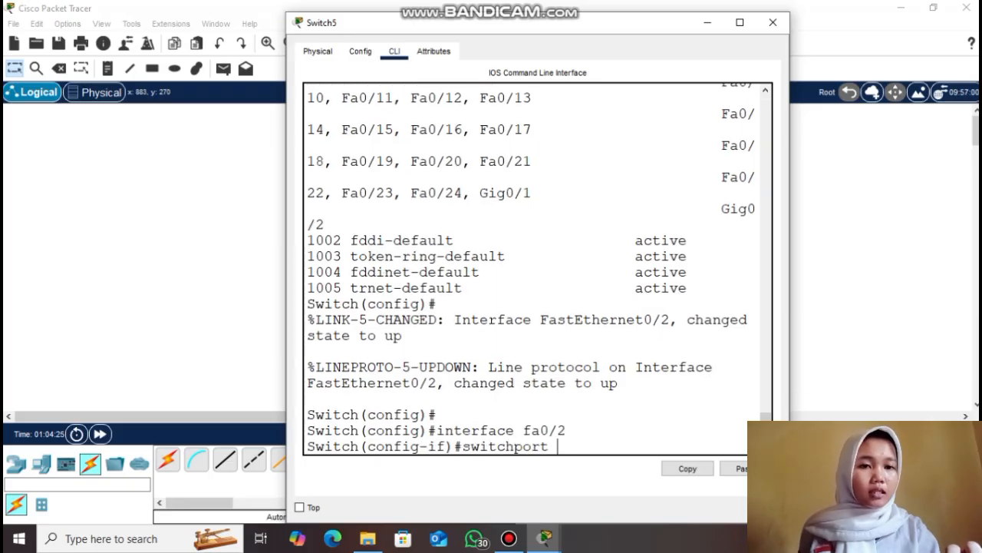
type(" trunk")
key("Return")
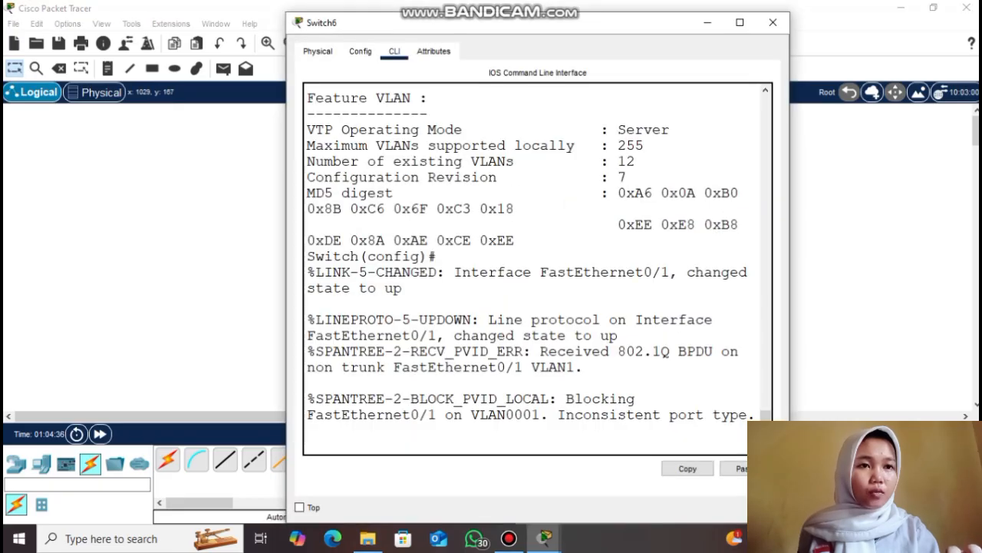
Set Switch6's interface Fa0/1 to switchport mode trunk
key("Return")
key("Return")
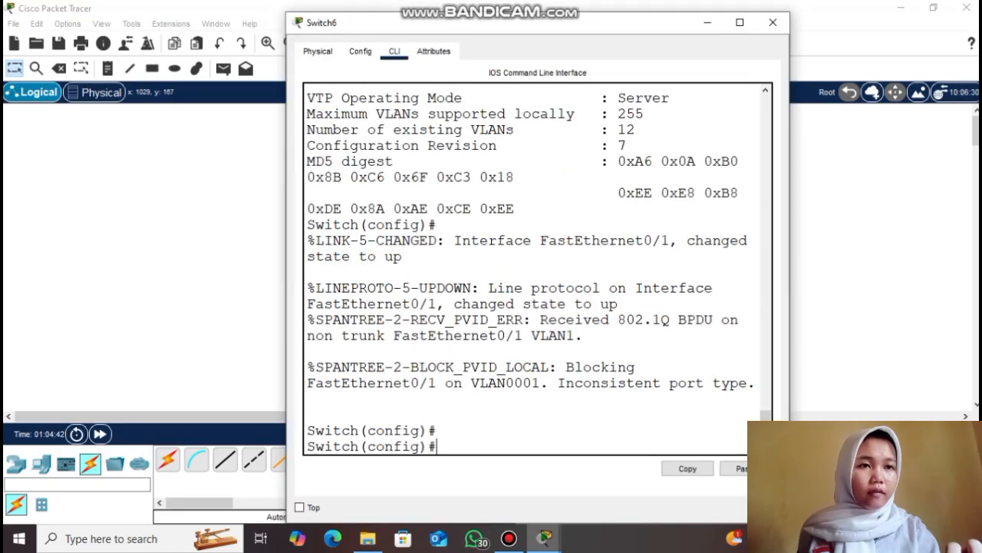
type("interface fa0/1")
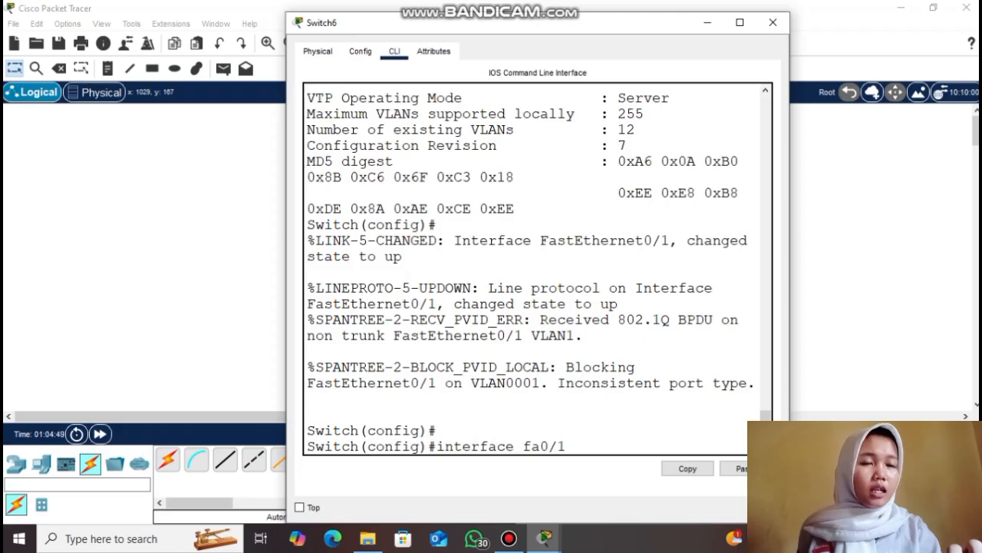
key("Return")
type("switchport mode tr")
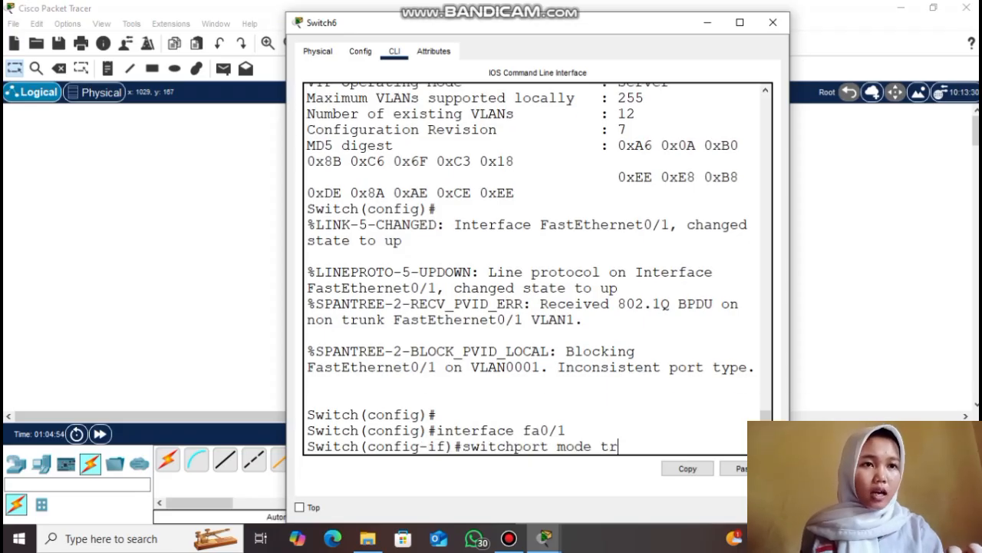
type("unk")
key("Return")
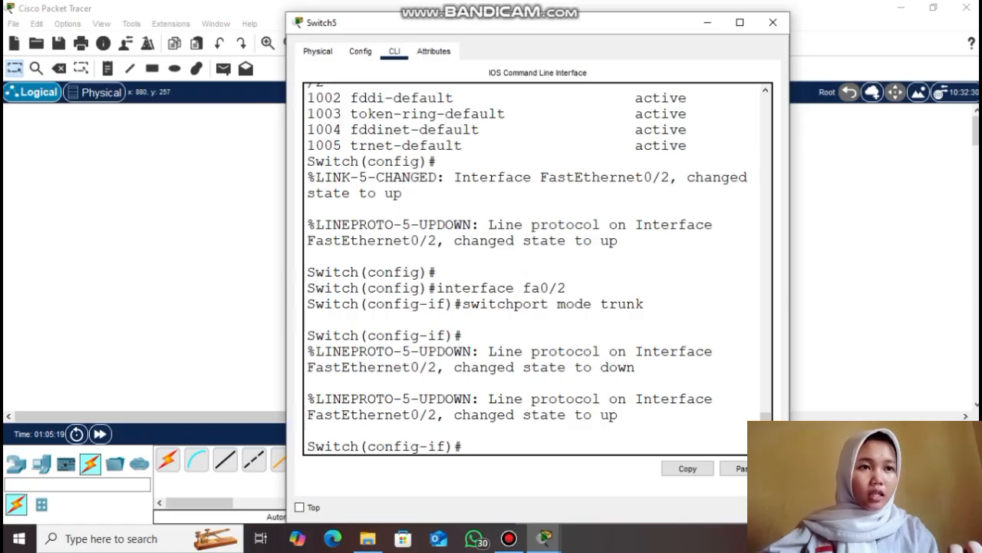
Exit interface mode and list Switch5's VLANs, now showing VLANs 2–8 learned from Switch6
type("exit")
key("Return")
key("Return")
type("do show vlan brief")
key("Return")
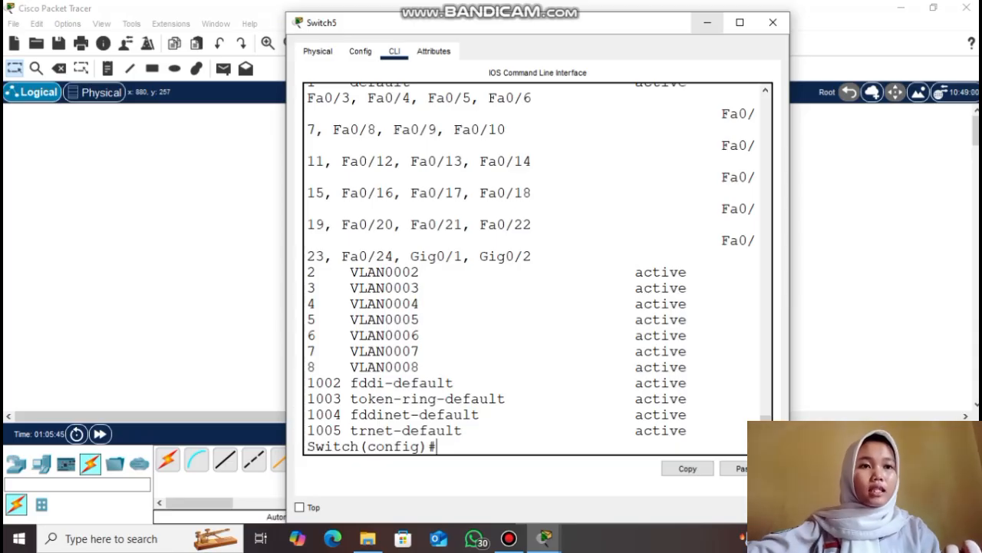
Return to the topology and box-select, then deselect, all the switches
left_click(706, 23)
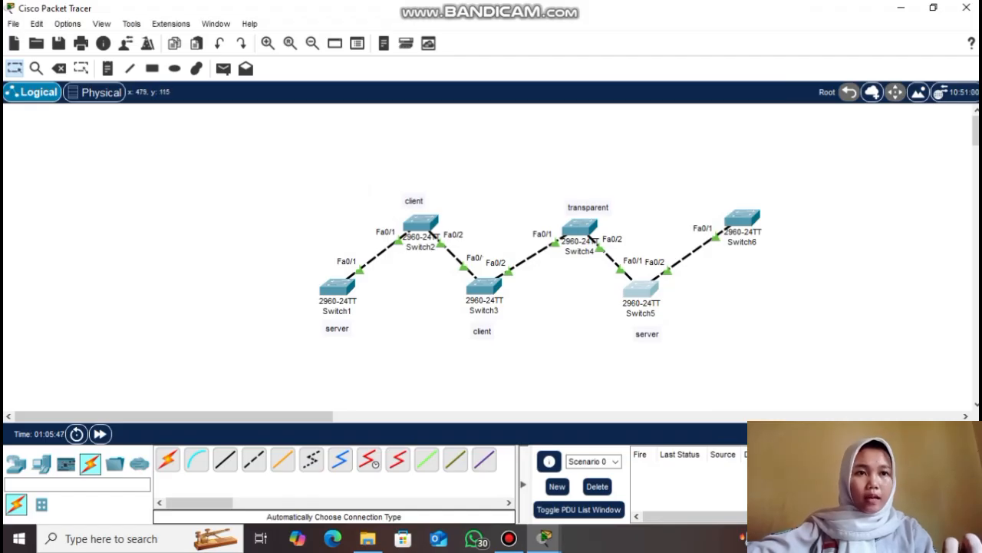
left_click_drag(289, 129, 689, 369)
left_click(691, 370)
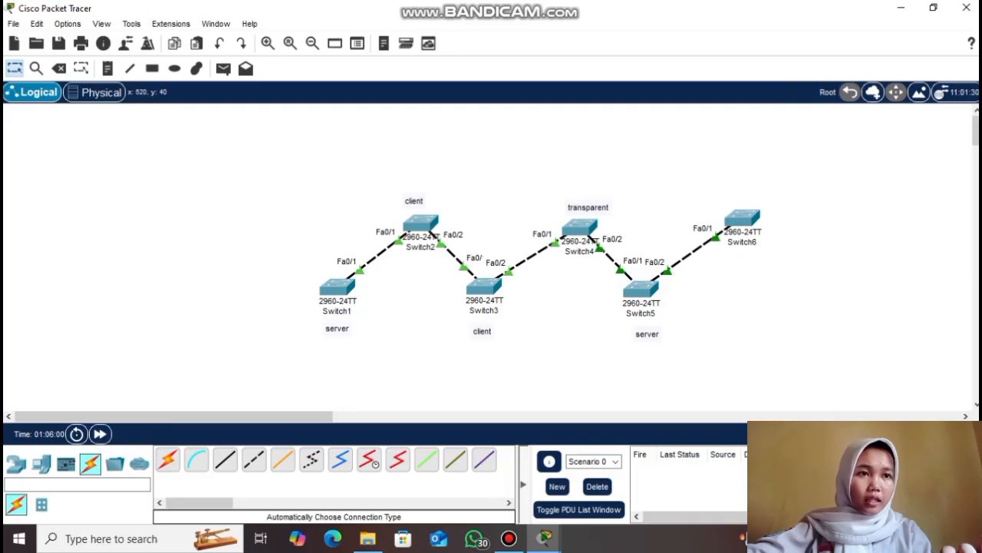
left_click(58, 69)
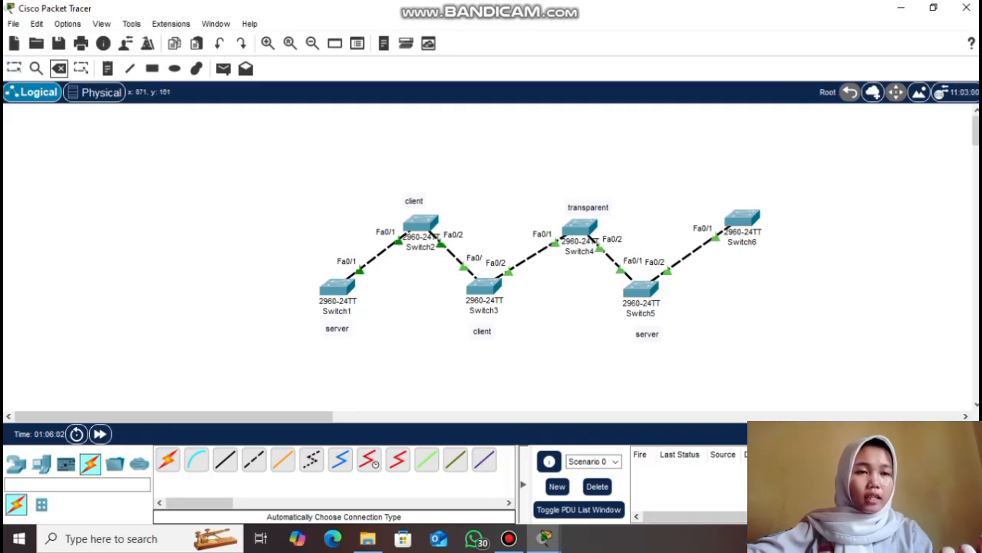
Delete the Switch5–Switch6 cable and confirm Switch5 still lists VLANs 2–8 with 'do show vlan brief'
left_click(690, 252)
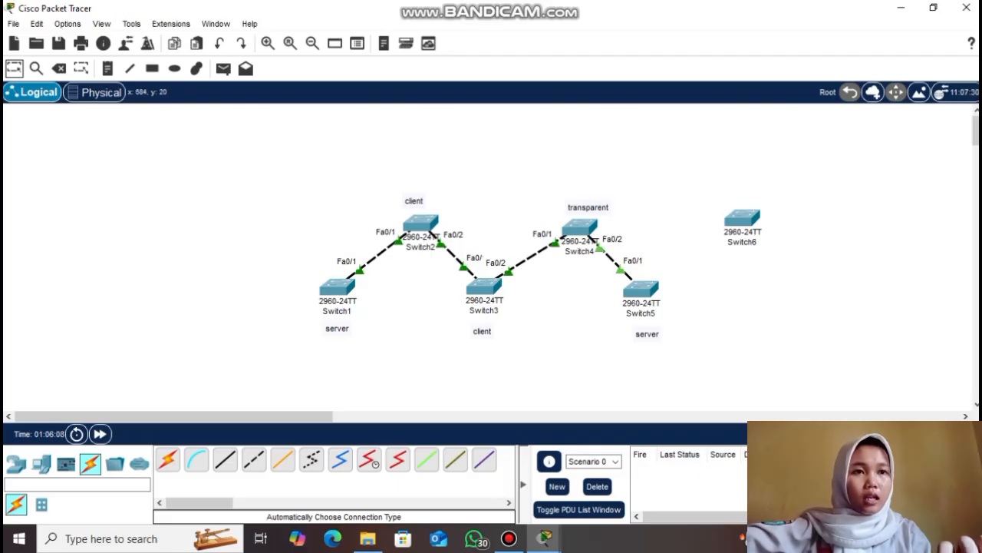
left_click(641, 288)
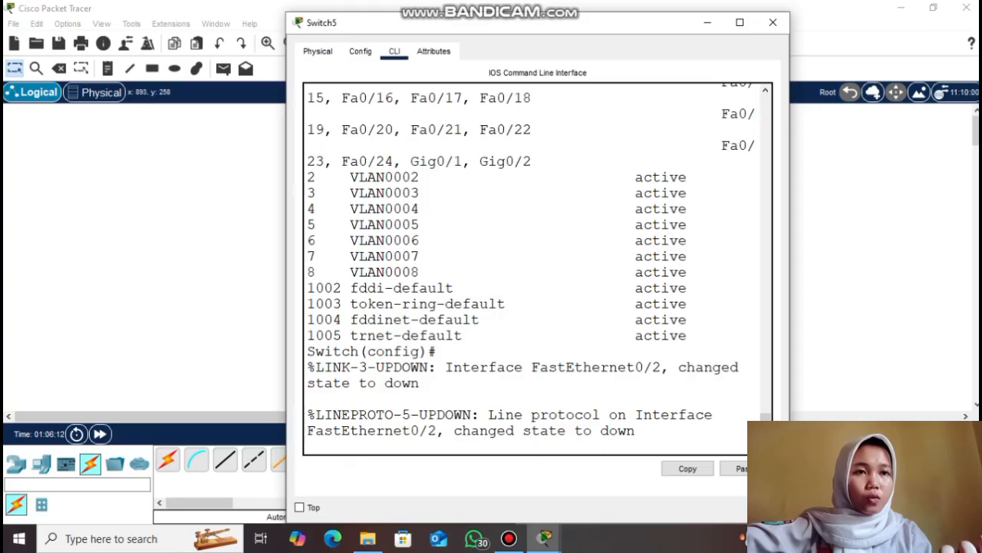
key("Return")
key("Return")
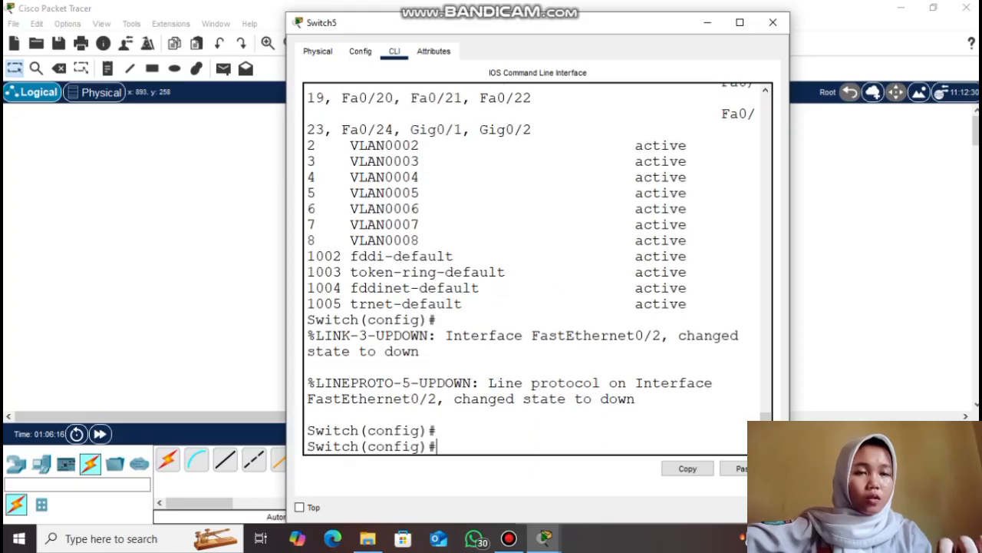
type("do show vlan brief")
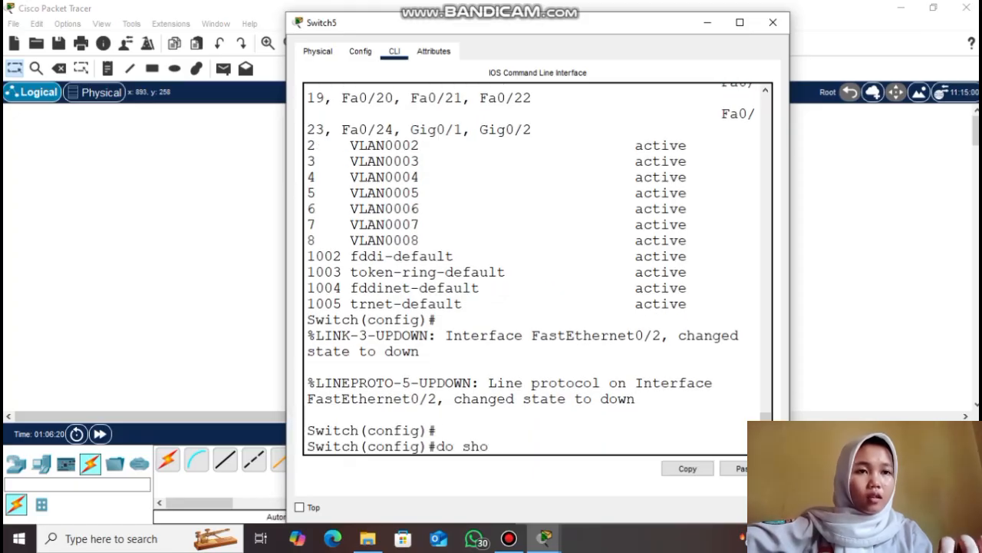
key("Return")
left_click_drag(307, 272, 497, 367)
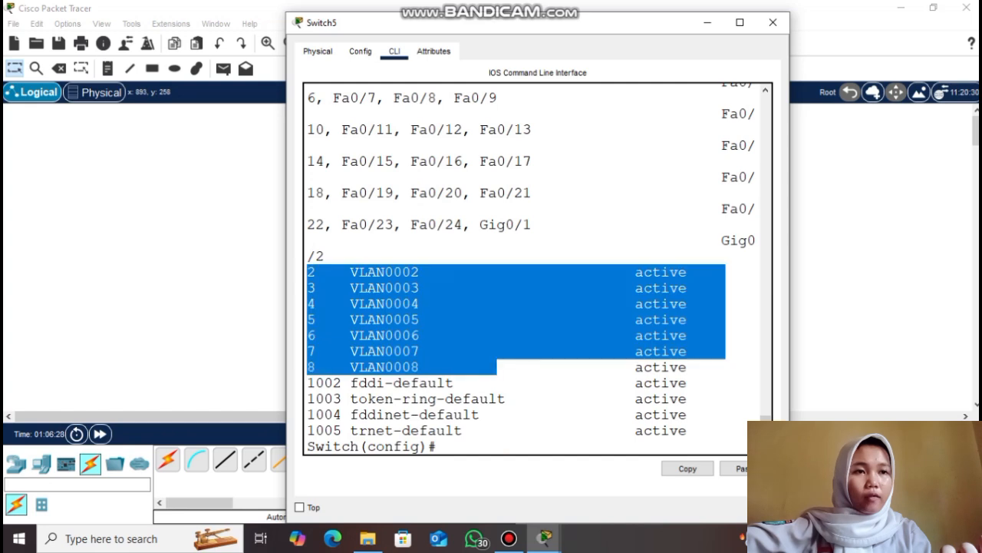
left_click(497, 367)
left_click(437, 446)
key("Return")
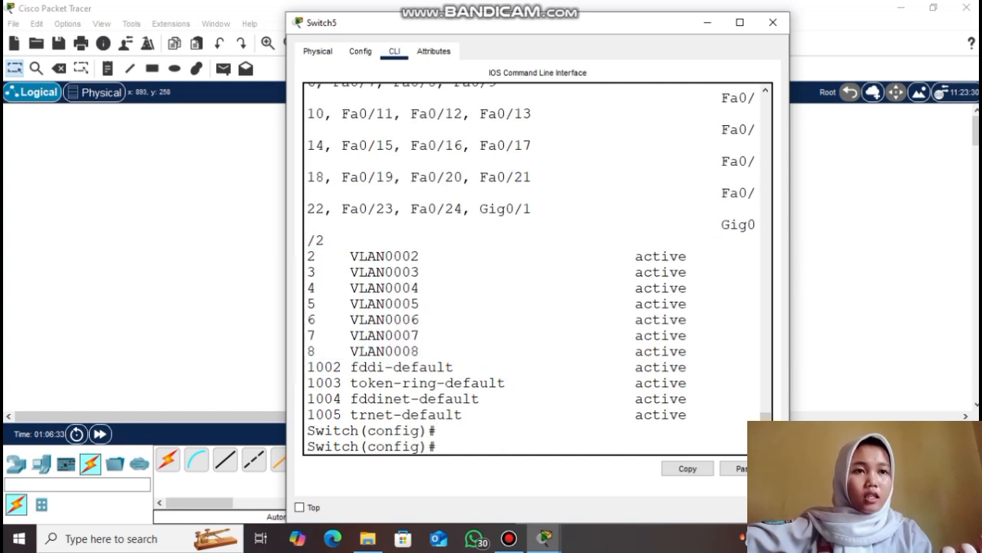
Delete VLANs 2, 3, 4 and 5 from Switch5 with 'no vlan' commands
type("no vlan 2")
key("Return")
type("no vlan 3")
key("Return")
type("no vlan 4")
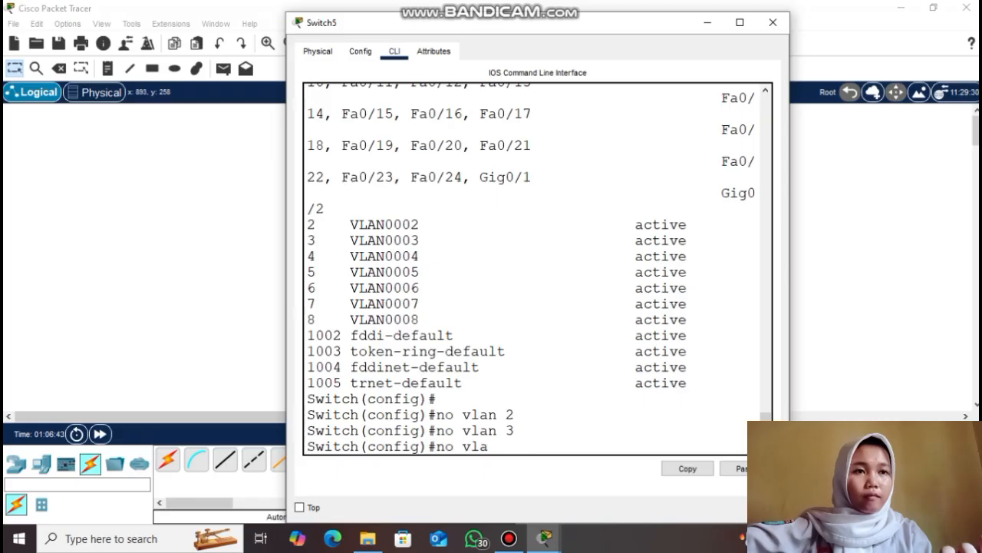
key("Return")
type("no vlan 5")
key("Return")
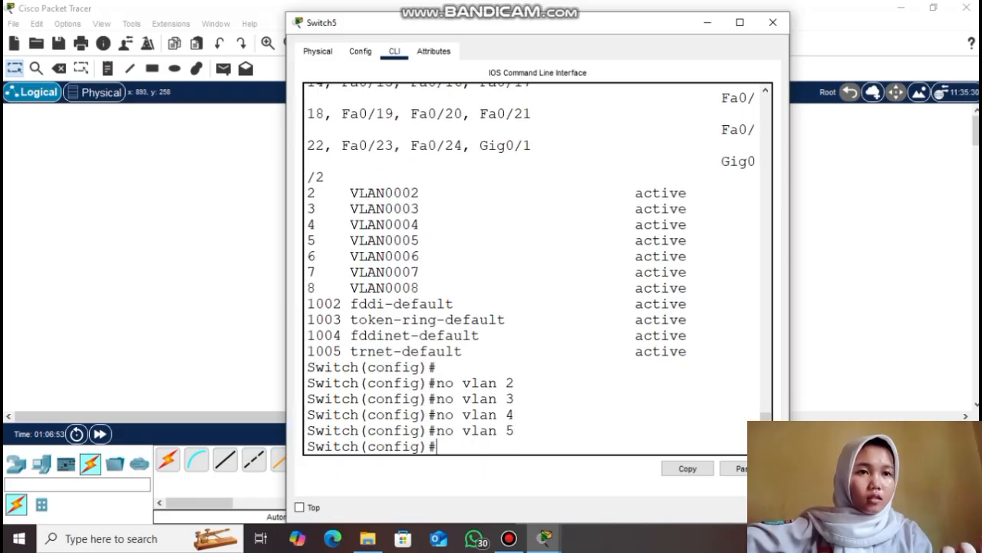
Verify Switch5 keeps only VLANs 6–8 and reports 8 VLANs at configuration revision 11
key("Return")
type("do show vlan brief")
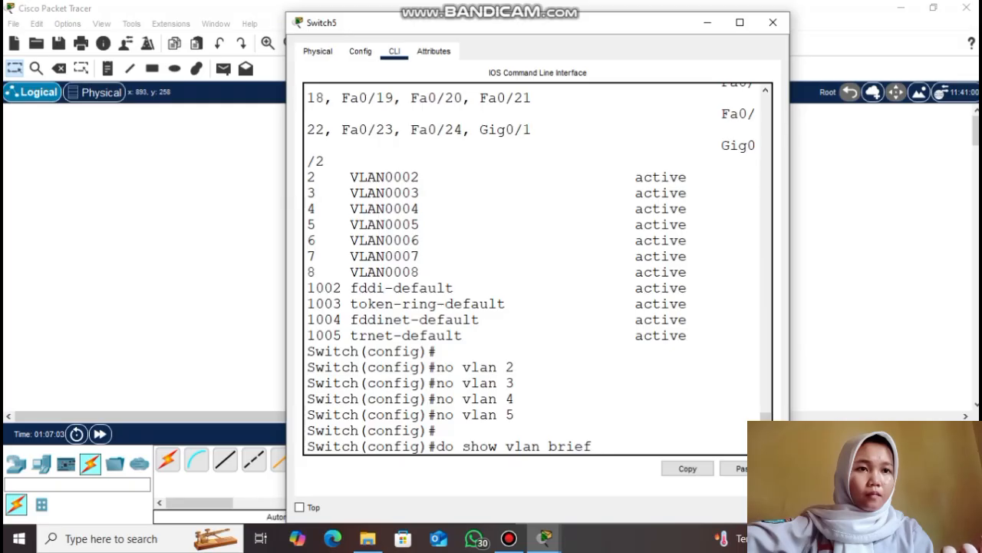
key("Return")
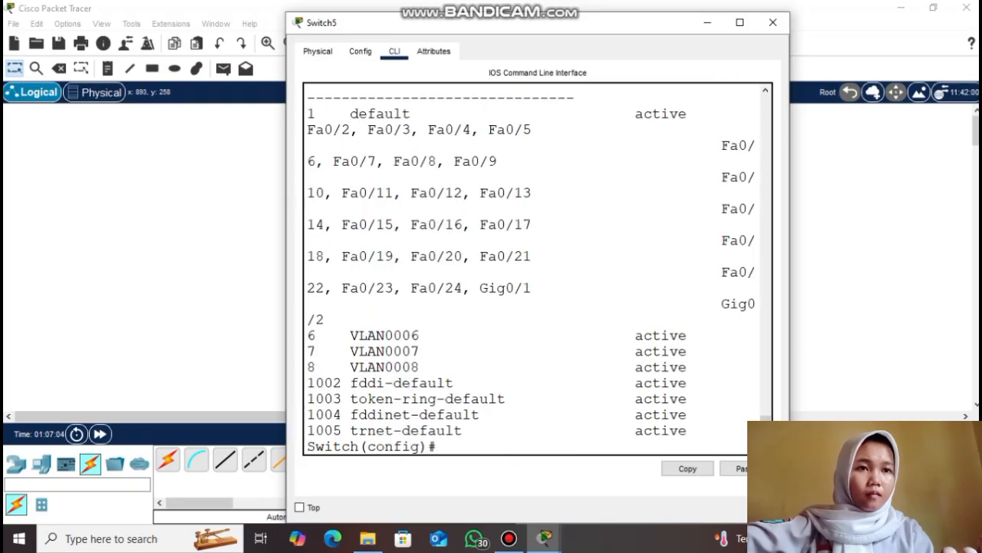
left_click_drag(307, 335, 428, 367)
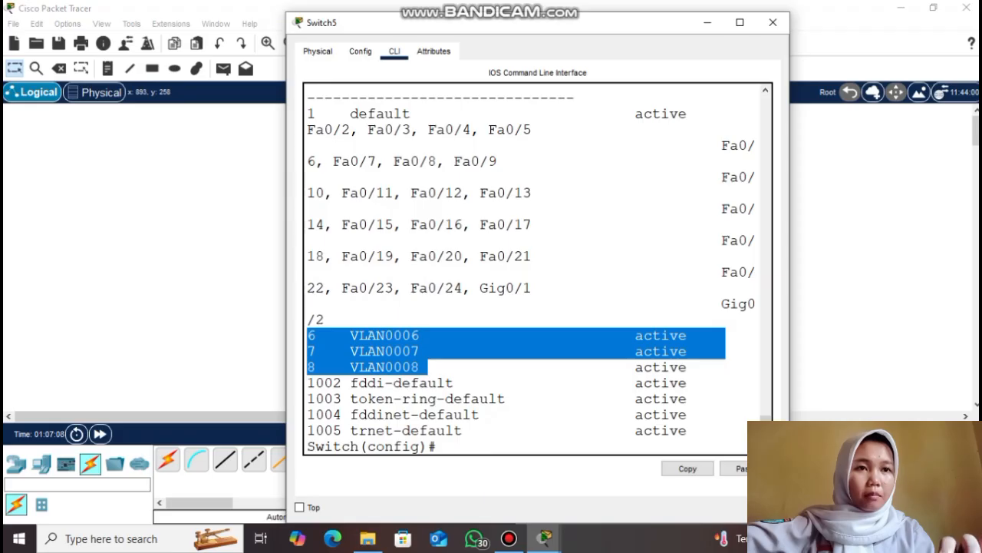
left_click(428, 367)
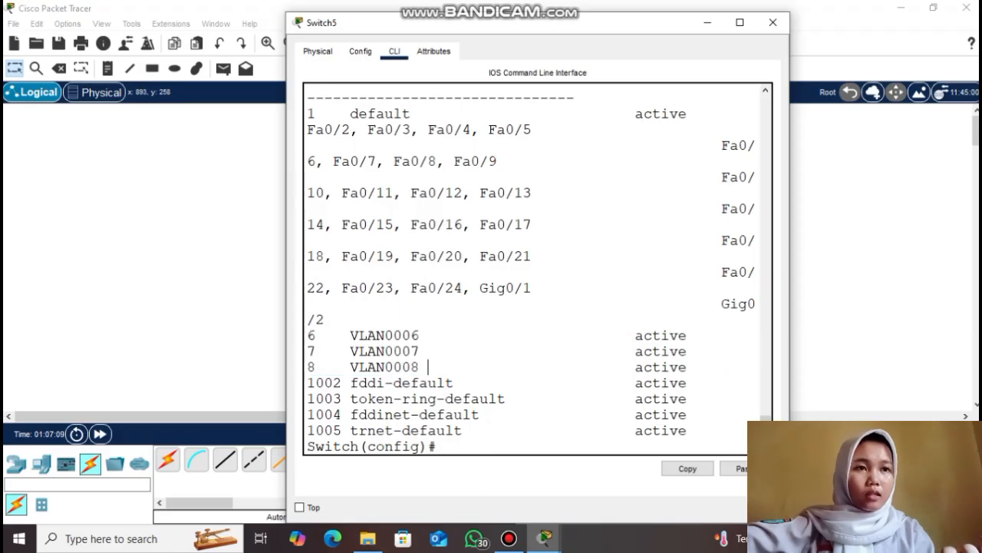
key("Return")
type("d")
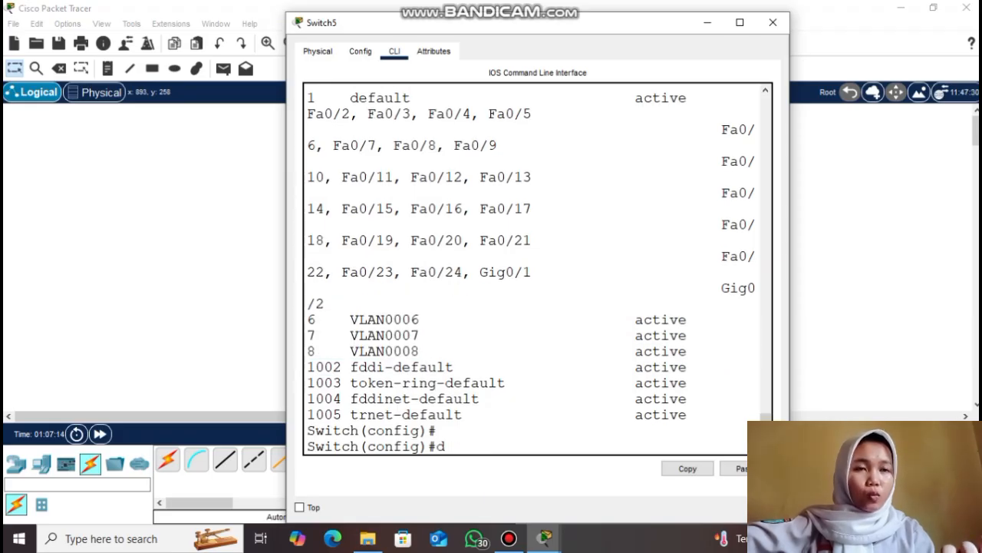
type("o show vtp status")
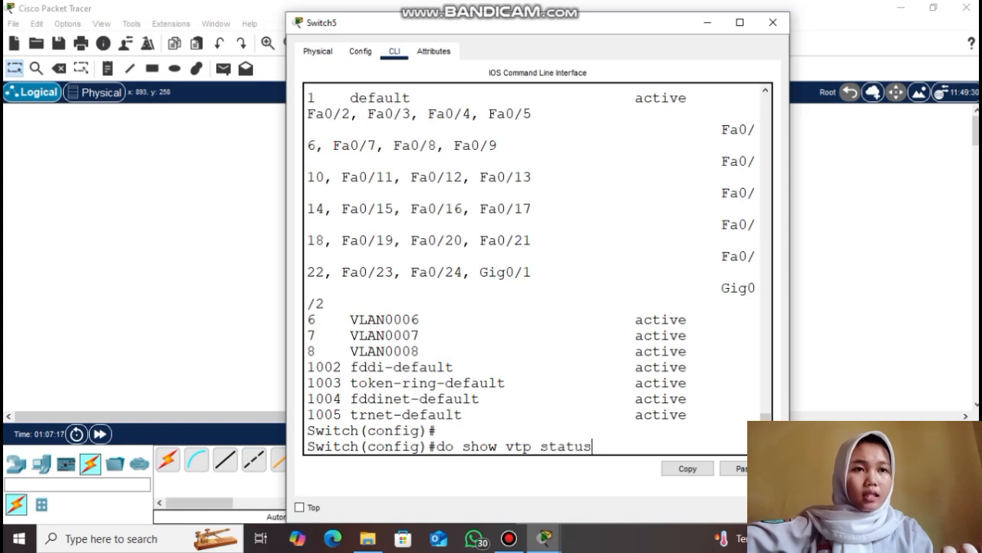
key("Return")
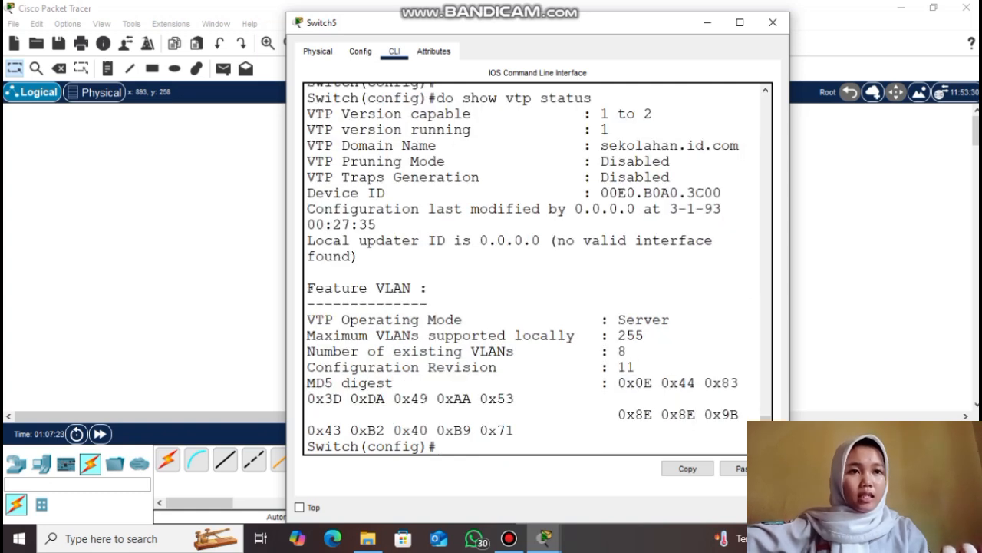
Close Switch5's console, open Switch6's CLI and enter global configuration mode with 'conf t'
left_click(707, 23)
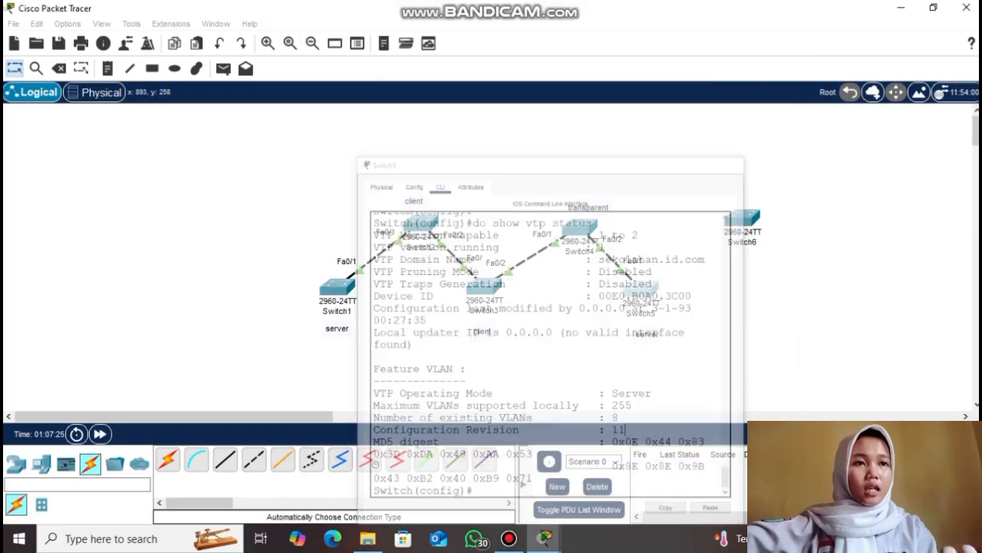
left_click_drag(675, 175, 803, 255)
left_click(803, 255)
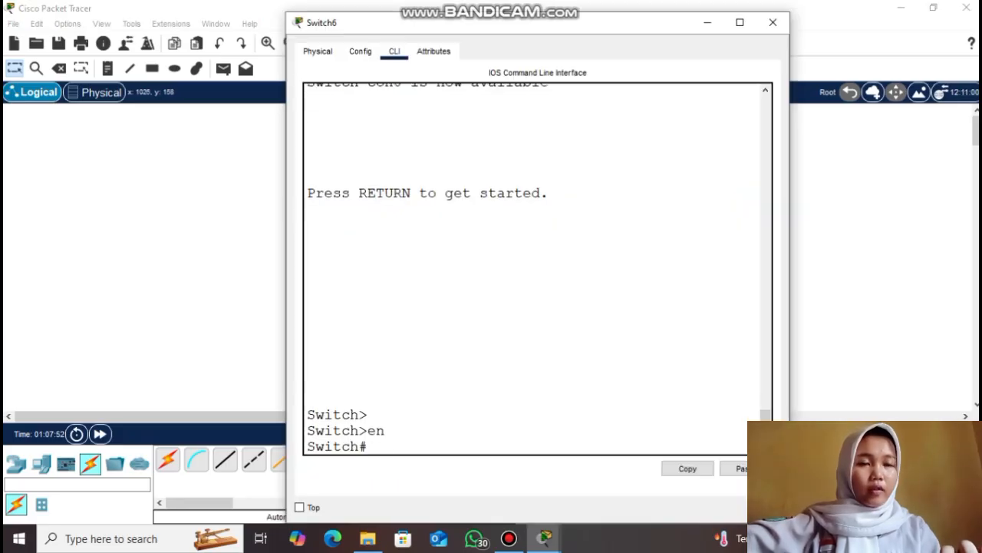
type("vlan")
key("BackSpace")
key("BackSpace")
key("BackSpace")
key("BackSpace")
key("BackSpace")
type("conf t")
key("Return")
Create VLANs 9, 10, 11, 2, 12, 13 and 14 on Switch6, then exit
type("vlan 9")
key("Return")
type("vlan 10")
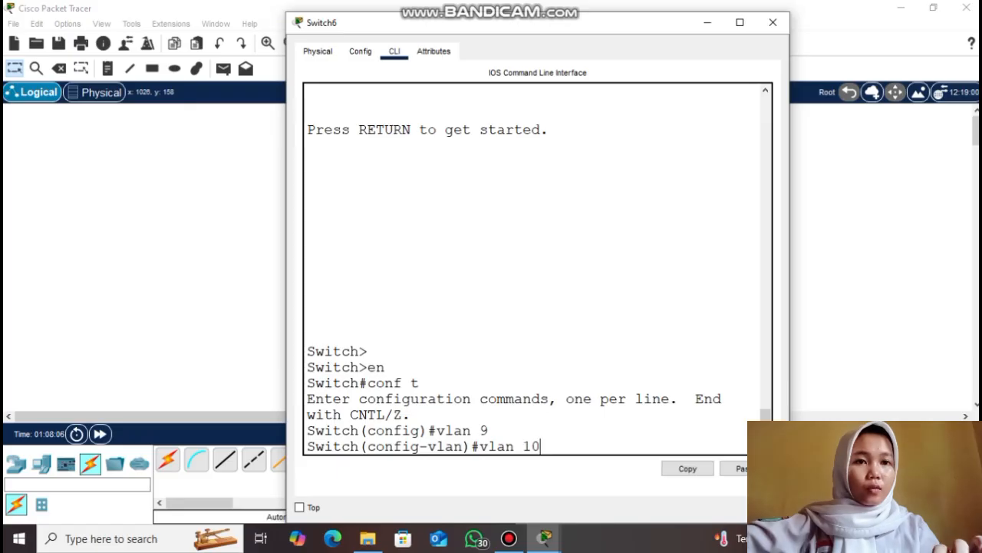
key("Return")
type("vlan 11")
key("Return")
type("vlan 2")
key("Return")
type("vlan 12")
key("Return")
type("vlan 13")
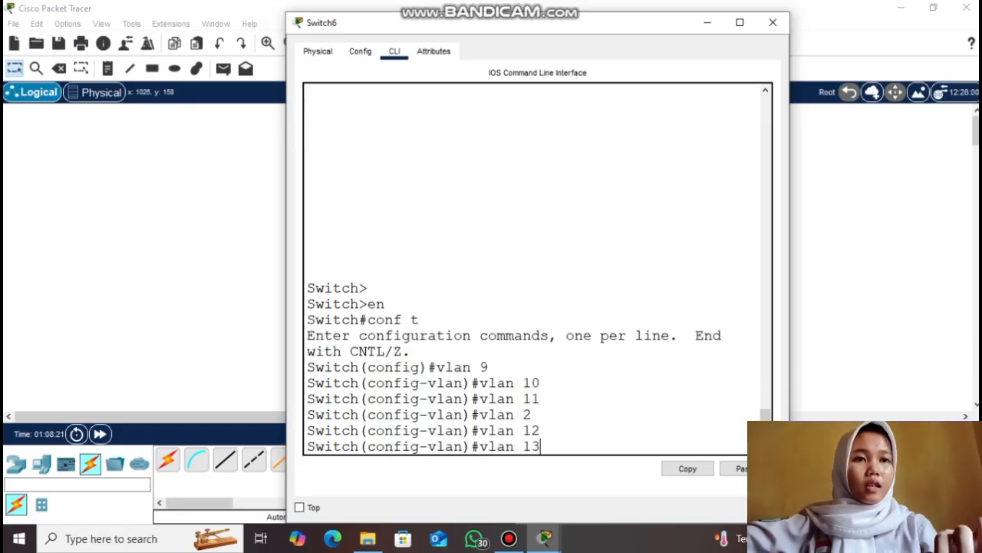
key("Return")
type("vlan 14")
key("Return")
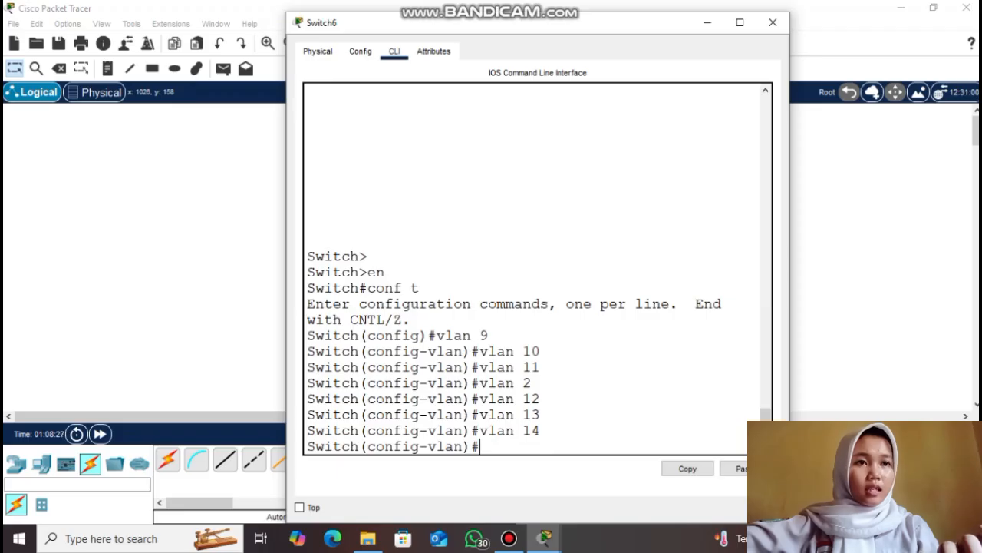
type("exit")
key("Return")
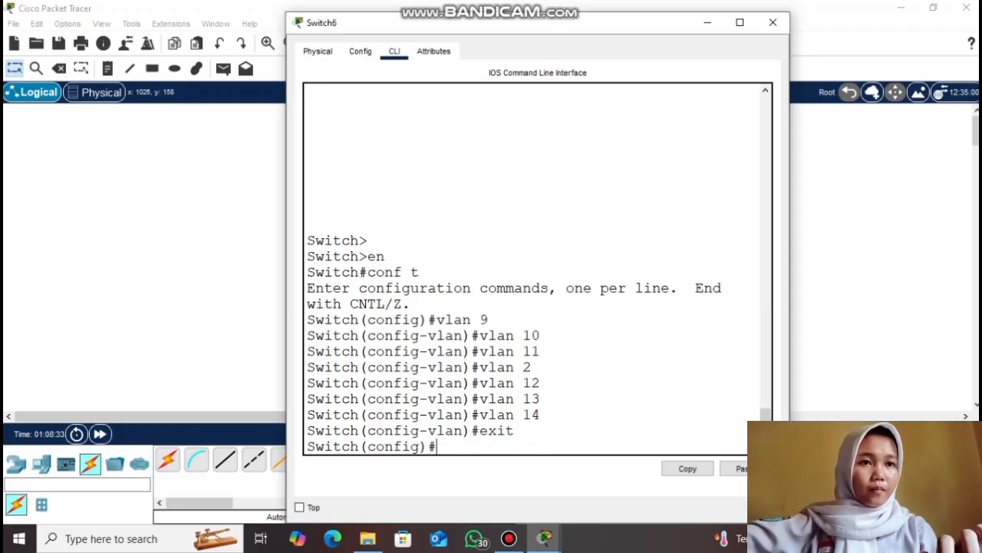
Check Switch6's VTP status showing 18 VLANs at revision 13, then close its console
type("do show ")
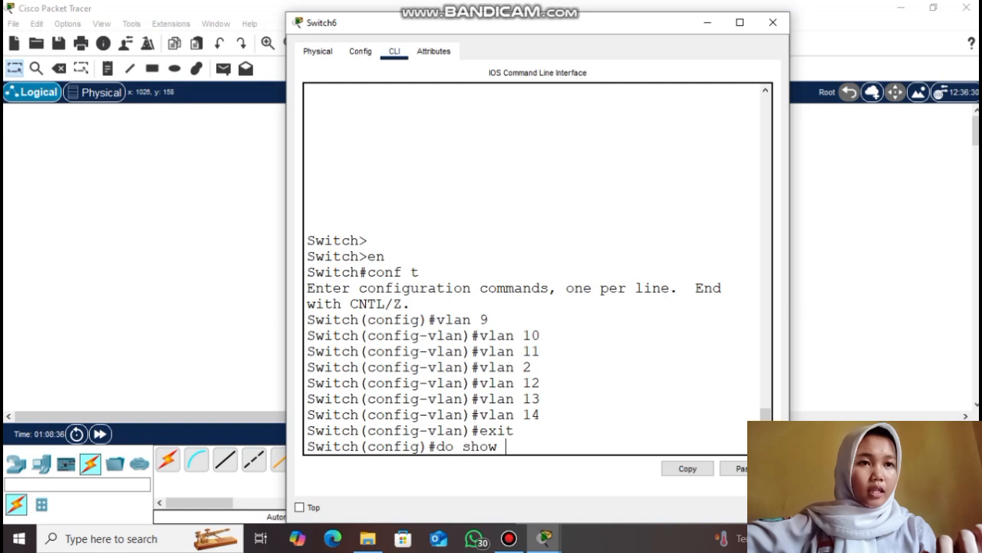
type("vtp status")
key("Return")
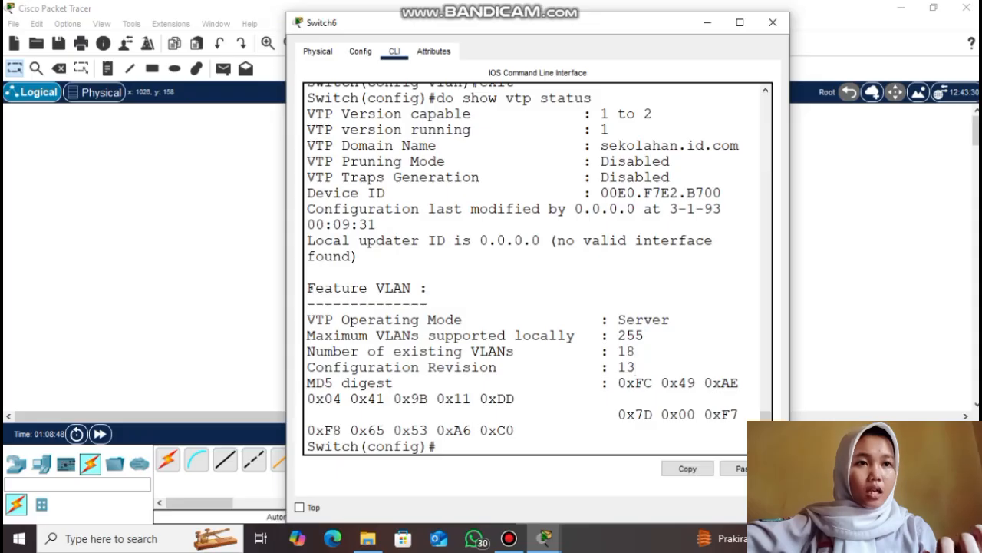
left_click(707, 23)
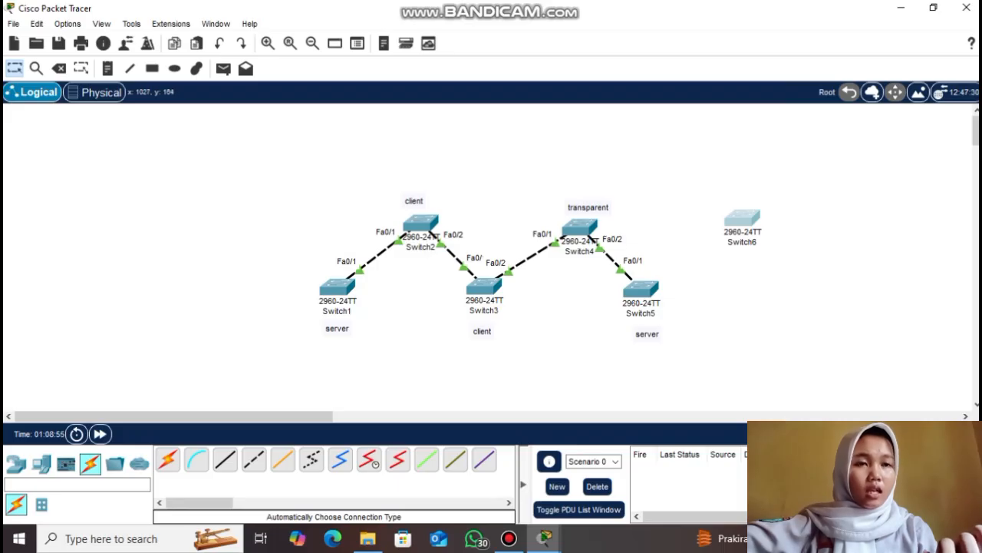
List all VLANs on Switch6 with do show vlan brief
left_click(741, 230)
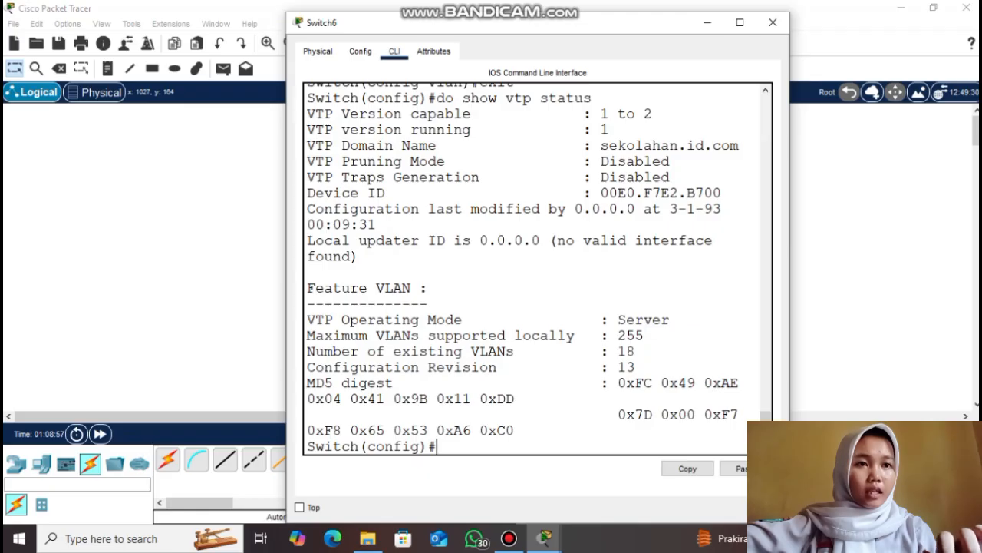
type("do show vlan brief")
key("Return")
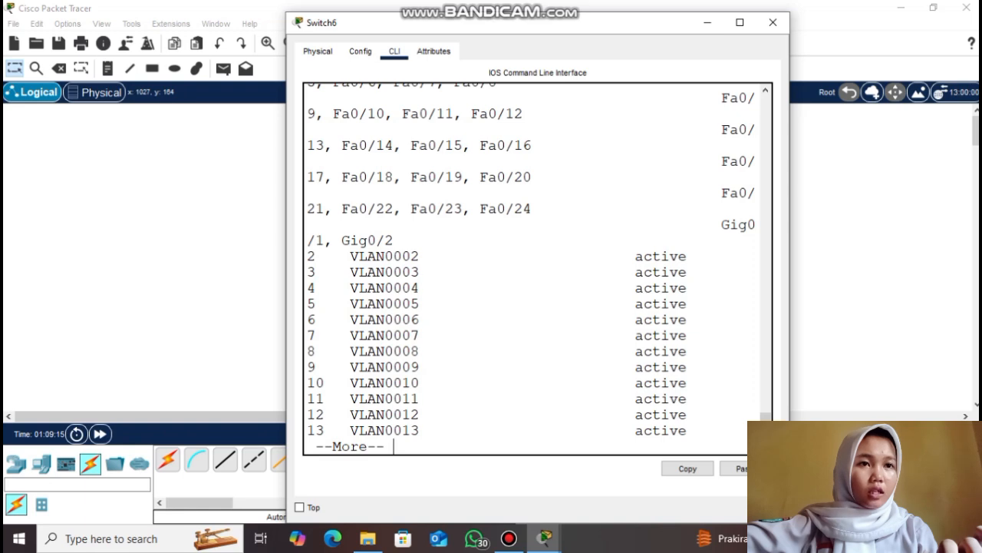
key("Return")
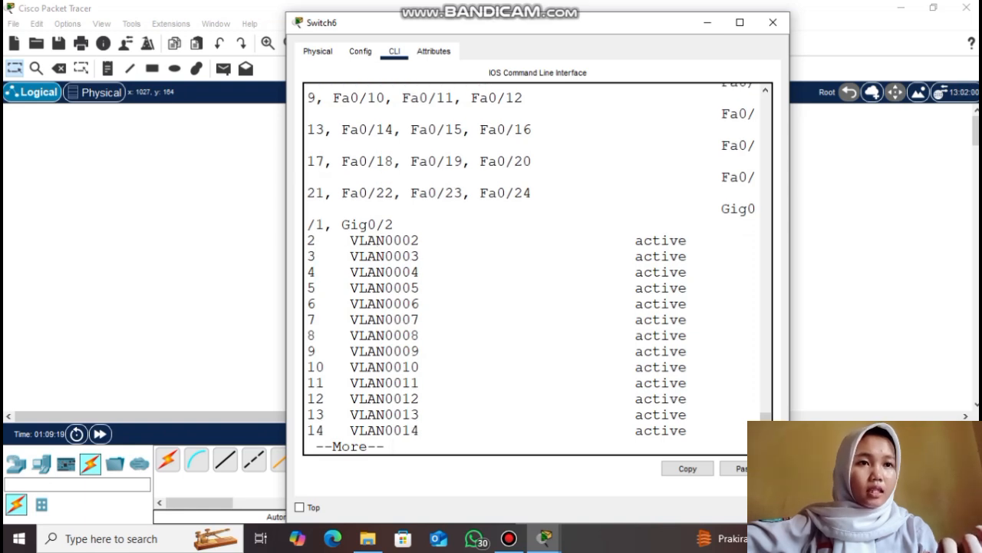
key("Return")
key("Return")
key("Return")
key("Return")
key("Return")
key("Return")
key("Return")
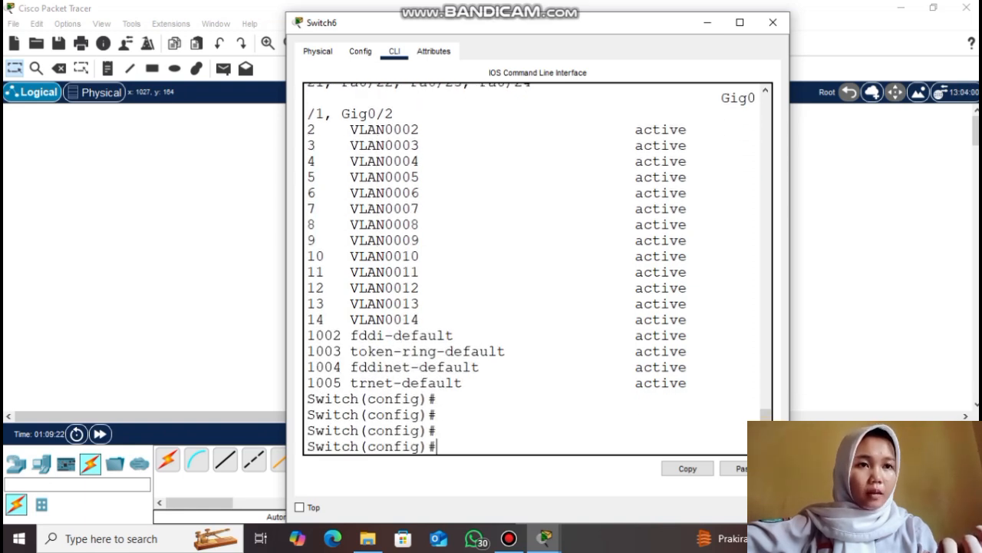
Set Switch6 to VTP transparent mode in domain sekolahan.id.com with a VTP password
type("vtp mode transparent")
key("Return")
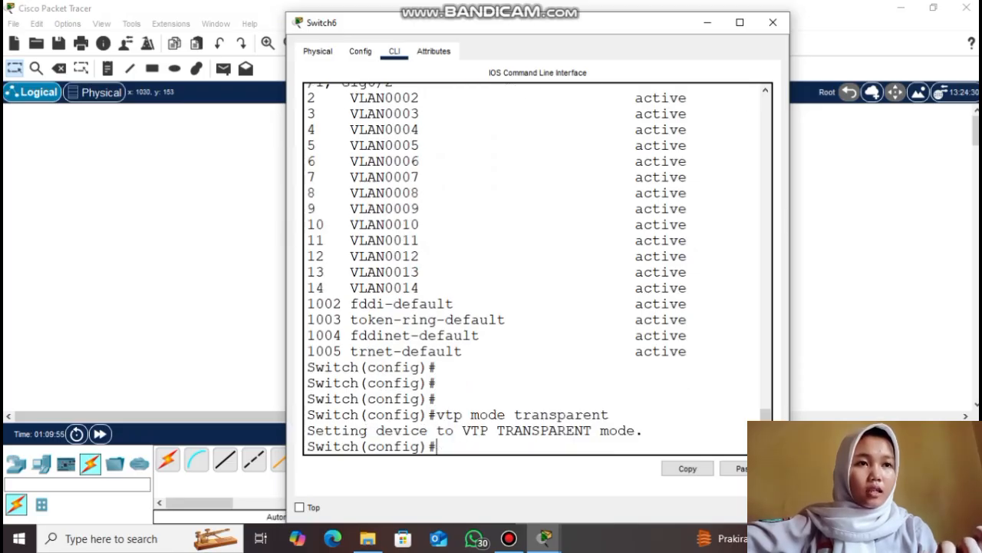
type("vtp domain seko")
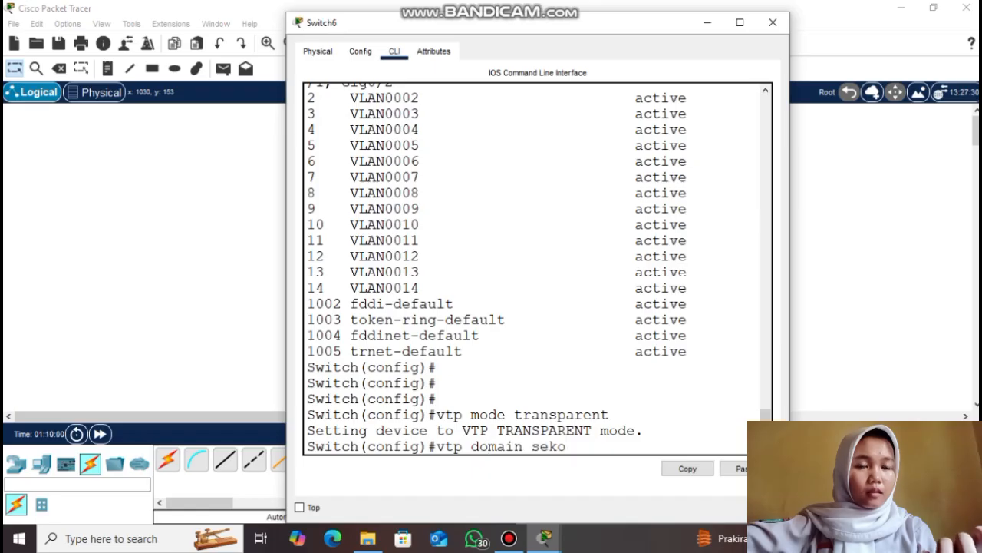
type("lahan.id.com")
key("Return")
type("v")
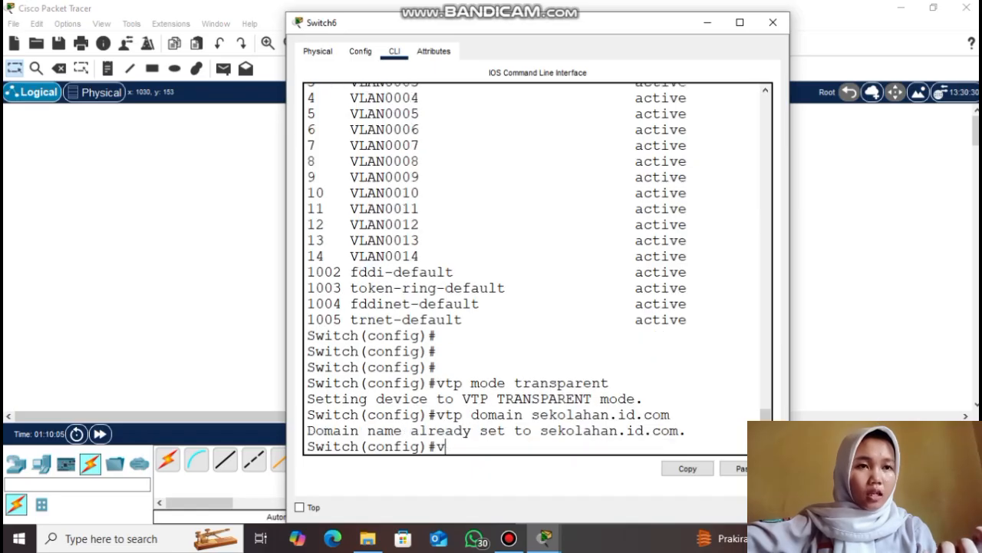
type("tp password 123")
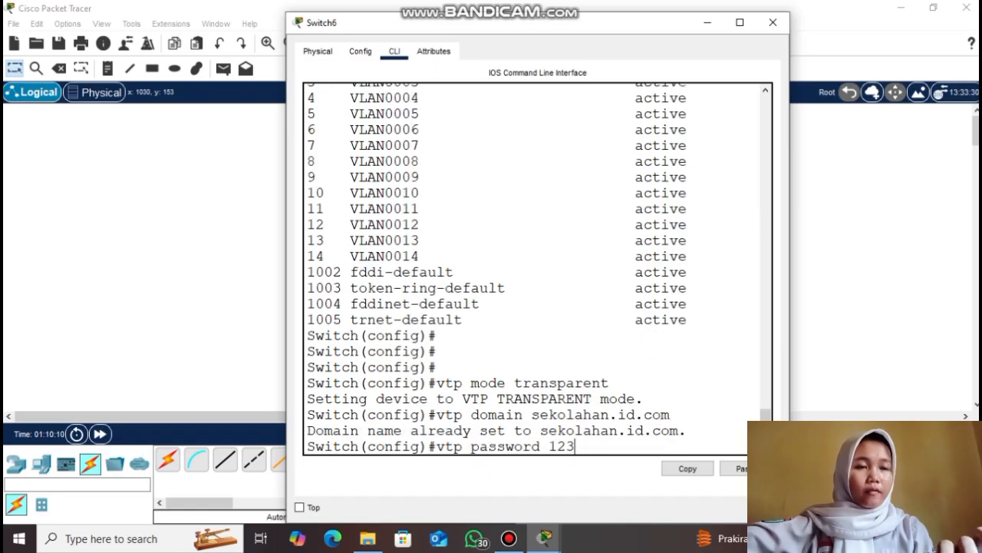
key("Return")
Confirm the VTP status shows Transparent mode at configuration revision 0, then close the console
key("Return")
type("do show vtp status")
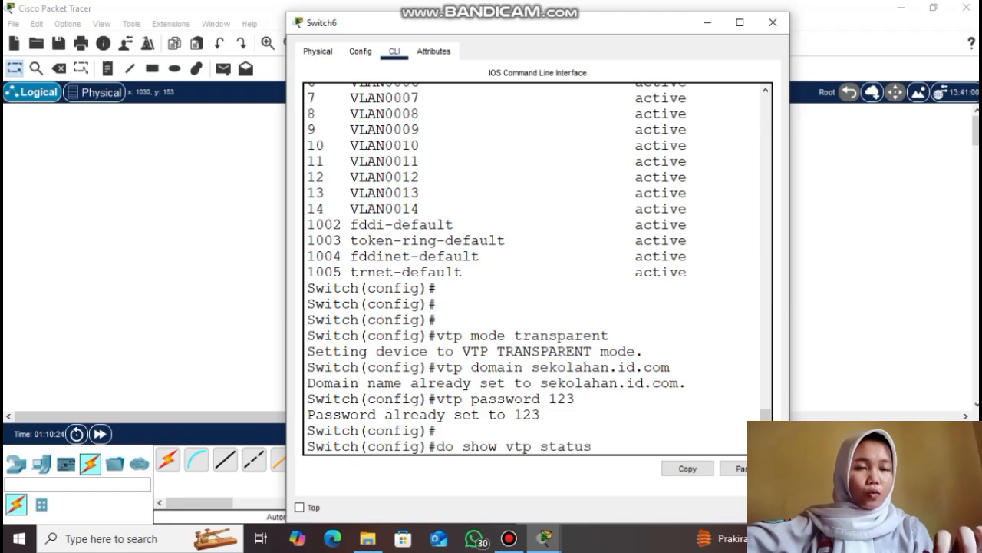
key("Return")
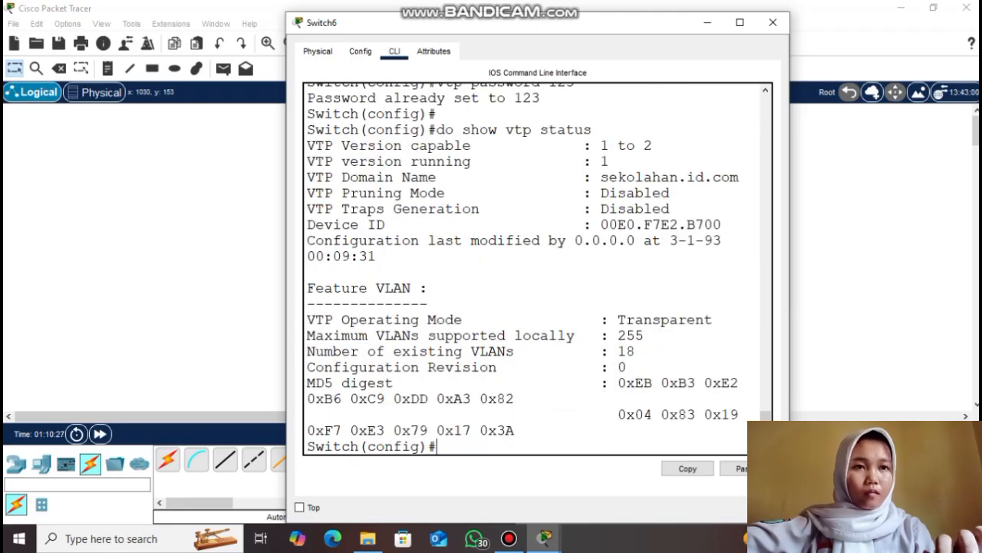
left_click_drag(308, 367, 629, 369)
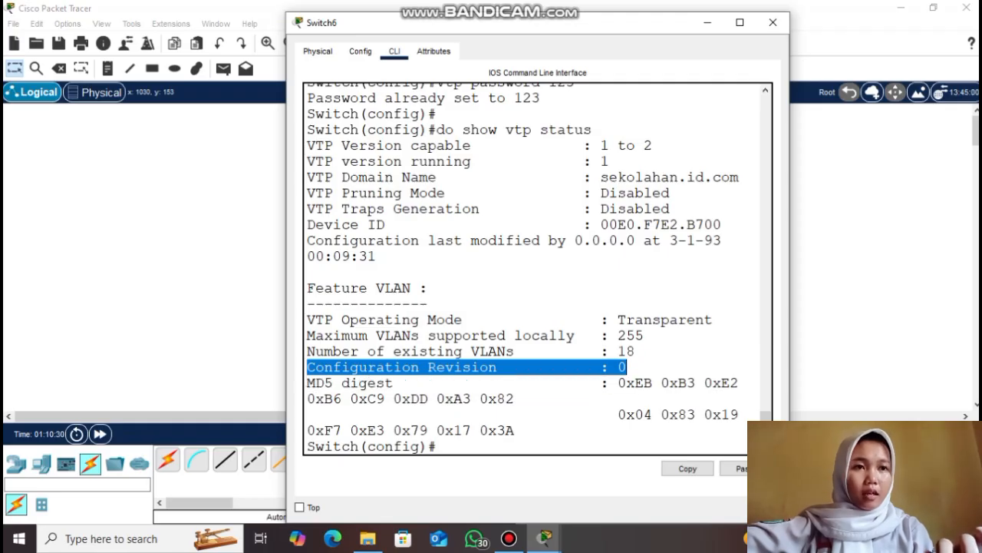
left_click_drag(618, 320, 714, 319)
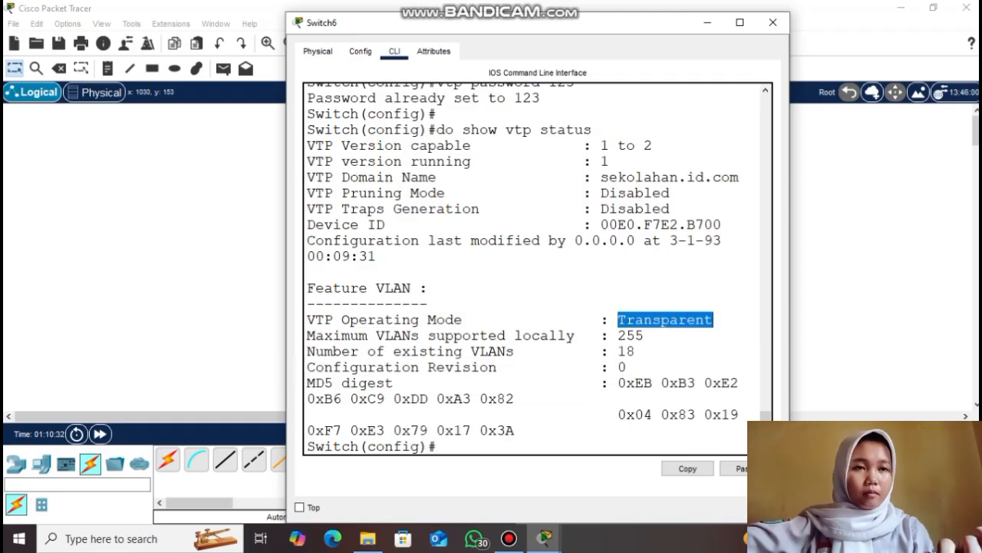
left_click(713, 319)
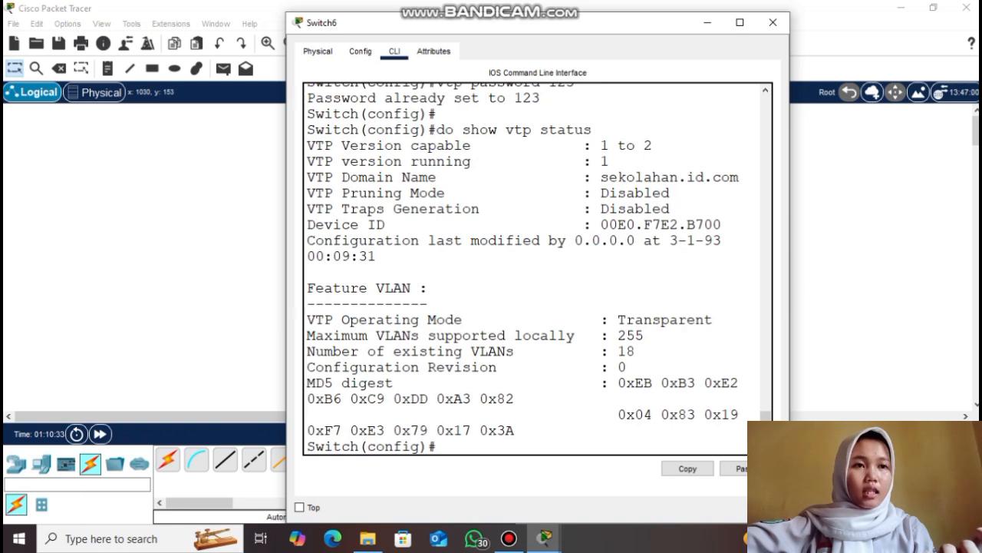
left_click(707, 22)
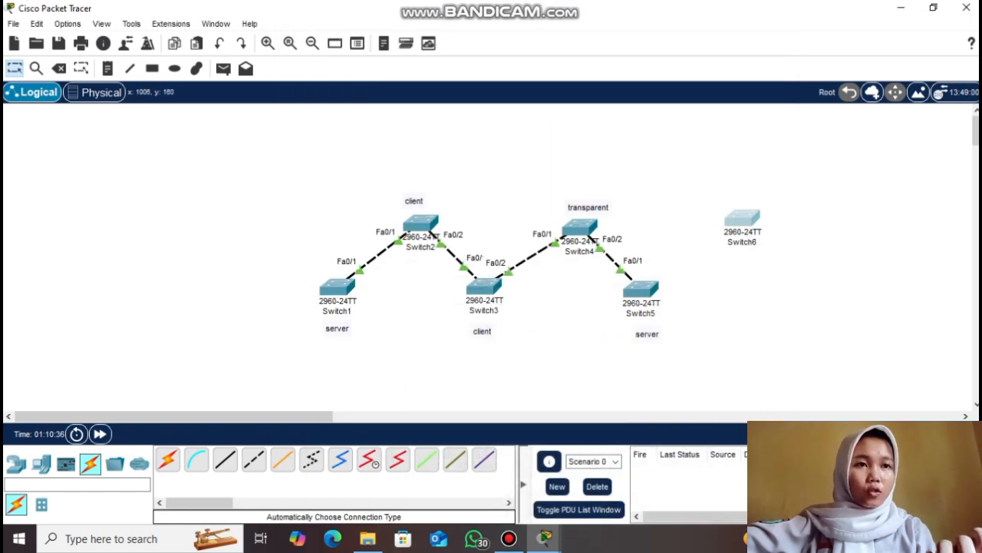
List Switch6's VLANs again and switch it back to VTP server mode
left_click(735, 221)
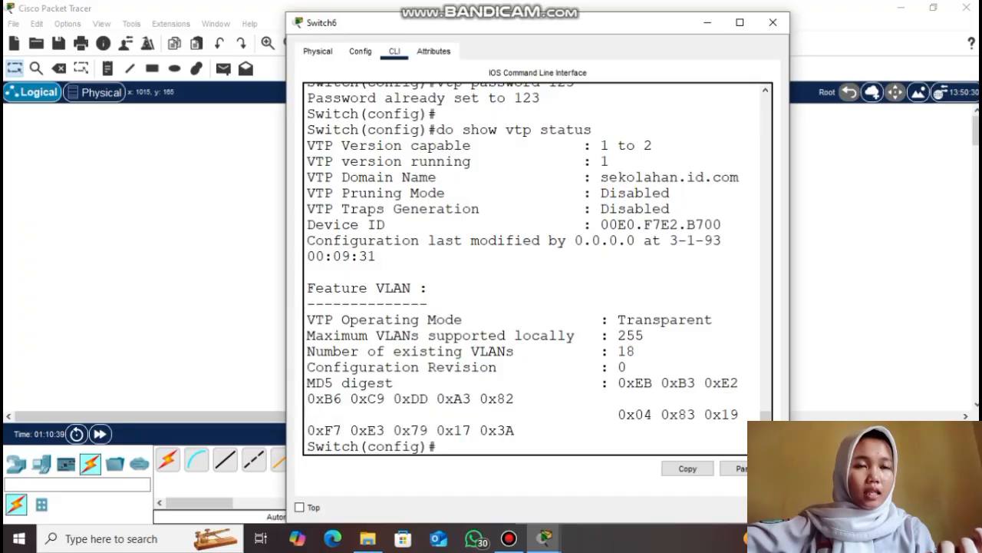
key("Return")
key("Return")
type("do show vlan brief")
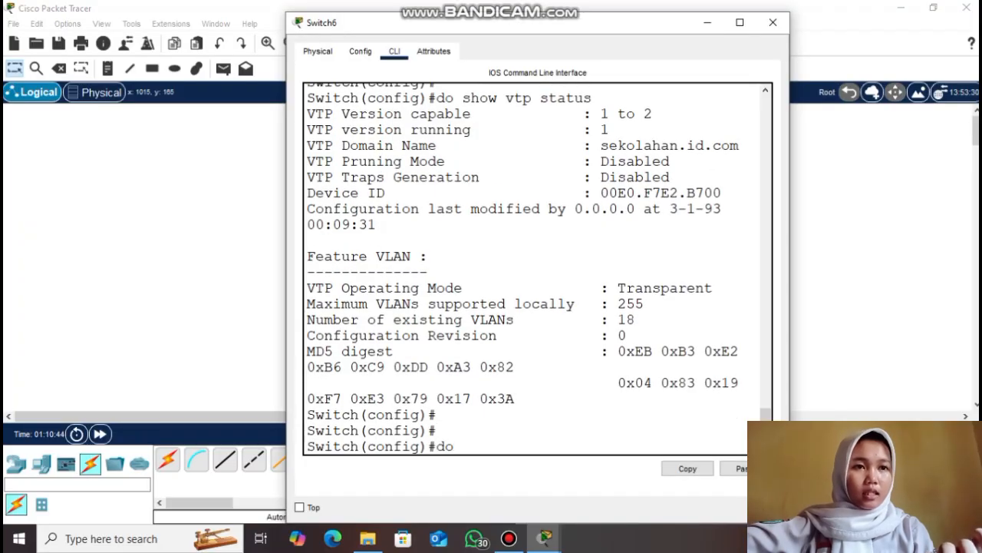
key("Return")
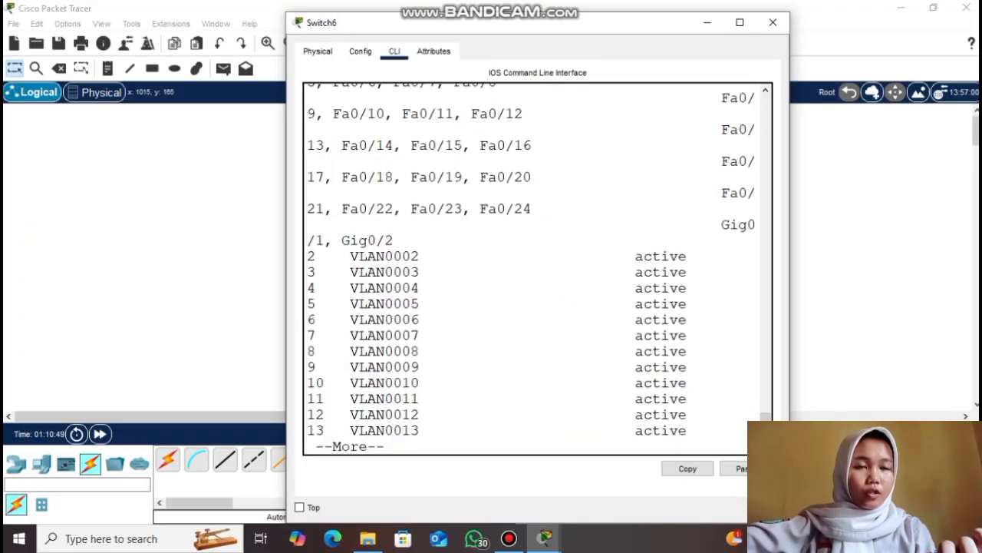
key("Return")
key("Return")
key("Return")
key("Return")
key("Return")
key("Return")
key("Return")
type("vtp mode server")
key("Return")
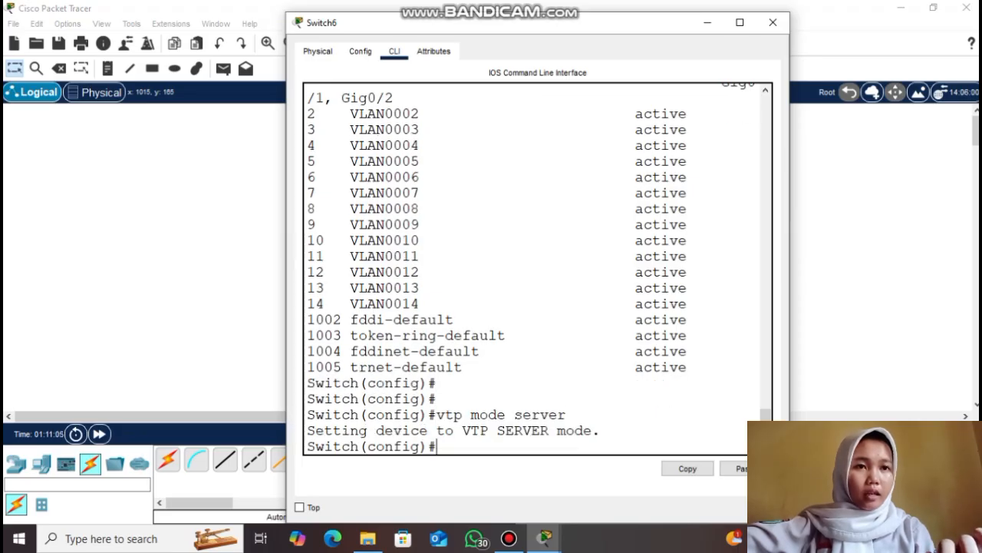
Verify Server mode, revision 0 and domain sekolahan.id.com in the VTP status, then close the console
type("do show vtp status")
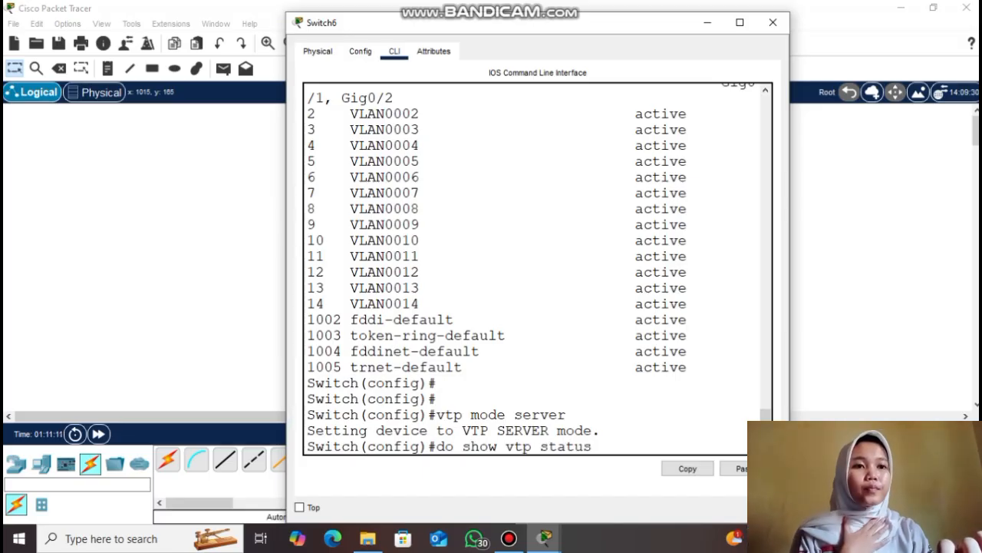
key("Return")
left_click_drag(584, 367, 626, 367)
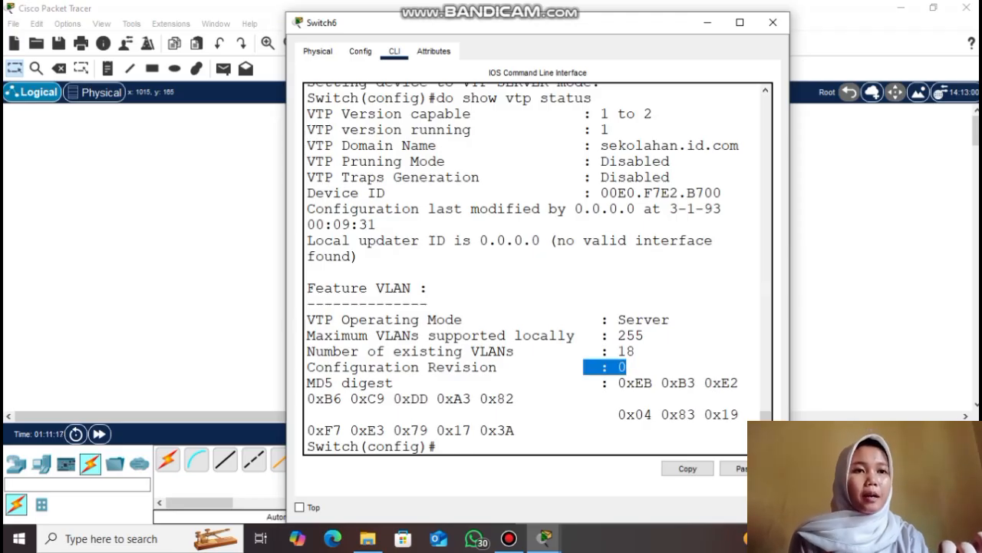
left_click_drag(610, 320, 670, 320)
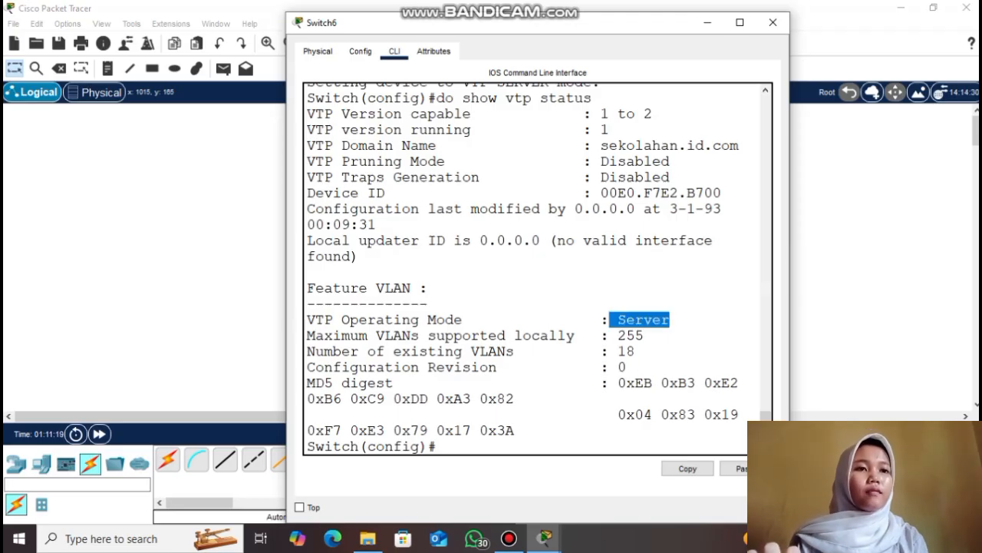
left_click(669, 320)
left_click_drag(600, 145, 733, 146)
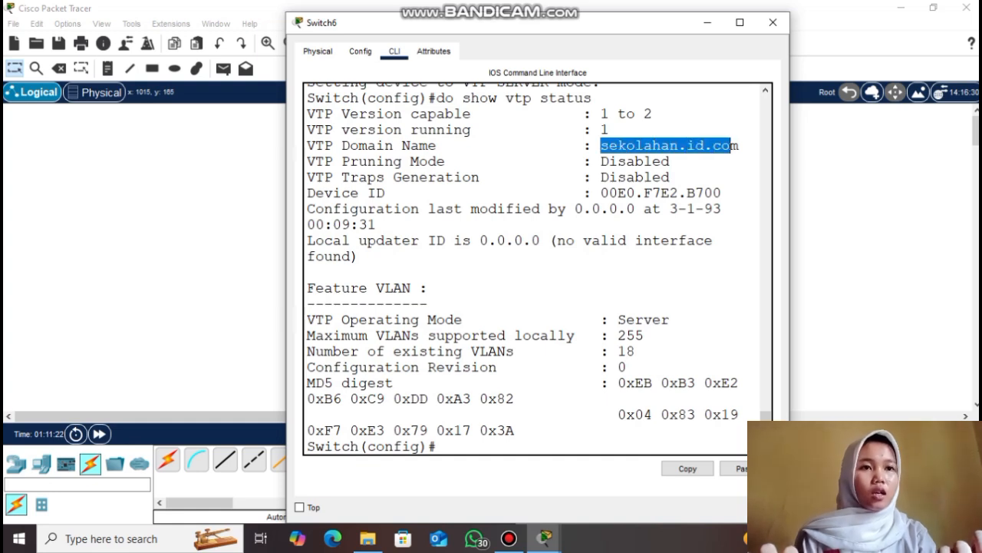
left_click(733, 146)
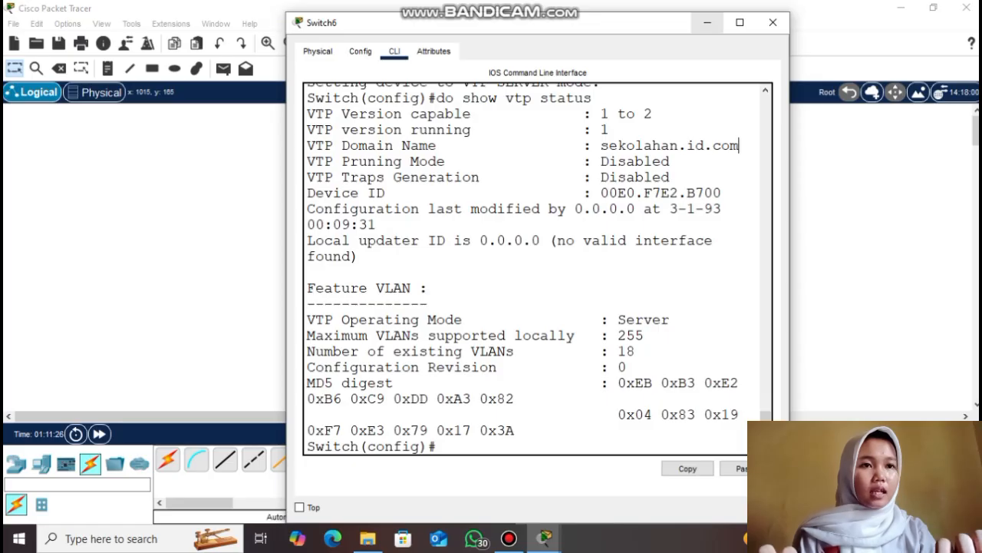
left_click(707, 22)
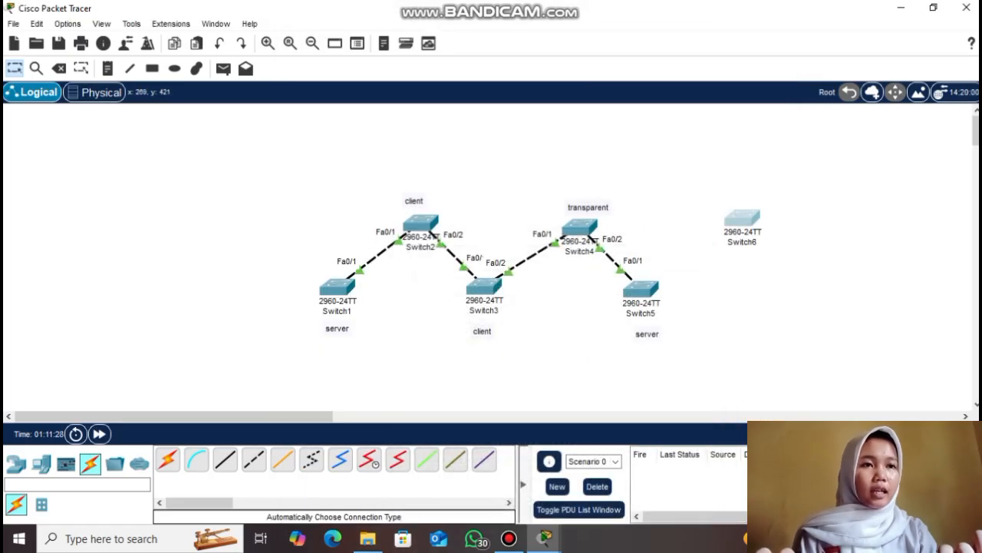
Cable Switch6 Fa0/1 to Switch5 Fa0/2 automatically and begin a trunk check on Switch6
left_click(167, 459)
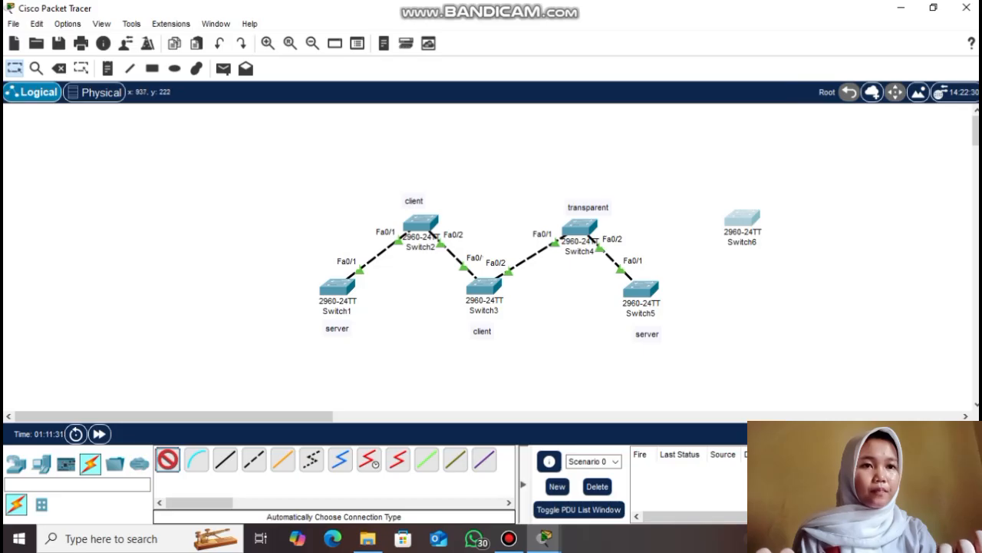
left_click(743, 219)
left_click(641, 289)
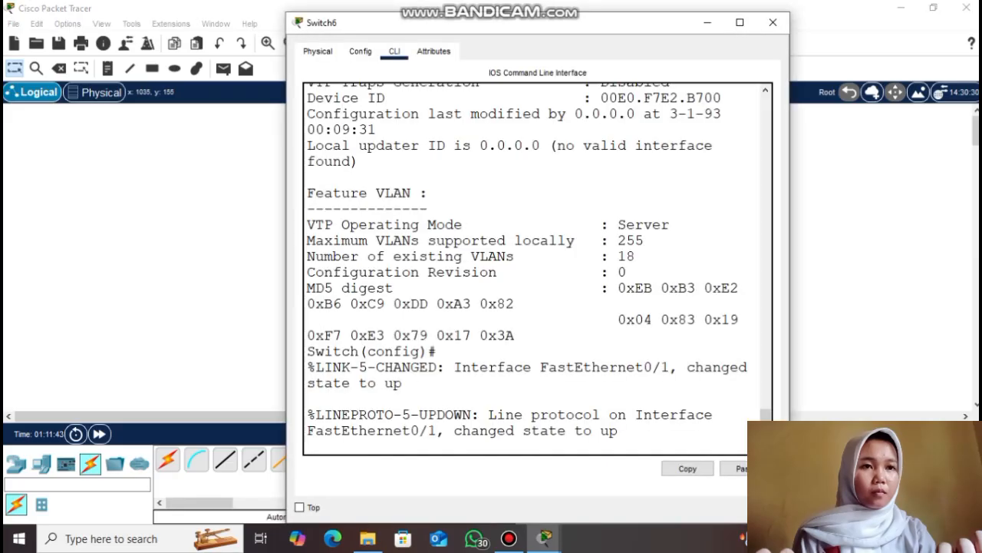
key("Return")
key("Return")
type("do sho")
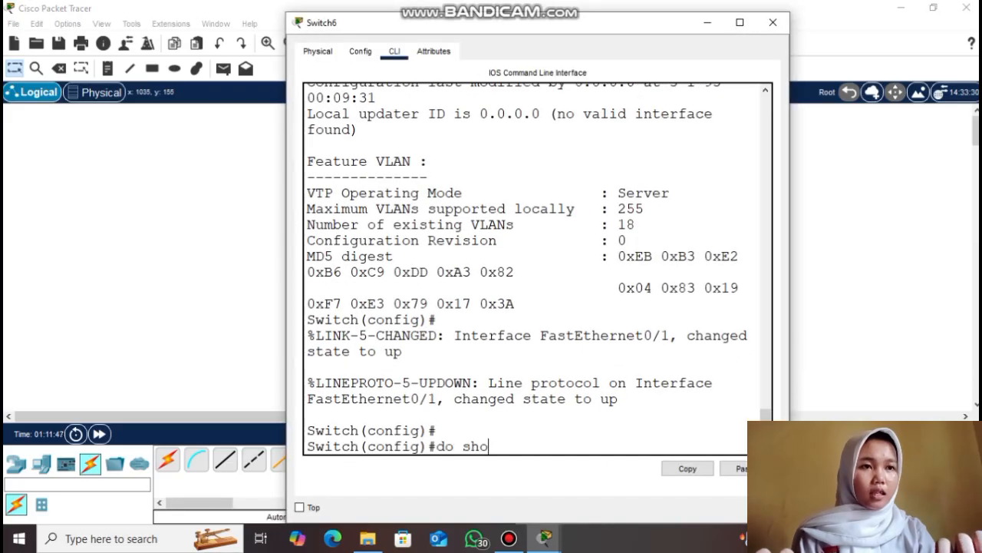
type("w interface tru")
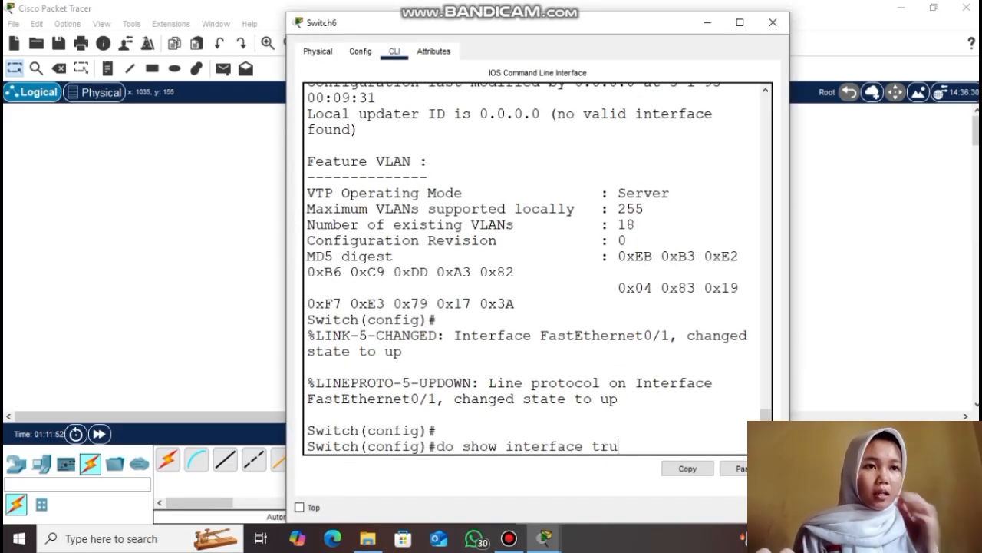
type("nk")
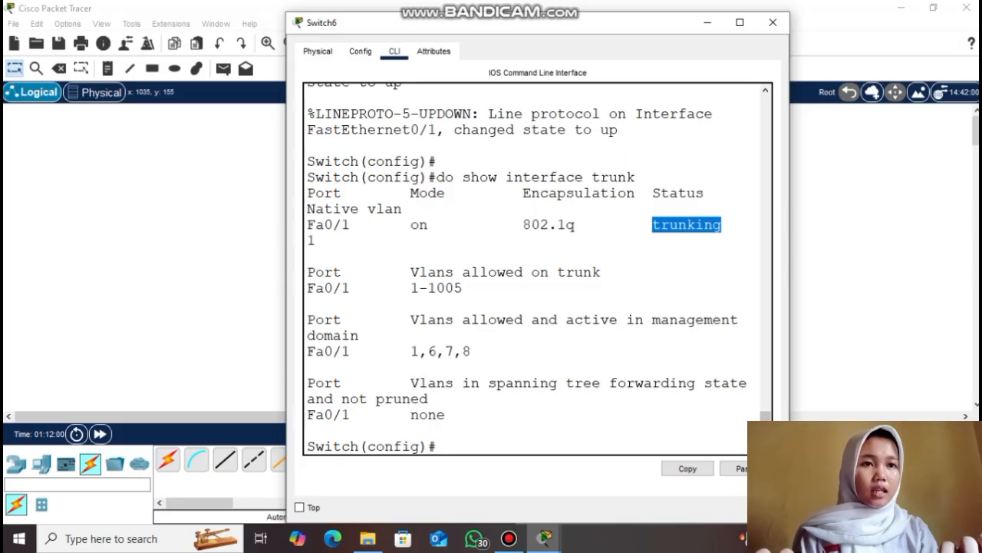
Confirm Fa0/1 is trunking and Switch6 lists only VLANs 6–8, then select Switch6 on the topology
left_click(308, 430)
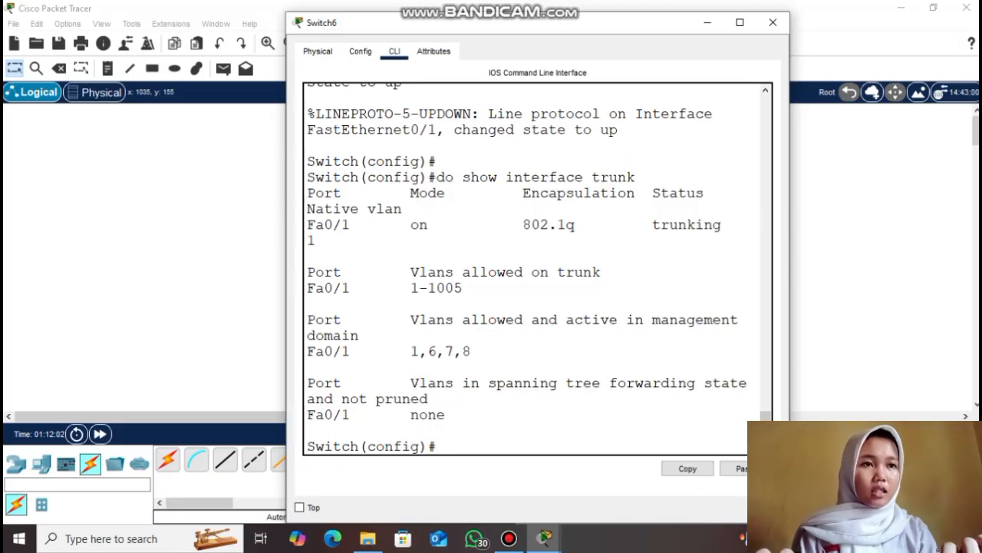
key("Return")
key("Return")
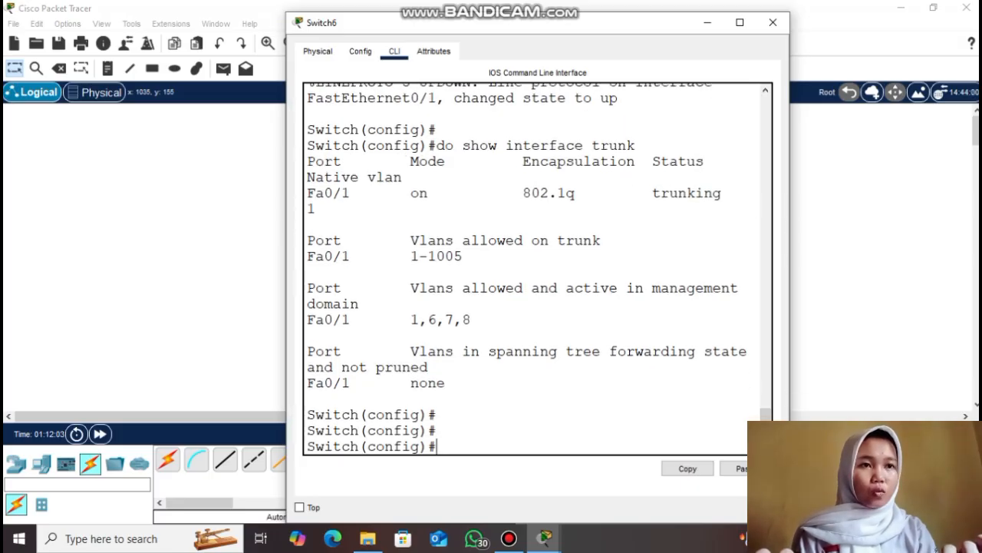
type("do show vlan brief")
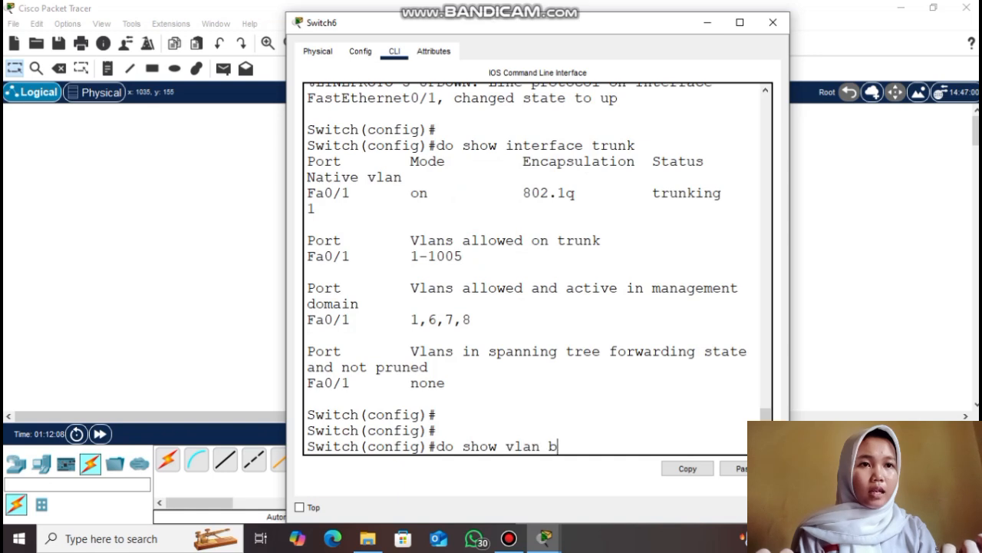
key("Return")
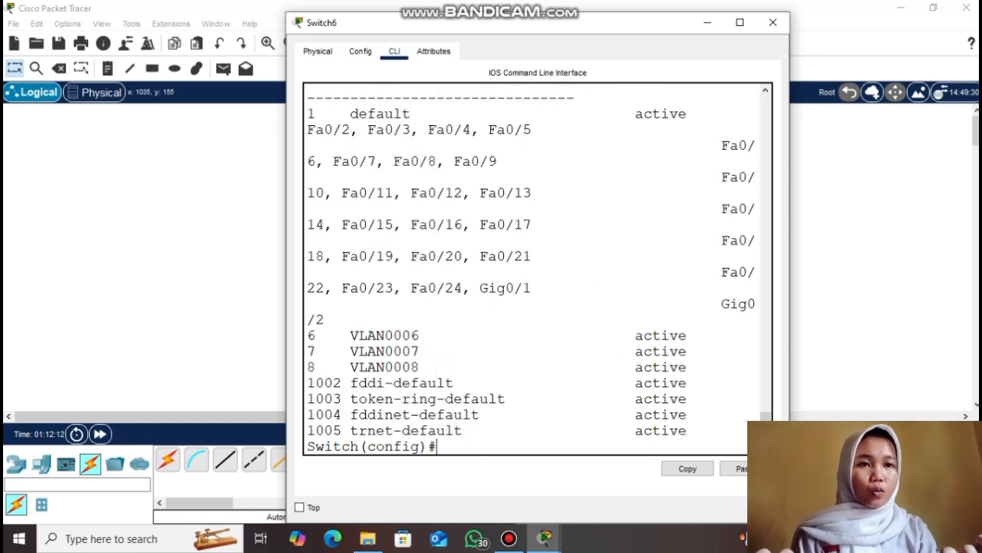
left_click_drag(306, 335, 455, 366)
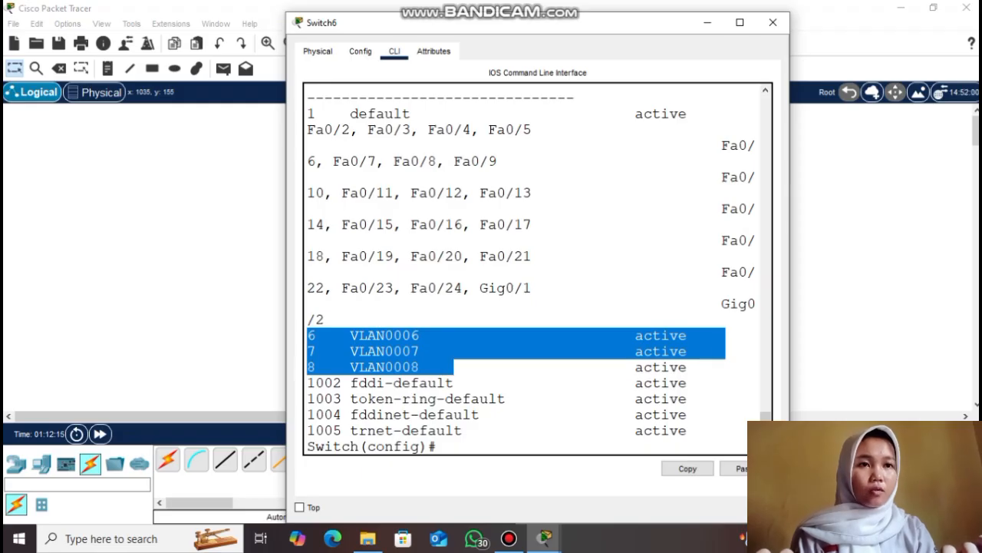
left_click(453, 367)
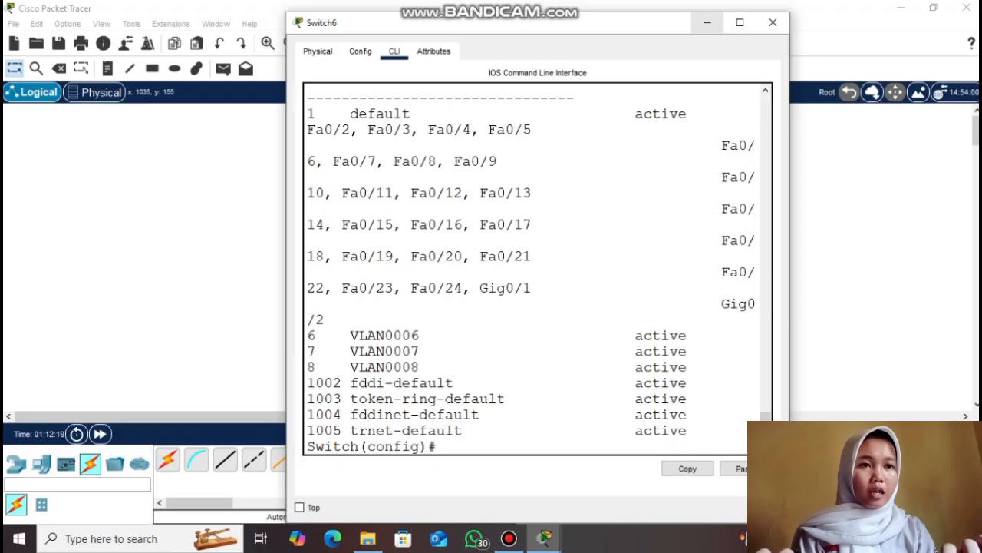
left_click(708, 23)
left_click_drag(815, 261, 750, 209)
Check Switch6's VTP status shows configuration revision 11 with 8 VLANs, then close the console
left_click(744, 218)
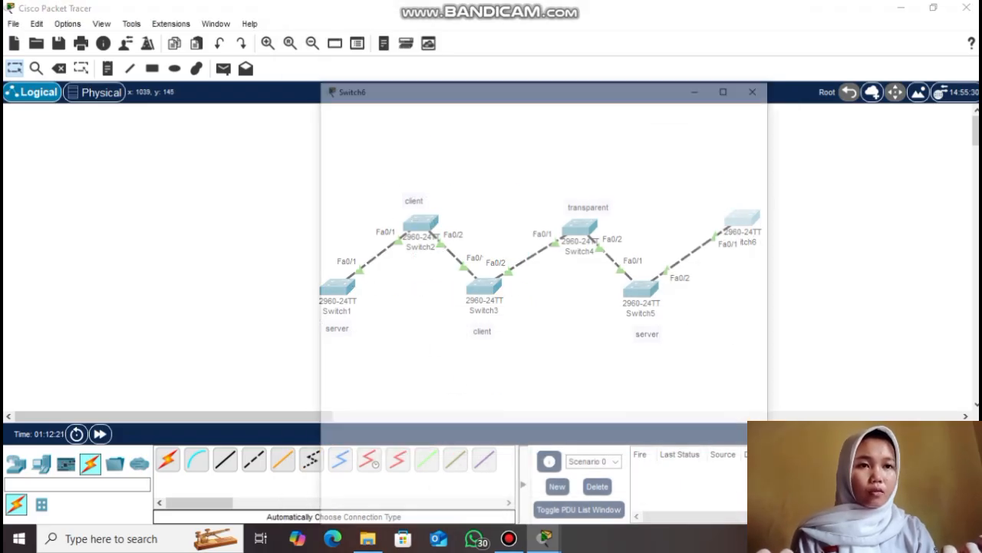
key("Return")
key("Return")
type("do show vtp status")
key("Return")
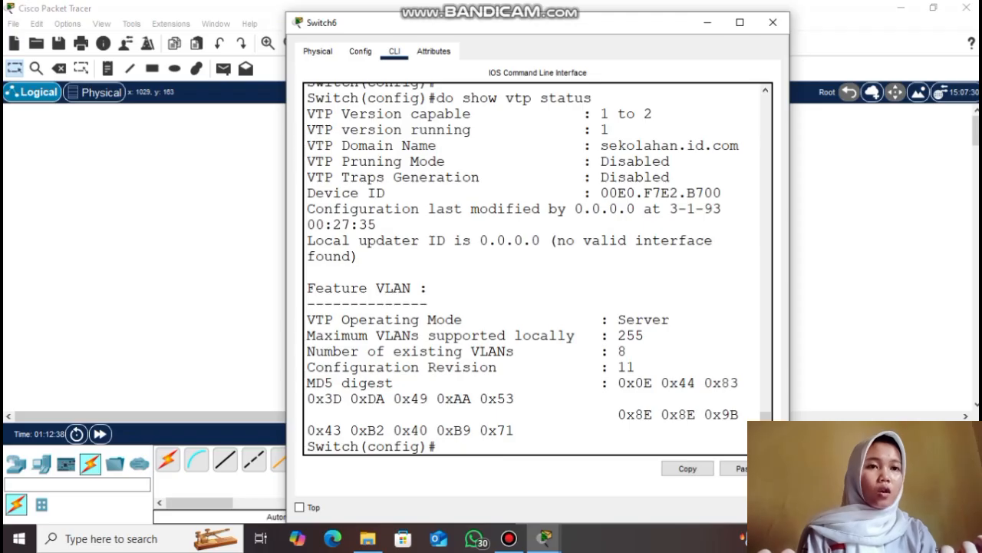
left_click_drag(601, 367, 637, 366)
left_click(634, 367)
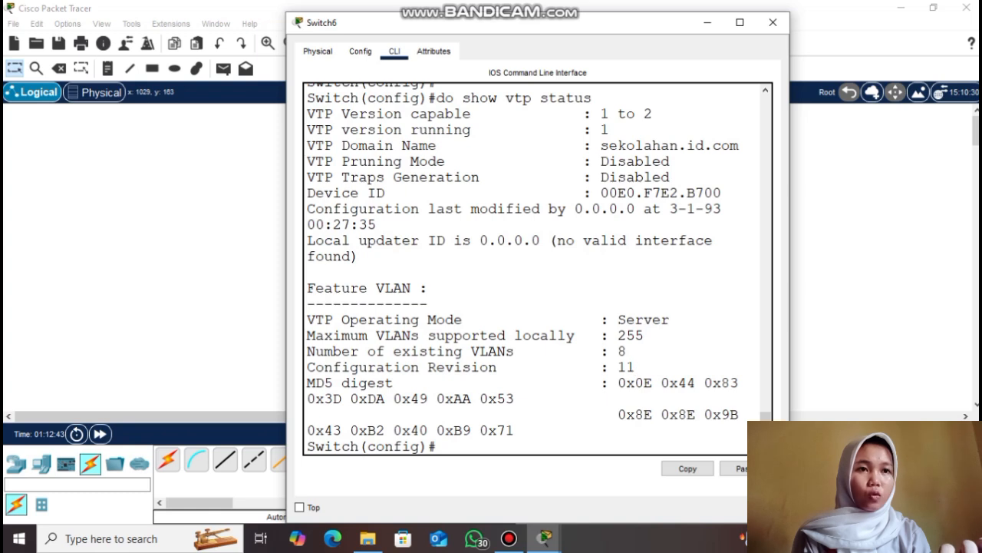
left_click(708, 23)
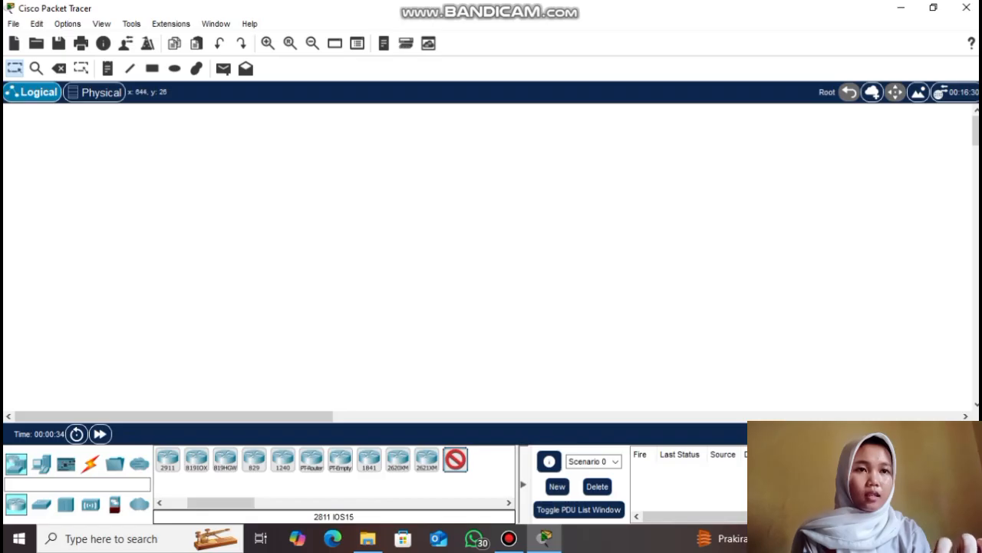
Place a 2811 router at the top and 2960 switches below it
left_click_drag(455, 459, 464, 123)
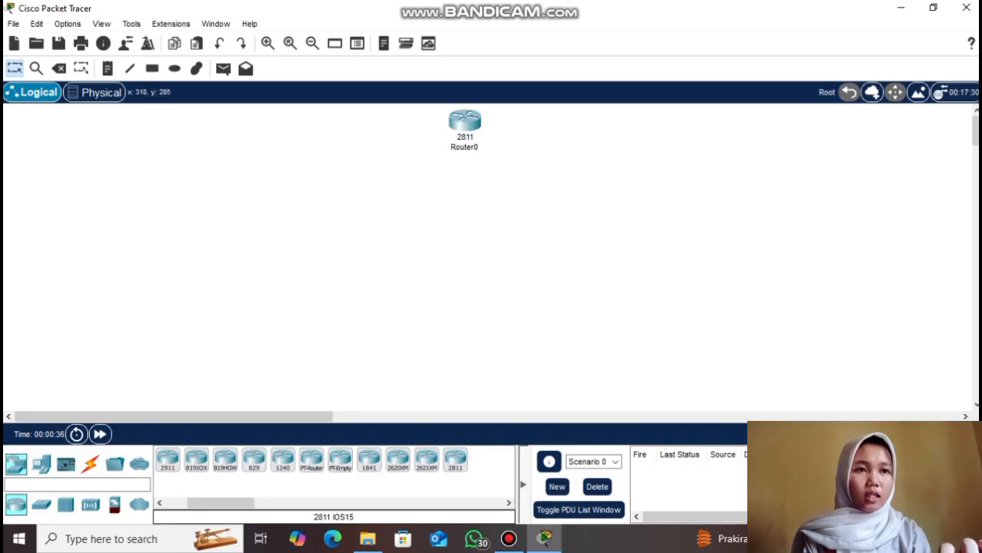
left_click(42, 505)
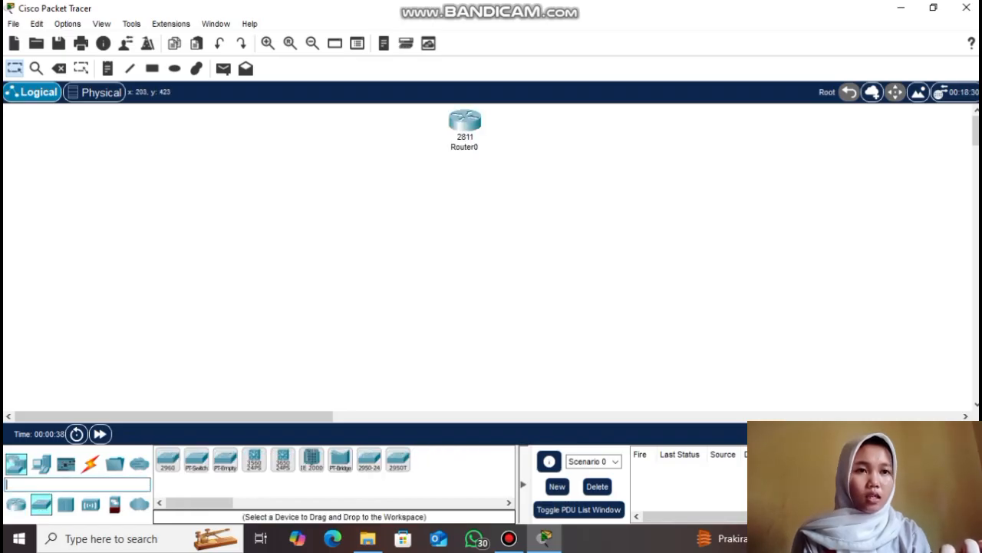
left_click_drag(167, 459, 464, 192)
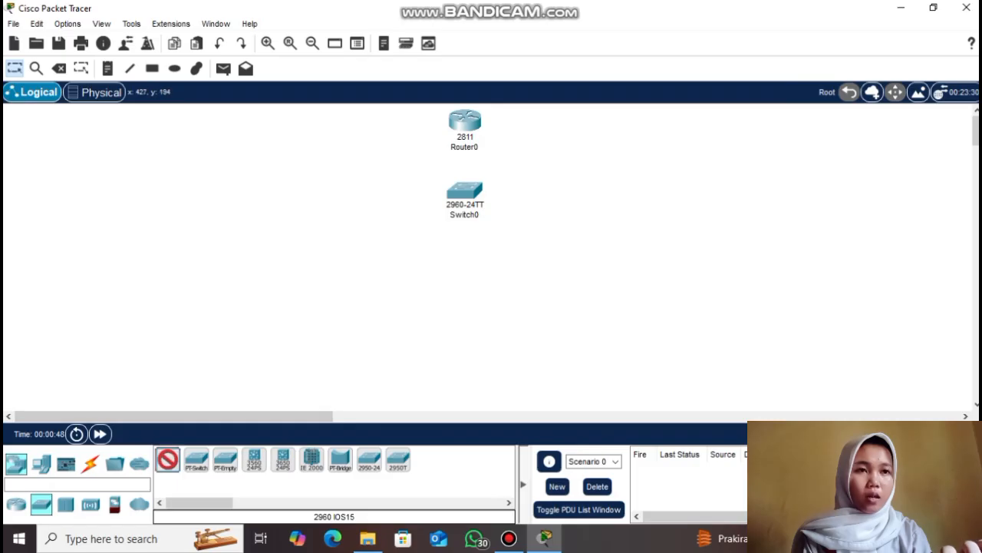
left_click_drag(167, 459, 310, 234)
left_click_drag(168, 459, 345, 296)
Place PCs PC2 through PC12 across the centre and right of the workspace
left_click(42, 460)
left_click(261, 369)
left_click(347, 374)
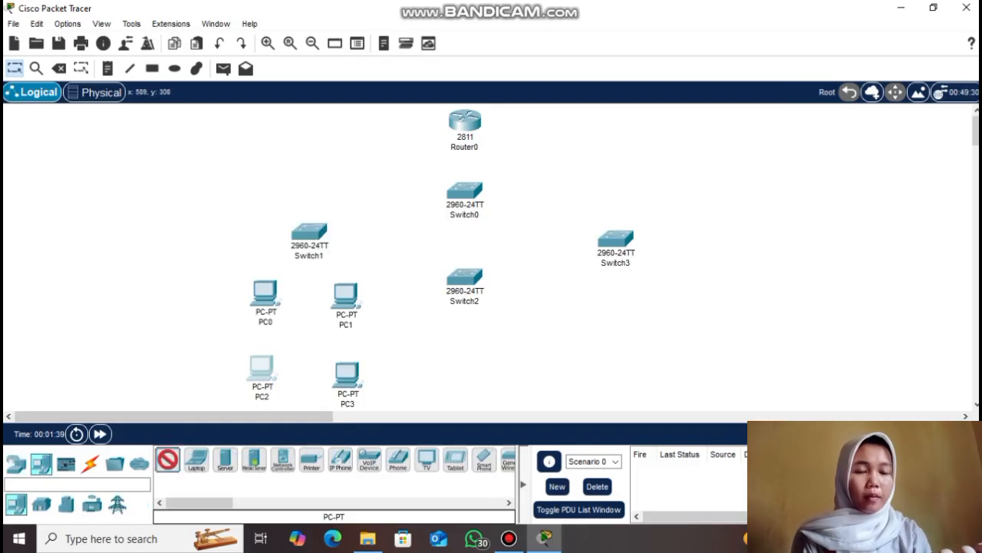
left_click(428, 320)
left_click(534, 334)
left_click(432, 380)
left_click(508, 382)
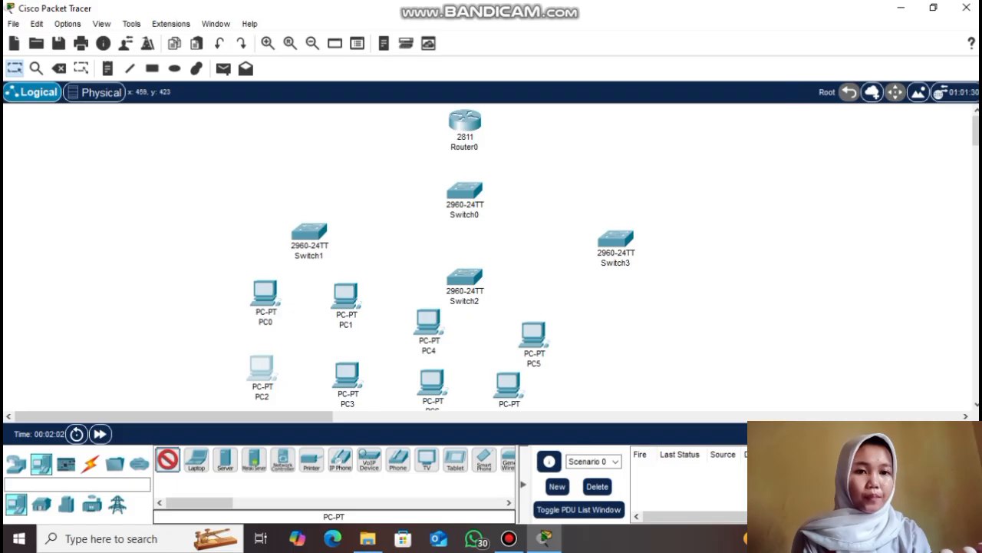
left_click(583, 289)
left_click(629, 347)
left_click(677, 288)
left_click(723, 220)
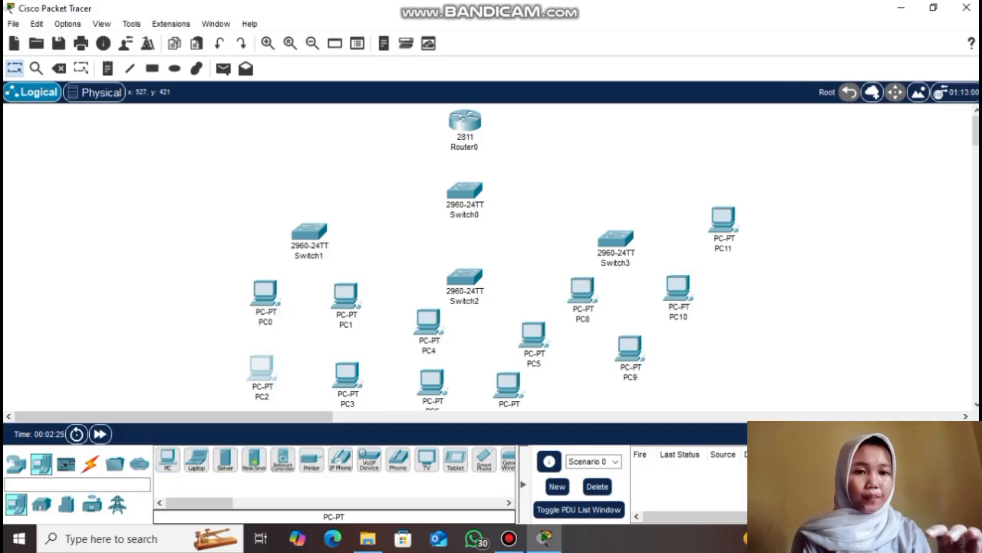
left_click(831, 222)
Add PCs PC13 through PC23 along the right and left sides of the workspace
left_click(742, 294)
left_click(817, 294)
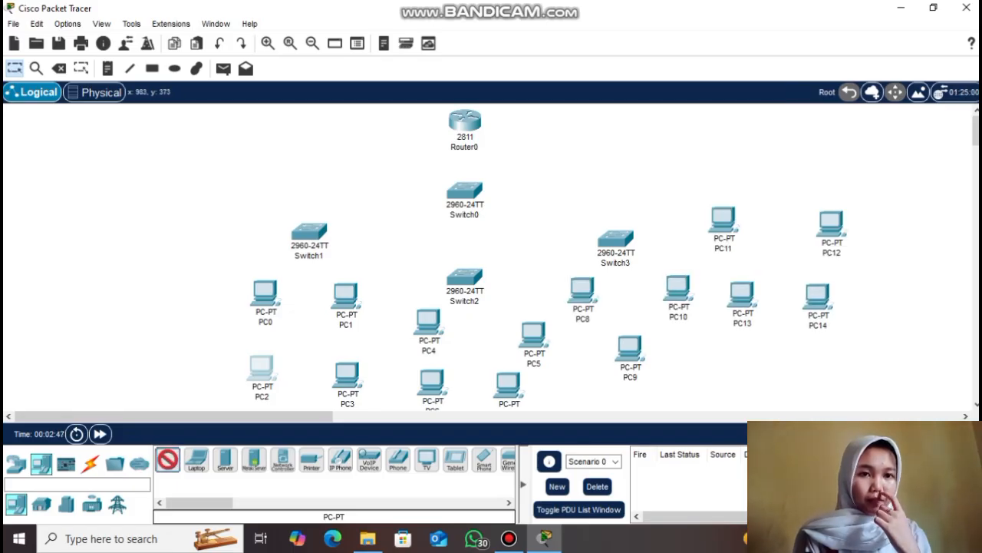
left_click(707, 362)
left_click(791, 366)
left_click(109, 361)
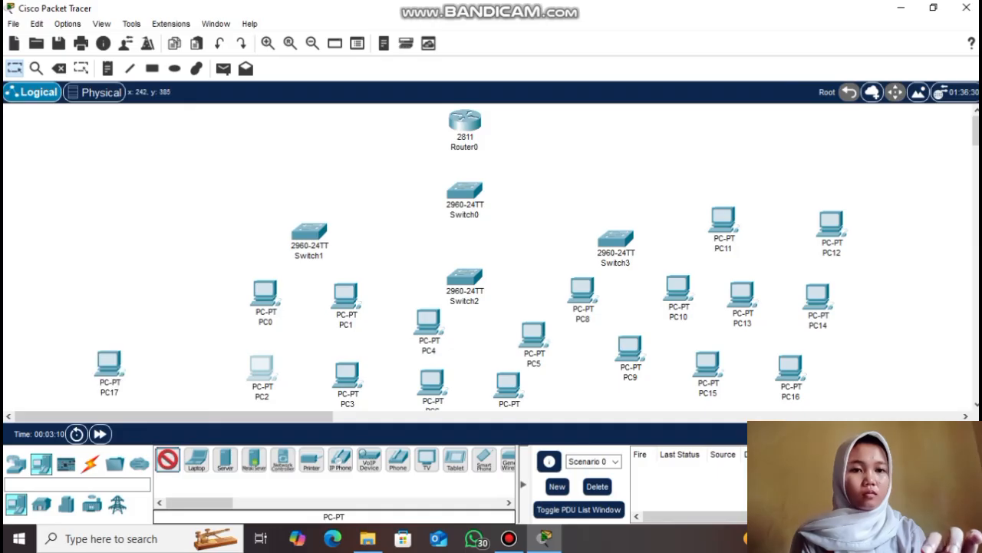
left_click(185, 371)
left_click(104, 262)
left_click(184, 277)
left_click(113, 185)
left_click(183, 186)
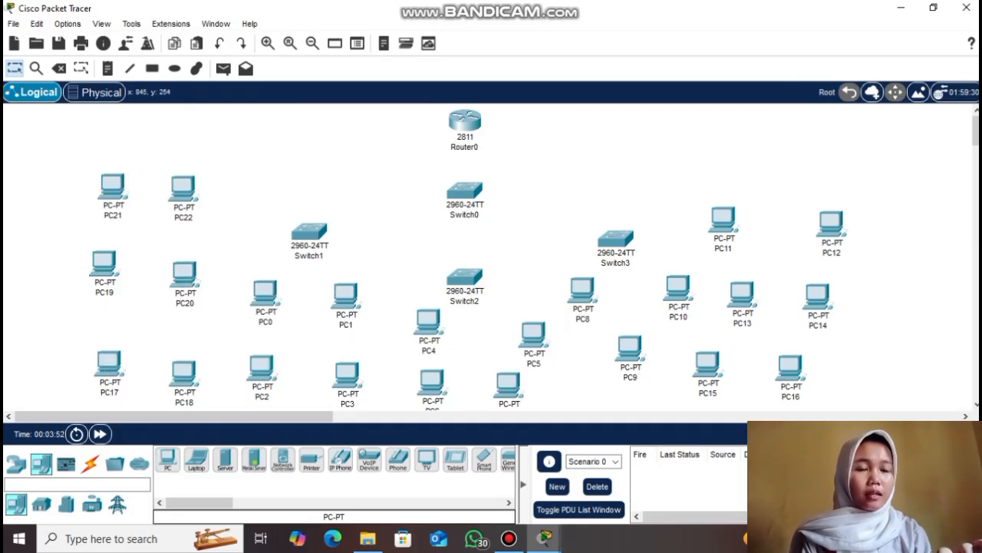
left_click(167, 459)
left_click(857, 368)
Draw outline rectangles around the left-side PC pairs: PC21–22, PC19–20, PC17–18, PC0–1, PC2–3
left_click(152, 68)
mouse_move(54, 138)
left_mouse_down()
mouse_move(220, 212)
mouse_move(235, 232)
left_mouse_up()
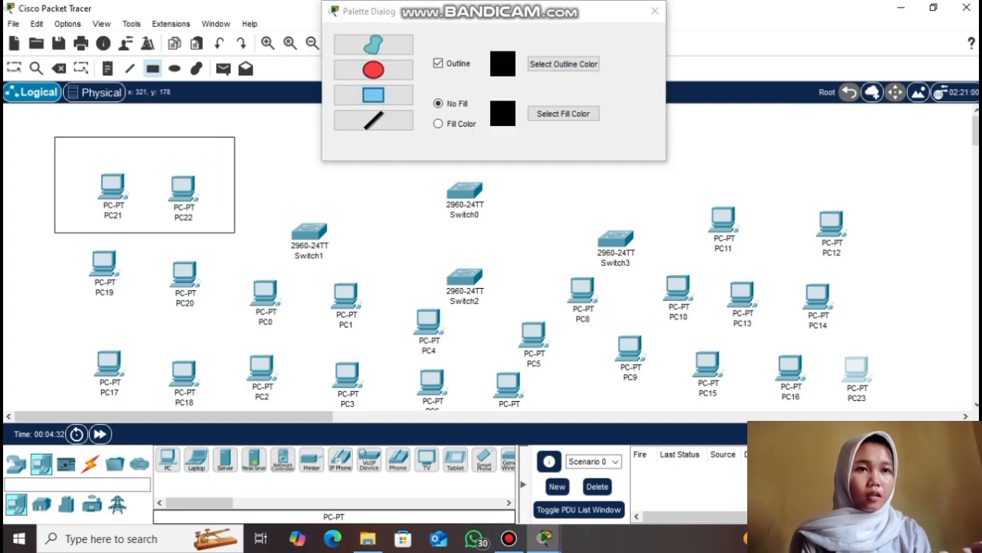
mouse_move(60, 247)
left_mouse_down()
mouse_move(202, 294)
mouse_move(231, 324)
left_mouse_up()
left_click_drag(66, 342, 224, 407)
mouse_move(242, 260)
left_mouse_down()
mouse_move(370, 328)
mouse_move(370, 338)
left_mouse_up()
mouse_move(243, 346)
left_mouse_down()
mouse_move(350, 406)
mouse_move(375, 407)
left_mouse_up()
Box the remaining pairs: PC11–12, PC13–14, PC16–23, PC8–10, PC9–15, PC4–5 and bottom-centre
left_click_drag(691, 177, 902, 269)
left_click_drag(713, 282, 872, 339)
left_click_drag(754, 344, 892, 407)
left_click_drag(555, 265, 701, 332)
left_click_drag(590, 338, 713, 399)
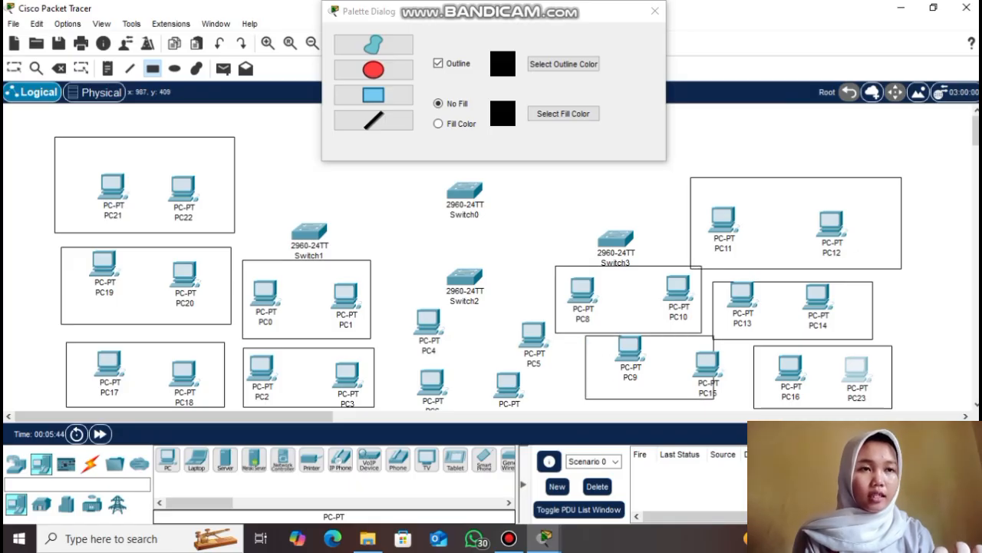
left_click_drag(394, 300, 556, 362)
left_click_drag(397, 369, 551, 408)
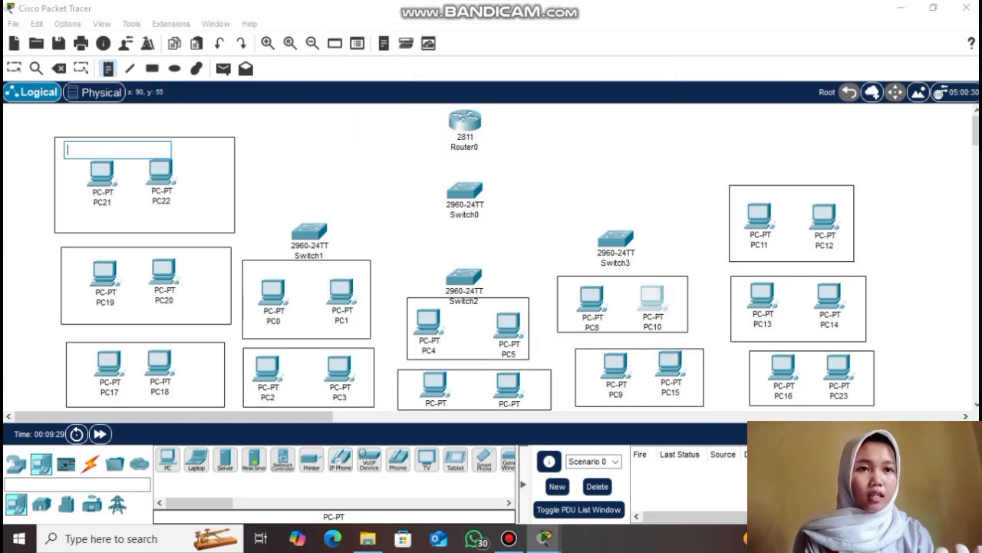
Add VLAN labels inside the left-side PC boxes, including VLAN 10
type("VLAN 10")
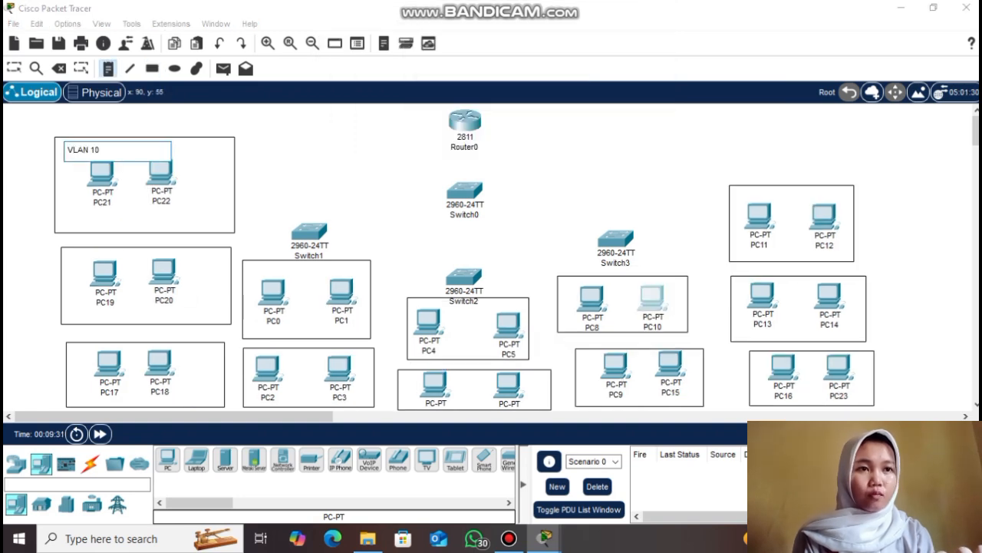
left_click(66, 260)
type("V")
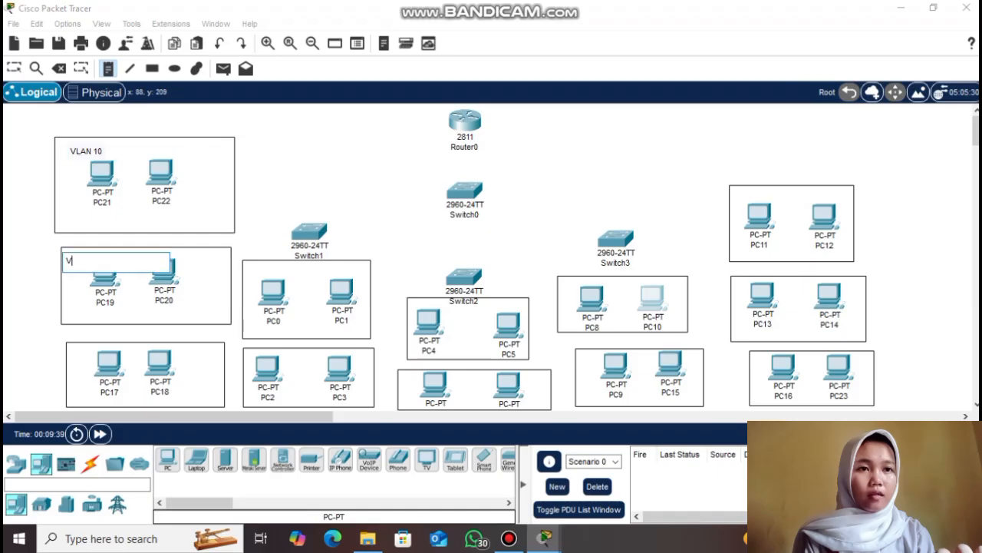
type("LAN 20")
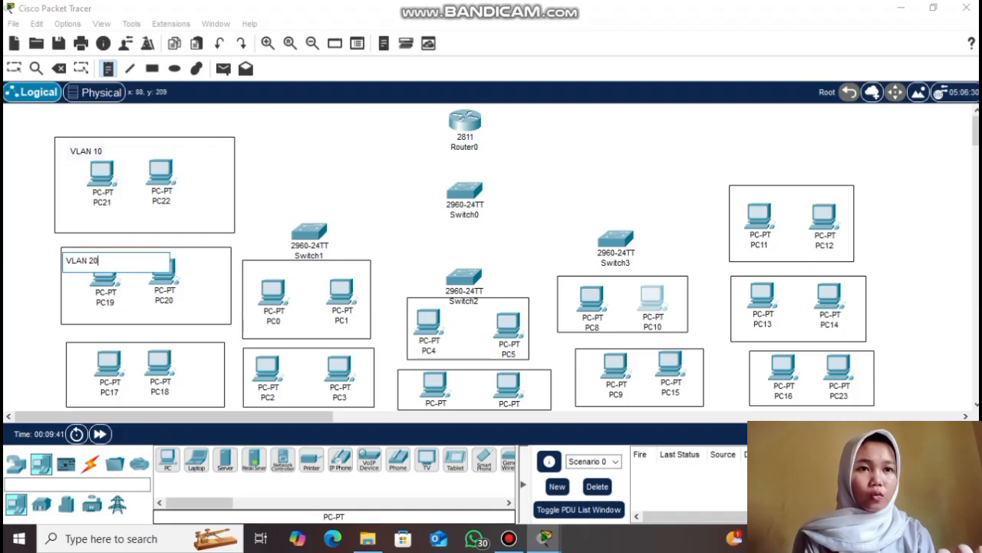
left_click(70, 355)
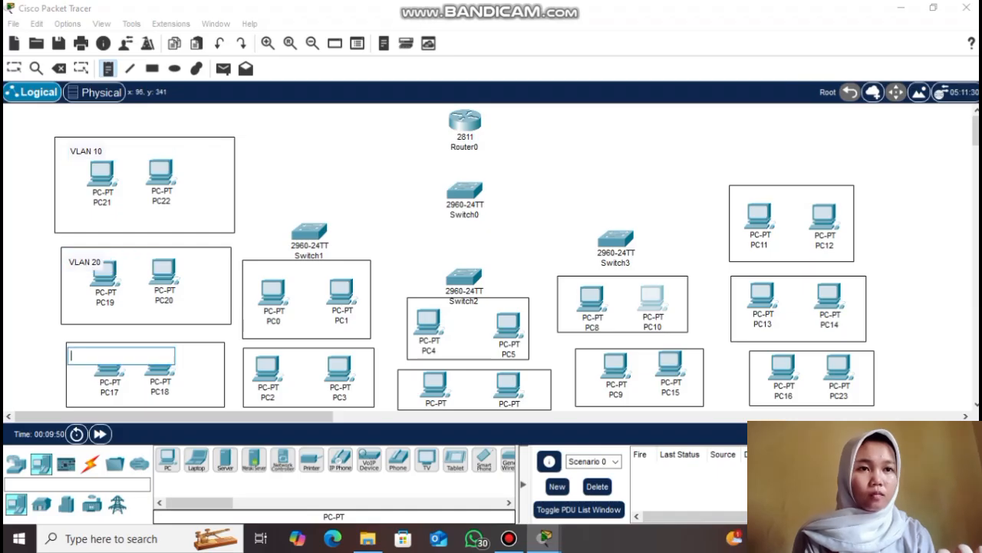
type("VLAN")
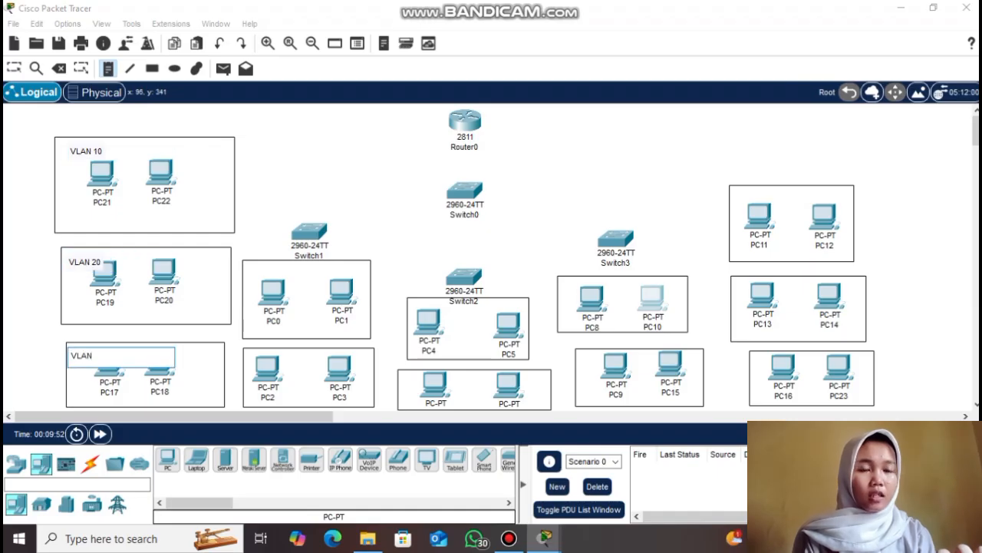
left_click(251, 270)
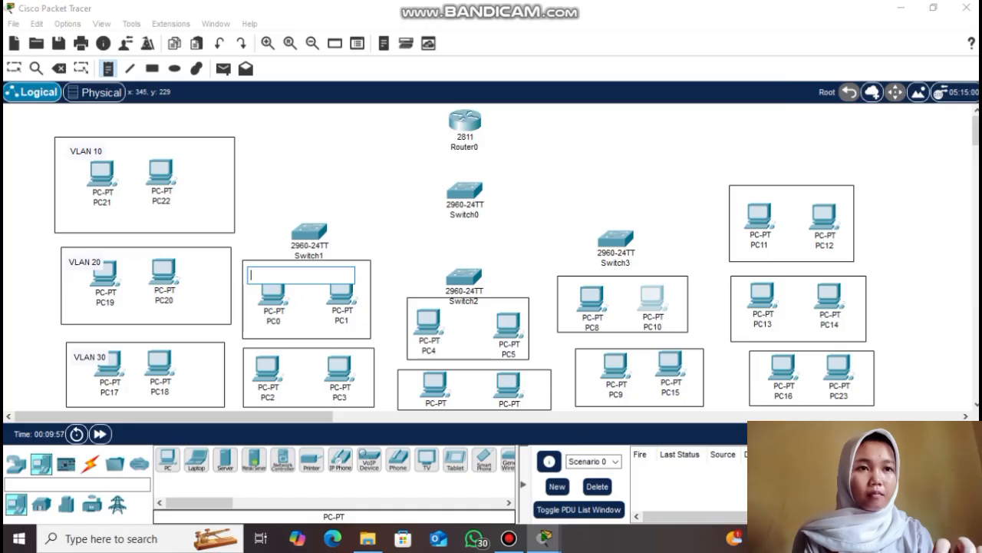
type("VLAN 40")
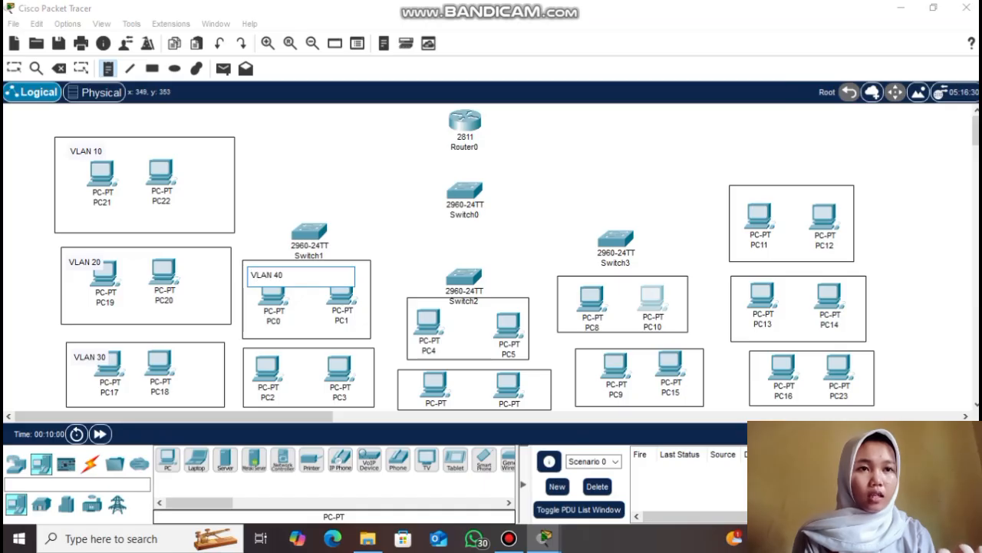
left_click(251, 357)
type("VLAN 50")
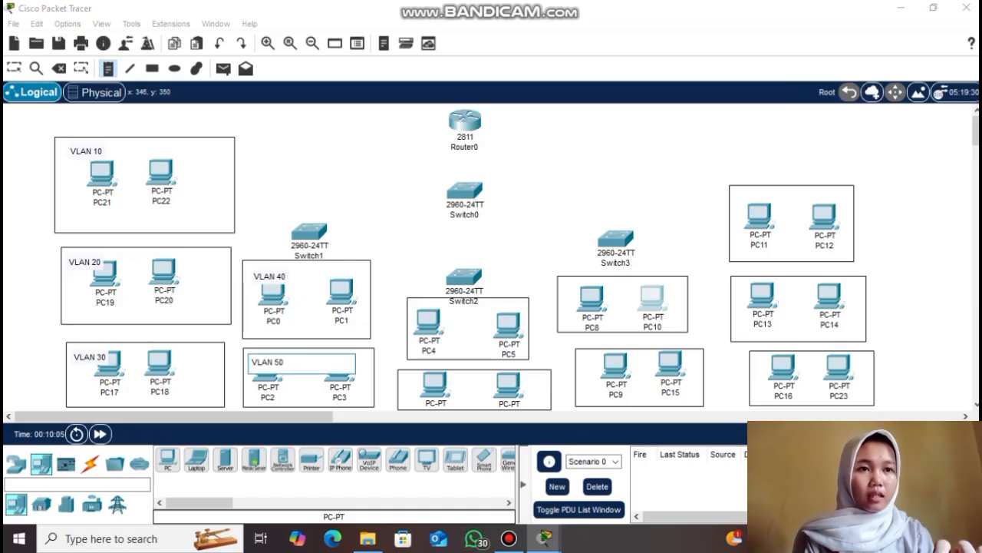
Label the right and centre PC boxes VLAN 20, VLAN 30, VLAN 50 and VLAN 60
left_click(736, 194)
type("VLAN 10")
left_click(737, 283)
type("VLAN 20")
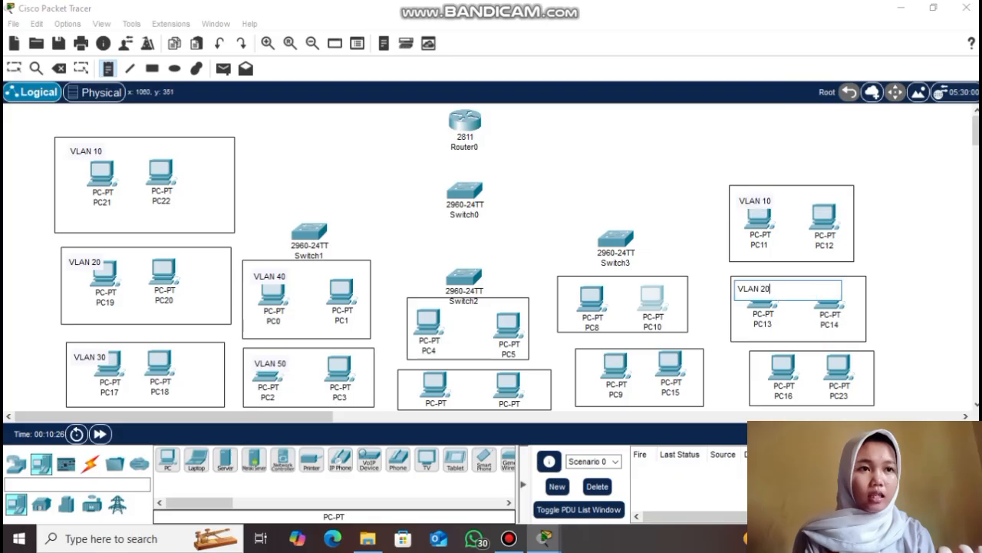
left_click(755, 354)
type("VLAN 30")
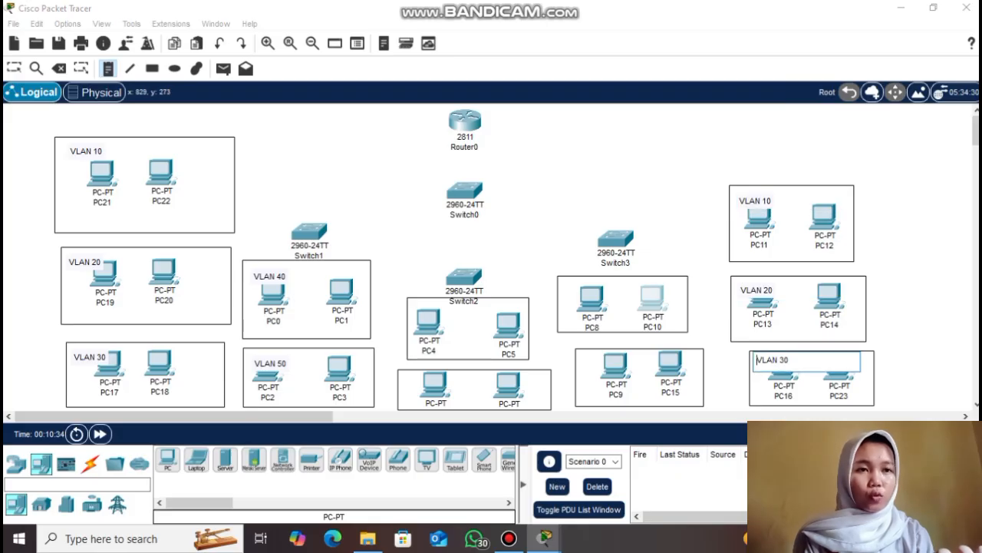
left_click(578, 355)
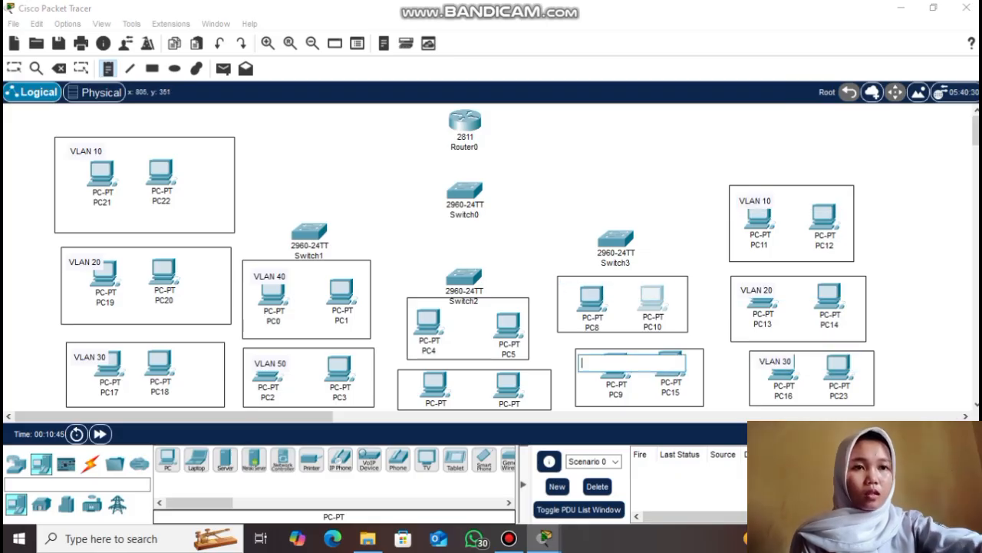
type("VLAN 50")
left_click(409, 303)
type("VLAN 60")
left_click(402, 372)
type("VLAN 60")
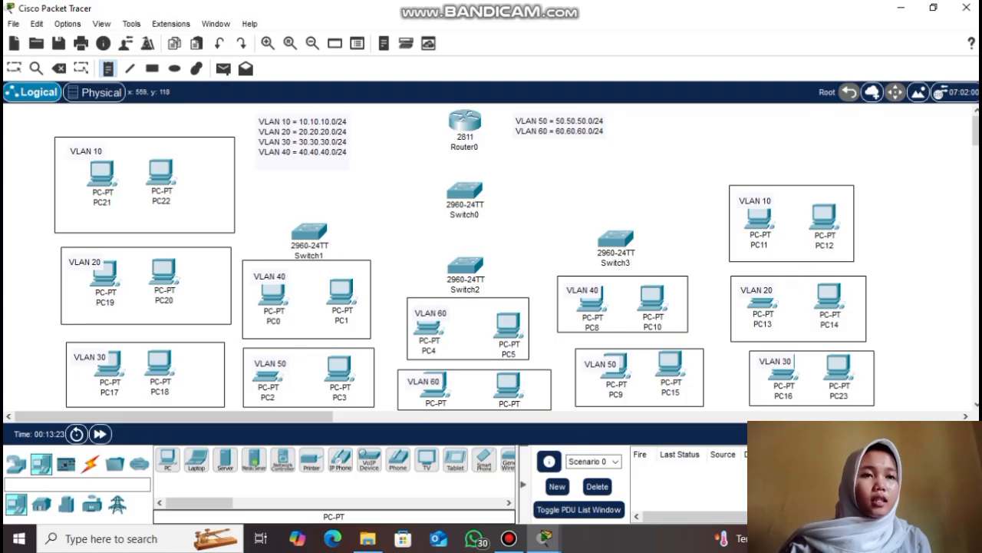
Append the line 'VLAN 70 = 70.70.70.0/24' to the VLAN 50/60 subnet note
left_click(597, 126)
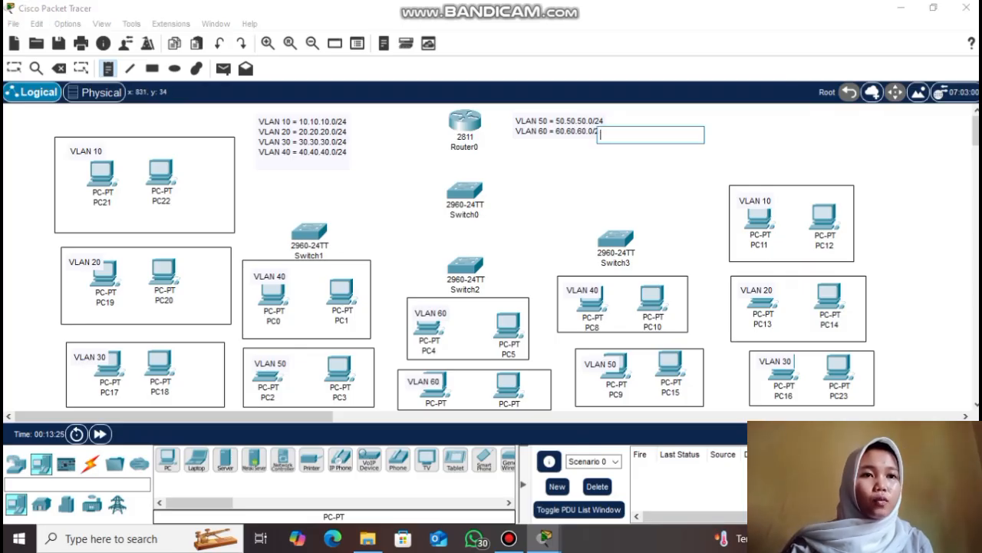
left_click(554, 123)
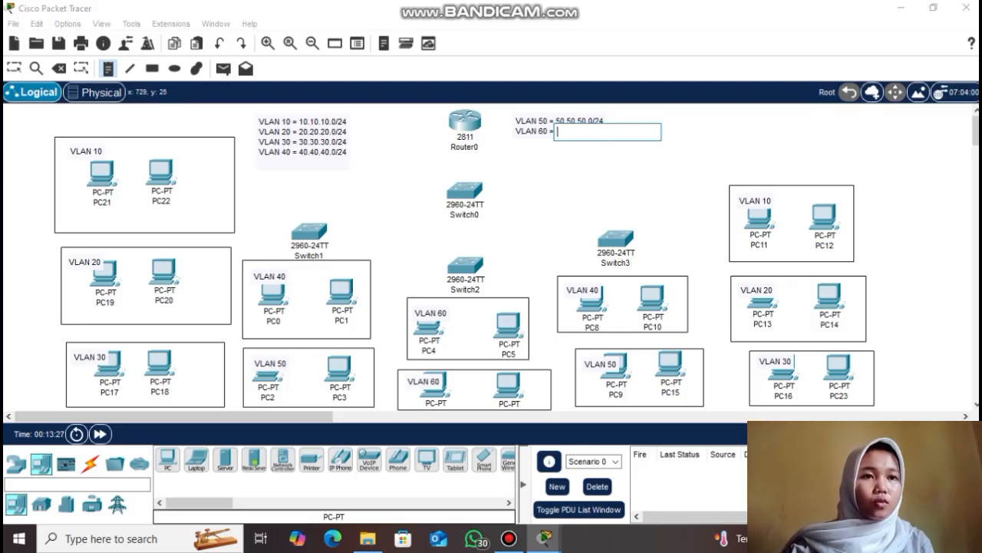
left_click(543, 121)
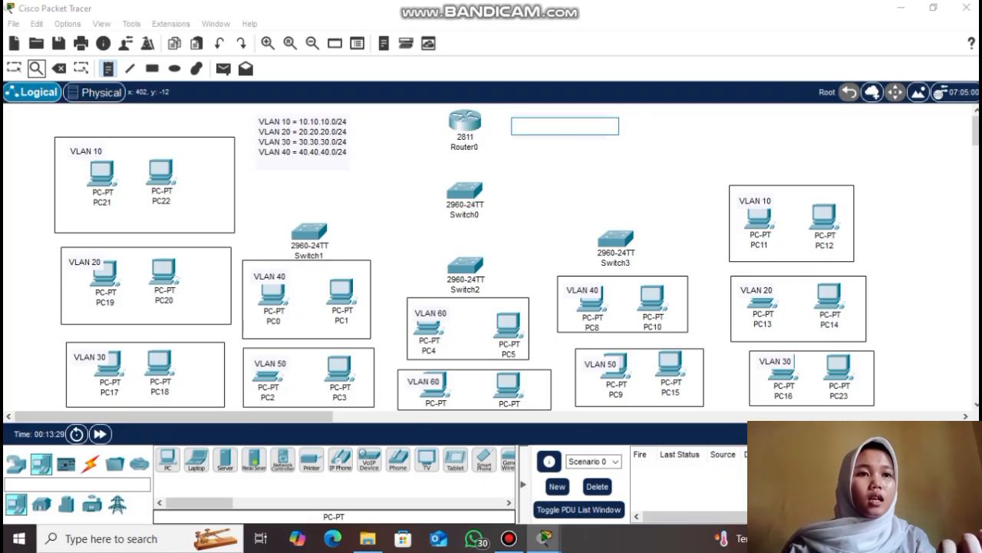
left_click(14, 69)
left_click(561, 129)
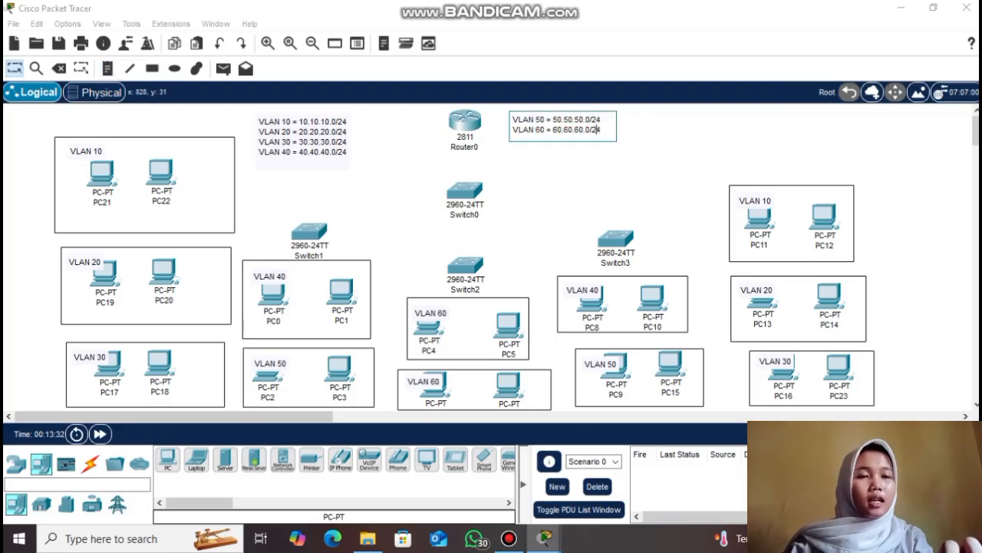
key("Return")
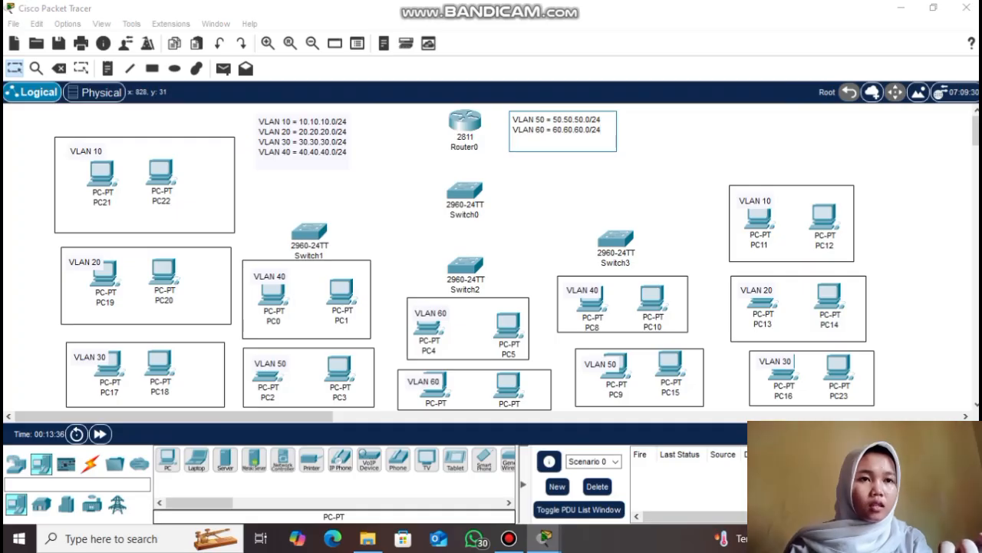
type("VLAN 70 = 70.70")
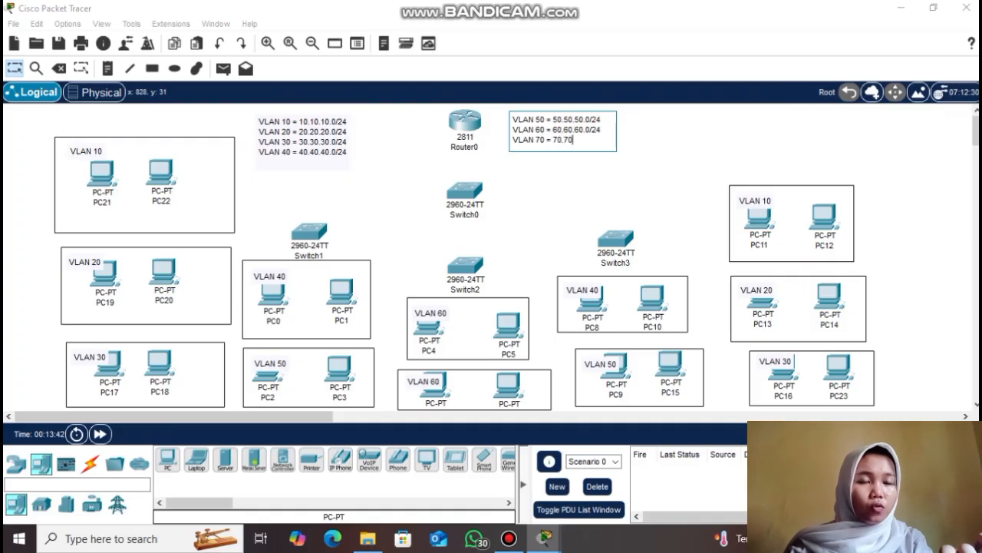
type(".70.0/24")
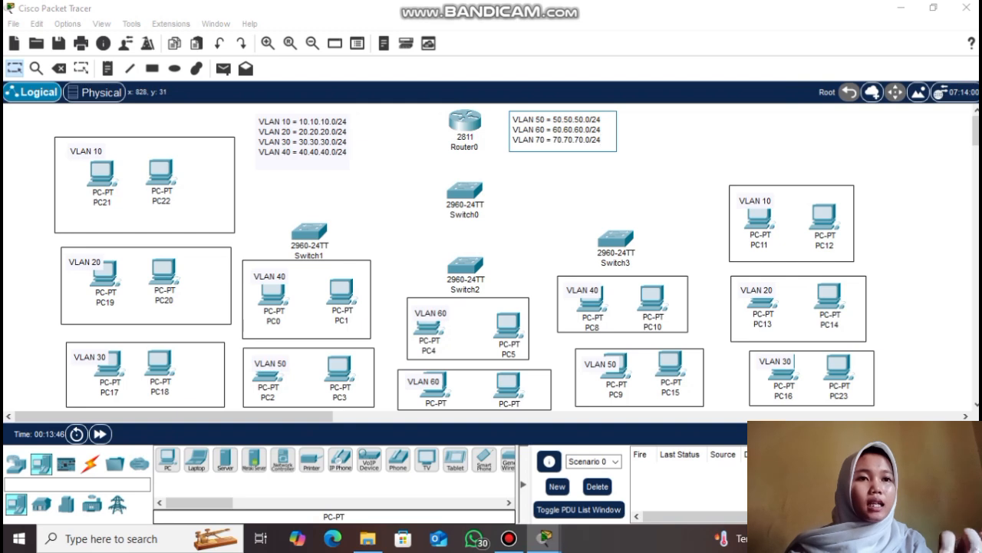
key("Escape")
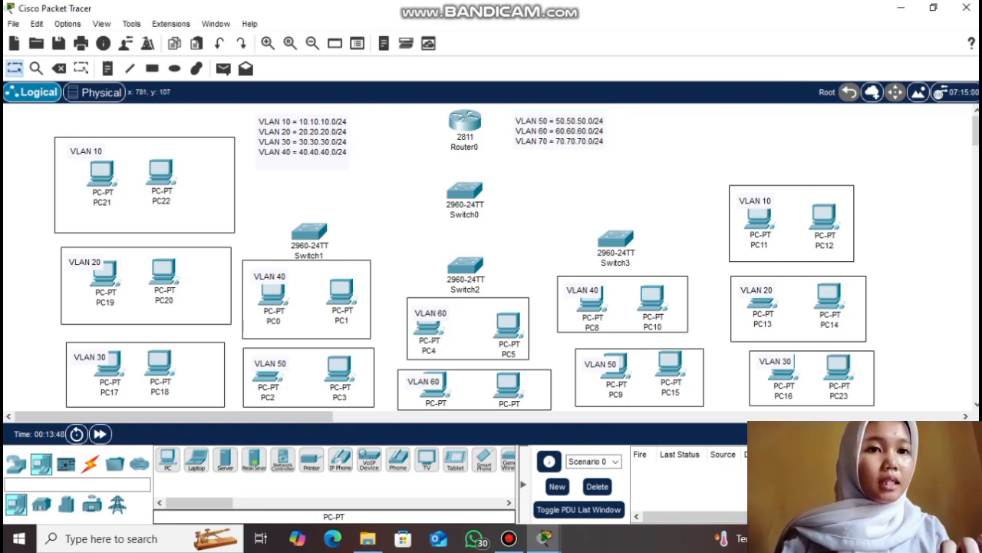
Cable Router0 to Switch0 and Switch0 to Switch3 with automatic connections
left_click(168, 460)
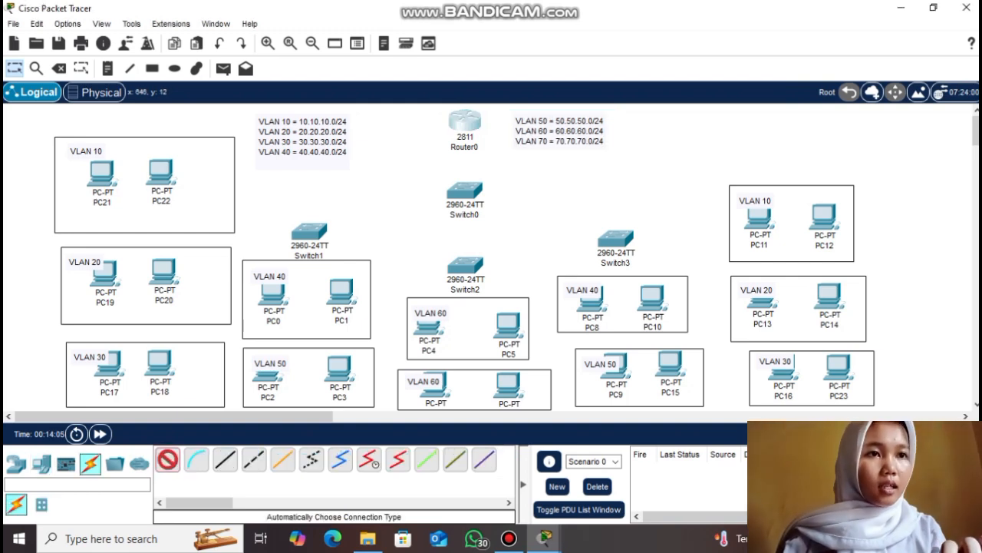
left_click(465, 122)
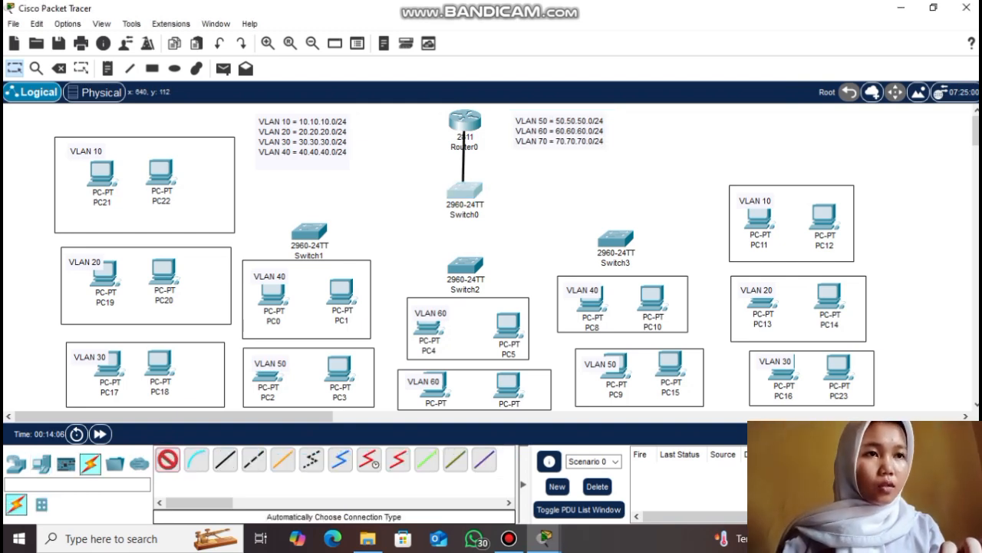
left_click(465, 190)
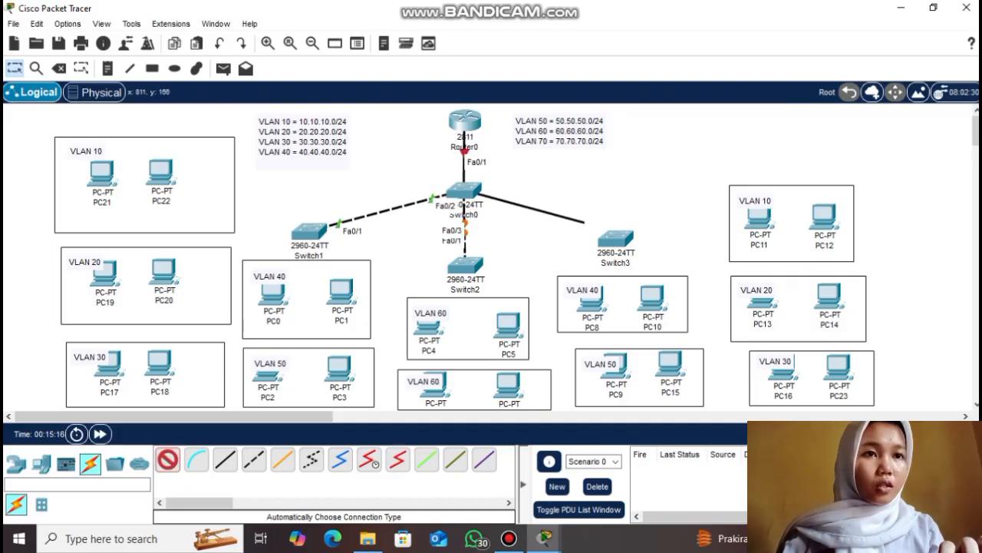
left_click(614, 238)
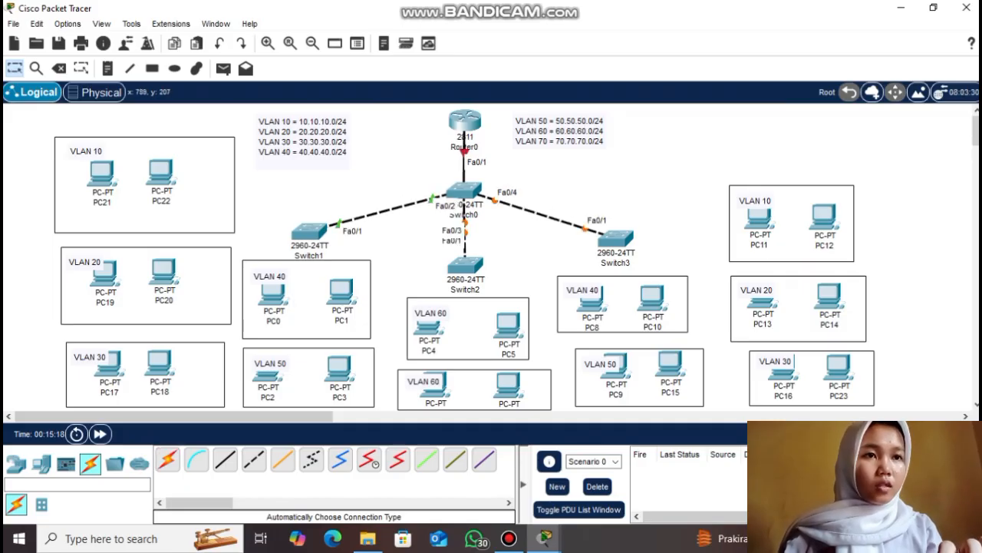
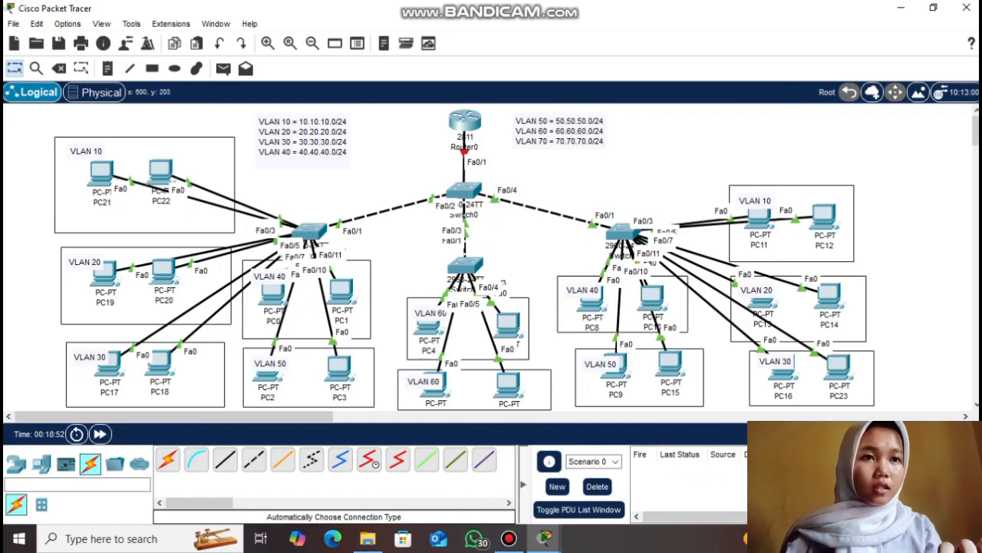
Open Switch0's device window from the topology
left_click(463, 189)
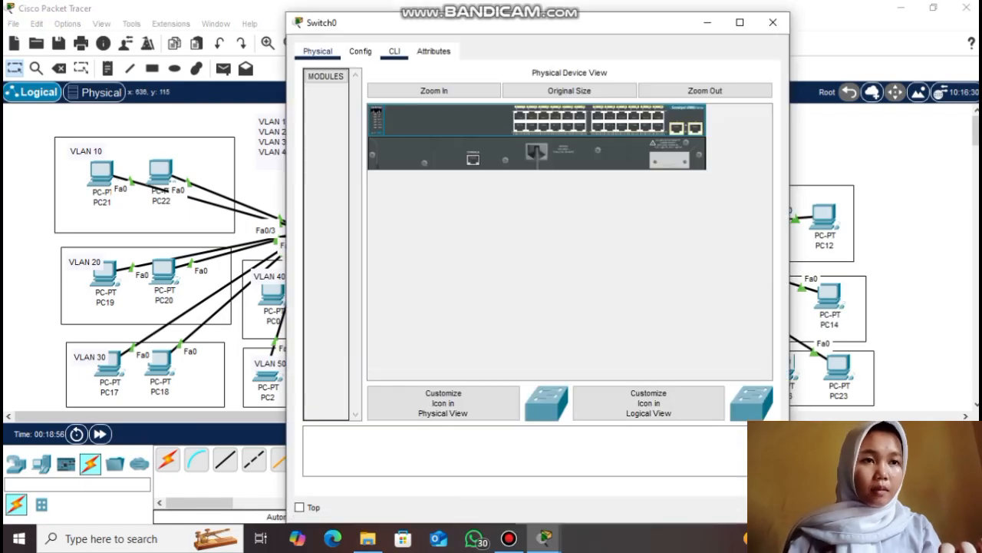
Make Switch0 a VTP server in domain sekolahan.id.com with a VTP password
left_click(395, 52)
key("Return")
key("Return")
type("EN")
key("Return")
type("CONF T")
key("Return")
type("vtp mode server")
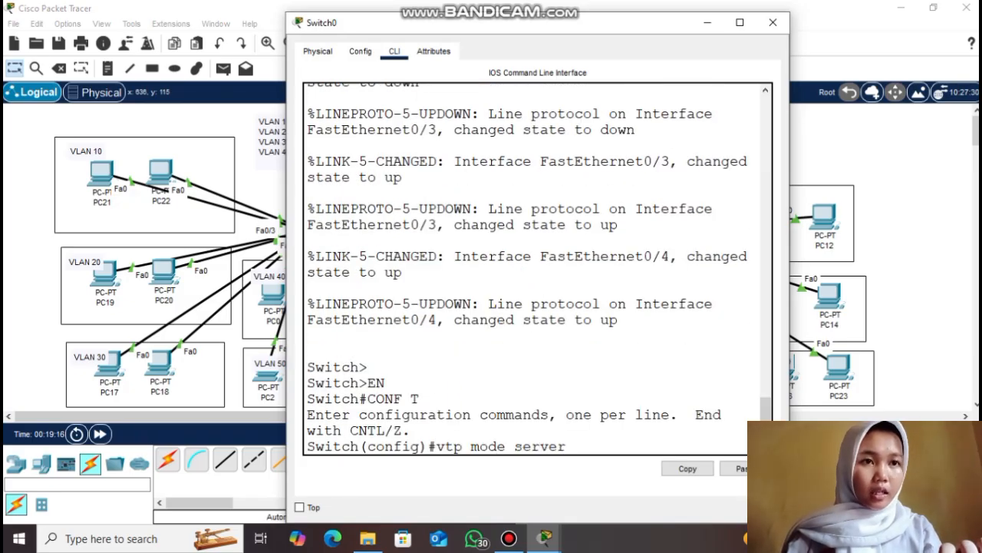
key("Return")
type("vtp ")
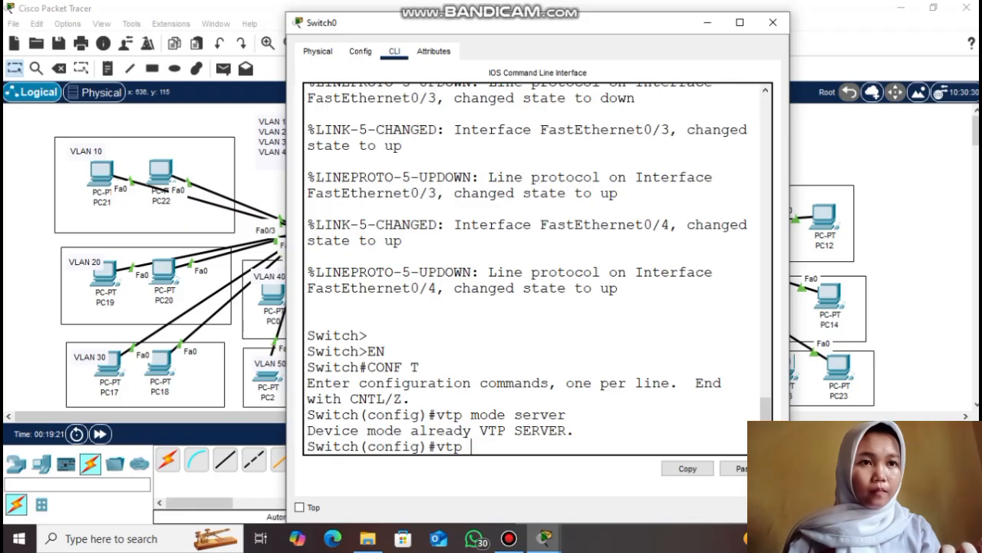
type("domain sekolahan.id.com")
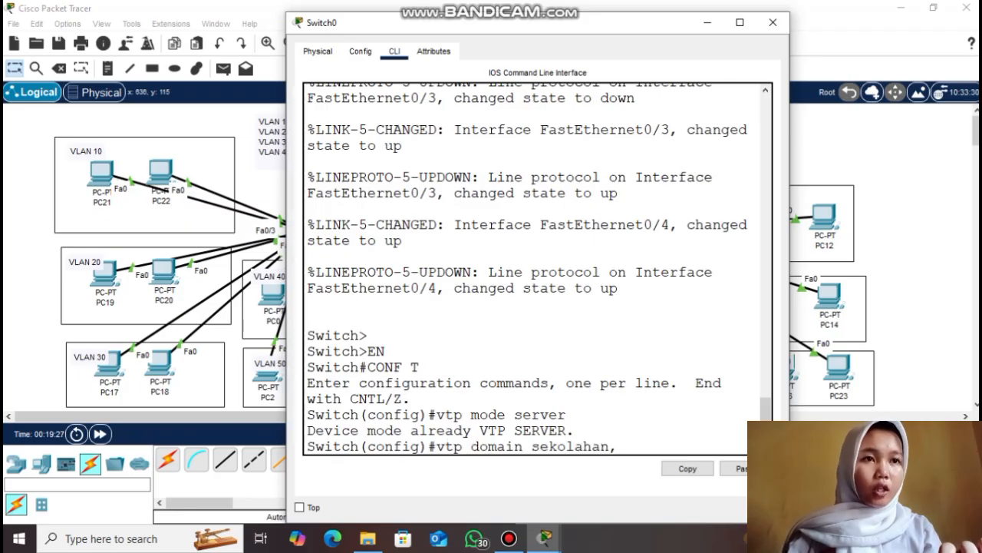
key("Return")
type("vtp")
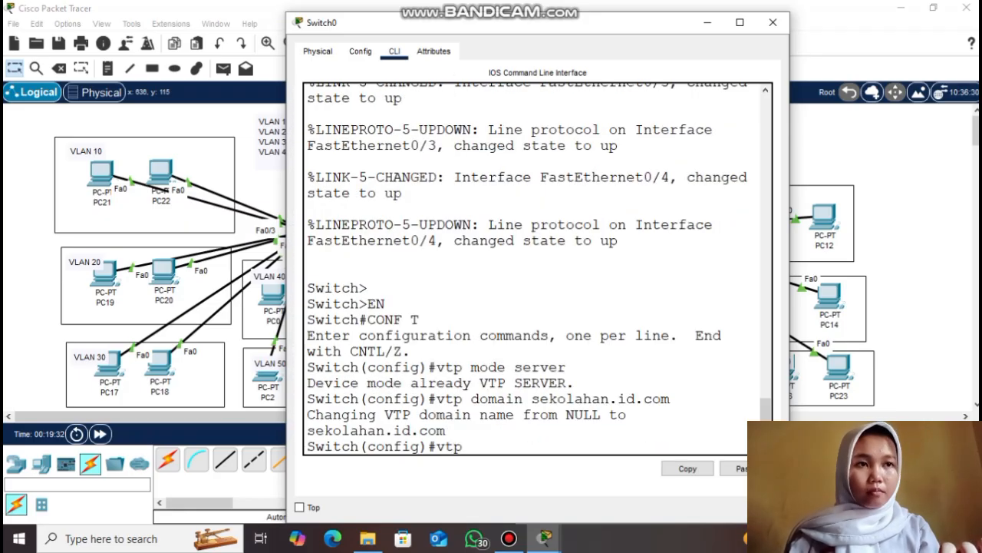
type(" password 123")
key("Return")
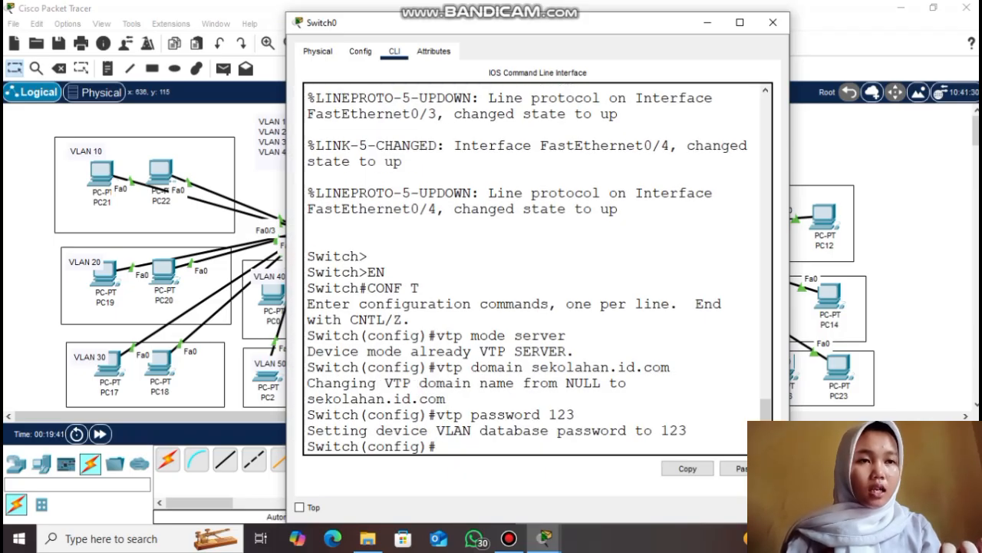
Set Switch0 ports Fa0/1–Fa0/4 to trunk mode with interface range
left_click_drag(645, 28, 866, 44)
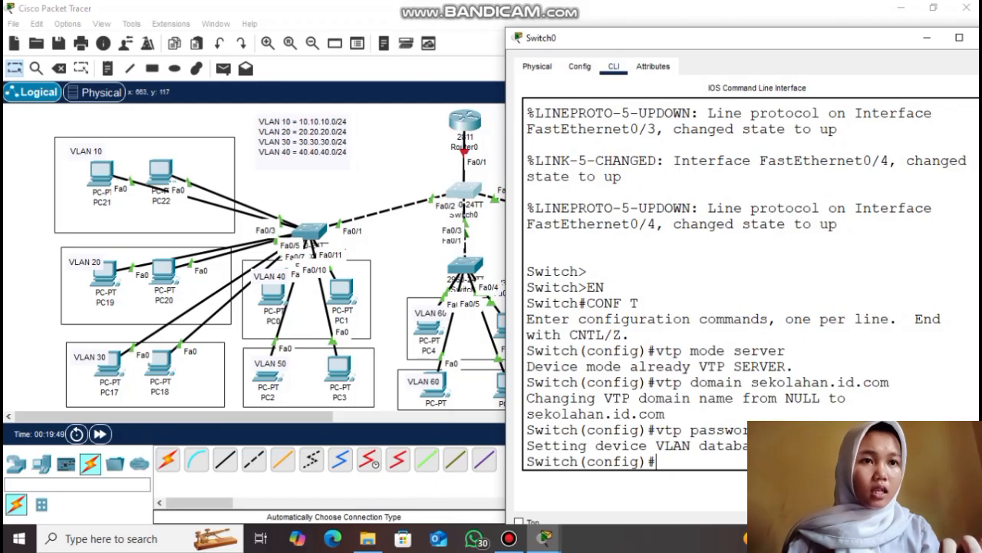
left_click_drag(689, 44, 521, 22)
key("Return")
key("Return")
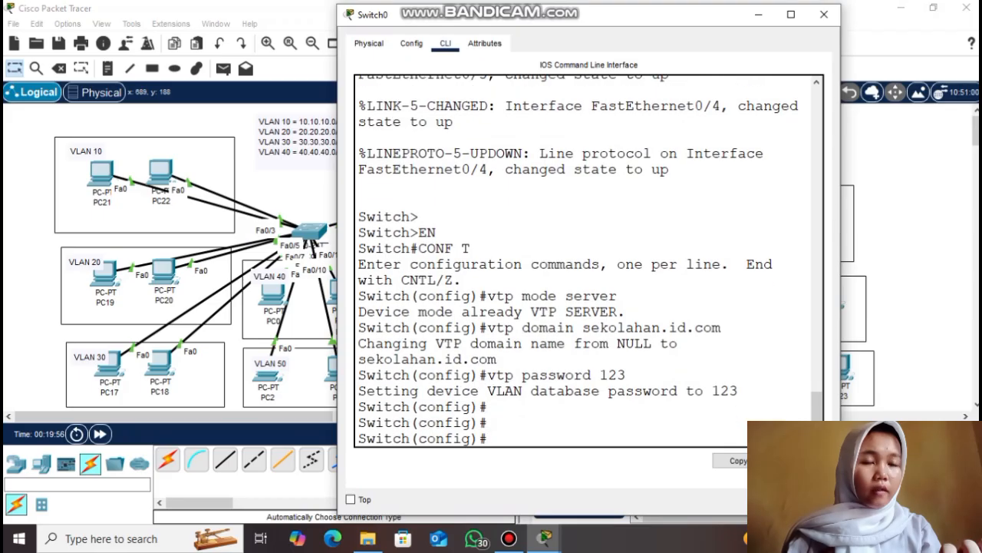
type("interface range fa")
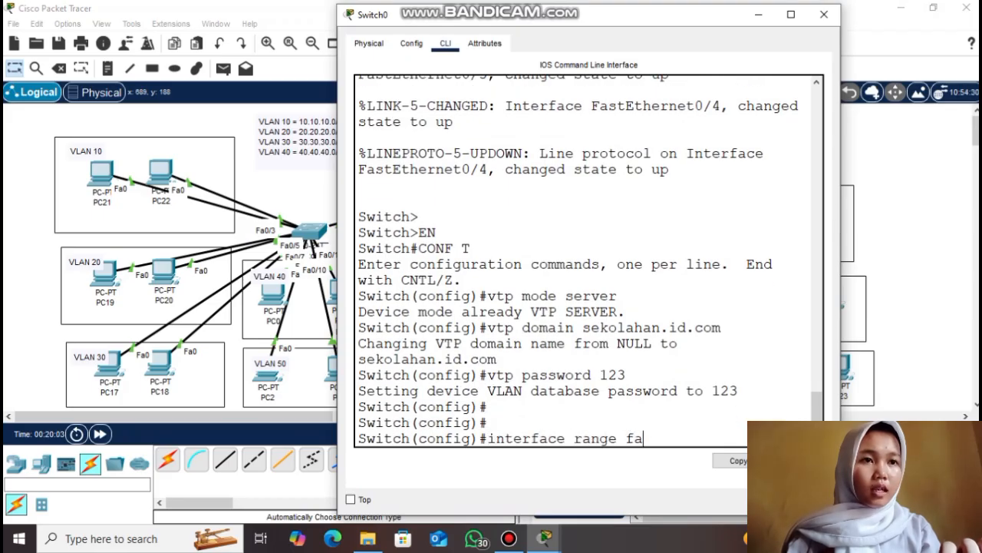
type("0/1-4")
key("Return")
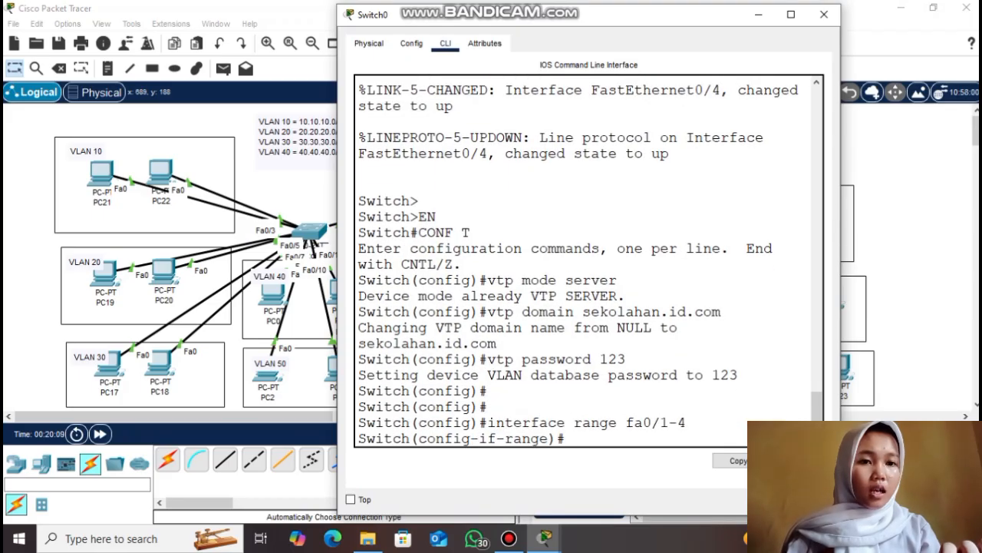
type("switchport mode trunk")
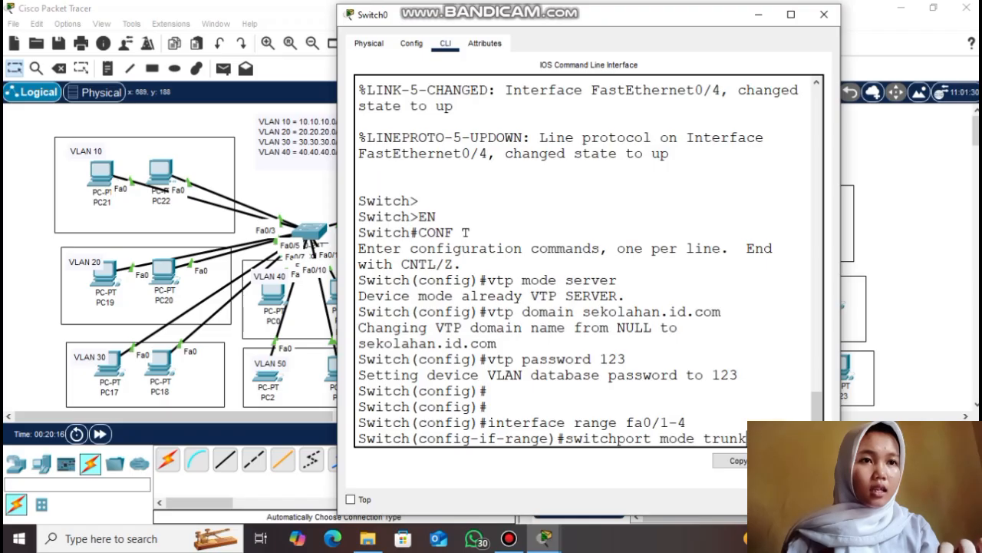
key("Return")
key("Return")
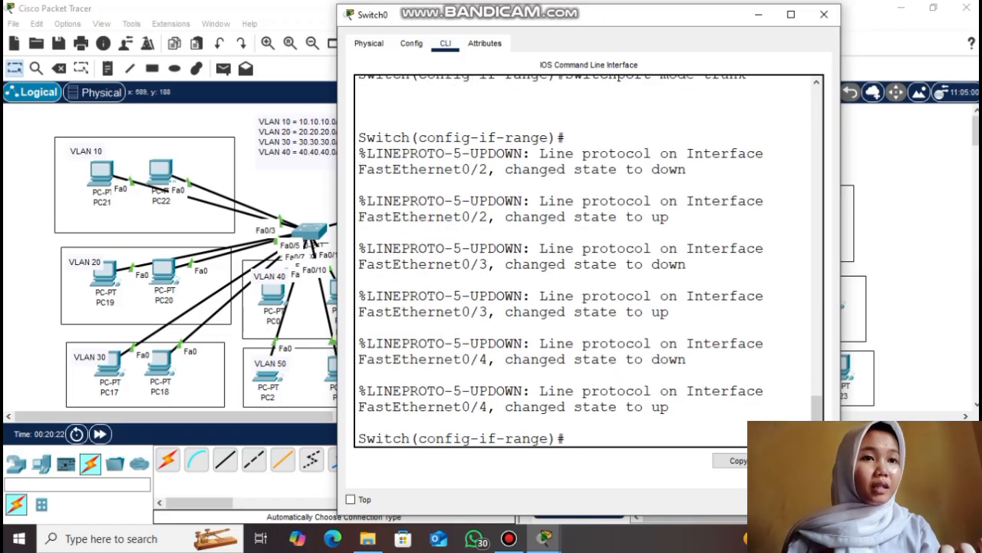
type("exit")
key("Return")
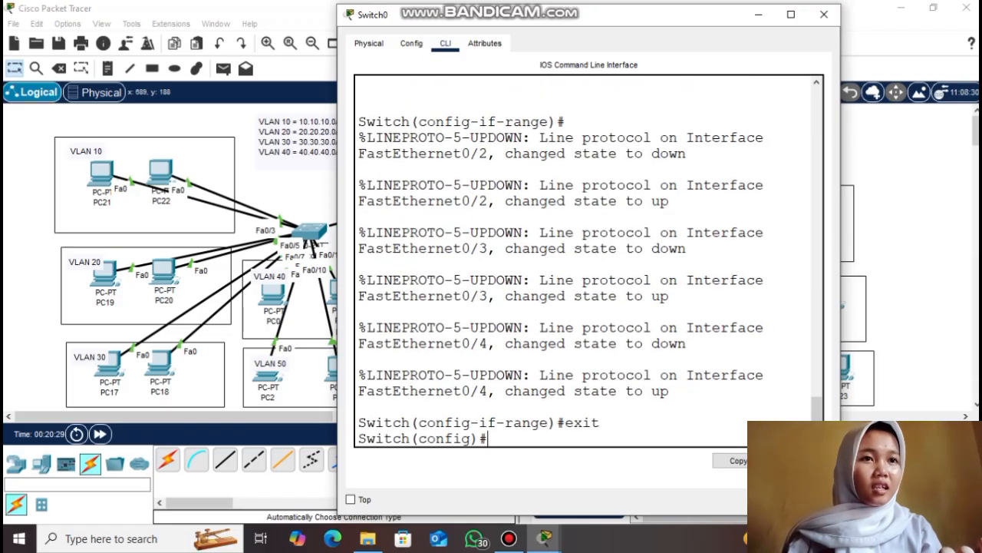
Check Switch0's VTP status, highlighting the sekolahan.id.com domain name
key("Return")
type("do show vtp status")
key("Return")
left_click_drag(651, 138, 790, 137)
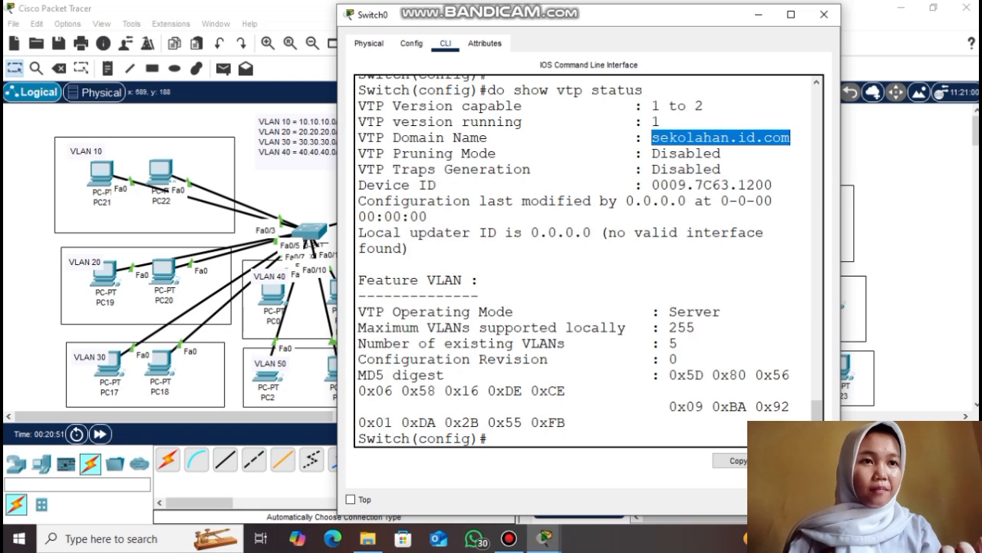
Highlight Server as Switch0's VTP operating mode in the status output
left_click(479, 295)
left_click_drag(669, 311, 721, 312)
left_click(721, 311)
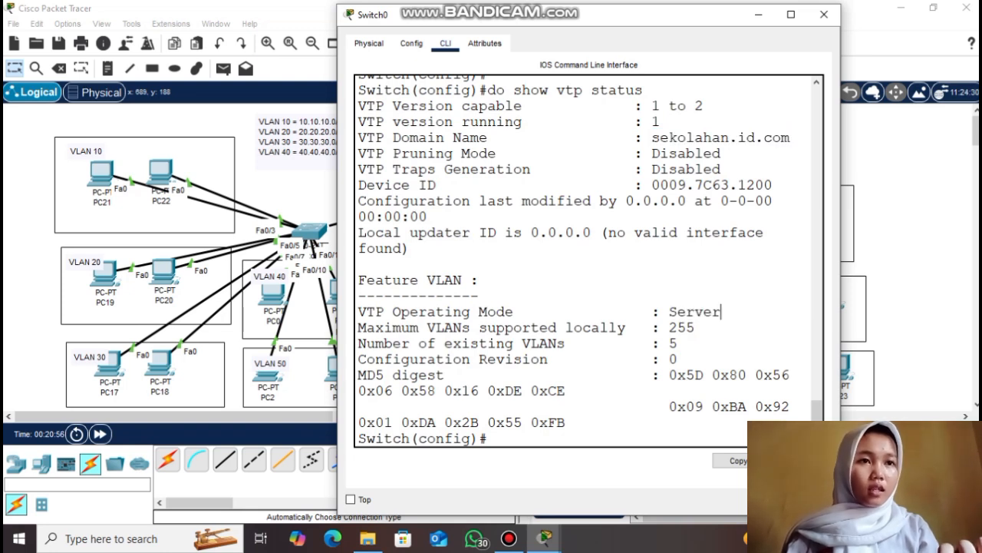
Confirm Fa0/2–Fa0/4 are trunking with do show interface trunk, then bring up Switch1's CLI
key("Return")
key("Return")
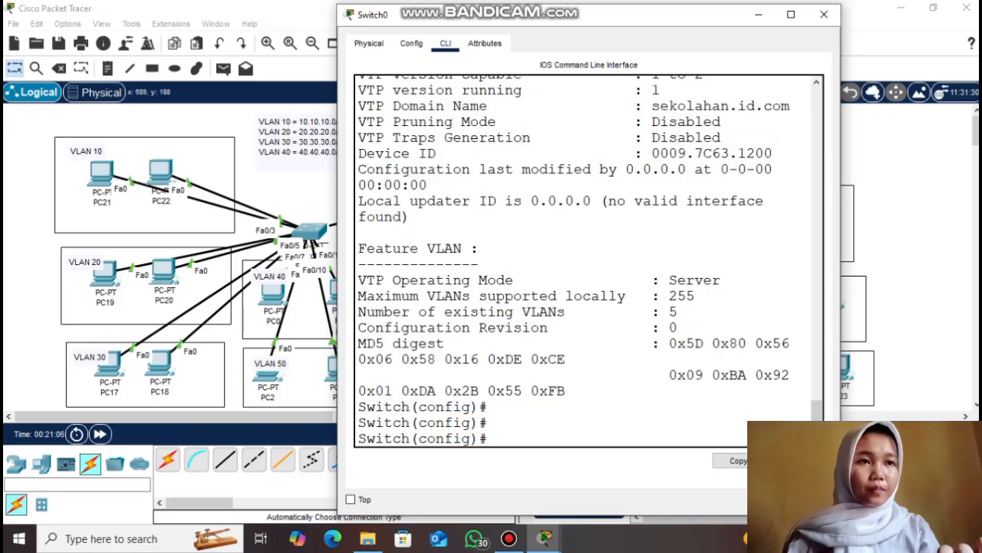
type("do sho")
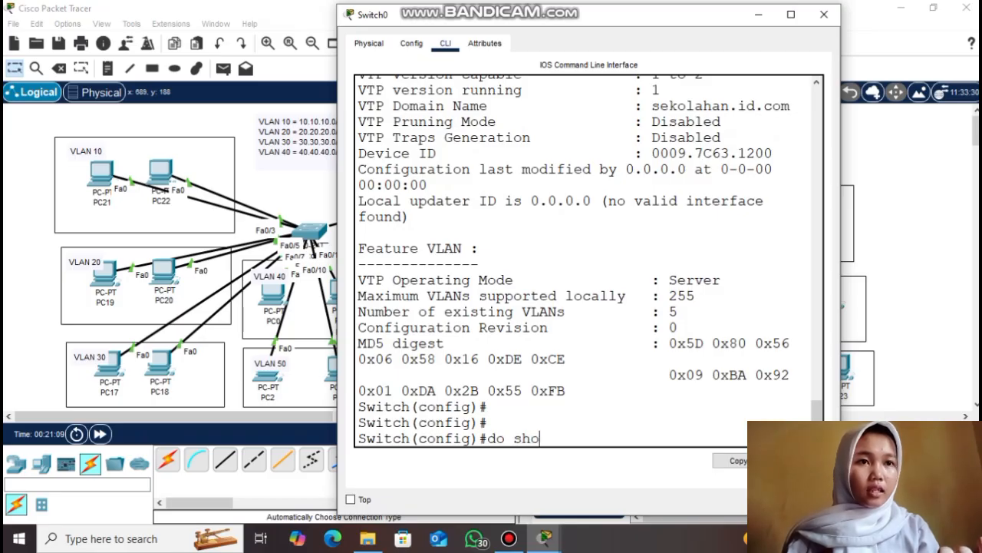
type("w interface trunk")
key("Return")
left_click_drag(456, 189, 366, 283)
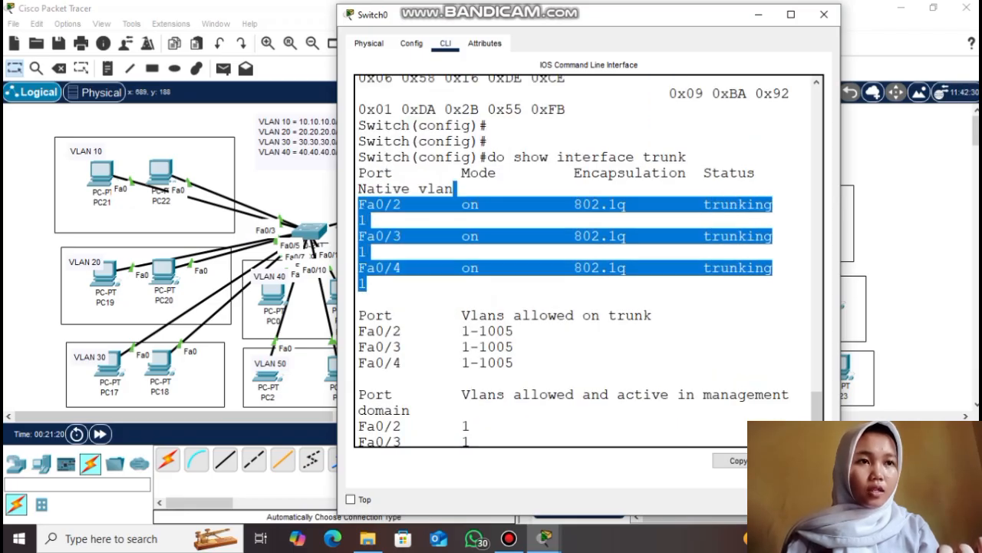
left_click(367, 284)
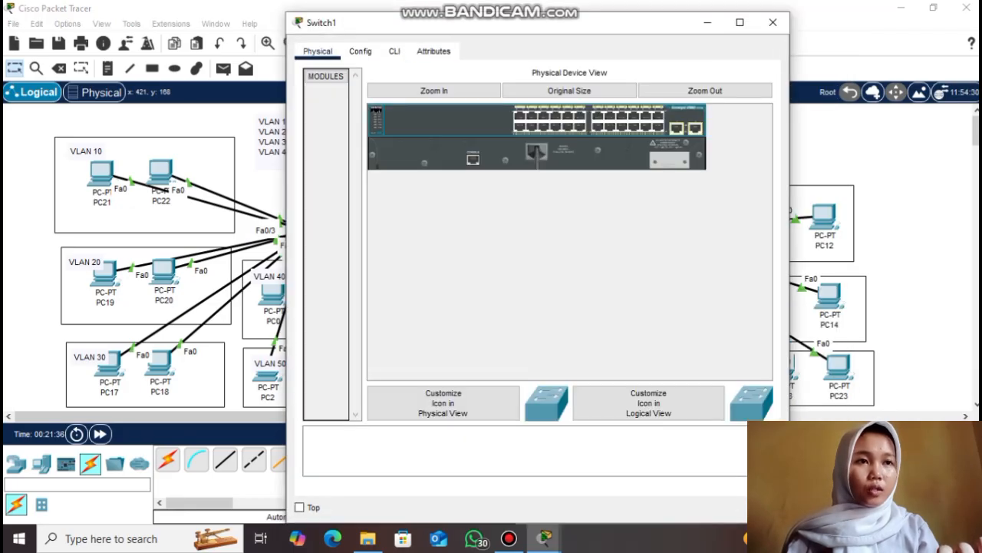
left_click(395, 50)
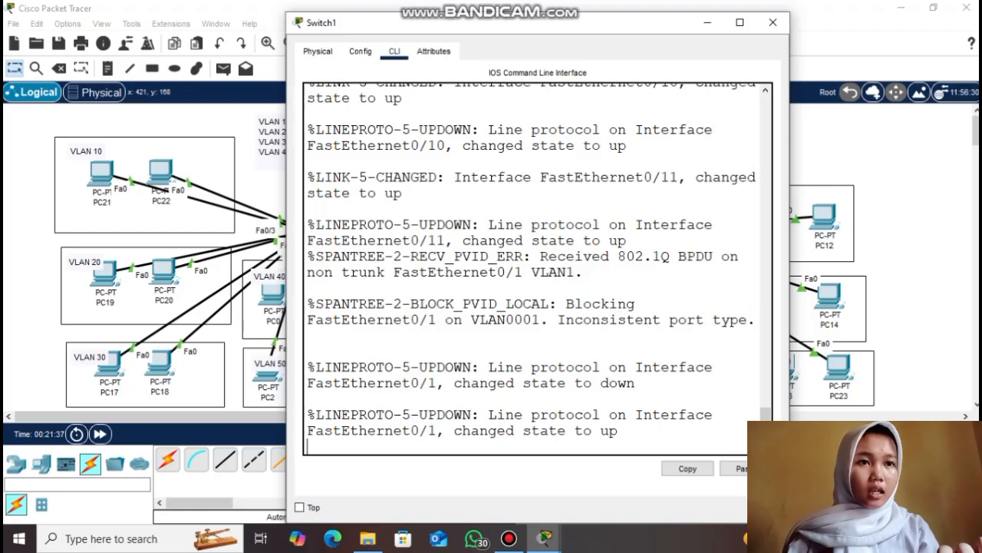
Make Switch1 a VTP client in domain sekolahan.id.com with the VTP password
key("Return")
key("Return")
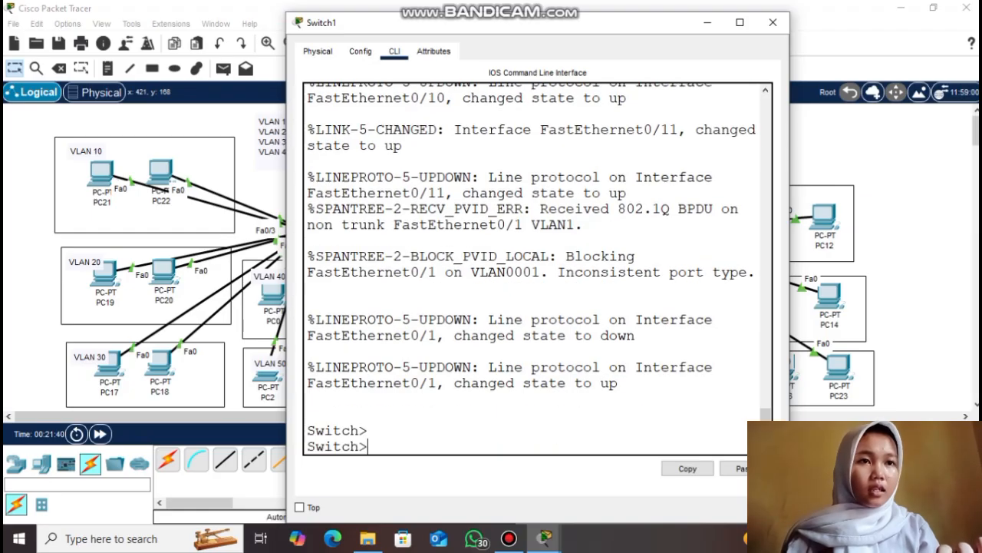
type("en")
key("Return")
type("conf t")
key("Return")
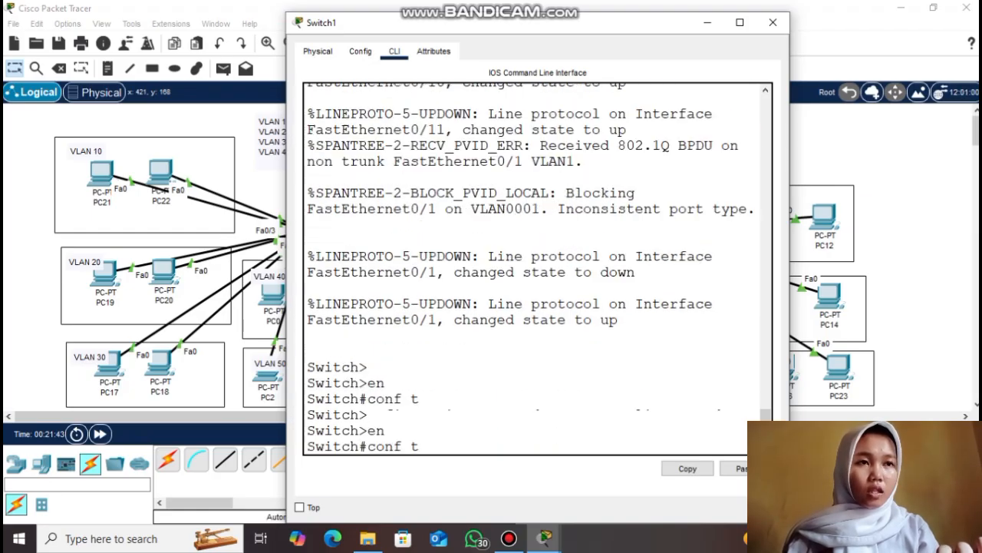
type("vtp mode client")
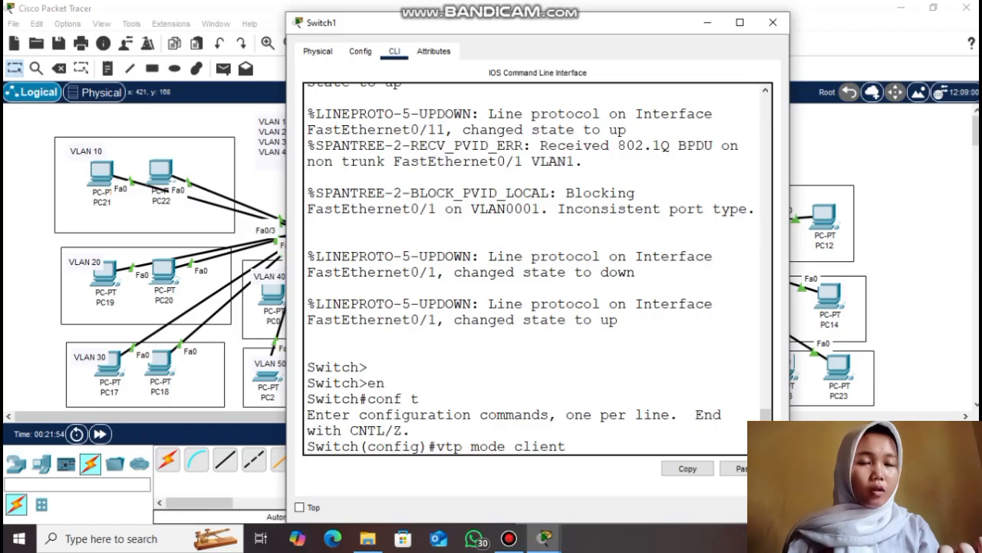
key("Return")
type("v")
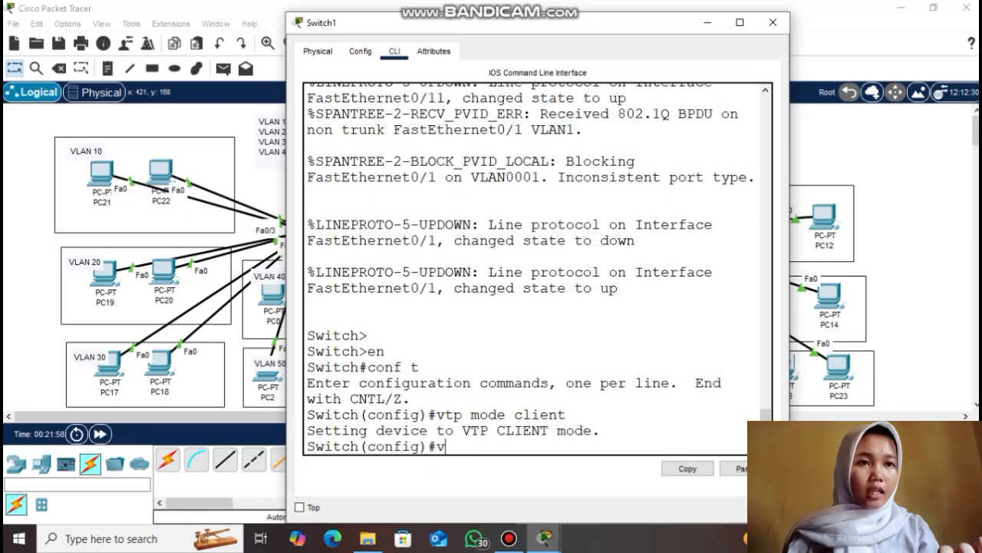
type("tp domain sekolahan.id.com")
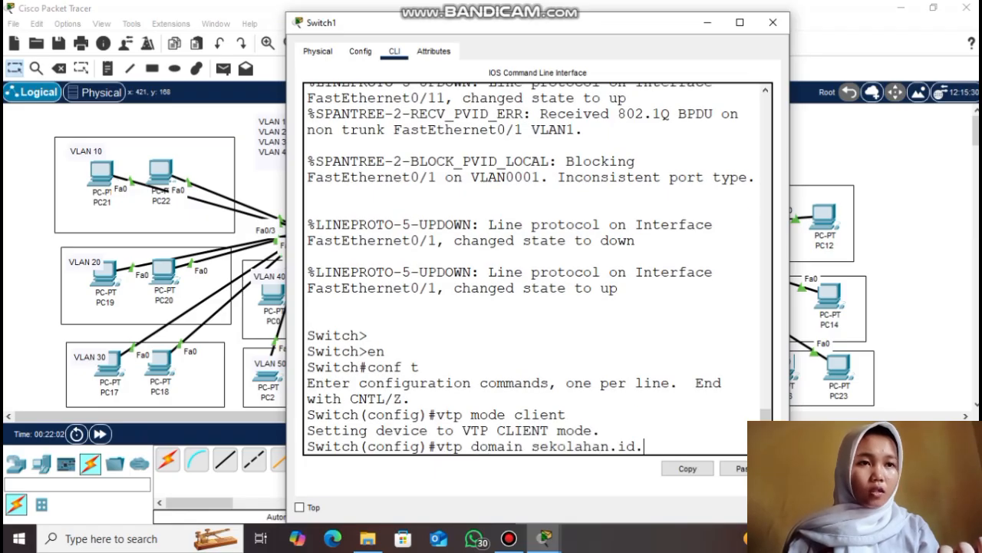
key("Return")
type("vtp password 123")
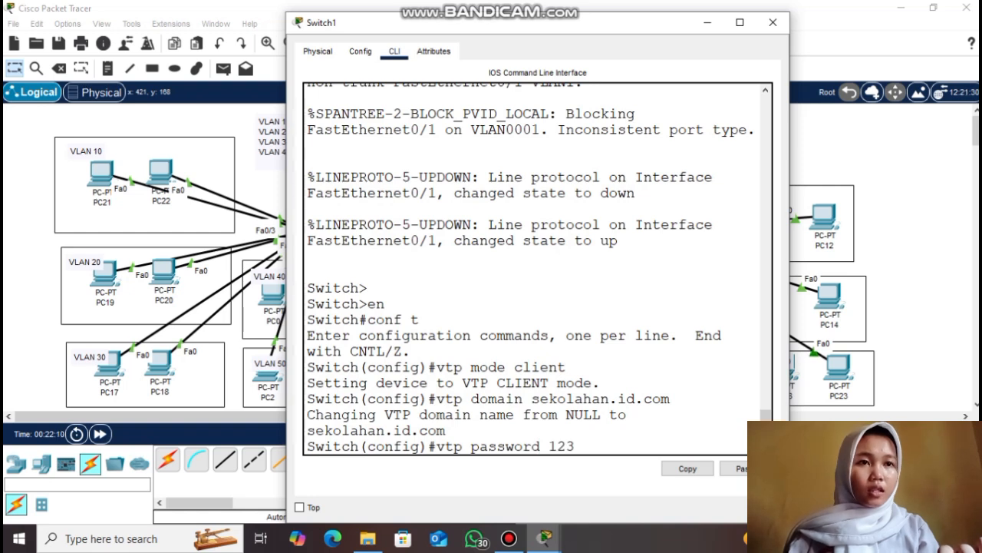
key("Return")
key("Return")
Set Switch1's Fa0/1 port to trunk mode
type("interface fa0/1")
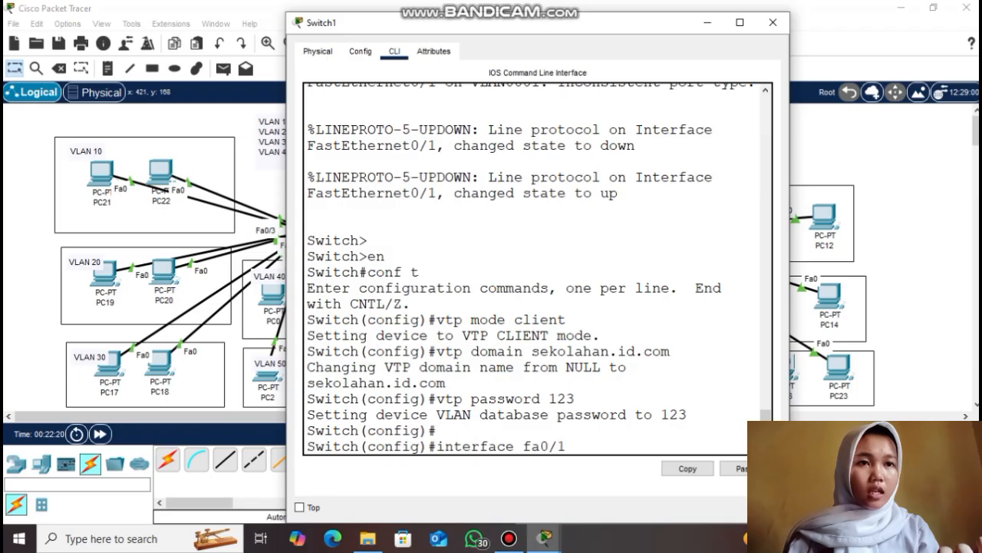
key("Return")
type("switchp")
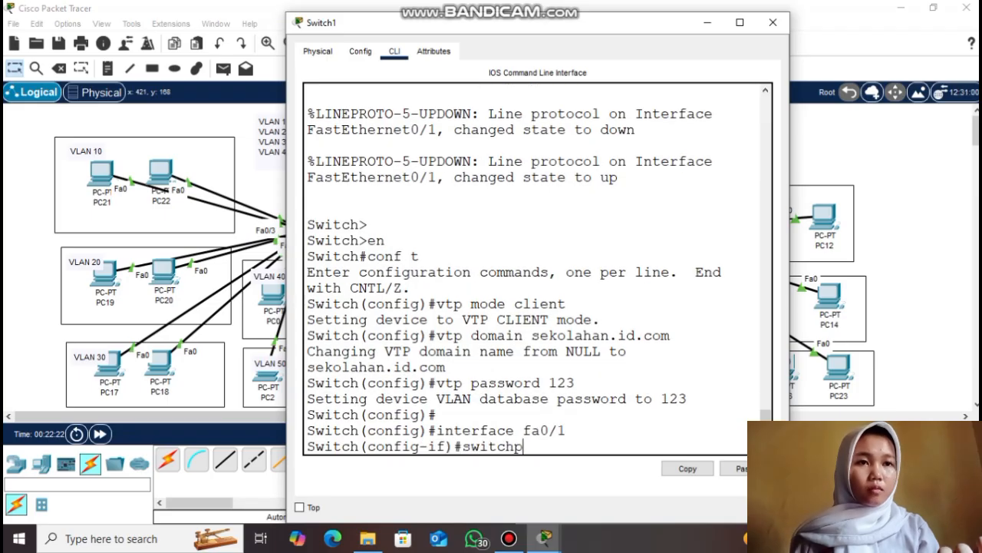
type("ort mode trunk")
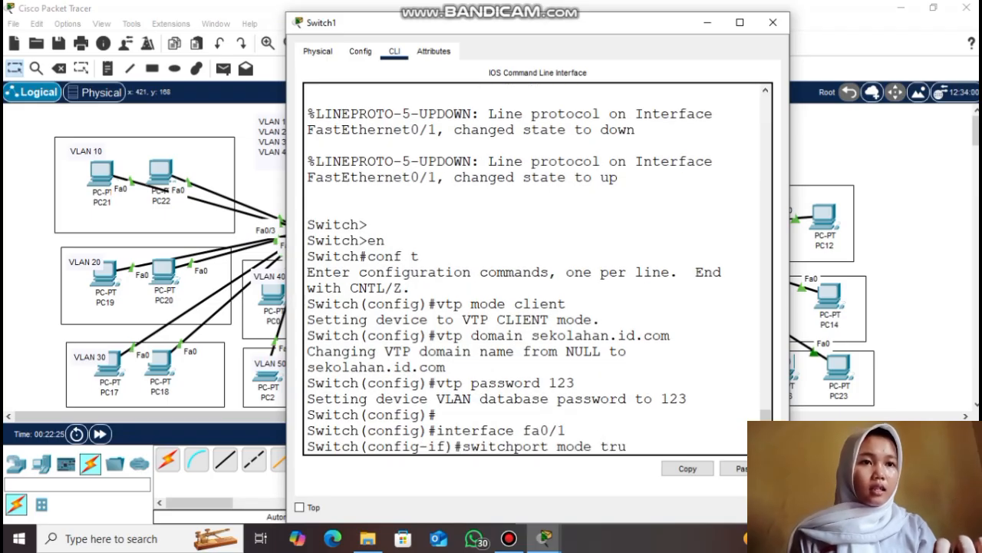
key("Return")
type("exit")
key("Return")
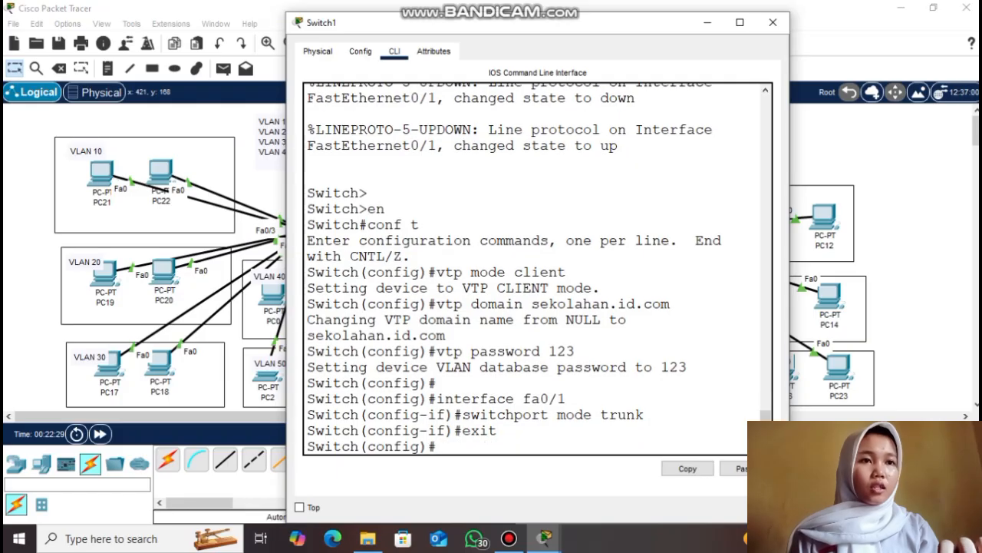
Close Switch1's window and open Switch2's CLI
left_click(772, 22)
left_click(636, 235)
left_click(394, 51)
Make Switch2 a VTP client in domain sekolahan.id.com with the VTP password
key("Return")
key("Return")
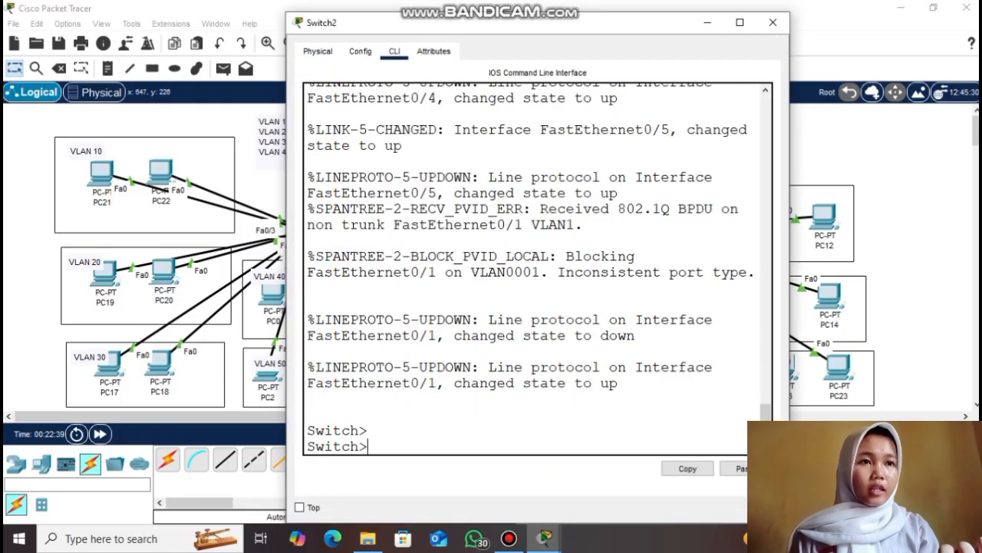
type("en")
key("Return")
type("conf t")
key("Return")
type("vtp mode client")
key("Return")
type("vtp domain sekolahan.id.c")
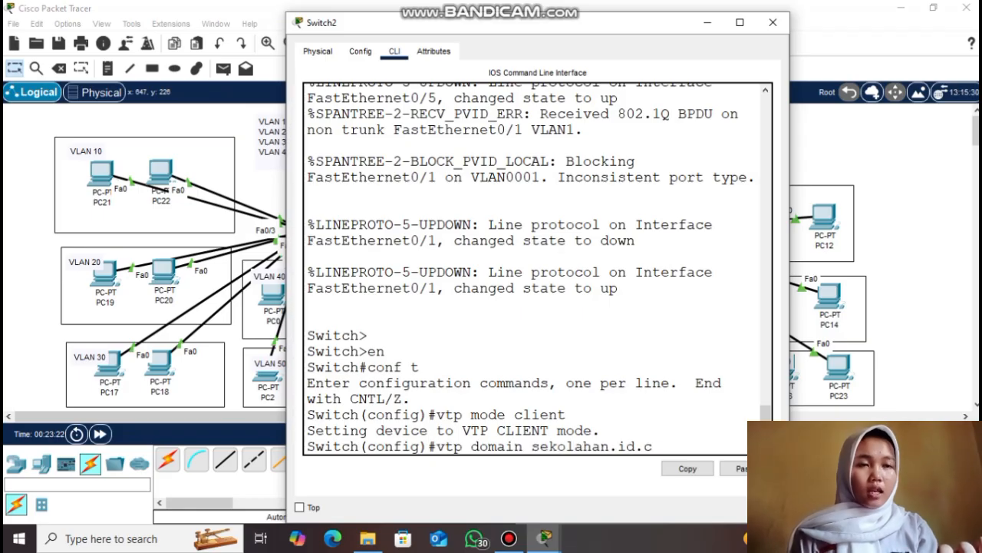
type("om")
key("Return")
type("vtp password ")
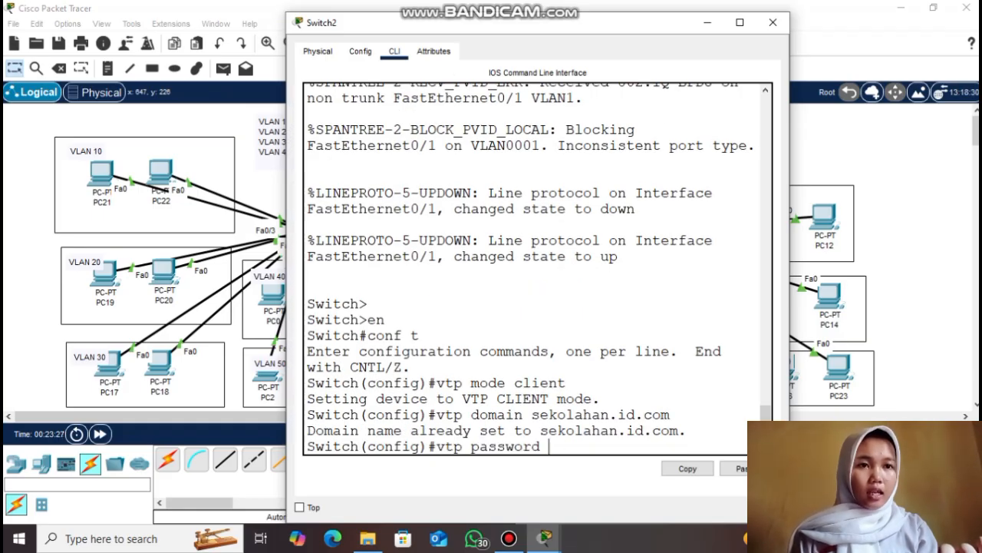
type("123")
key("Return")
key("Return")
Trunk Switch2's Fa0/1 port and close its window
type("interface fa0/1")
key("Return")
type("switchport mode trunk")
key("Return")
type("exit")
key("Return")
left_click(707, 22)
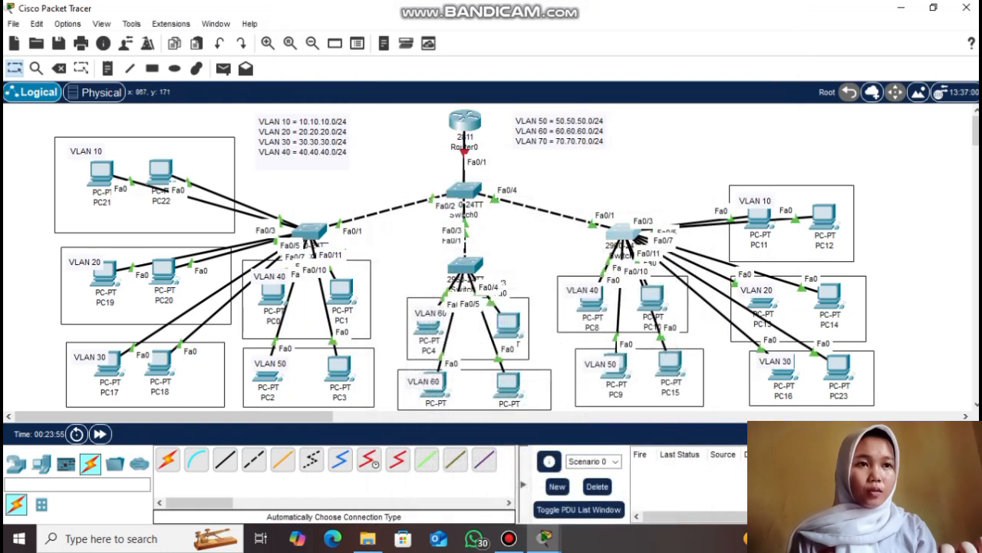
Make Switch3 a VTP client in domain sekolahan.id.com with the VTP password
left_click(625, 228)
left_click(395, 51)
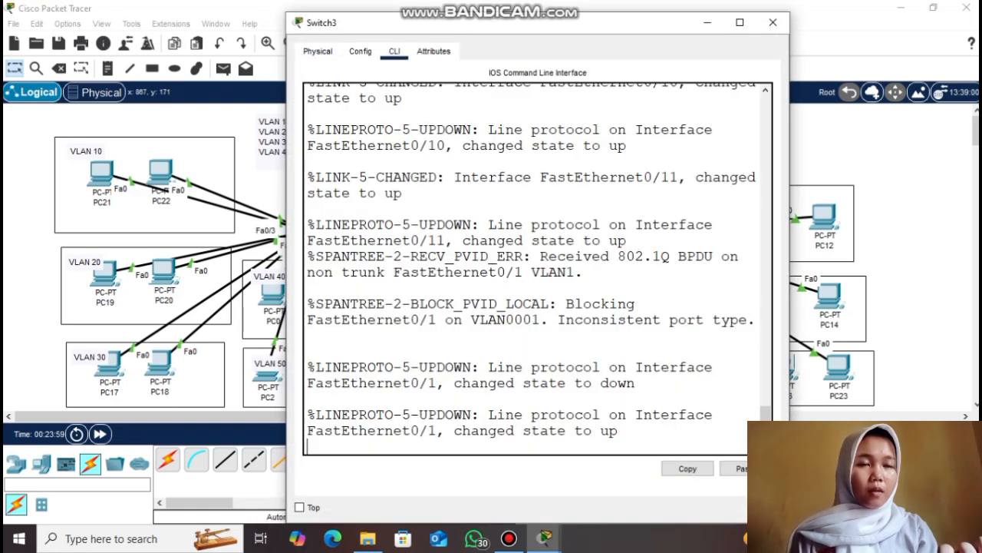
key("Return")
key("Return")
type("en")
key("Return")
type("con")
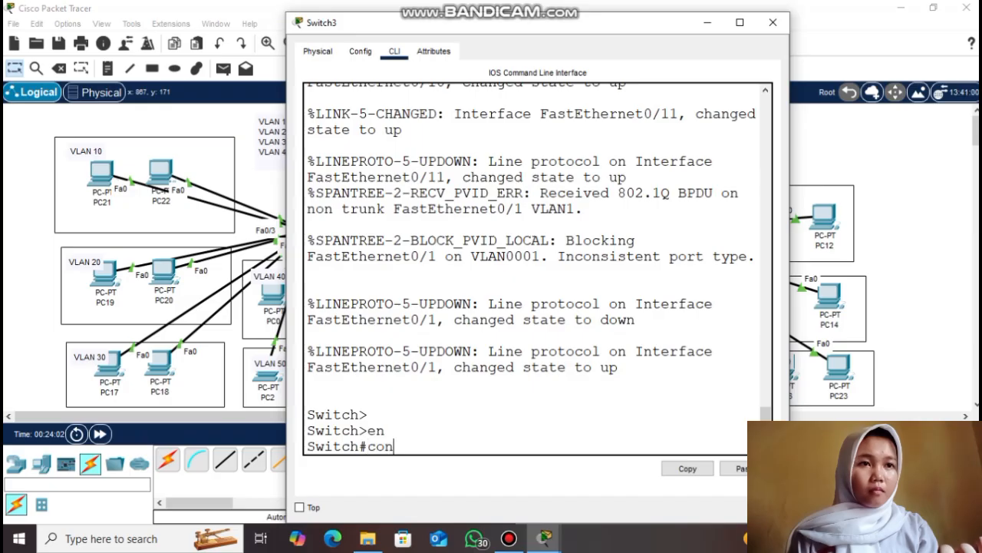
type("f t")
key("Return")
type("vtp mode client")
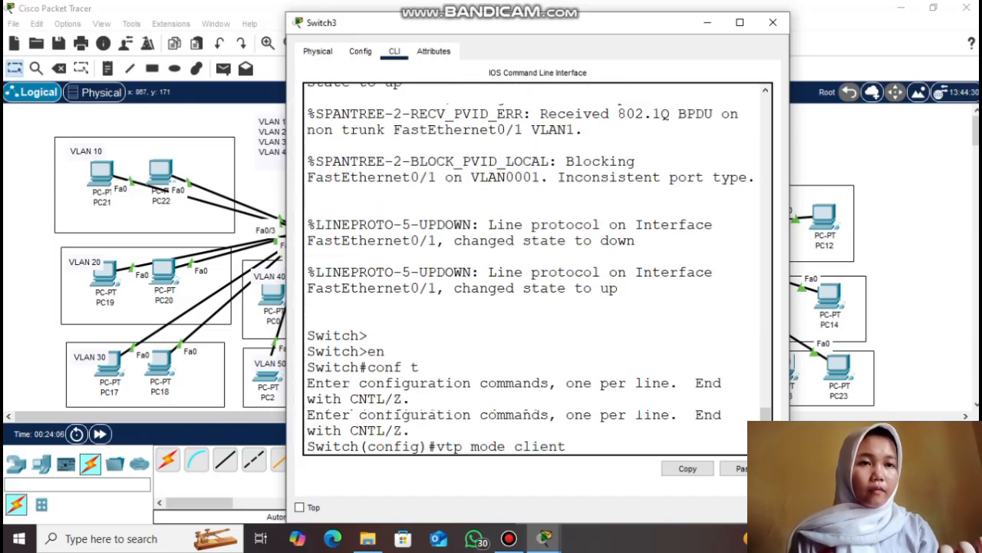
key("Return")
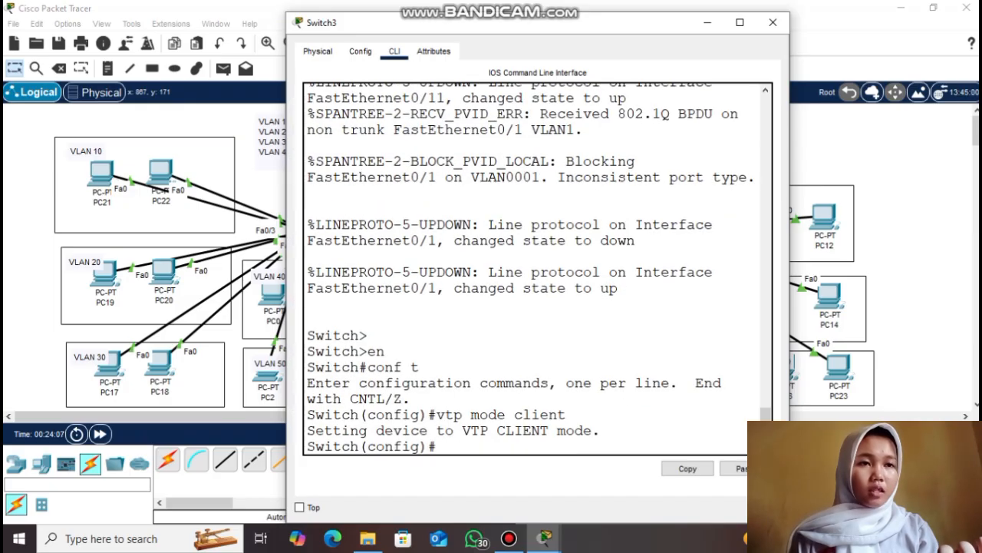
type("vtp")
type("main ")
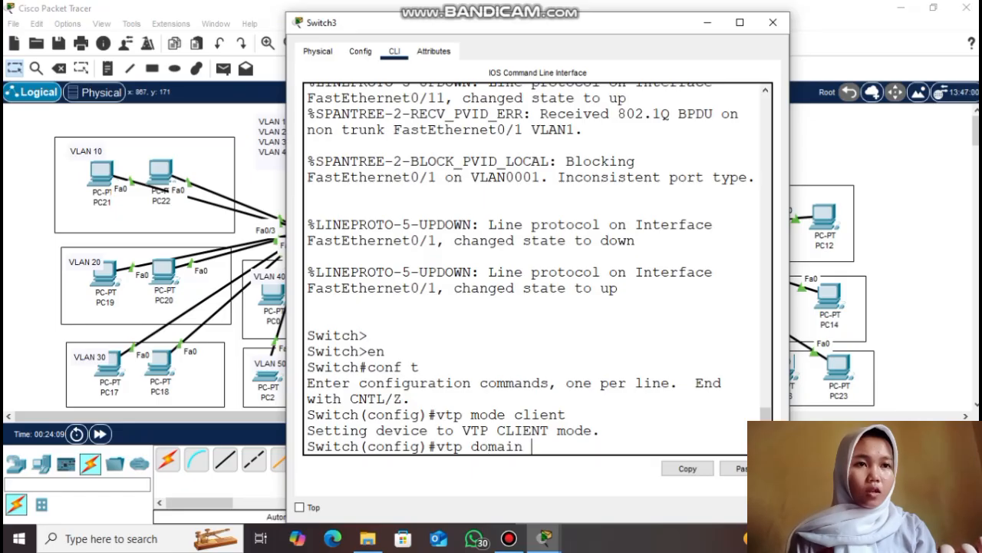
type("sekolahan.id.com")
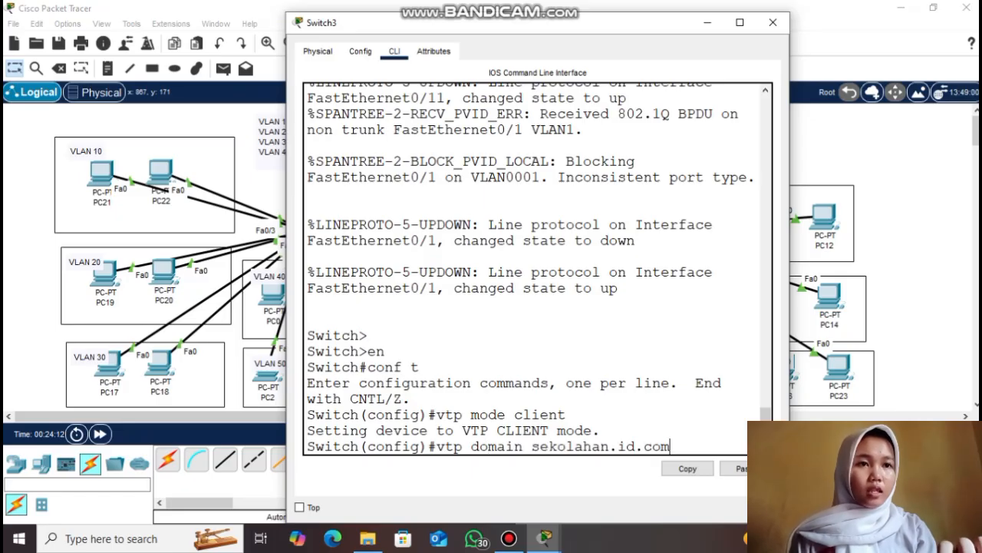
key("Return")
type("vtp password 123")
key("Return")
key("Return")
Trunk Switch3's Fa0/1 port and put its window away
type("interface fa0/1")
key("Return")
type("switchport mode trunk")
key("Return")
type("r")
key("BackSpace")
type("exit")
key("Return")
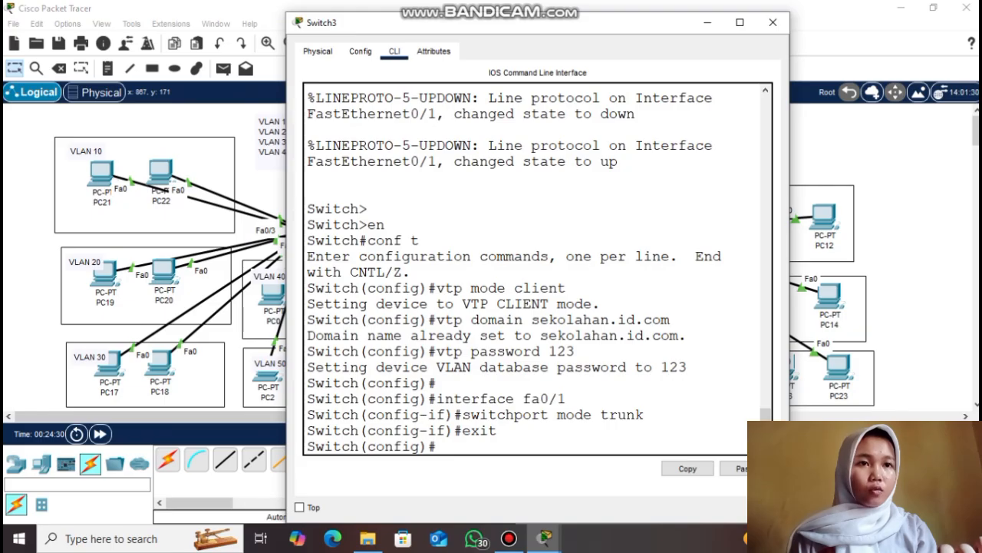
left_click(708, 23)
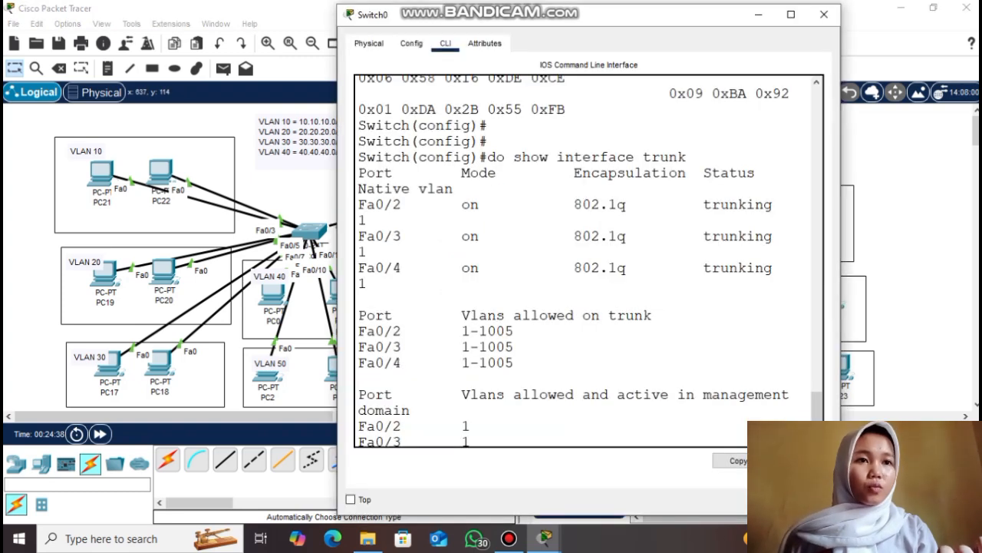
Create VLANs 10, 20, 30, 40, 50, 60 and 70 on Switch0
scroll(588, 254, "down", 3)
key("Return")
key("Return")
type("vlan 10")
key("Return")
type("vlan 20")
key("Return")
type("vlan 30")
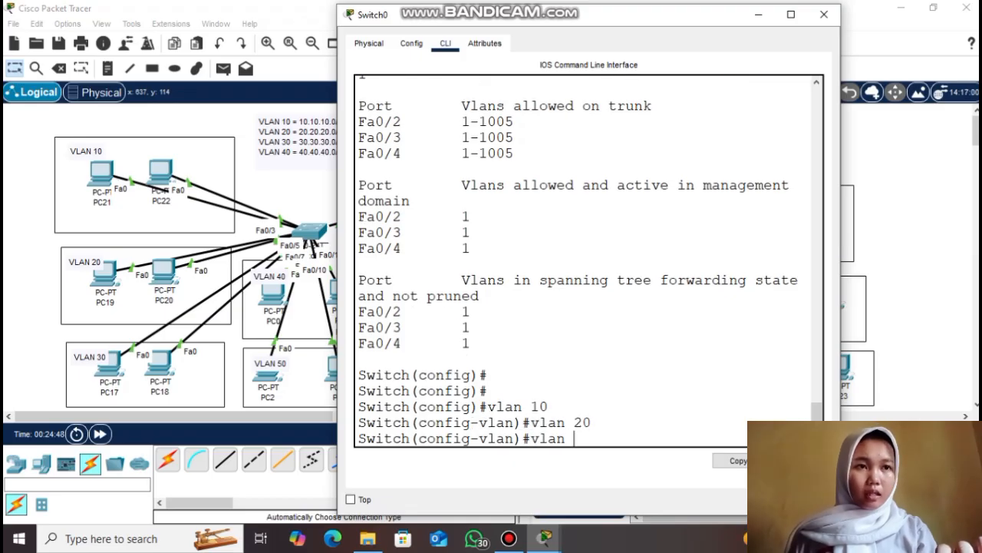
key("Return")
type("vlan)#vlan 40")
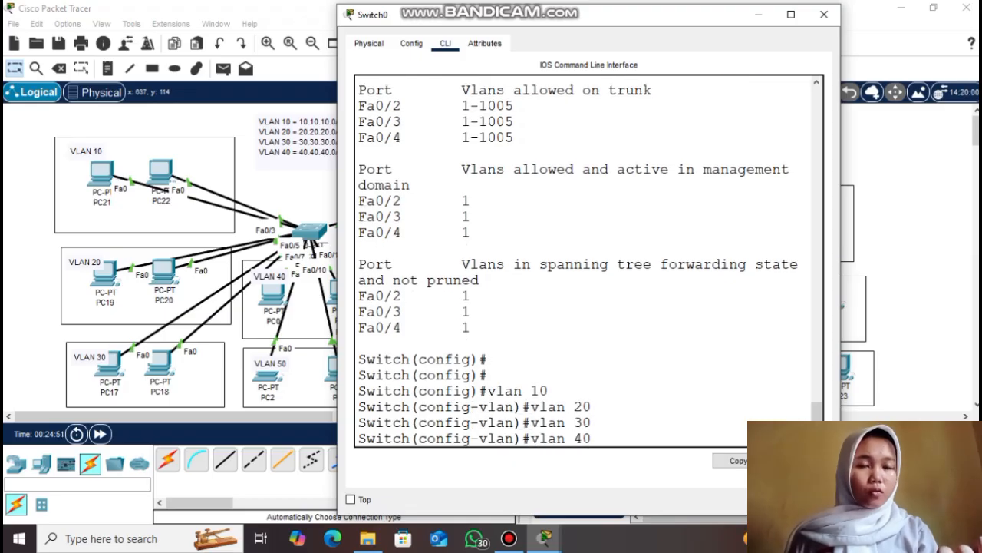
key("Return")
type("vlan 50")
key("Return")
type("vlan 60")
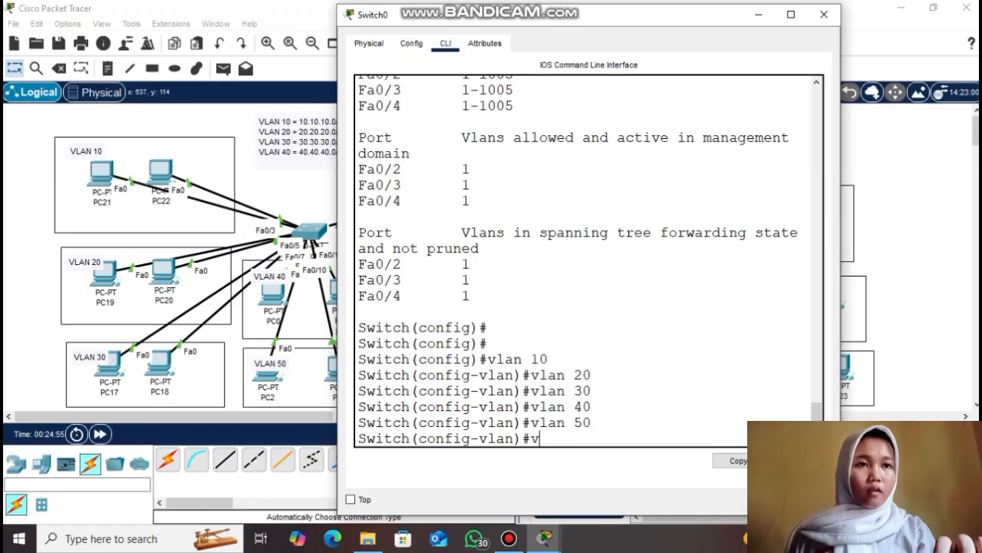
key("Return")
type("vlan 70")
key("Return")
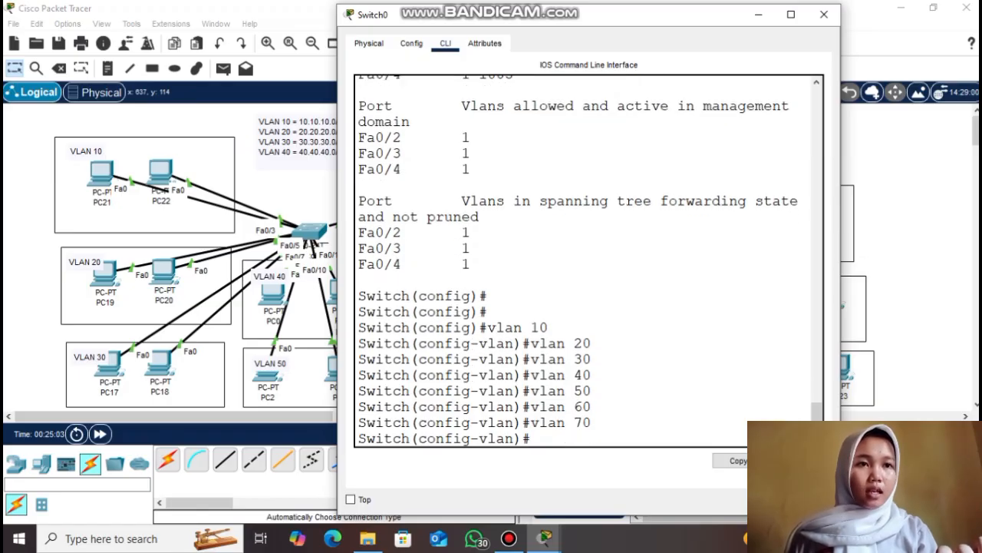
type("exit")
key("Return")
key("Return")
Verify VLANs 10–70 are active with do show vlan brief
type("do show vlan brief")
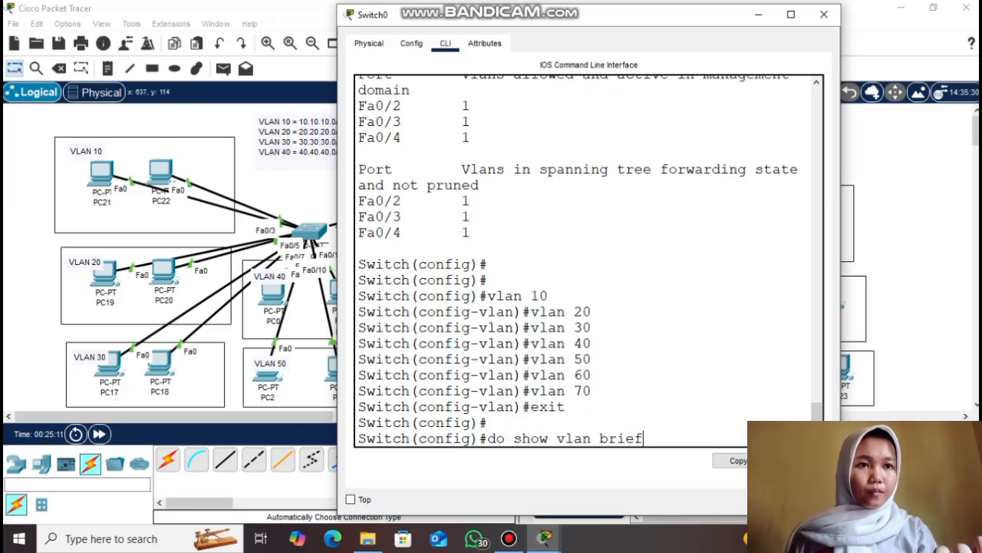
key("Return")
left_click_drag(359, 263, 512, 358)
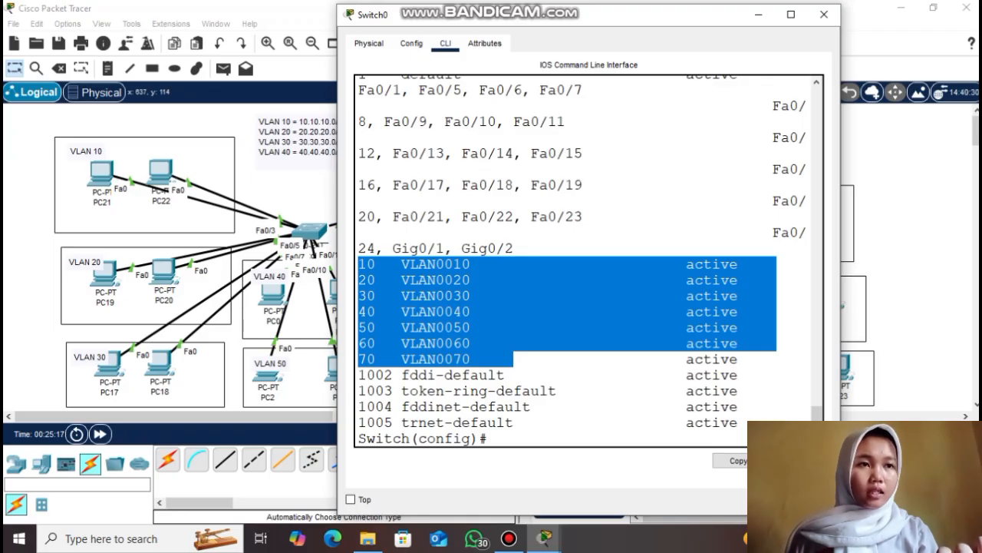
left_click(514, 359)
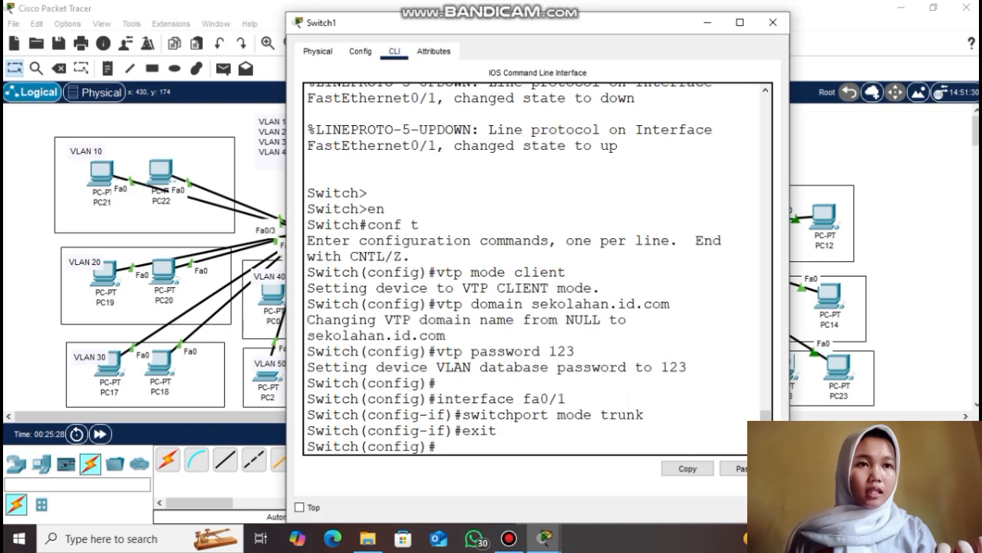
On Switch1, make ports fa0/2-3 access ports in VLAN 10
key("Return")
type("interface range fa")
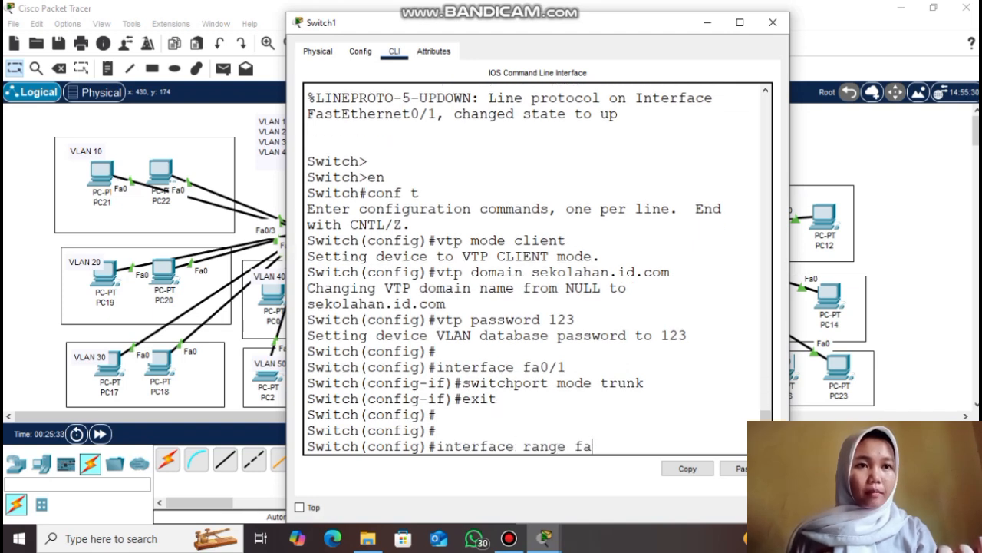
type("0/2-3")
key("Return")
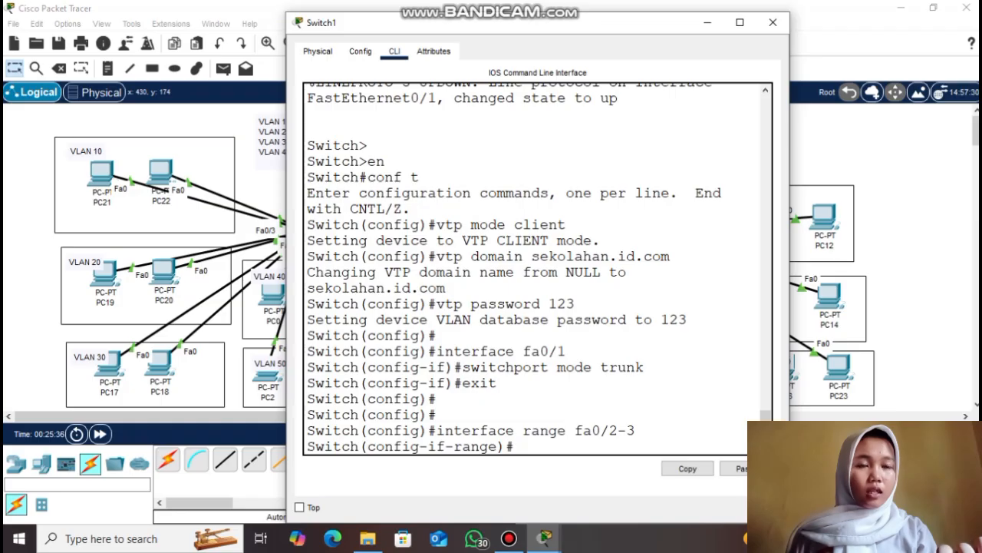
type("switchport mode ")
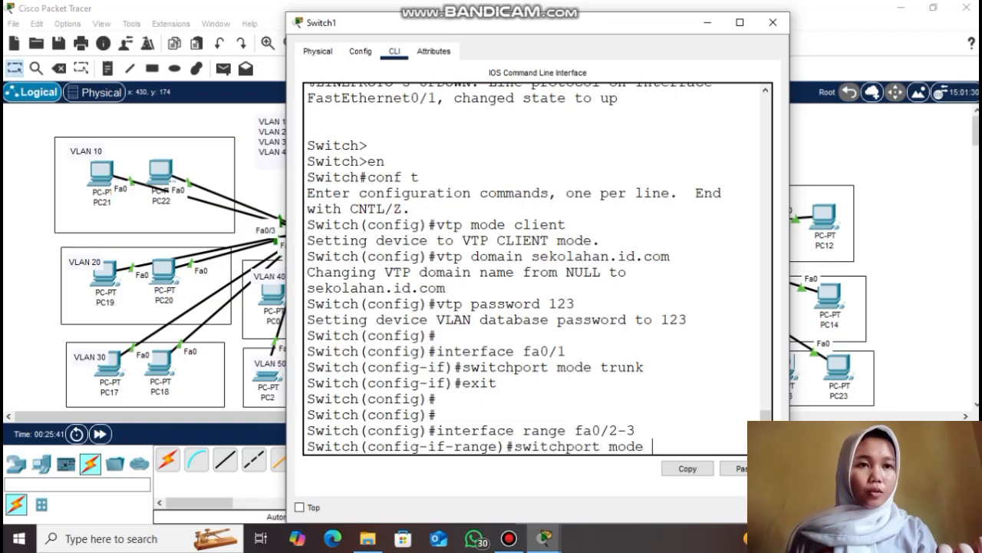
type("access")
key("Return")
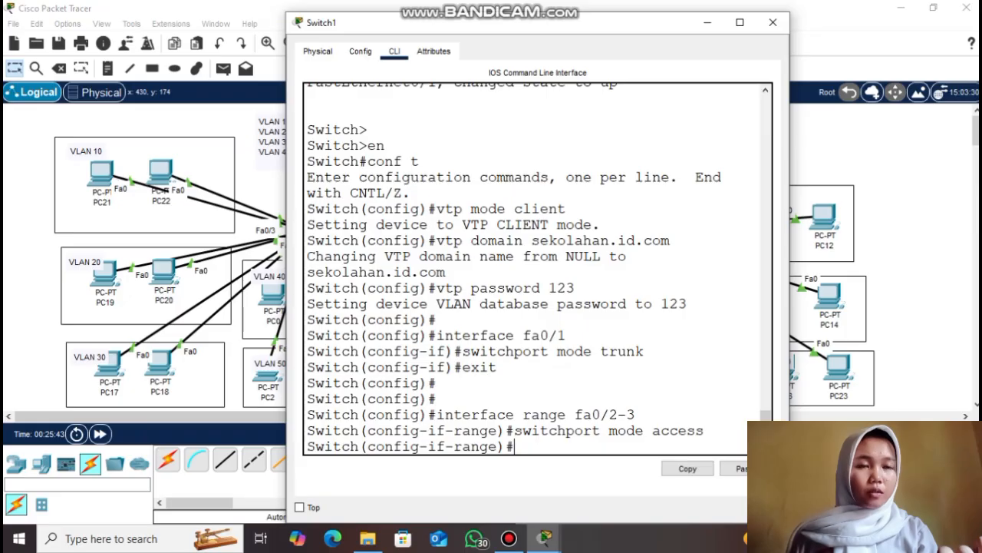
type("switchport access vlan 10")
key("Return")
type("exit")
key("Return")
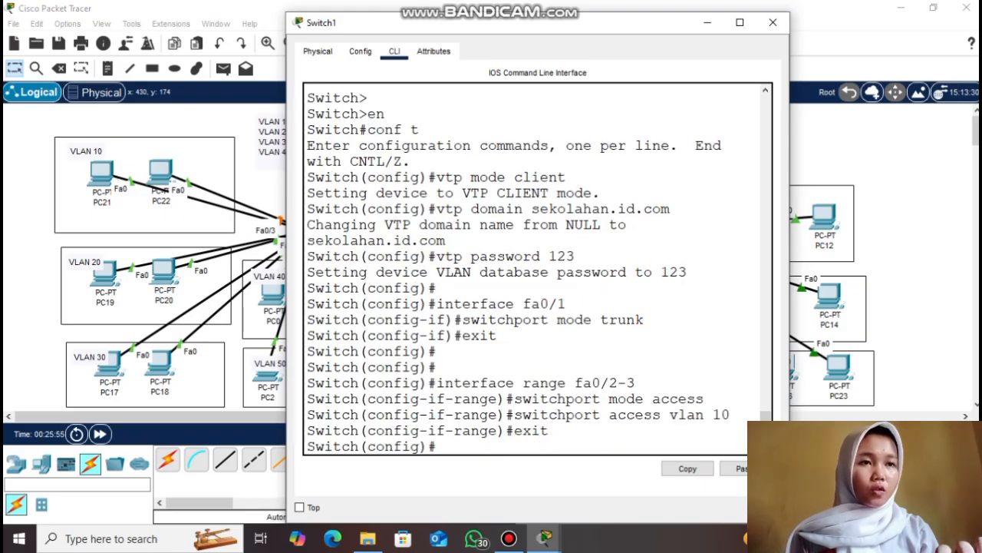
Make Switch1's ports fa0/4-5 access ports in VLAN 20
key("Return")
type("interface ")
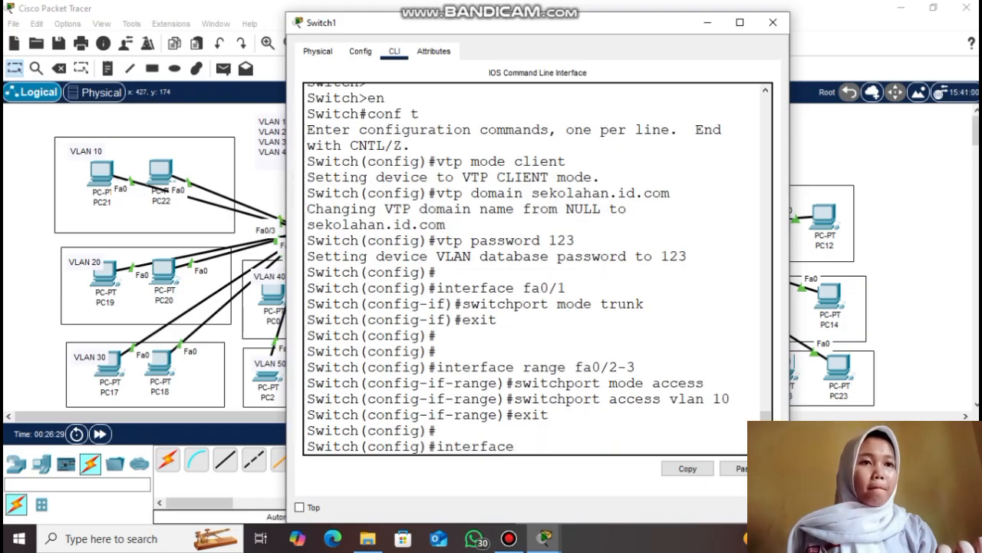
type("range fa0/4-5")
key("Return")
type("switchport mode access")
key("Return")
type("switchport access vlan 20")
key("Return")
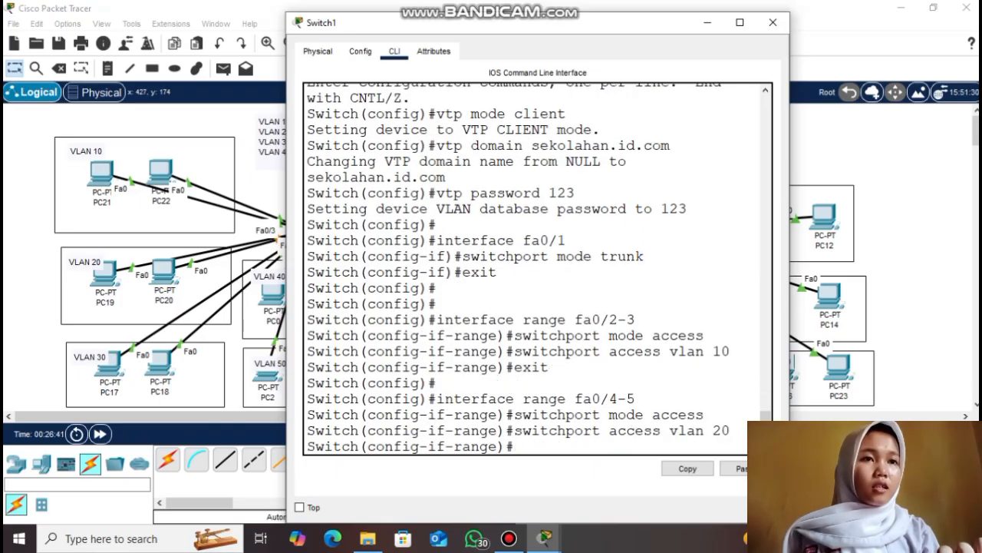
type("exit")
key("Return")
key("Return")
Make Switch1's ports fa0/6-7 access ports in VLAN 30
type("interface rang")
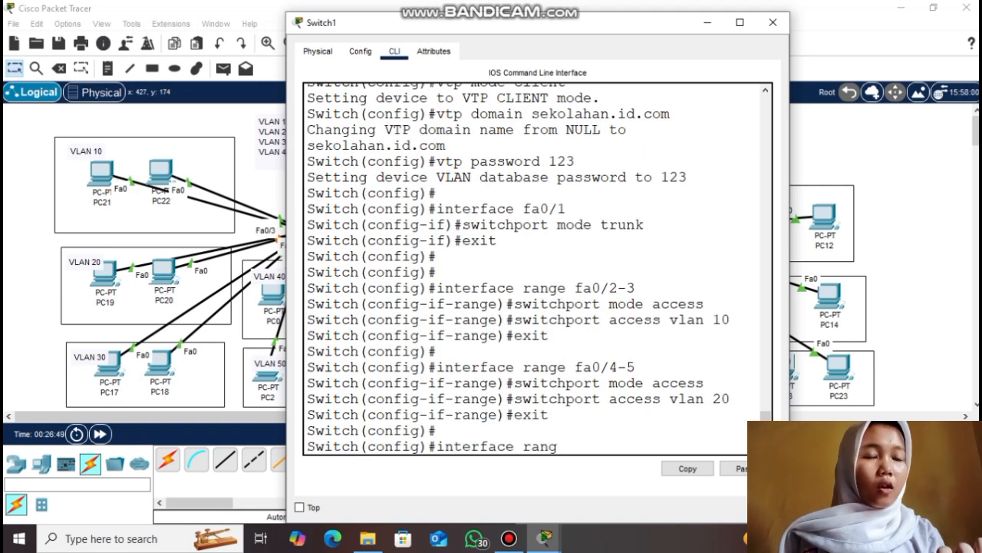
type("e fa0/6")
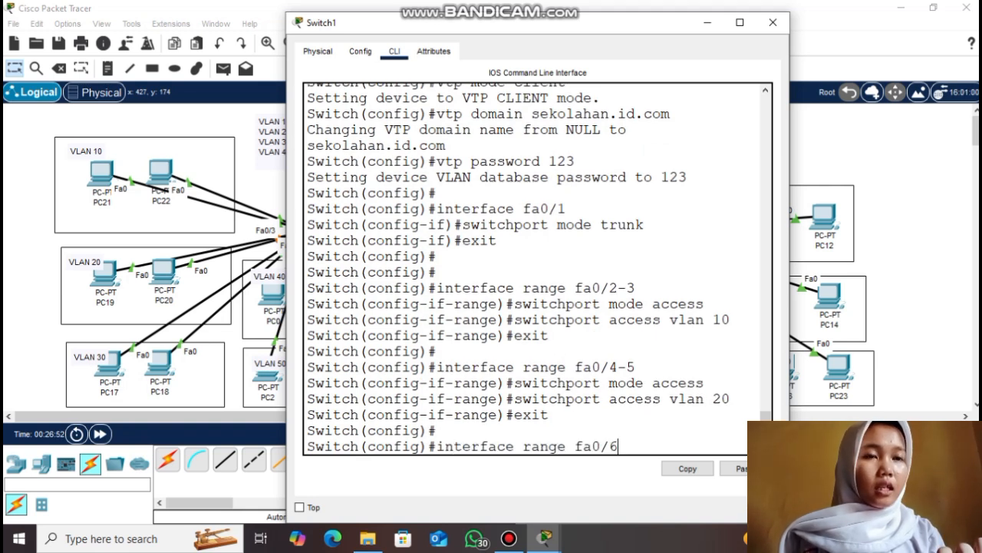
type("-7")
key("Return")
type("switchport mode access")
key("Return")
type("switchport")
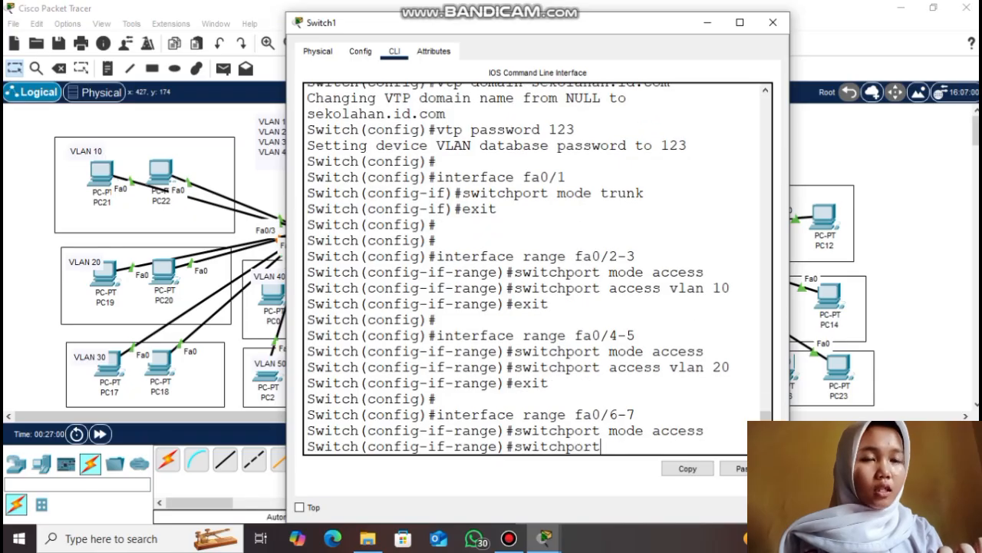
type(" access vlan 30")
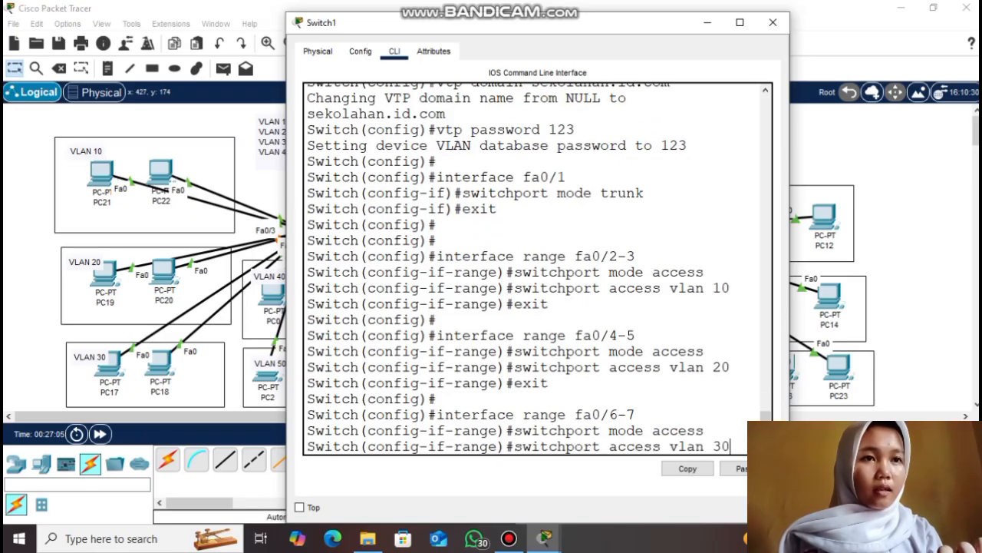
key("Return")
key("Return")
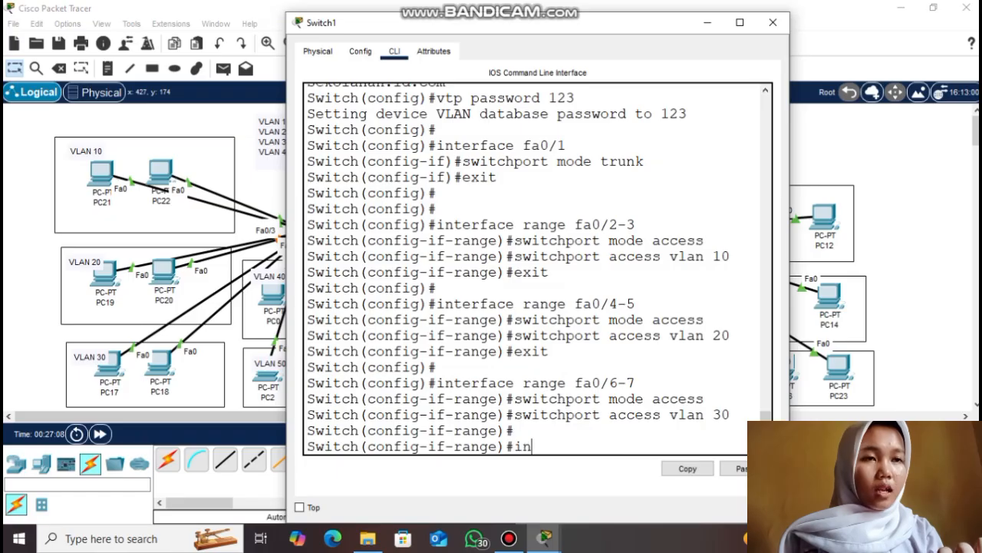
Make Switch1's ports fa0/8-9 access ports in VLAN 40
type("exit")
key("Return")
key("Return")
type("interface range fa0/8-8")
key("BackSpace")
type("9")
key("Return")
type("switchport mode access")
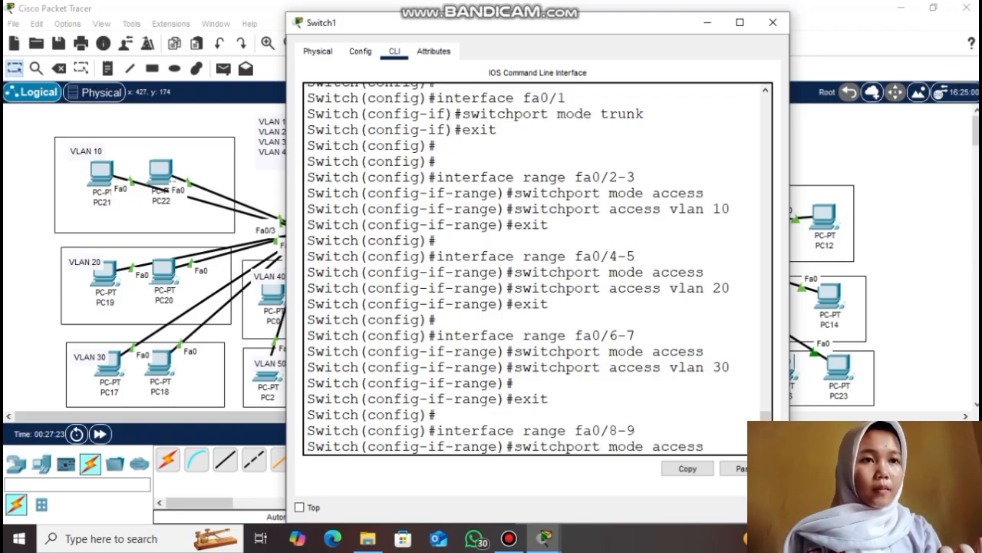
key("Return")
type("switchport mo")
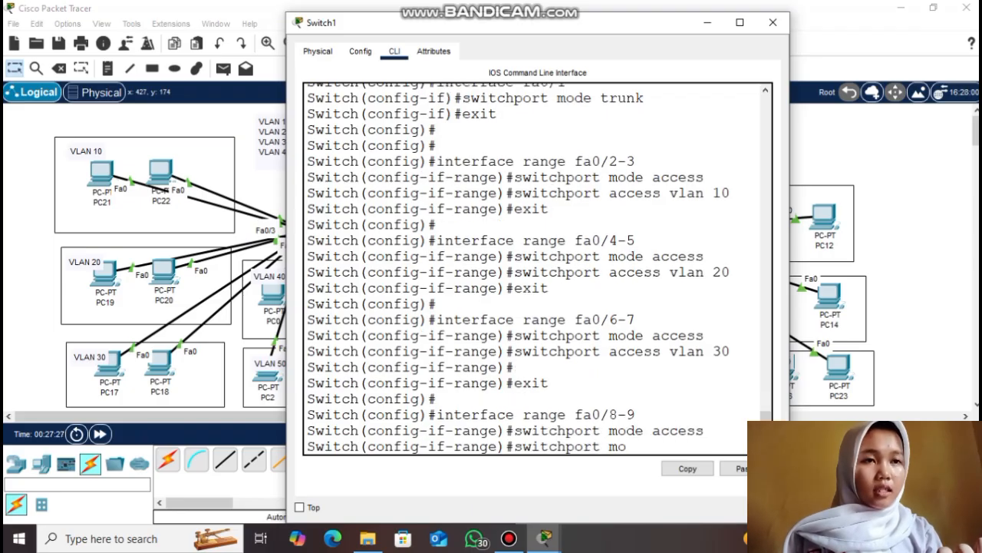
key("BackSpace")
key("BackSpace")
type("access vlan 40")
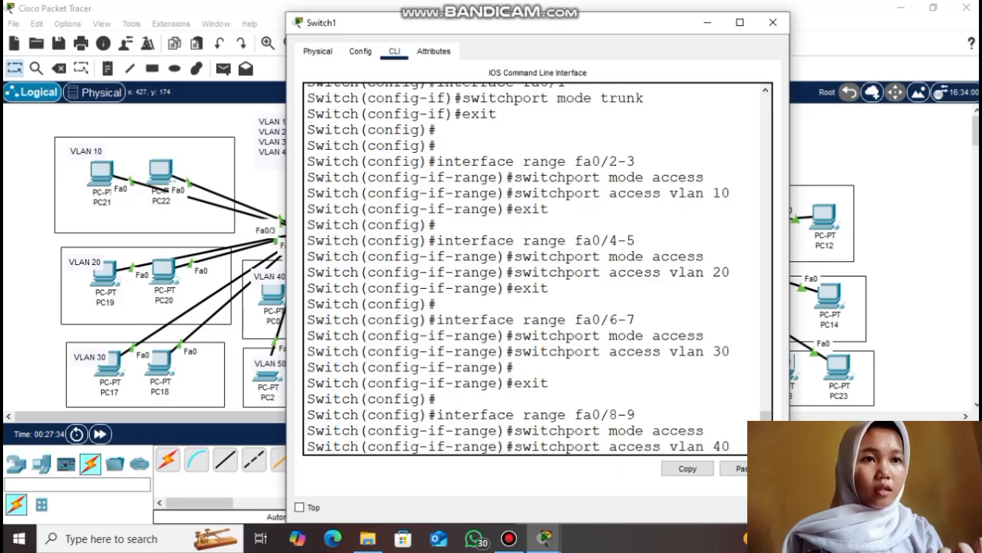
key("Return")
type("exit")
key("Return")
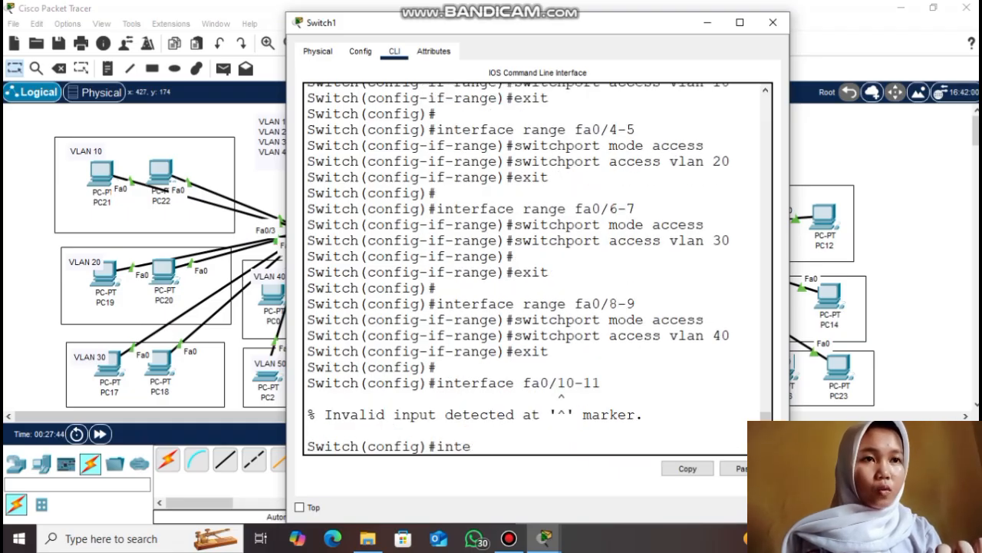
Make Switch1's ports fa0/10-11 access ports in VLAN 50
type("rface range fa0/10-11")
key("Return")
type("switchport mode access")
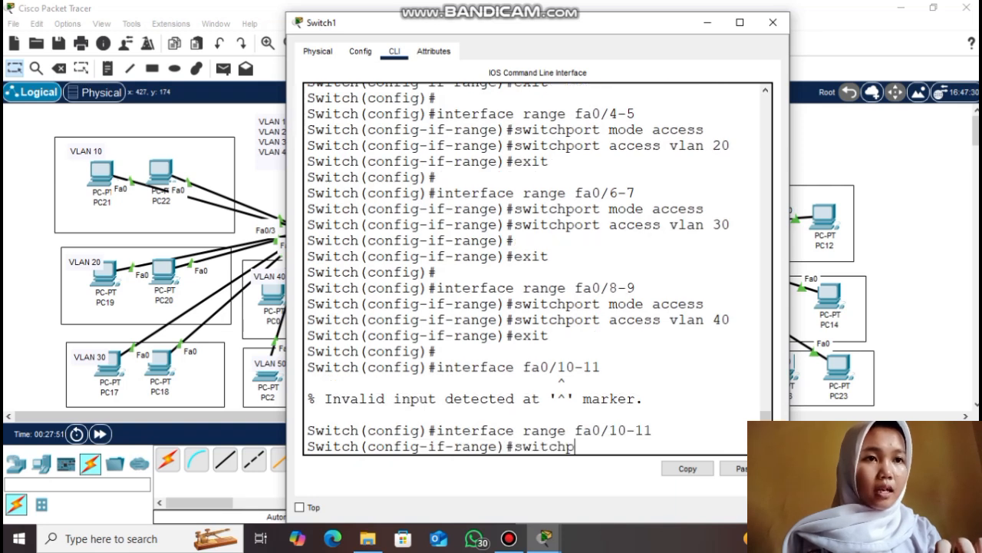
key("Return")
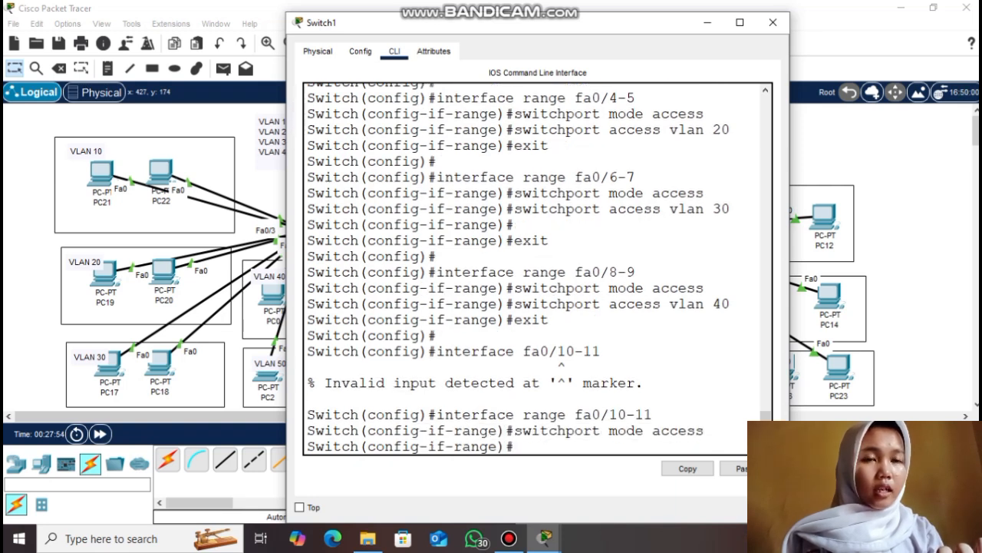
type("switchport ac")
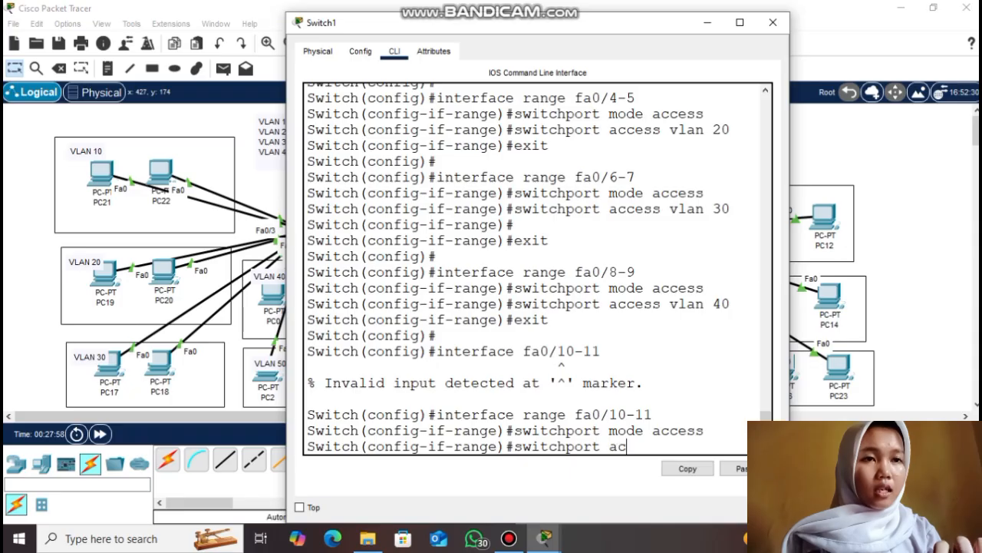
type("cess vlan 50")
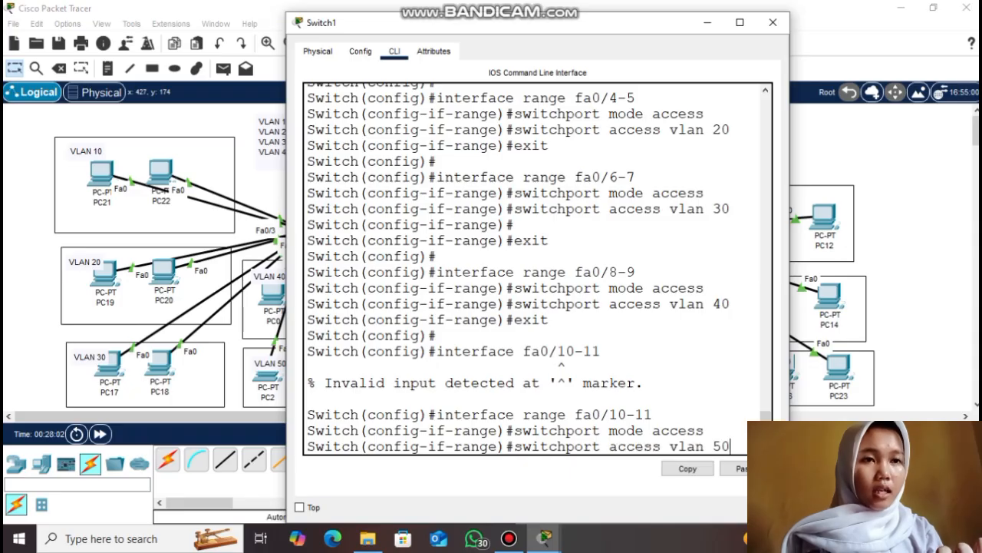
key("Return")
type("exit")
key("Return")
Display Switch1's VLAN brief table and highlight the VLAN 10–50 rows
type("do vlan brief")
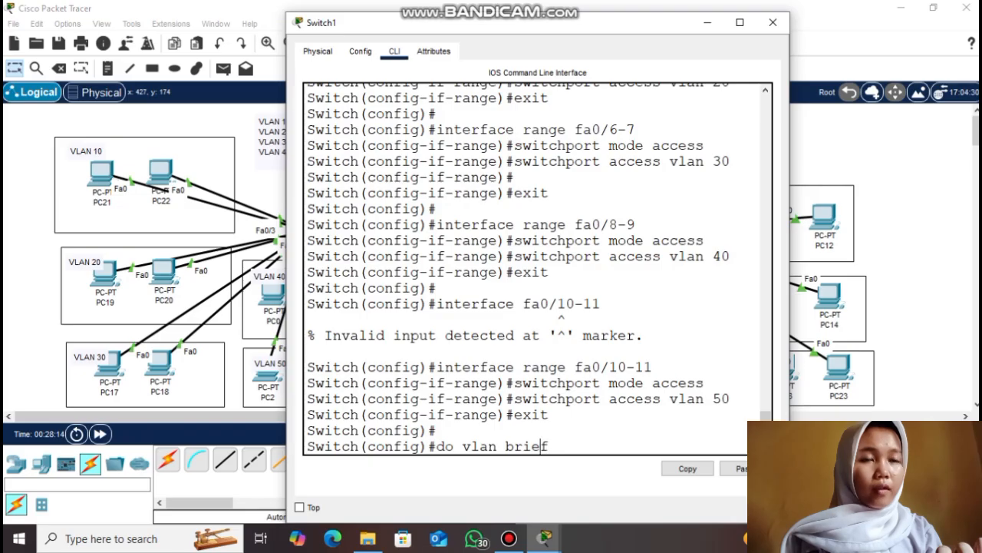
type("show")
key("Return")
left_click_drag(792, 247, 942, 247)
left_click_drag(308, 269, 842, 332)
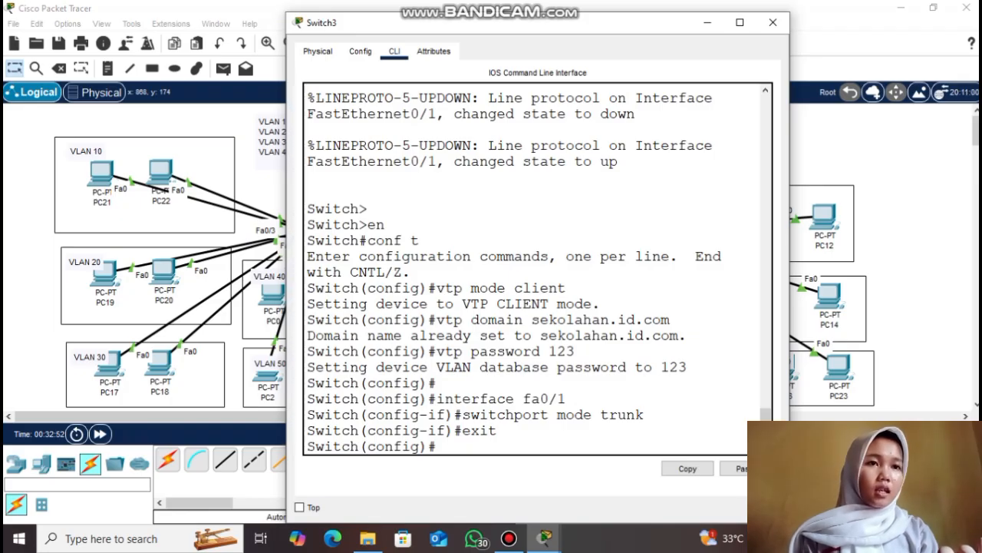
On Switch3, make ports fa0/2-3 access ports in VLAN 10
key("Return")
type("interface range fa0/2-3")
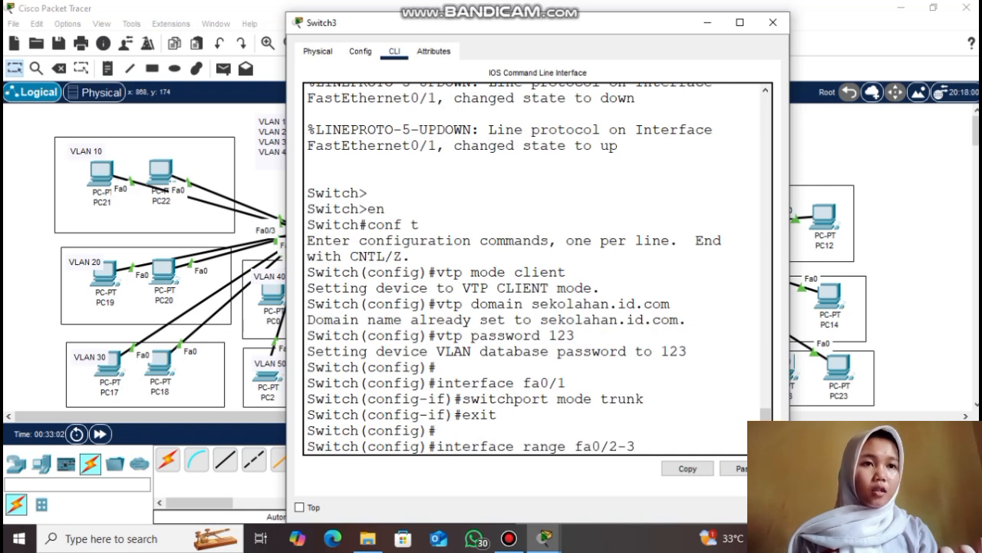
key("Return")
type("switchport mo")
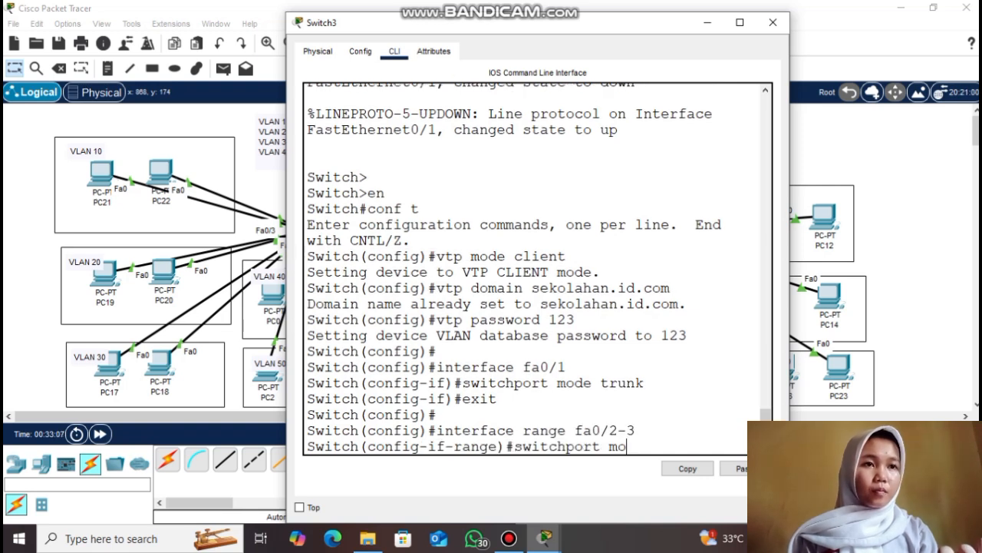
type("de access")
key("Return")
type("switch")
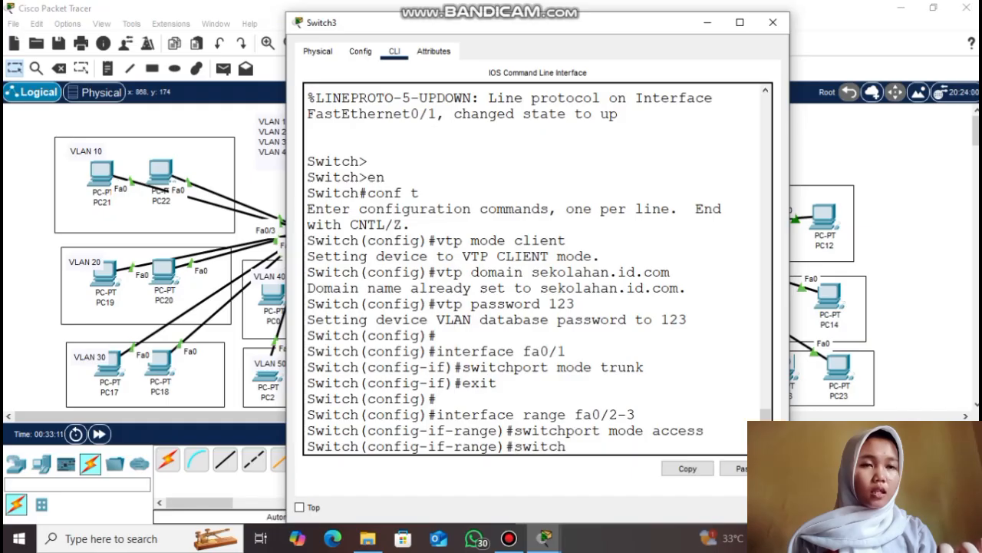
type("port access vlan 10")
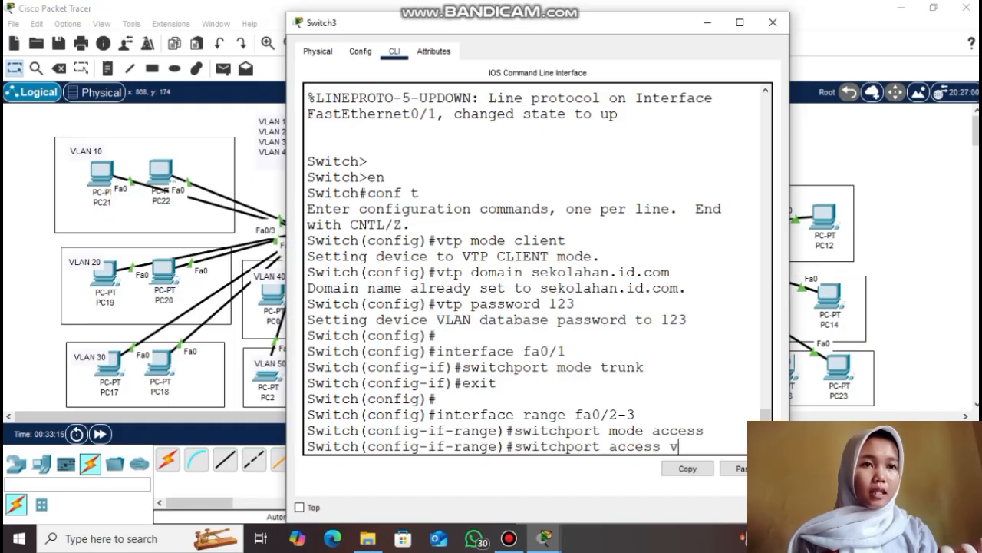
key("Return")
type("exit")
key("Return")
key("Return")
Make Switch3's ports fa0/4-5 access ports in VLAN 20
type("interface range fa")
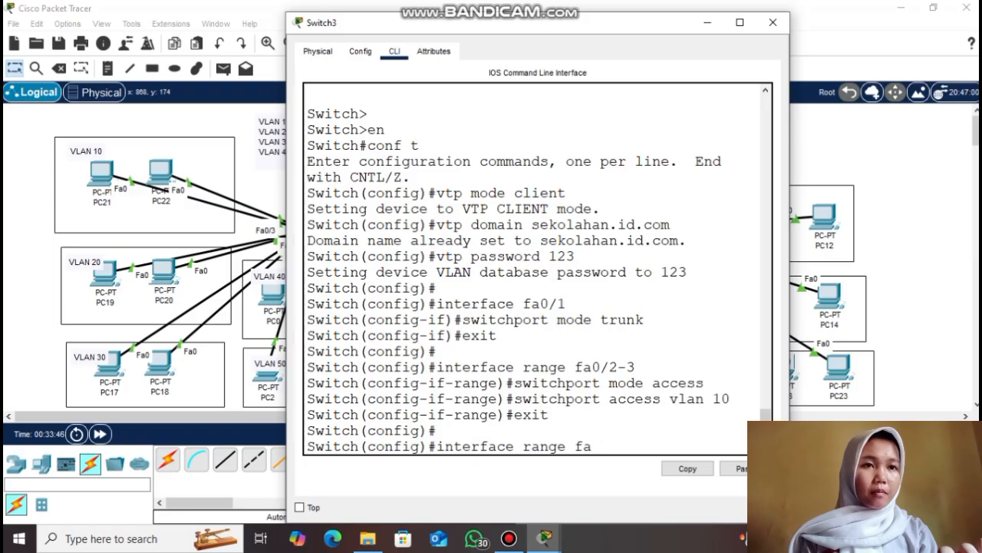
type("0/4-5")
key("Return")
key("Up")
key("Up")
key("Up")
key("Return")
key("Up")
key("Up")
key("Up")
key("Up")
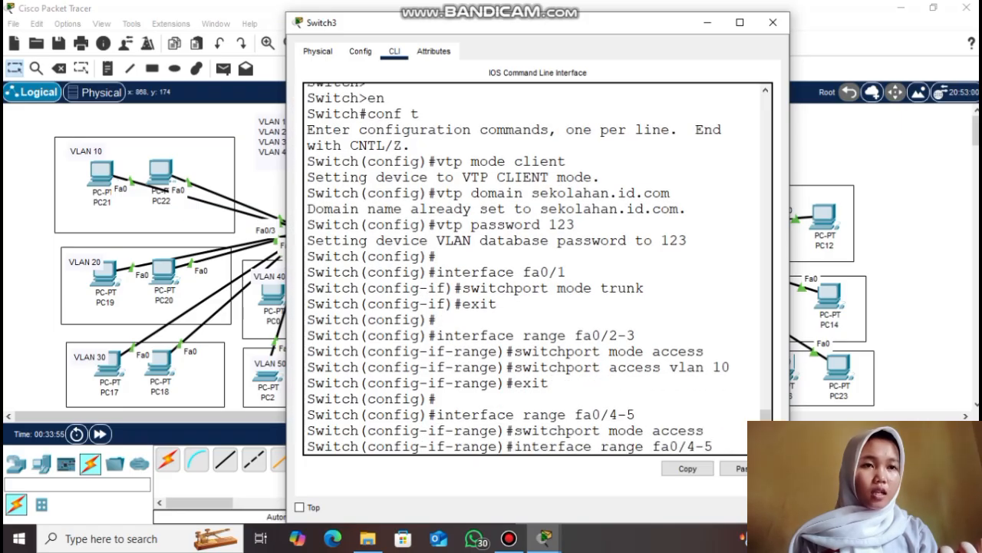
key("BackSpace")
key("BackSpace")
type("20")
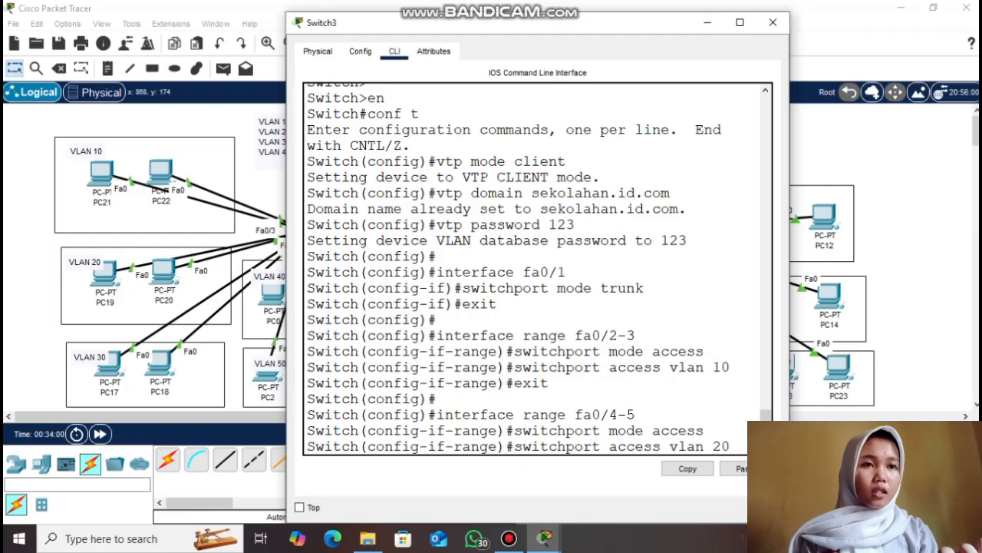
key("Return")
type("exit")
key("Return")
Make Switch3's ports fa0/6-7 access ports in VLAN 30
type("interface")
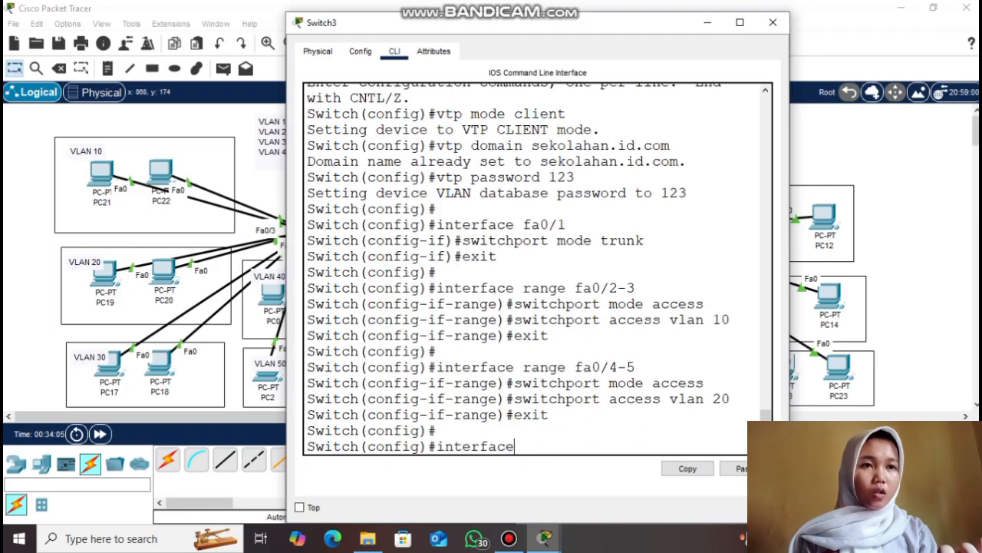
type(" range fa0/6-")
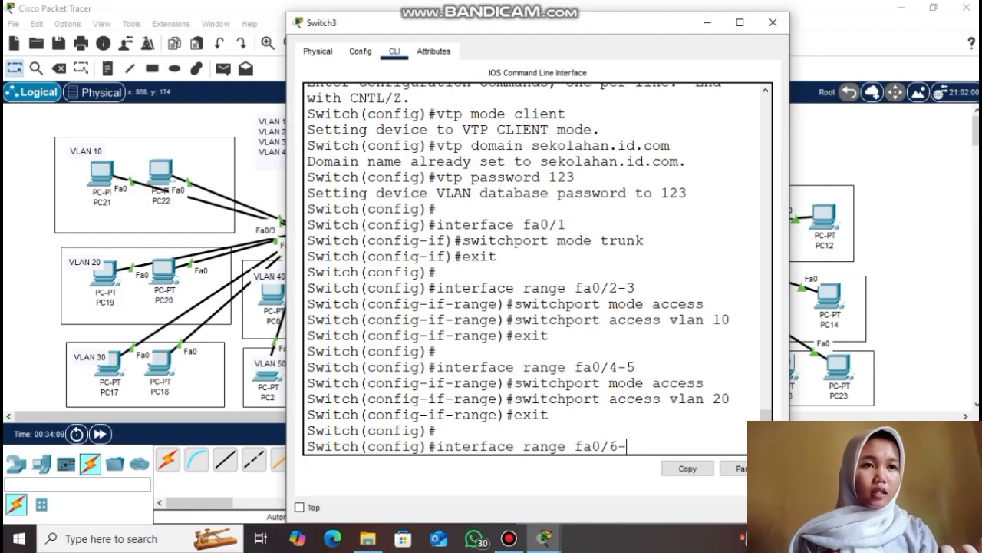
type("7")
key("Return")
key("Up")
key("Up")
key("Up")
key("Up")
key("Return")
key("Up")
key("Up")
key("Up")
key("Up")
key("Up")
key("Up")
key("Up")
key("BackSpace")
key("BackSpace")
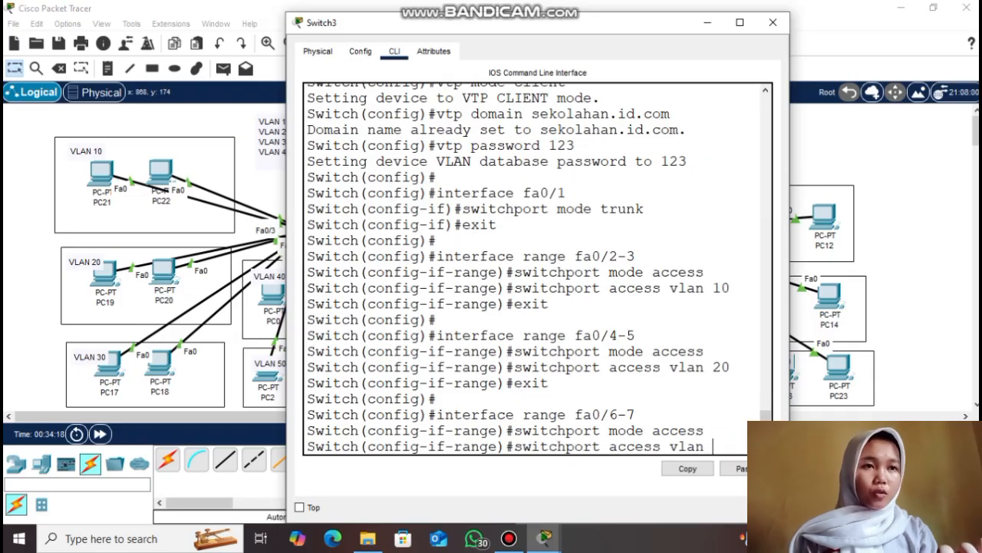
type("30")
key("Return")
type("exit")
key("Return")
Make Switch3's ports fa0/8-9 access ports in VLAN 40
type("interface rang")
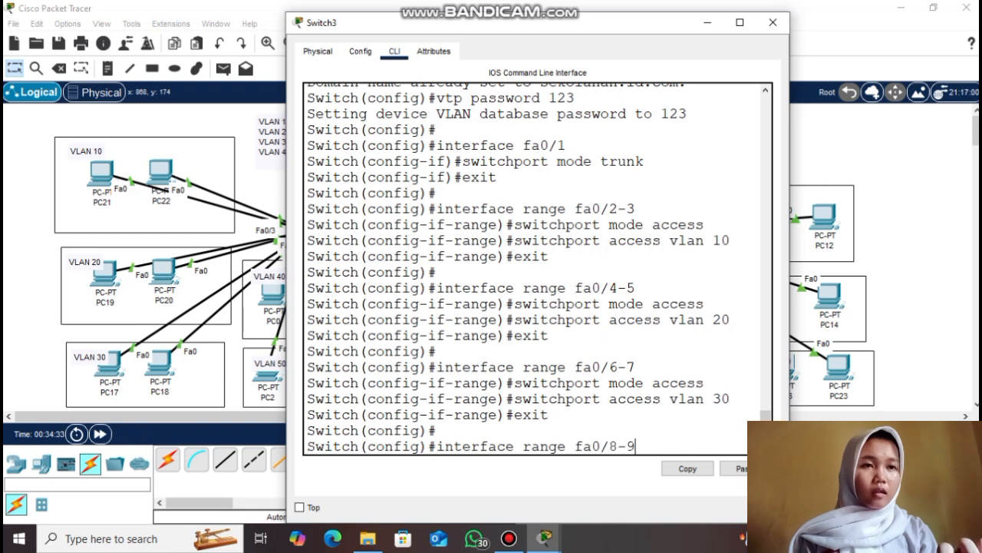
type("e fa0/8-9")
key("Return")
key("Up")
key("Up")
key("Up")
key("Up")
key("Return")
key("Up")
key("Up")
key("Up")
key("BackSpace")
key("BackSpace")
type("40")
key("Return")
type("exit")
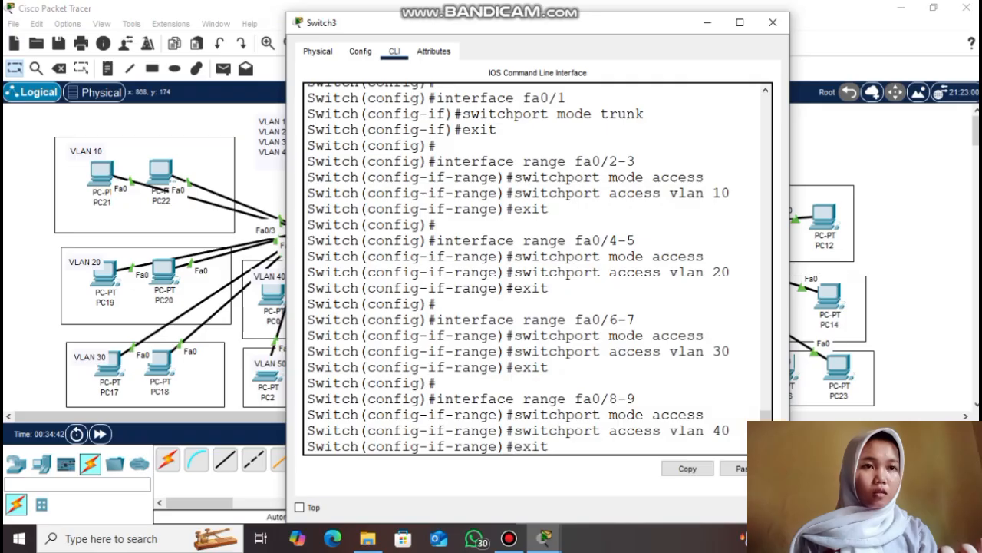
key("Return")
Make Switch3's ports fa0/10-11 access ports in VLAN 50
type("interface range fa0/")
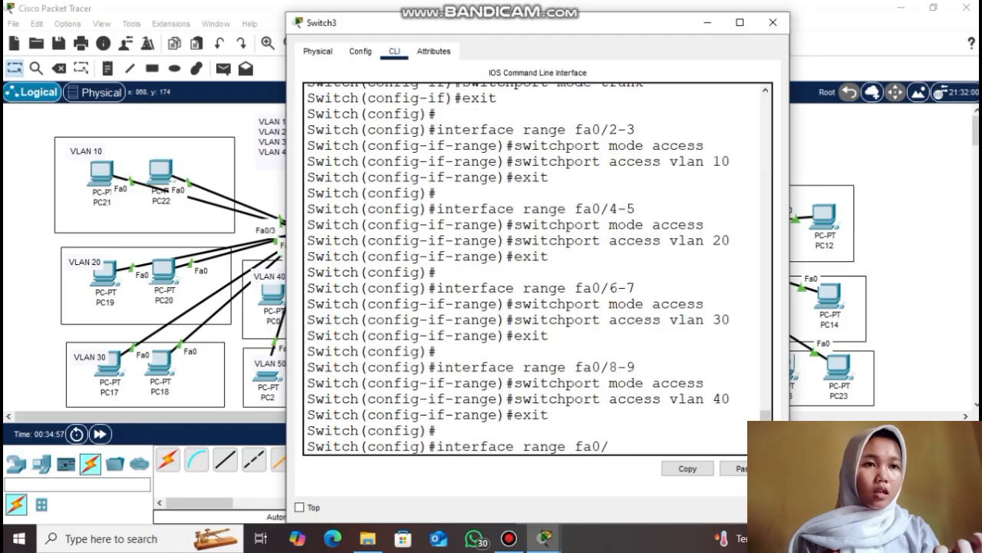
type("10-11")
key("Return")
key("Up")
key("Up")
key("Up")
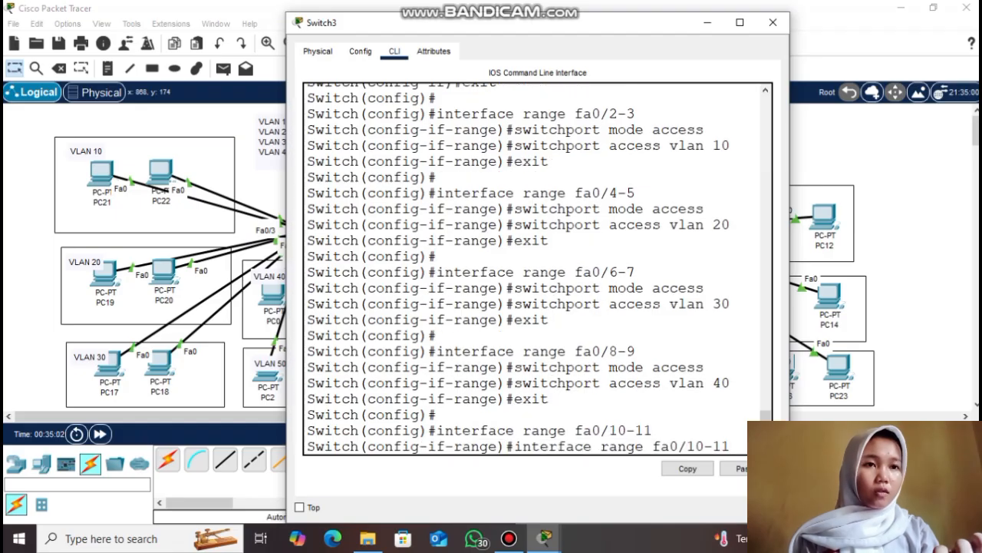
key("Up")
key("Return")
key("Up")
key("Up")
key("Up")
key("Up")
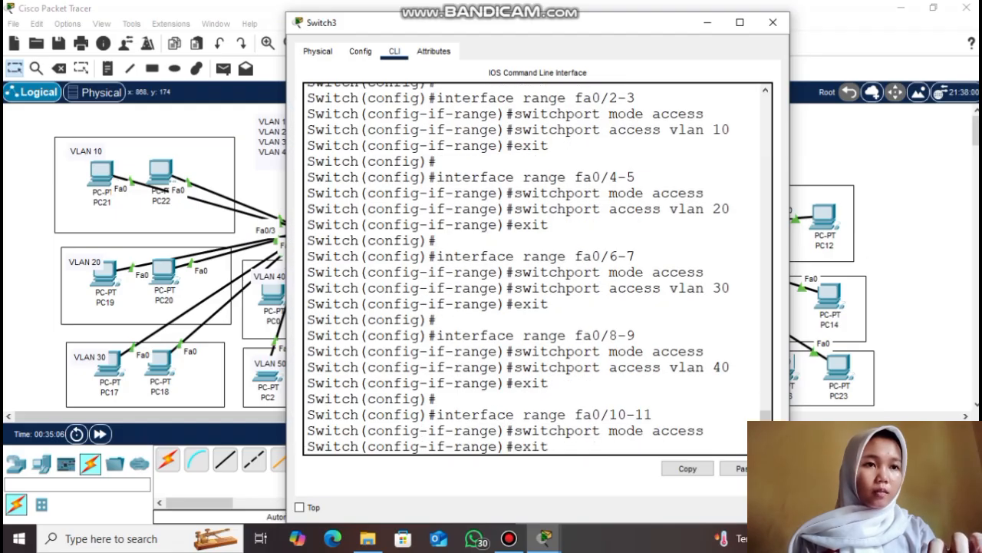
key("BackSpace")
key("BackSpace")
type("50")
key("Return")
type("exit")
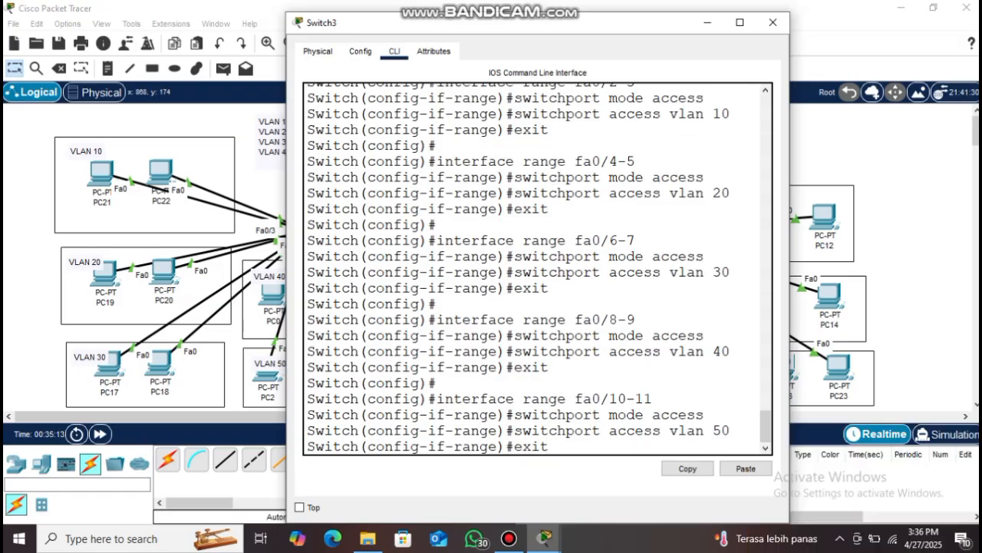
key("Return")
Check Switch3's VLAN brief table for VLANs 10–50, then close its window
type("do show vlan brief")
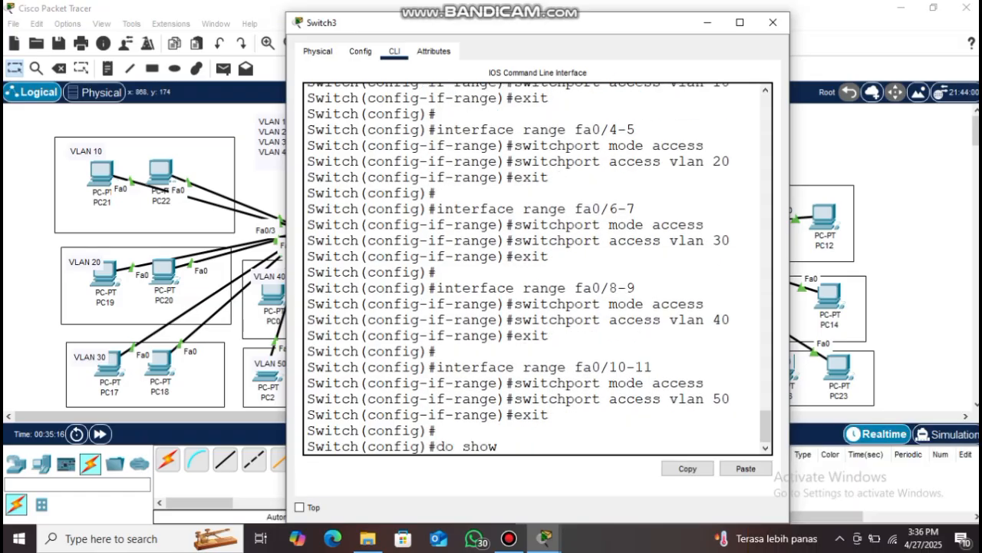
key("Return")
left_click_drag(789, 208, 958, 209)
left_click_drag(305, 263, 843, 333)
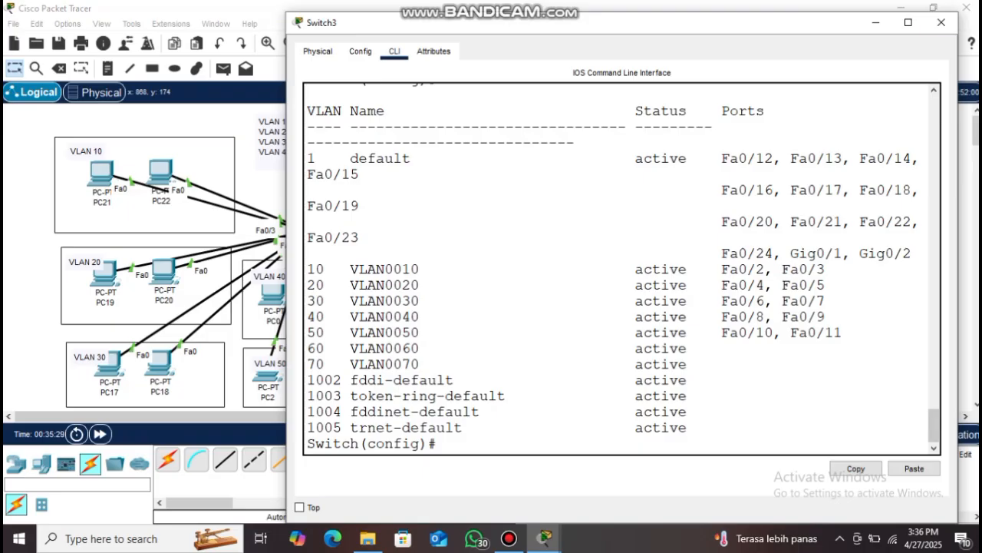
left_click(941, 22)
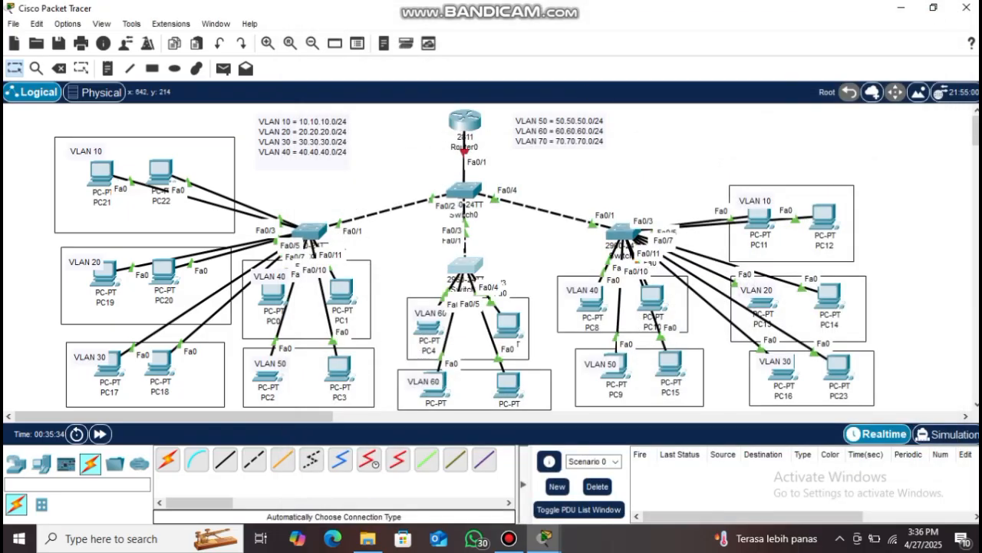
Open Switch2's console and enter global configuration mode with en and conf t
left_click(465, 265)
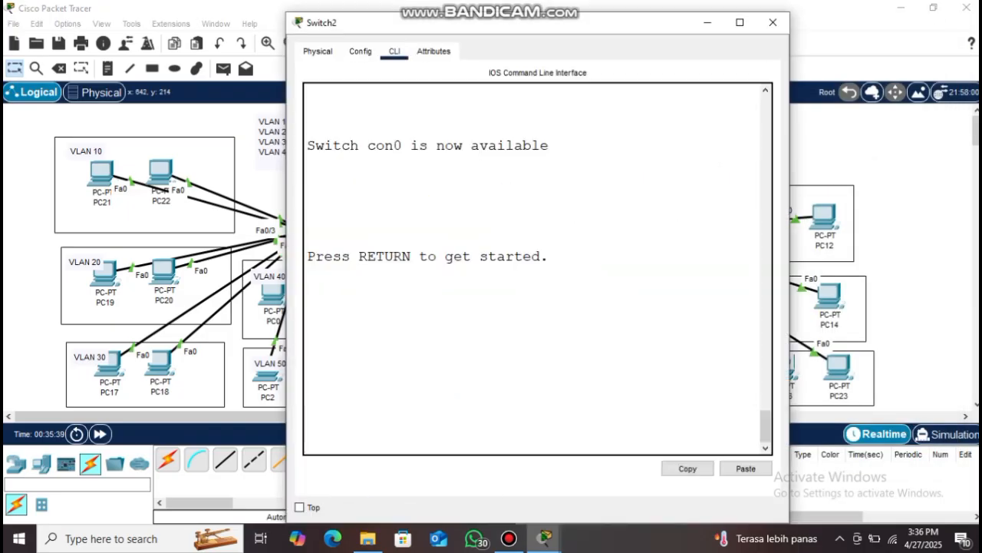
key("Return")
type("en")
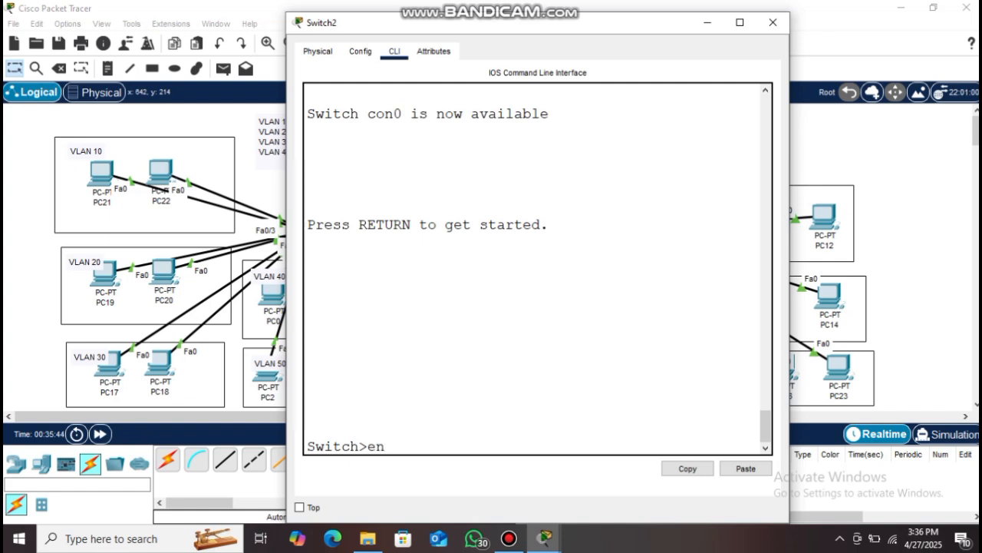
key("Return")
type("conf t")
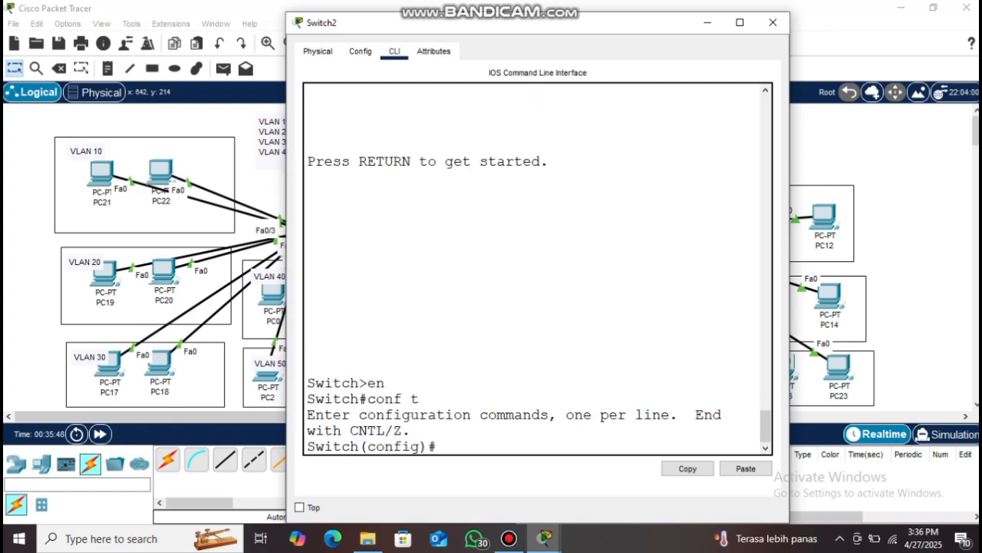
key("Return")
Make Switch2's ports fa0/2-3 access ports in VLAN 60
type("interface fa")
key("BackSpace")
key("BackSpace")
type("range fa0/2-3")
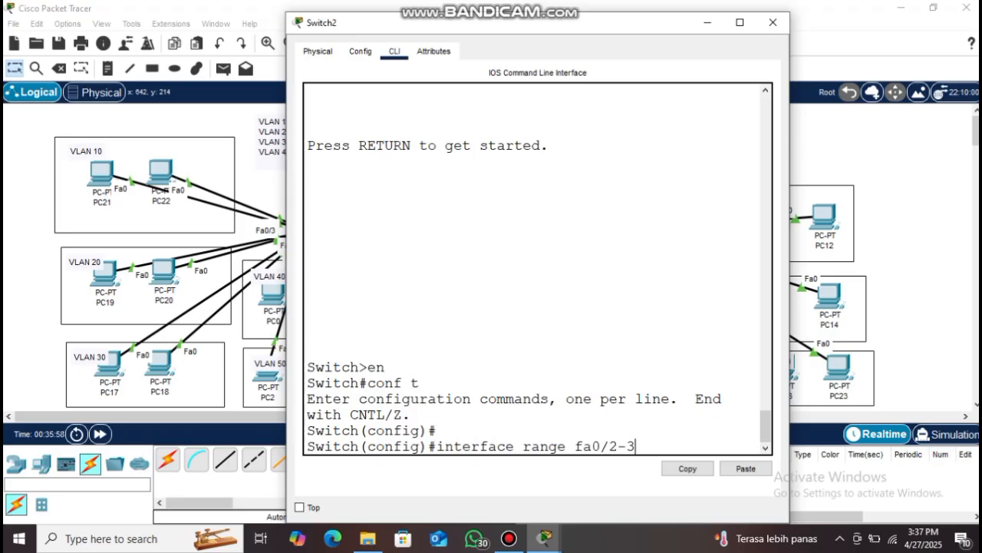
key("Return")
type("switchport mode access")
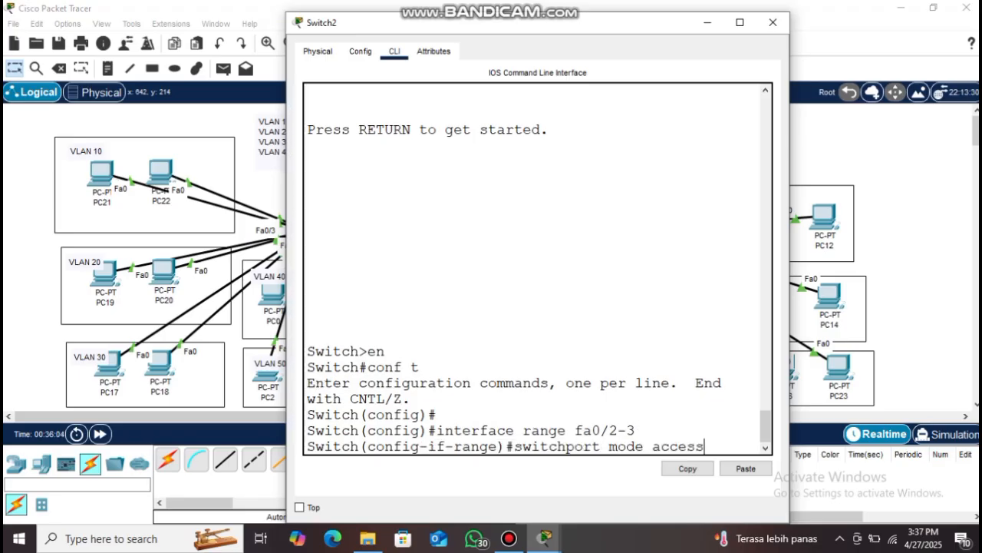
key("Return")
type("switch")
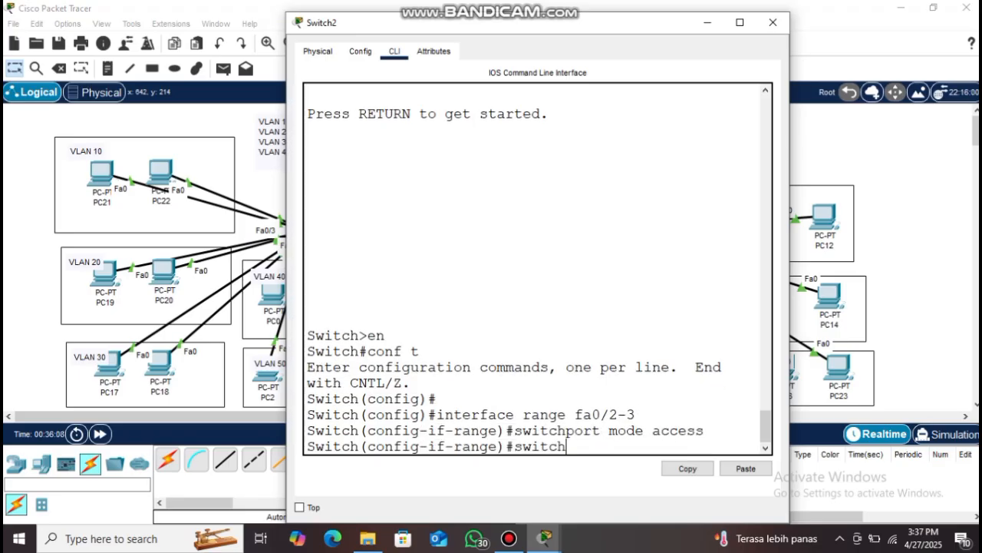
type("port access vlan 60")
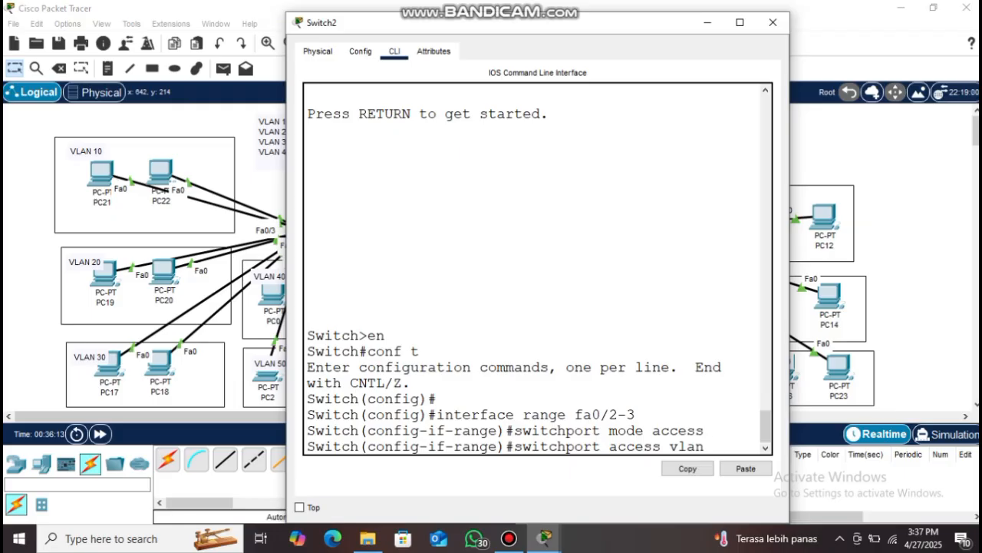
key("Return")
type("exit")
key("Return")
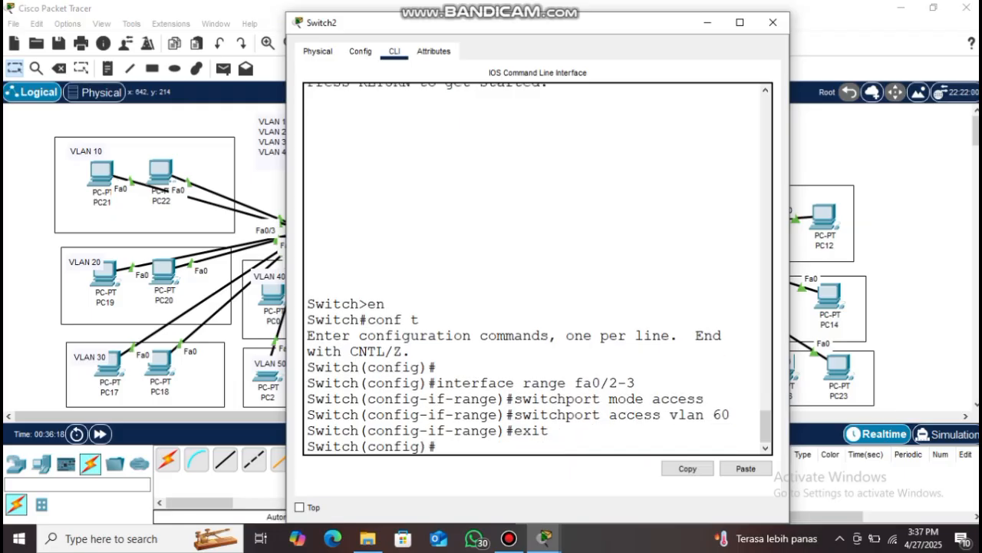
Make Switch2's ports fa0/4-5 access ports in VLAN 70
key("Return")
type("interface")
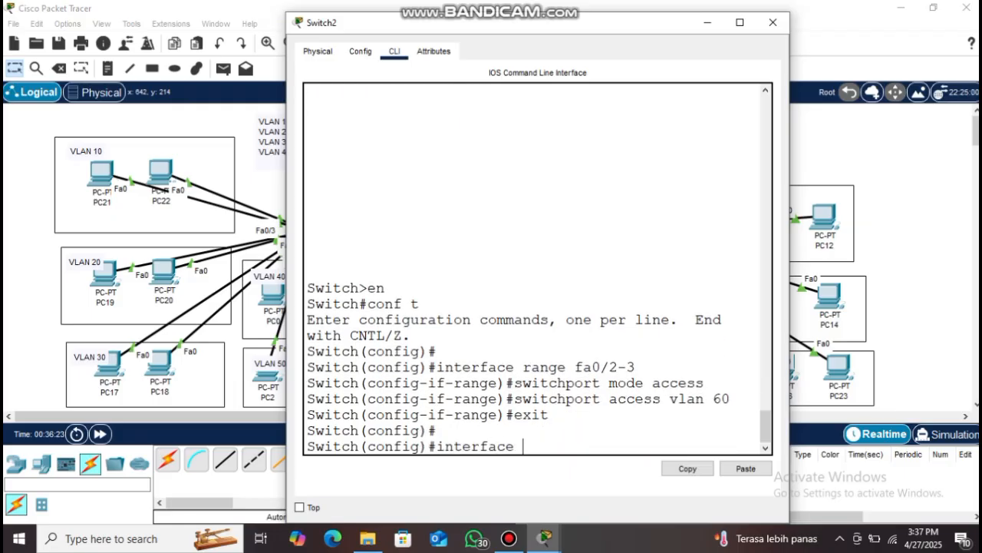
type(" range fa0/4-5")
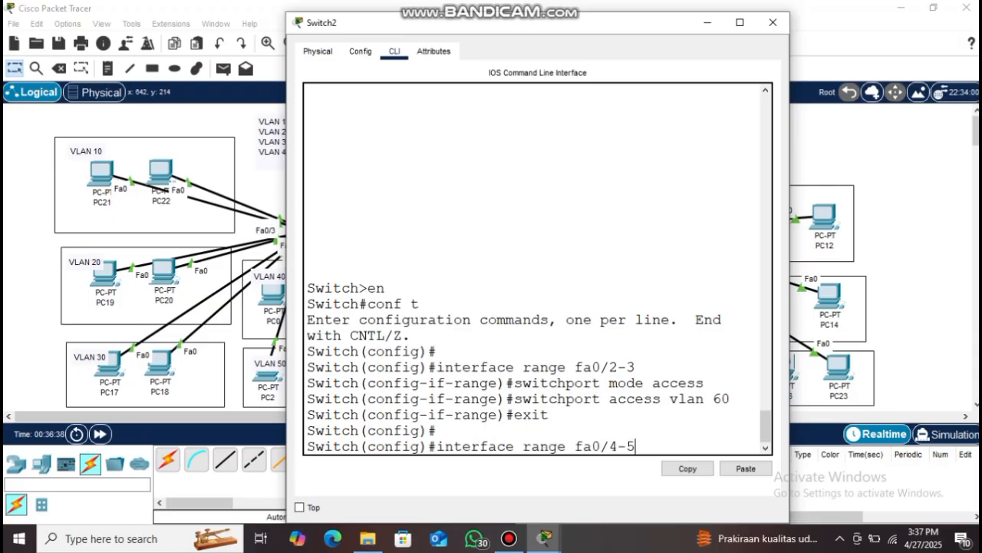
key("Return")
key("Up")
key("Up")
key("Up")
key("Up")
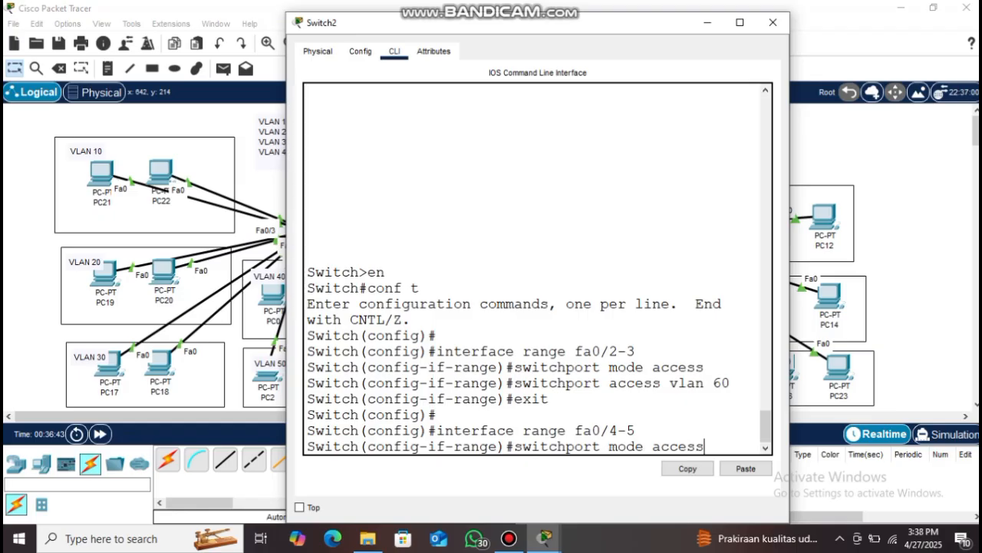
key("Return")
key("Up")
key("Up")
key("Up")
key("Up")
key("BackSpace")
key("BackSpace")
type("70")
key("Return")
type("exit")
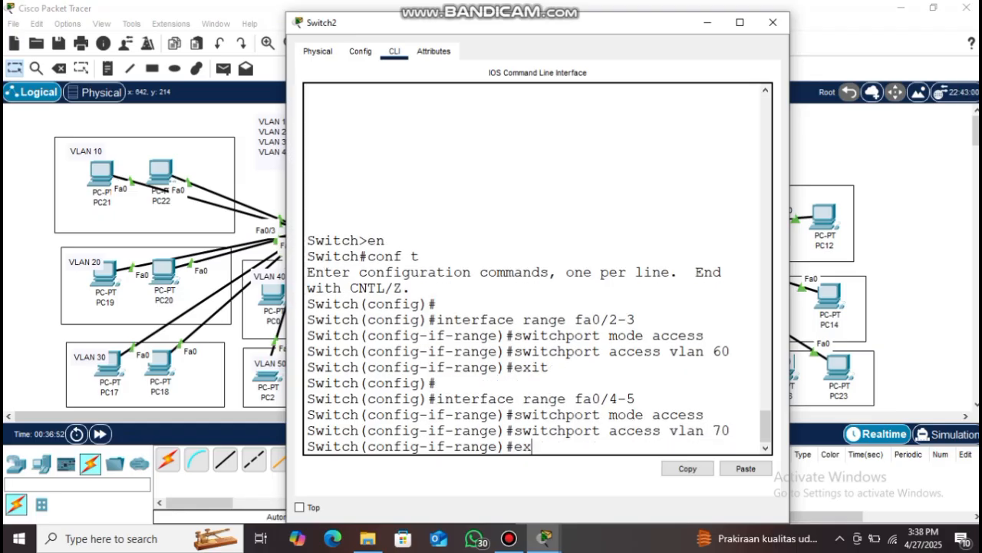
key("Return")
Display Switch2's VLAN brief table and highlight the VLAN 60 and 70 rows
key("Return")
type("do show vlan brief")
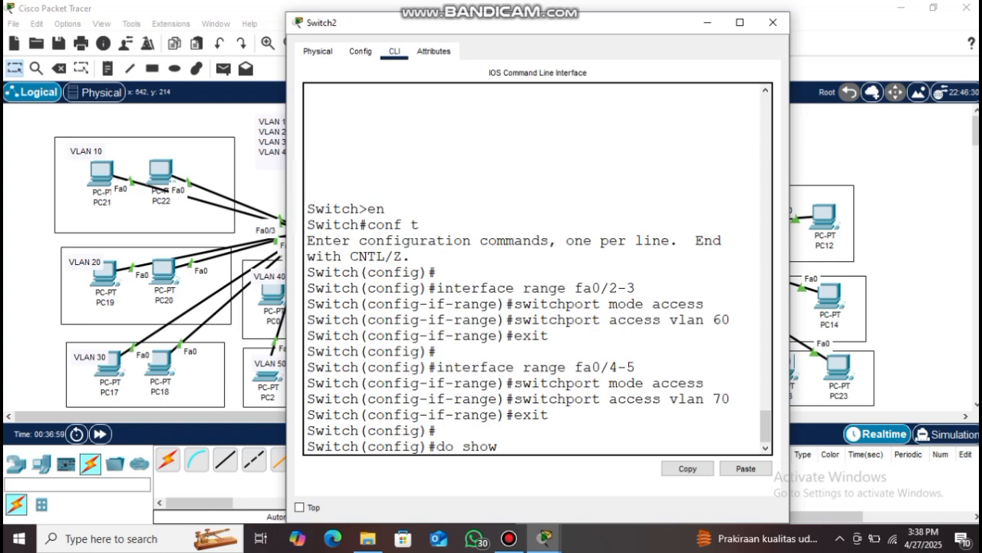
key("Return")
left_click_drag(790, 229, 924, 230)
left_click_drag(727, 332, 825, 365)
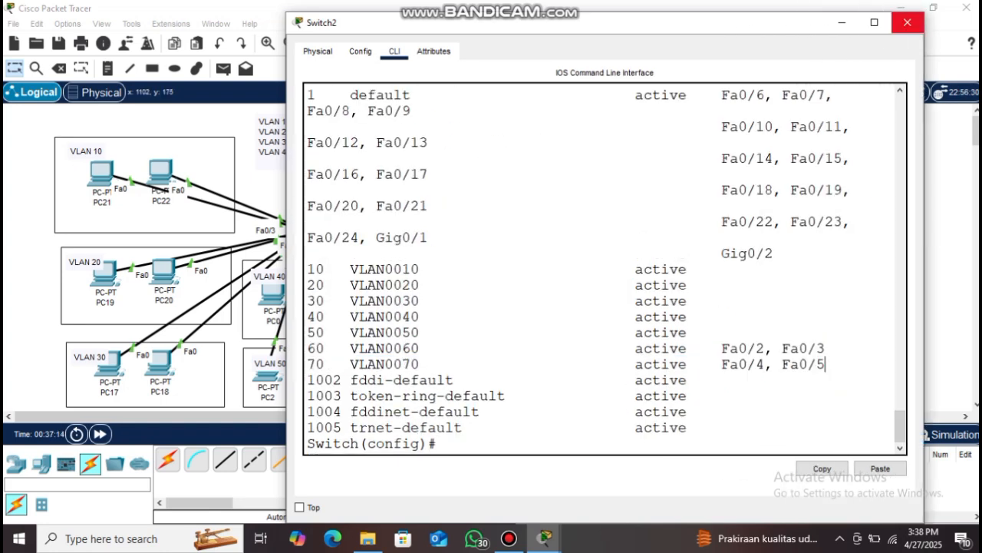
Close Switch2, decline Router0's initial setup dialog, and enter global configuration mode
left_click(907, 23)
left_click(465, 120)
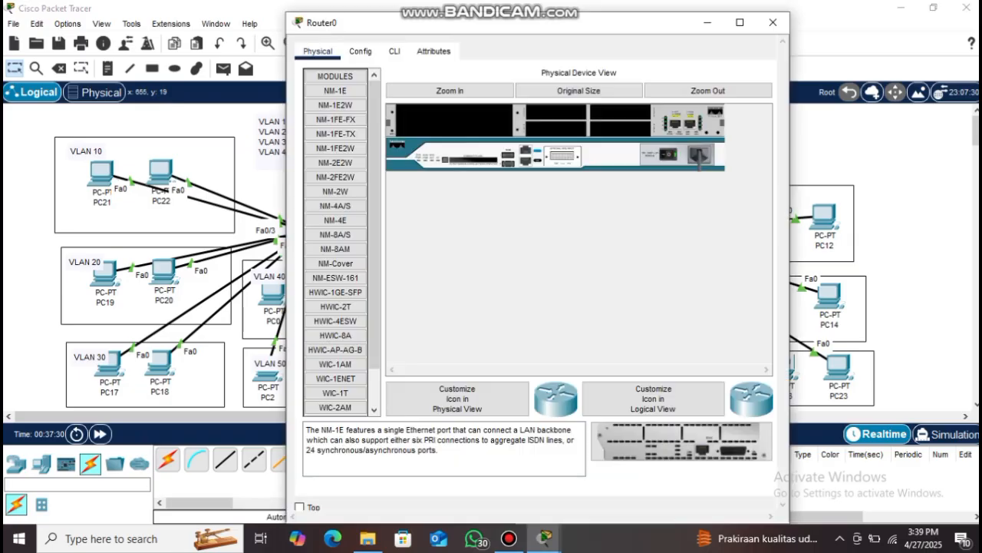
left_click(394, 51)
type("no")
key("Return")
key("Return")
key("Return")
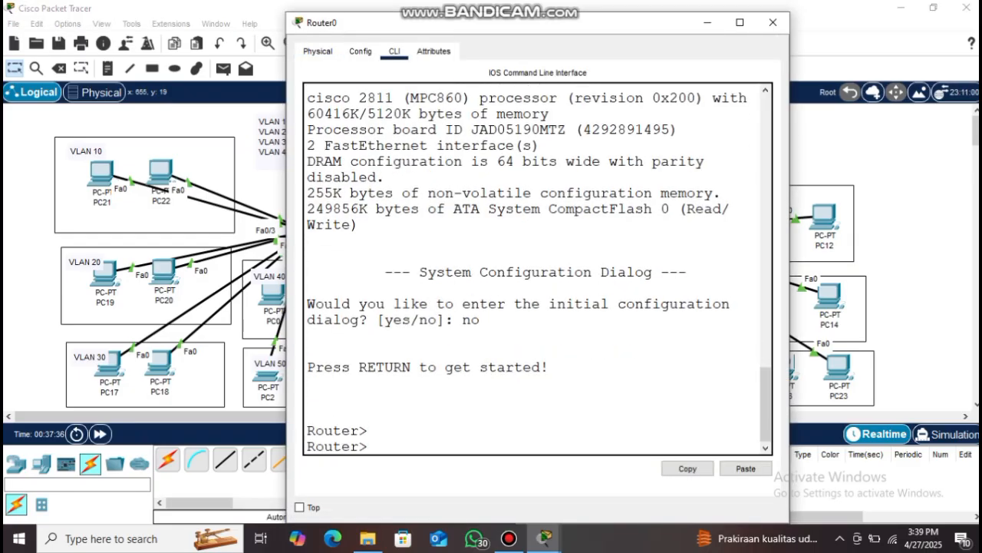
type("en")
key("Return")
type("conf t")
key("Return")
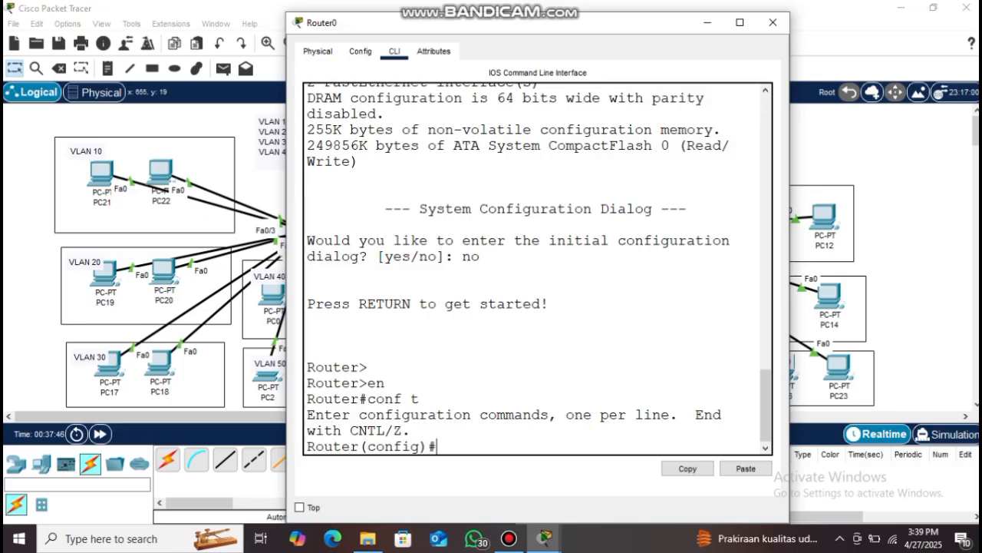
Enable interface FastEthernet0/0 with no shutdown, then start subinterface fa0/0.10
type("interface fa0/0")
key("Return")
type("no shutdiwn")
key("BackSpace")
key("BackSpace")
key("BackSpace")
type("own")
key("Return")
key("Return")
left_click_drag(537, 23, 762, 14)
left_click_drag(628, 15, 414, 18)
key("Return")
type("exit")
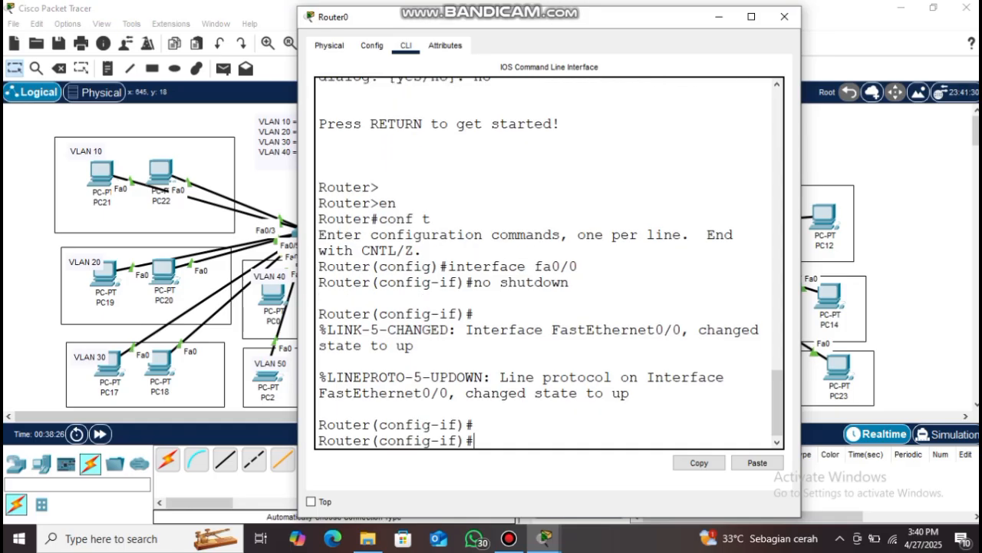
key("Return")
key("Return")
type("interface fa0/0")
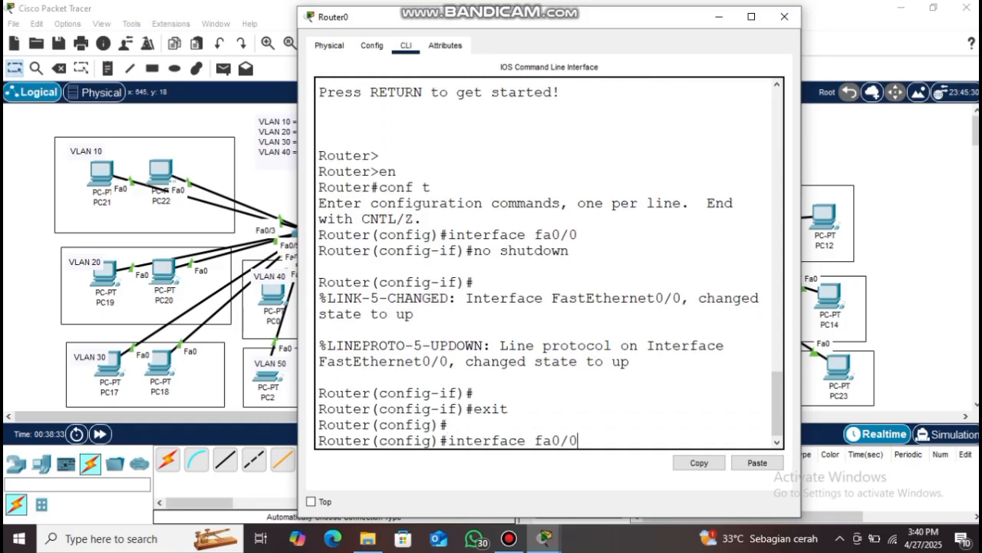
type(".10")
key("Return")
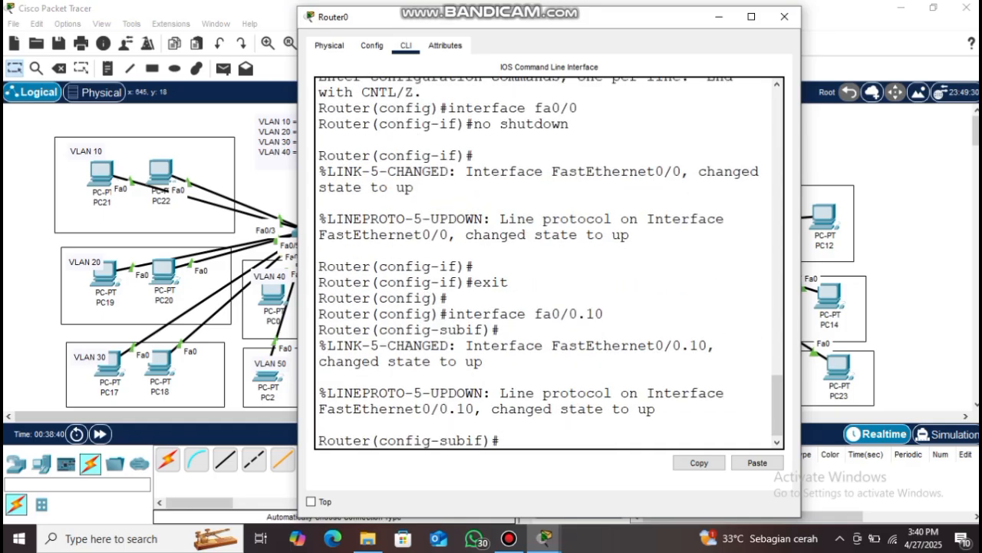
Tag subinterface fa0/0.10 with dot1q VLAN 10 and give it gateway 10.10.10.1/24
type("encapsulation do")
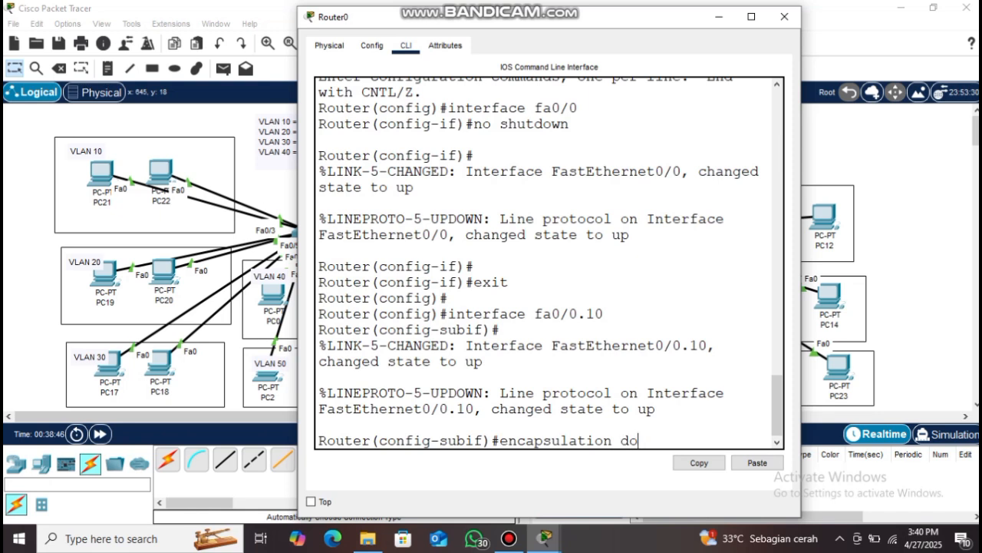
type("t1q 10")
key("Return")
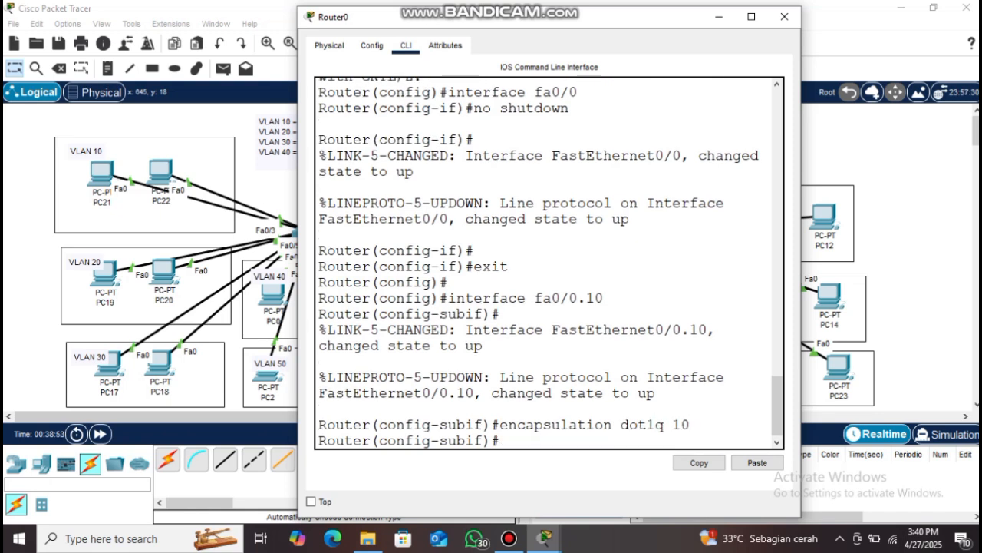
type("ip address 10")
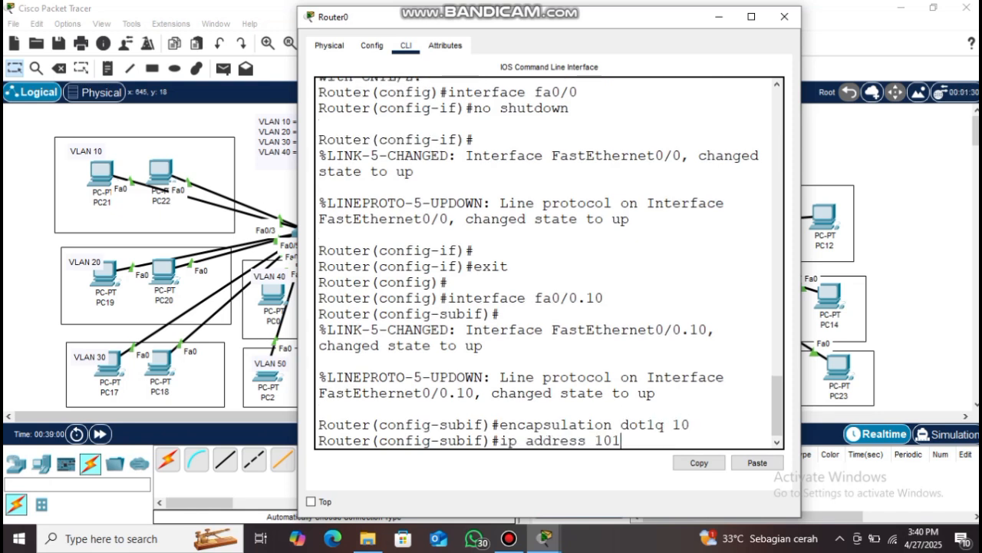
type(".10.10.10.1")
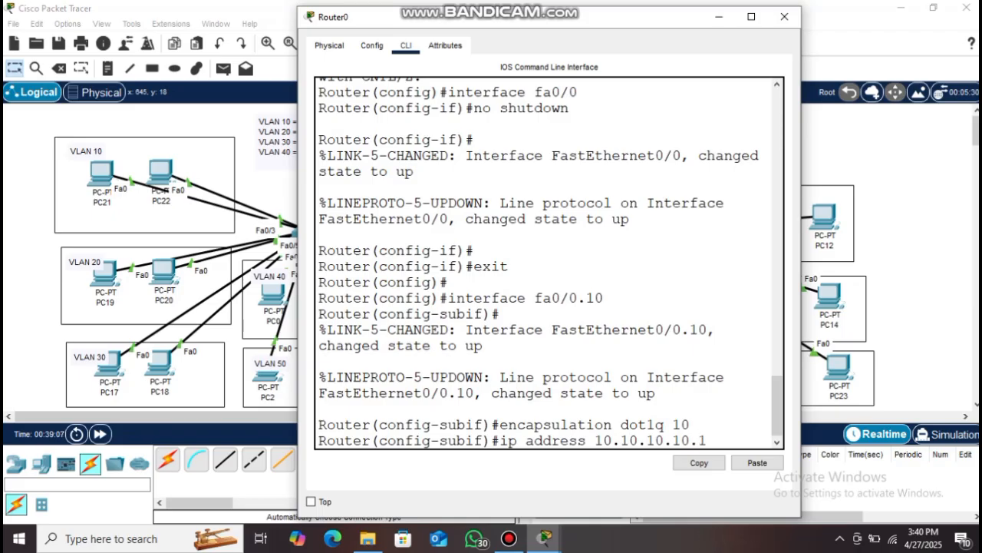
type(" 255.255.255.0")
key("Return")
type("ip address 10.10.10")
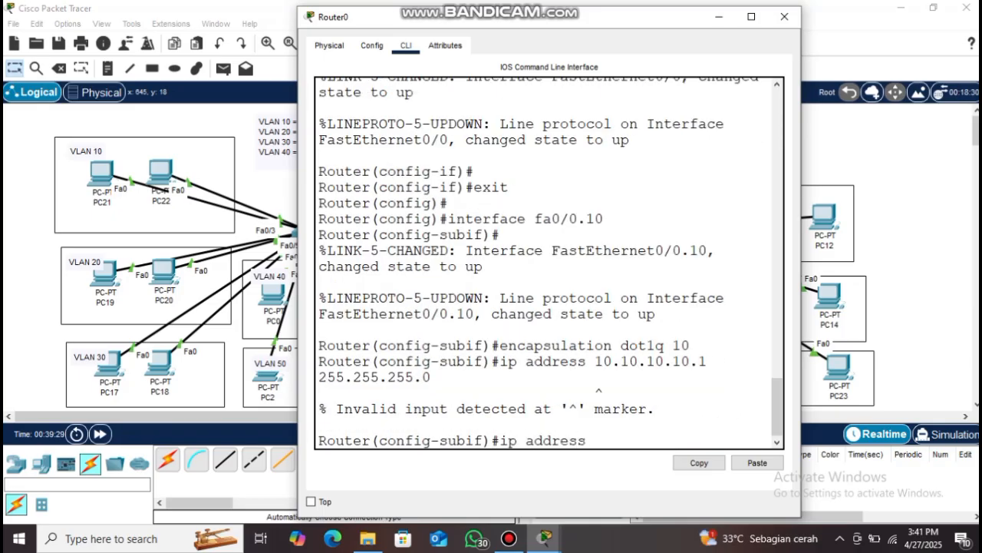
type(".1 255.255.255.0")
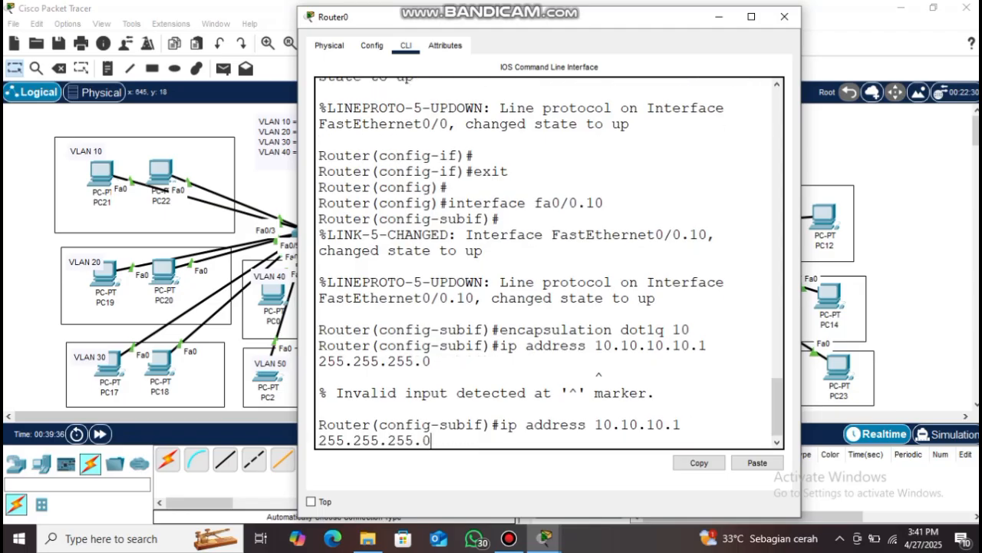
key("Return")
type("exit")
key("Return")
key("Return")
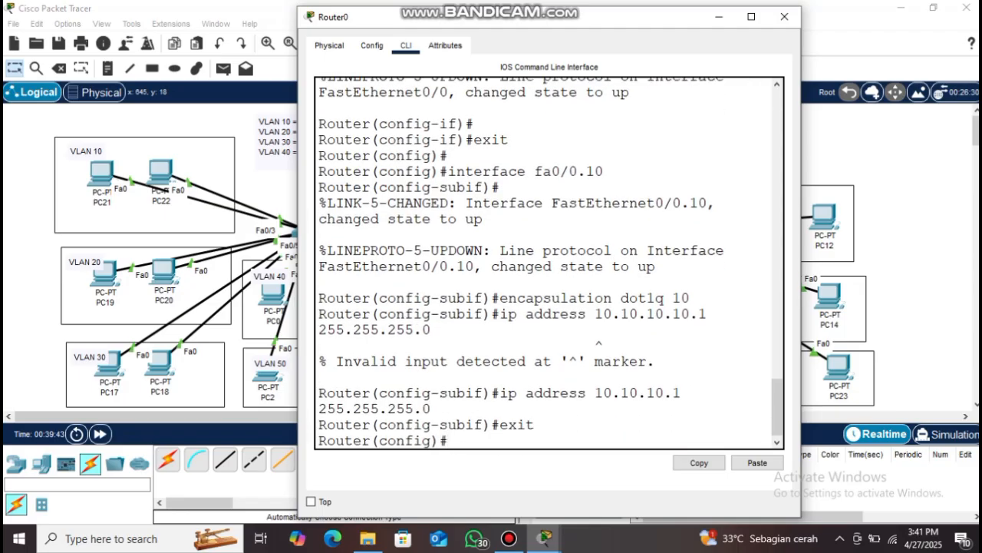
Create subinterface fa0/0.20 with dot1q tag 20 and address 20.20.20.1/24
type("interface fa")
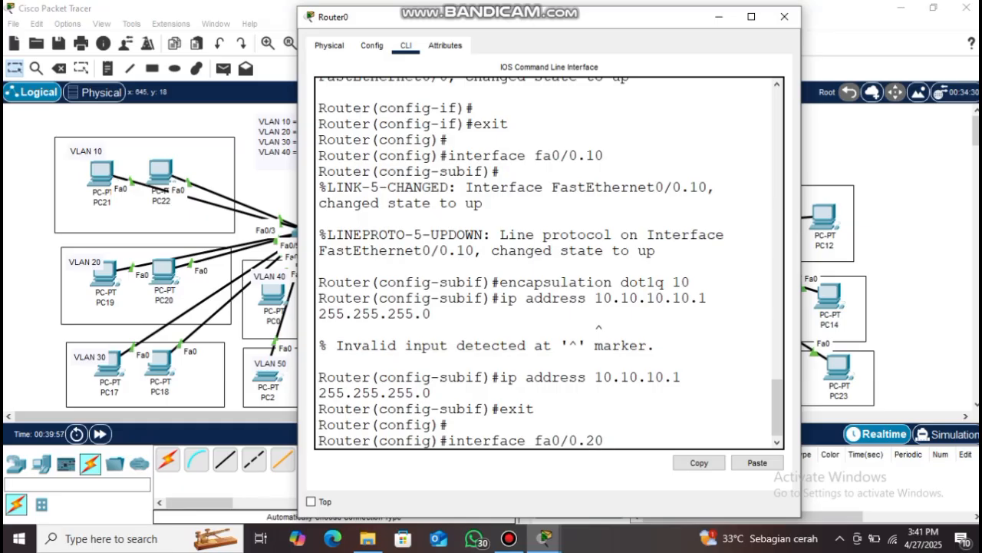
type("0/0.20")
key("Return")
key("Return")
key("Up")
key("Up")
key("Up")
key("Up")
key("Up")
key("Up")
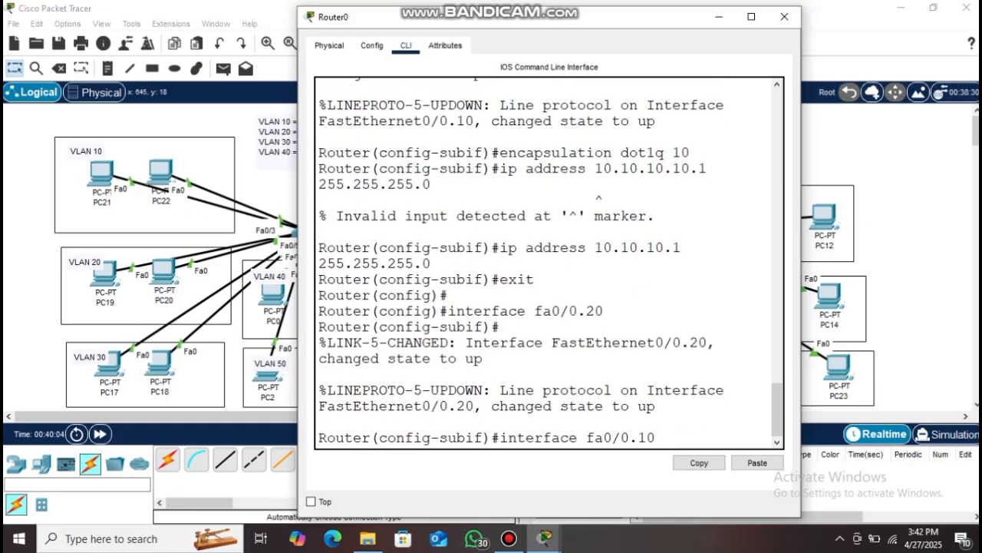
key("Down")
type("20")
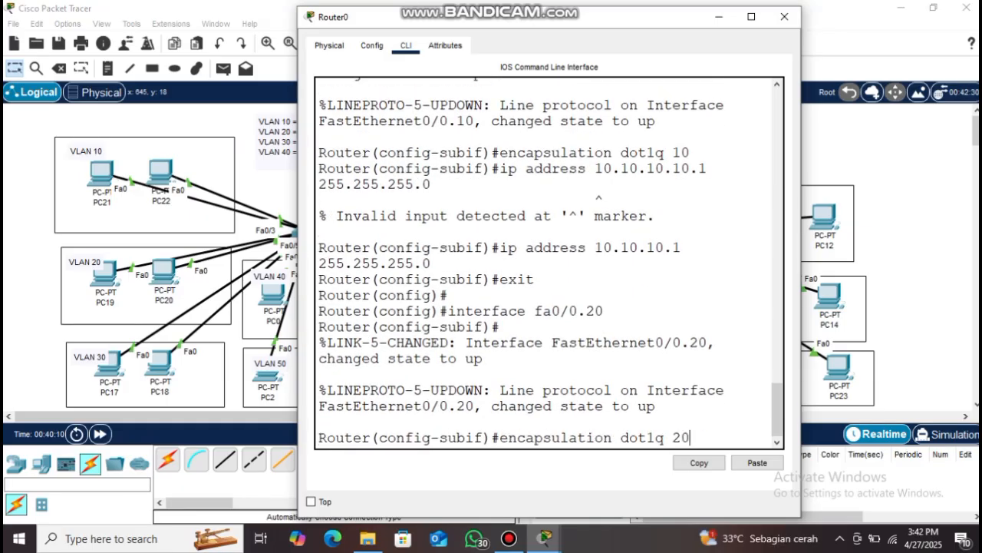
key("Return")
type("ip address 20.20.20.1 255.255.255.0")
key("Return")
type("exit")
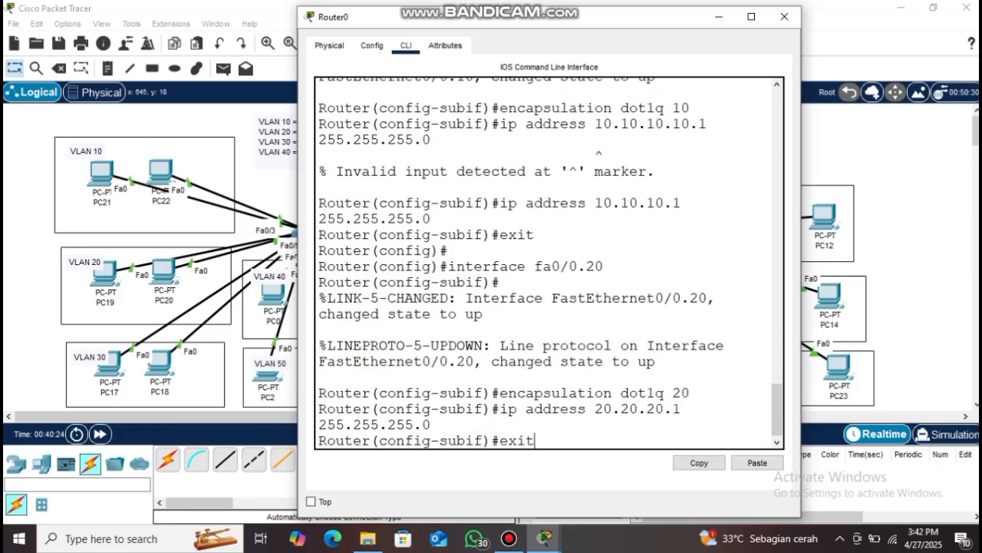
key("Return")
key("Return")
Create subinterface fa0/0.30 for VLAN 30 with address 30.30.30.1/24
type("interface fa0/0.3")
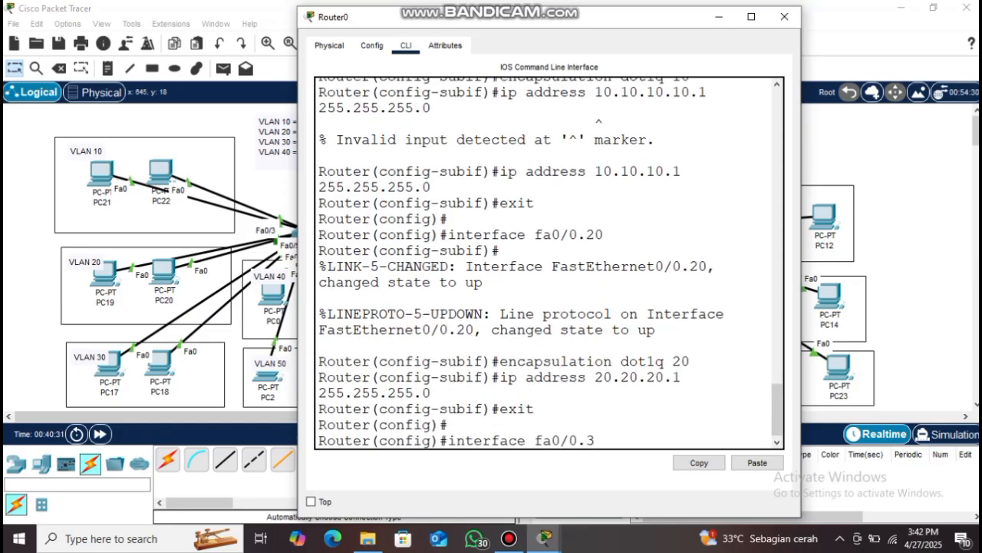
type("0")
key("Return")
key("Return")
key("Up")
key("Up")
key("Up")
key("Up")
key("BackSpace")
key("Return")
type("i")
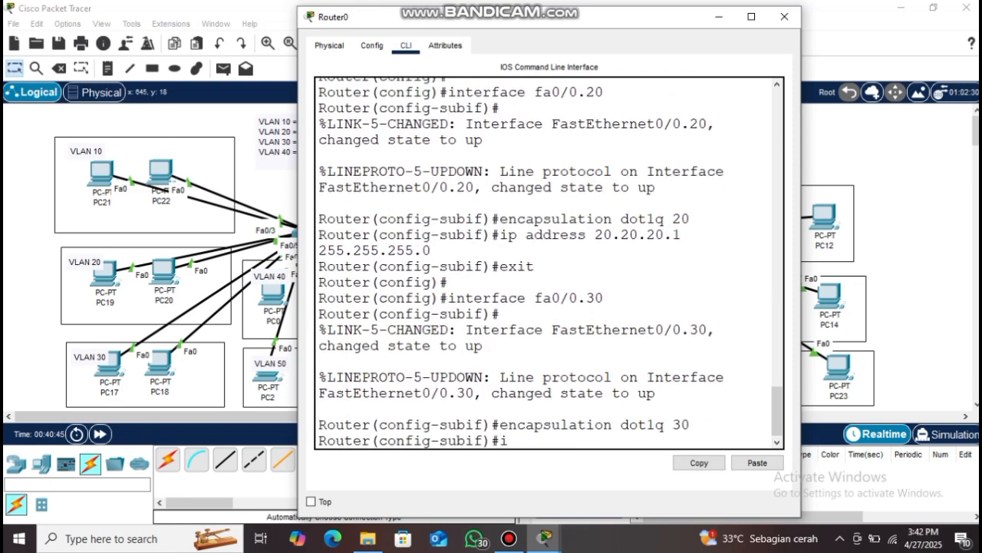
type("p address 30.30.30.1 255.255.255.0")
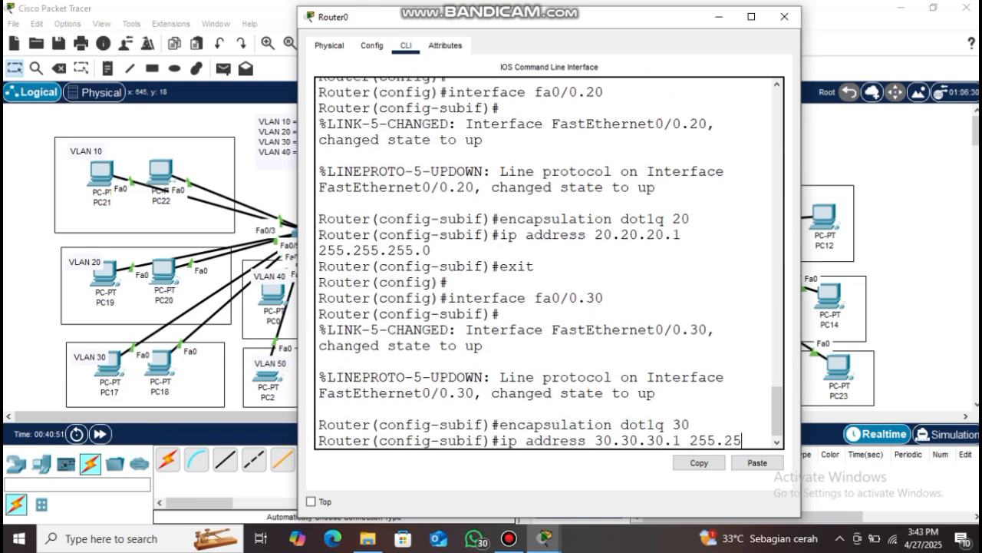
key("Return")
type("exit")
key("Return")
Create subinterface fa0/0.40 with dot1q tag 40 and address 40.40.40.1/24
type("interface fa0/0.40")
key("Return")
key("Up")
key("Up")
key("BackSpace")
key("BackSpace")
type("40")
key("Return")
type("ip")
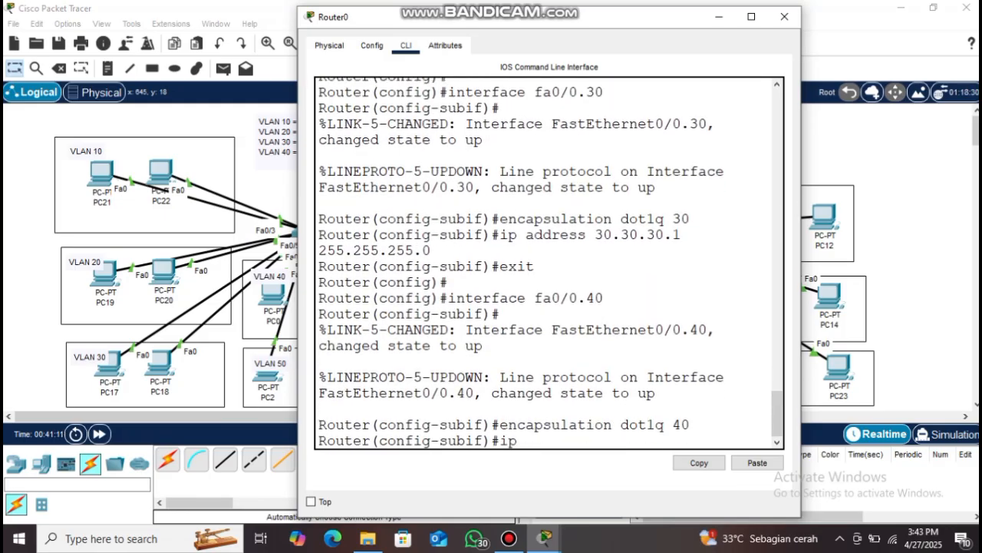
type(" address 40.40.40.1 255.255")
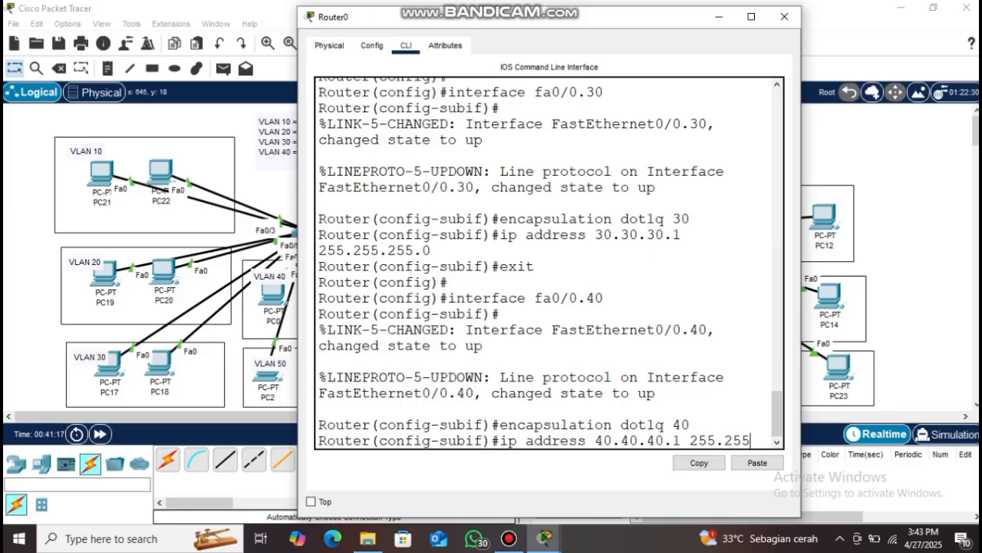
type(".255.0")
key("Return")
type("exit")
key("Return")
Create subinterface fa0/0.50 for VLAN 50 with address 50.50.50.1/24
type("interface fa0/0.50")
key("Return")
type("encapsulation dot1q 40")
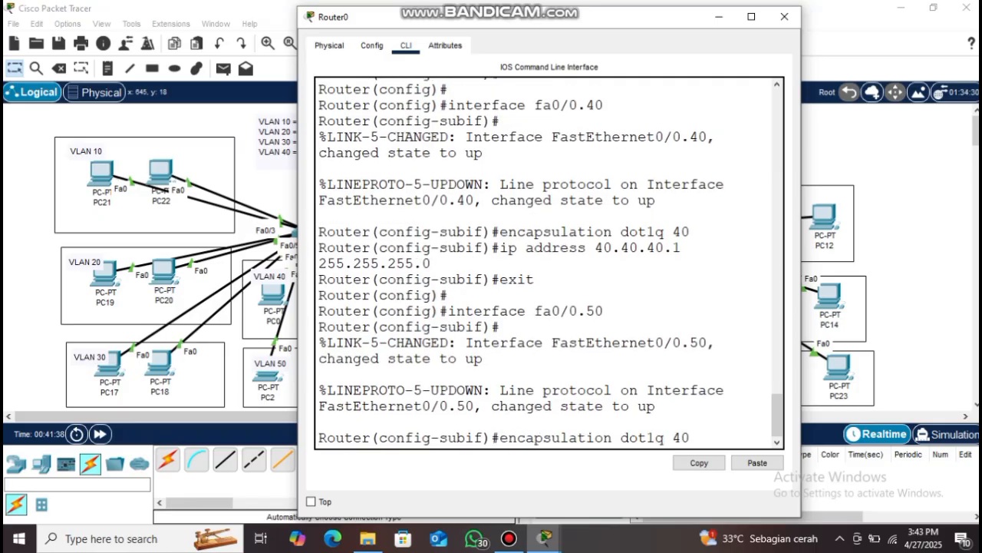
type("0")
key("Return")
type("ip address")
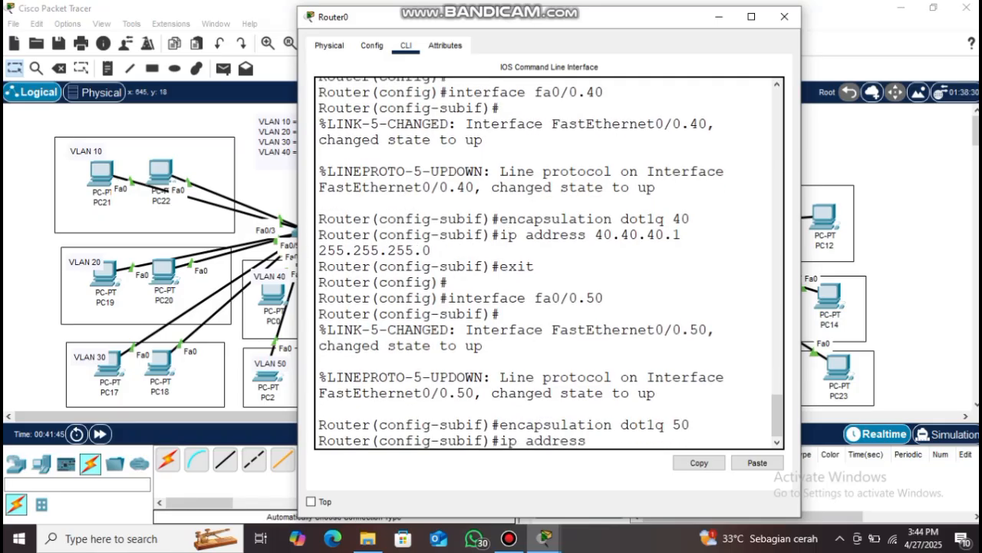
type(" 50.50.50.1 255.255.255.0")
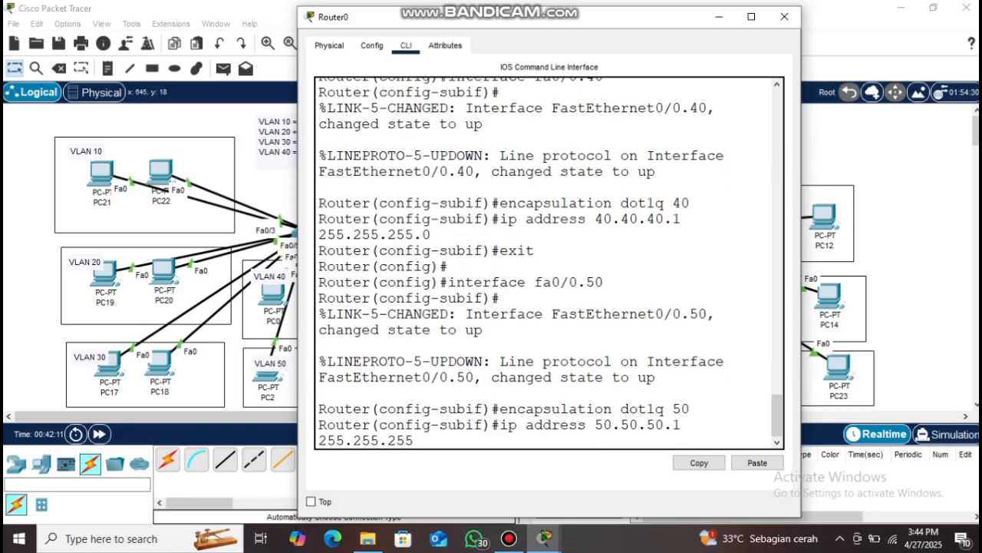
key("Return")
type("exit")
key("Return")
Create subinterface fa0/0.60 with dot1q tag 60 and address 60.60.60.1/24
key("Return")
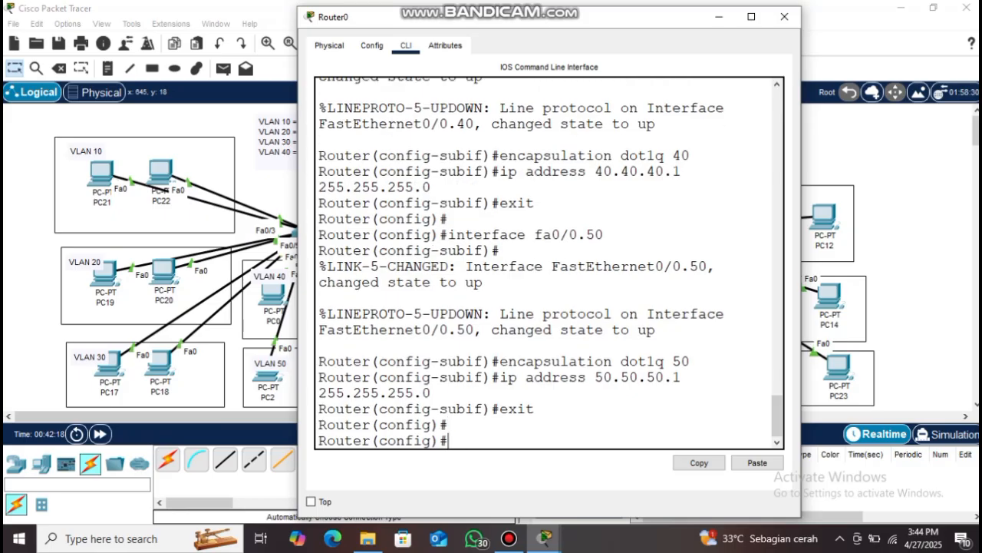
type("interface fa0/0.60")
key("Return")
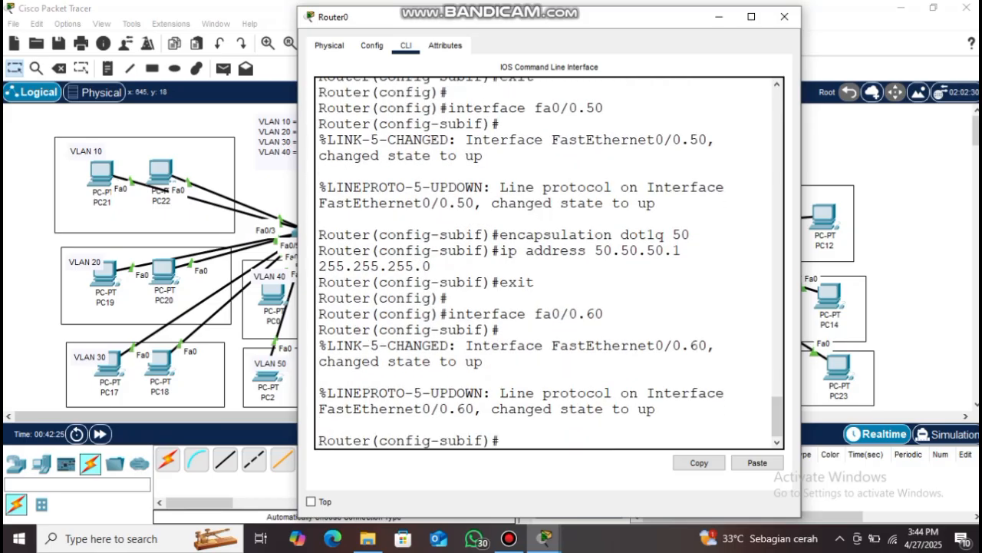
key("Up")
key("Up")
key("Up")
key("Up")
key("BackSpace")
key("BackSpace")
type("60")
key("Return")
type("ip a")
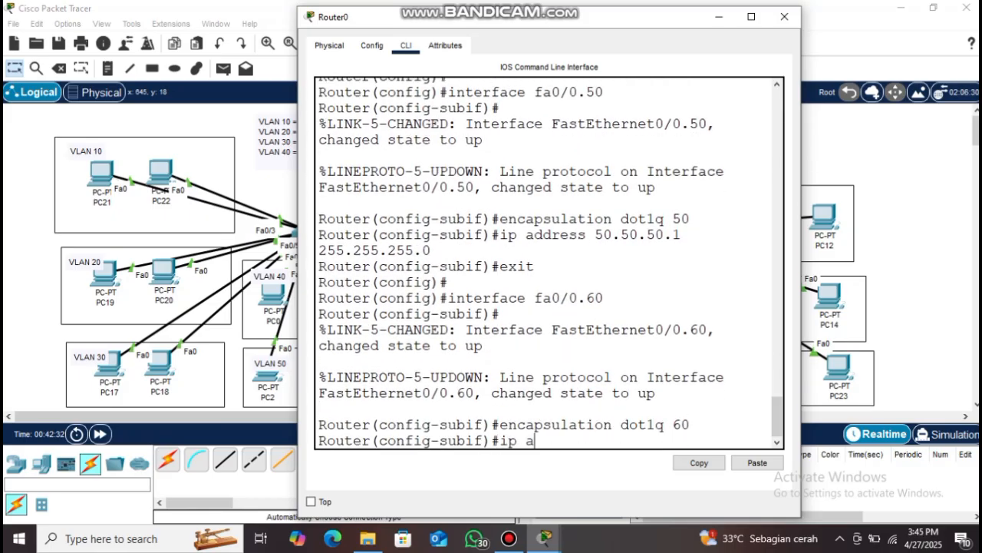
type("ddress 60.60.60.1 255.255.255.0")
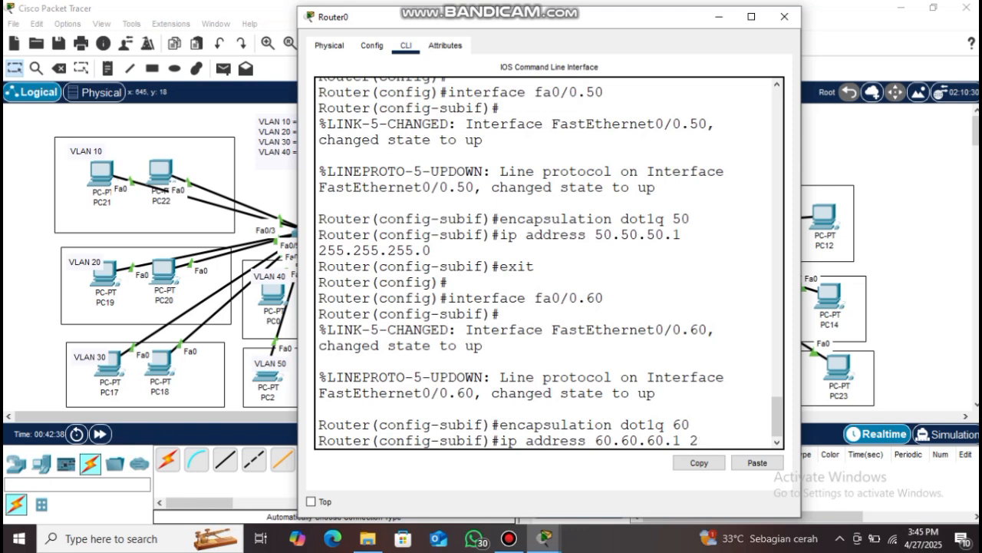
key("Return")
type("exit")
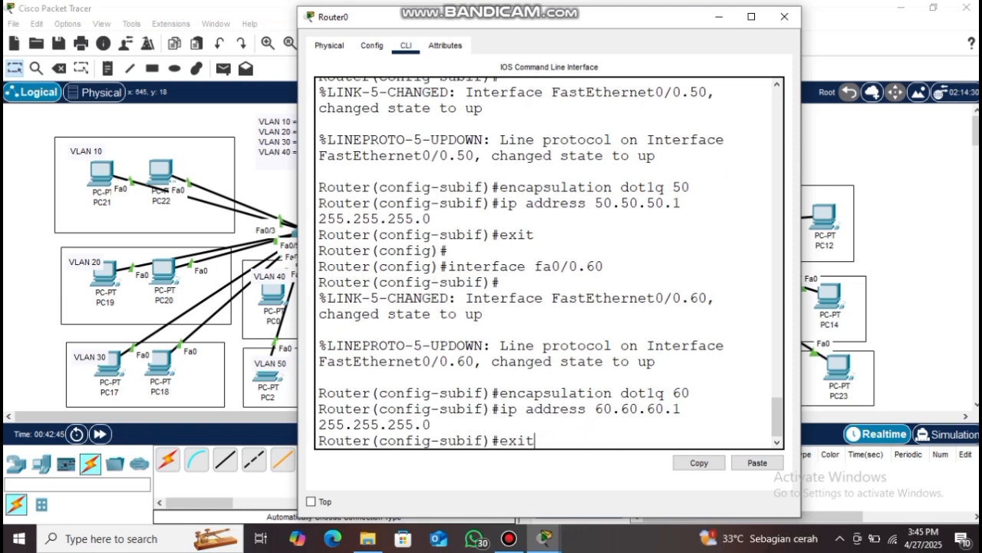
key("Return")
Create subinterface fa0/0.70 with dot1q tag 70 and address 70.70.70.1/24
type("interface fa")
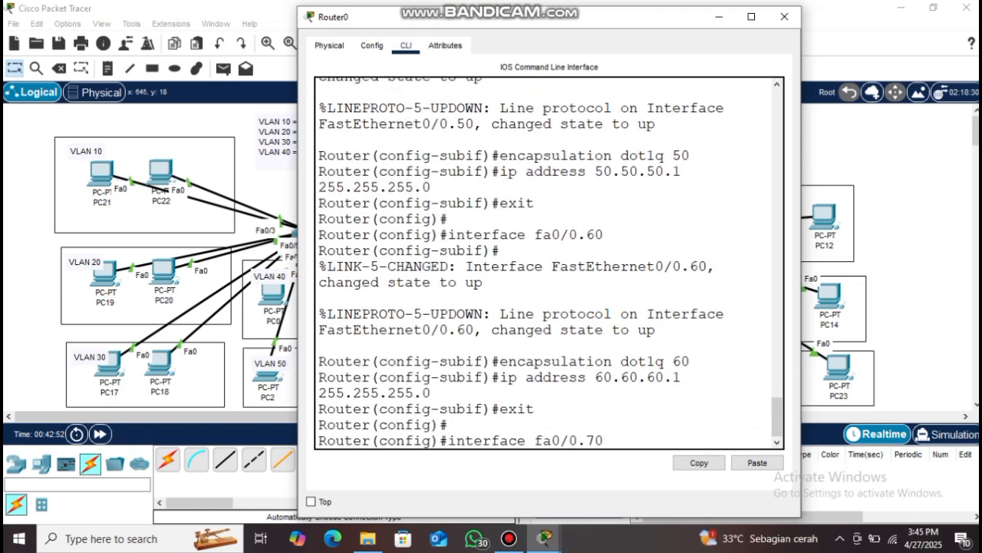
type("0/0.70")
key("Return")
key("Return")
key("Up")
key("Up")
key("Up")
key("Up")
key("Up")
key("Down")
key("BackSpace")
key("BackSpace")
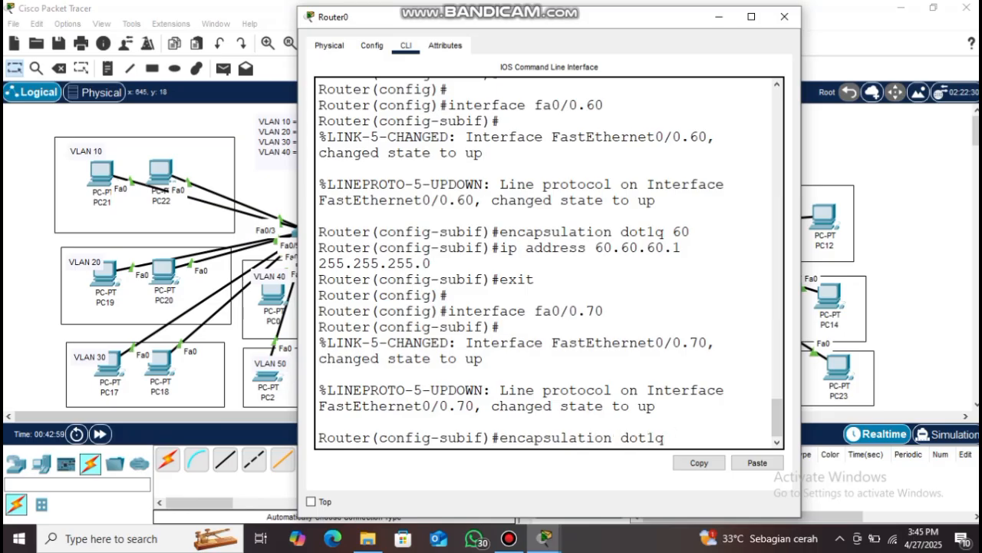
type("70")
key("Return")
type("ip address 70.70.70.1 255.255.255.0")
key("Return")
type("exit")
key("Return")
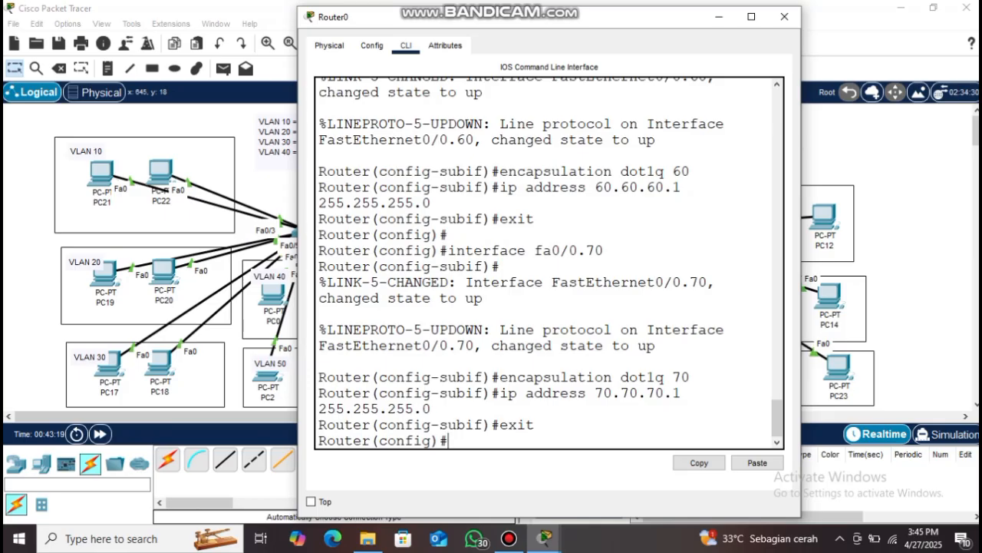
key("Return")
Create DHCP pool VLAN10 for 10.10.10.0/24 with gateway 10.10.10.1 and DNS 8.8.8.8
type("ip dhcp pool VLAN10")
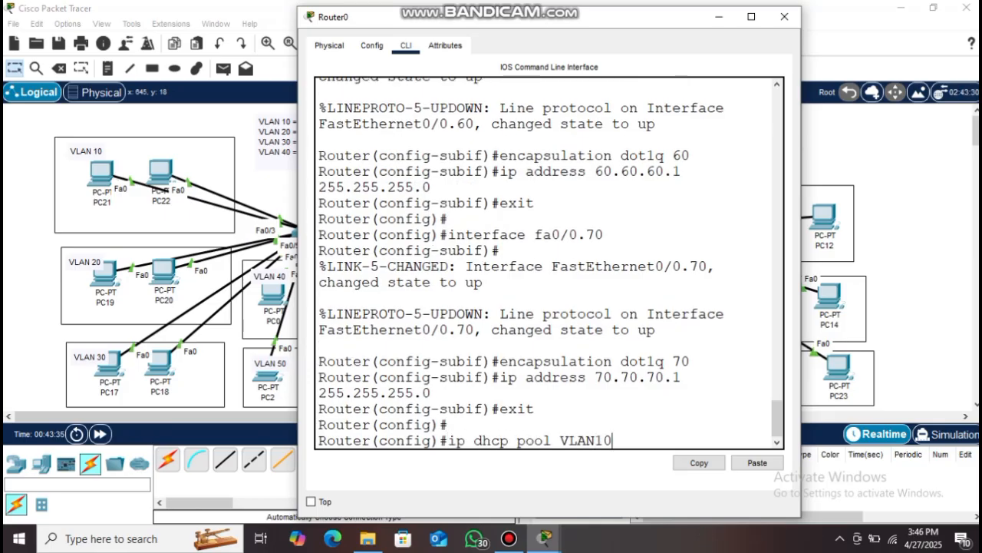
key("Return")
type("netwo")
type("rk 10.101.")
type(".1")
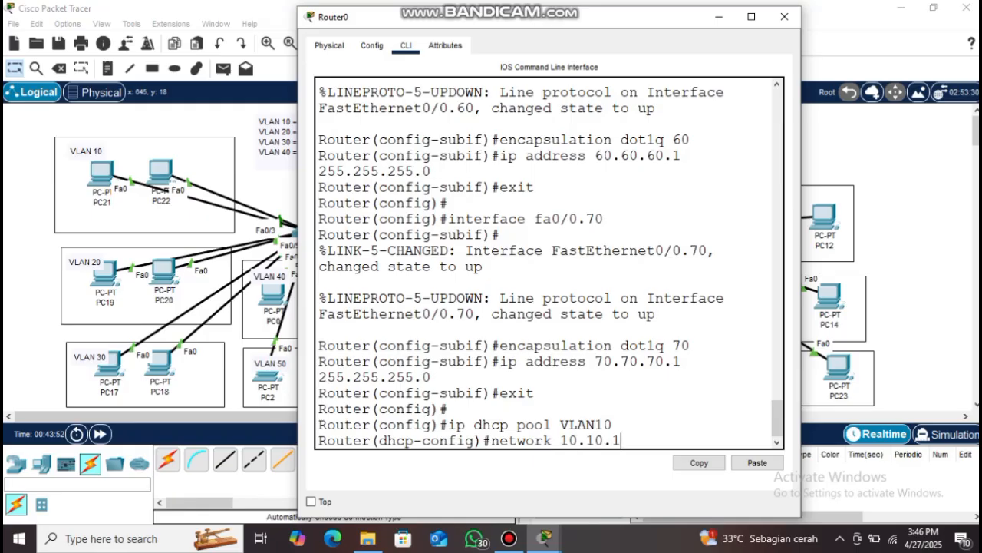
type("0.0 255.255.255.0")
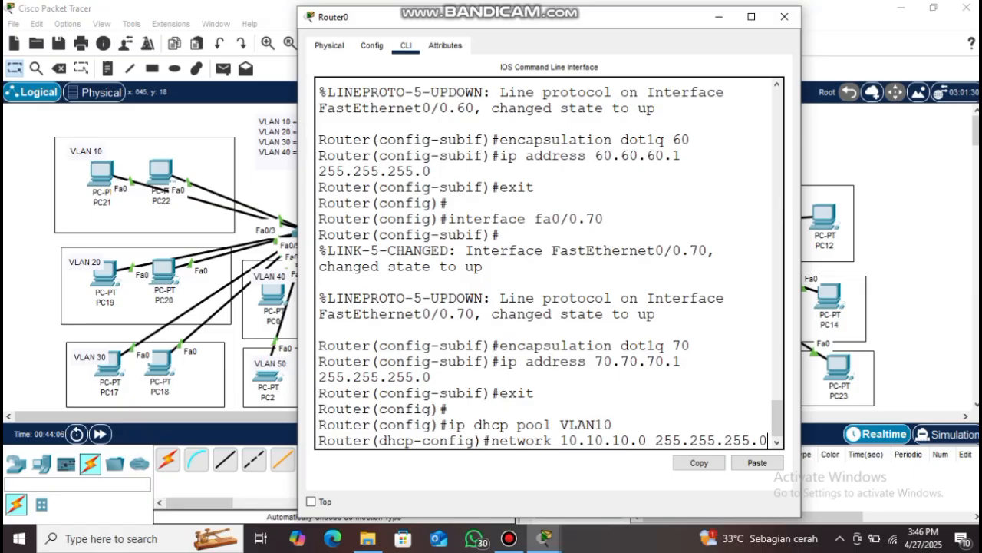
key("Return")
type("default-router 10.10.10.1")
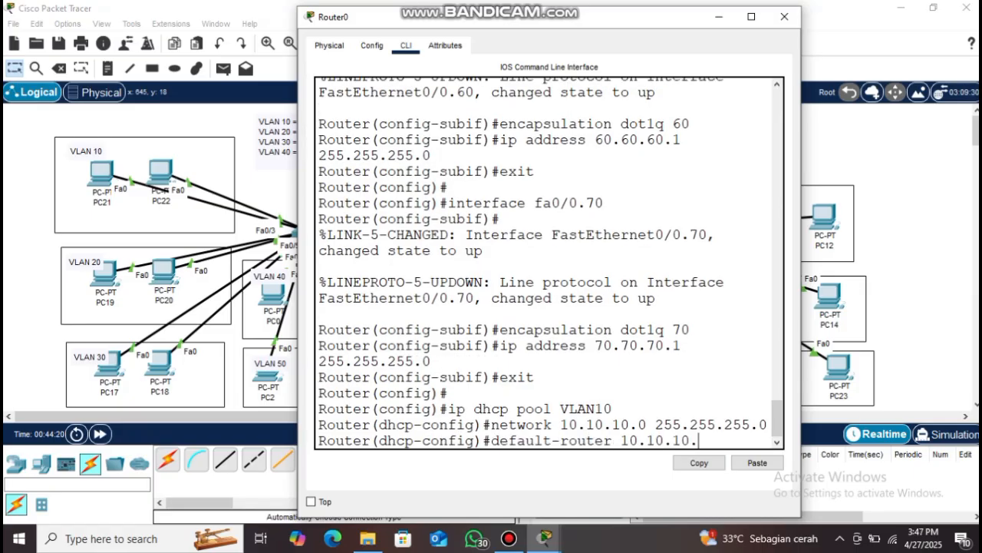
key("Return")
type("ds")
key("BackSpace")
type("ns")
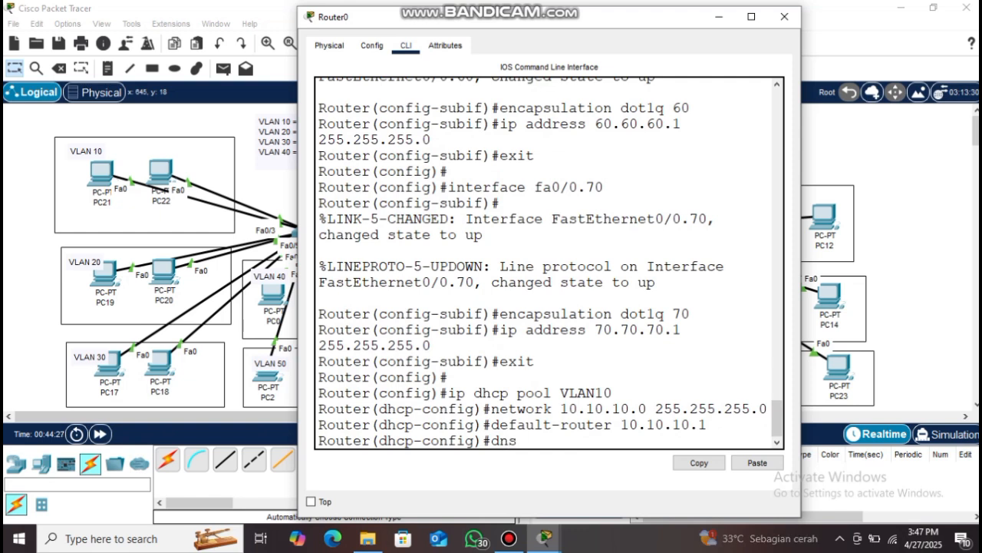
type("-server 8.8.8.8")
key("Return")
type("exit")
key("Return")
Create DHCP pool VLAN20 for 20.20.20.0/24 with gateway 20.20.20.1 and DNS 8.8.8.8
key("Up")
key("Up")
key("Up")
key("Up")
key("Up")
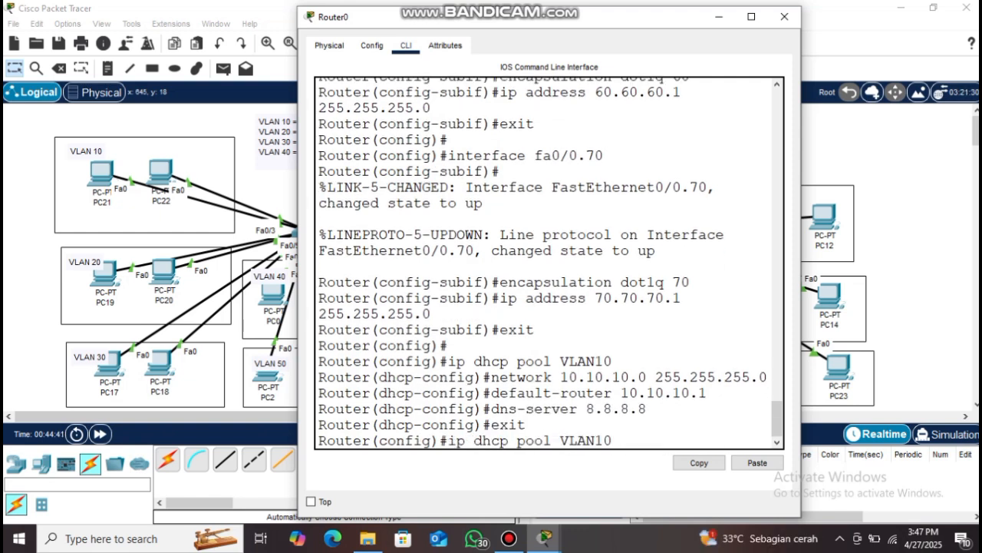
type("20")
key("Return")
key("Up")
key("Up")
key("Up")
key("Up")
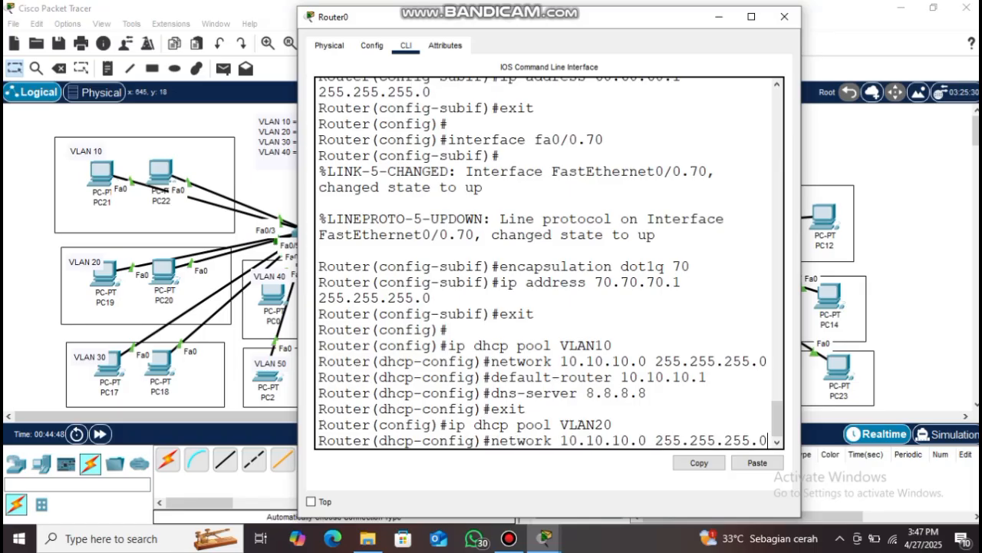
key("BackSpace")
key("BackSpace")
key("BackSpace")
key("BackSpace")
key("BackSpace")
key("BackSpace")
key("BackSpace")
key("BackSpace")
type("20.20.20")
key("Return")
key("Up")
key("Up")
key("Up")
key("Up")
key("BackSpace")
key("BackSpace")
key("BackSpace")
key("BackSpace")
key("BackSpace")
key("BackSpace")
key("BackSpace")
key("BackSpace")
key("BackSpace")
key("BackSpace")
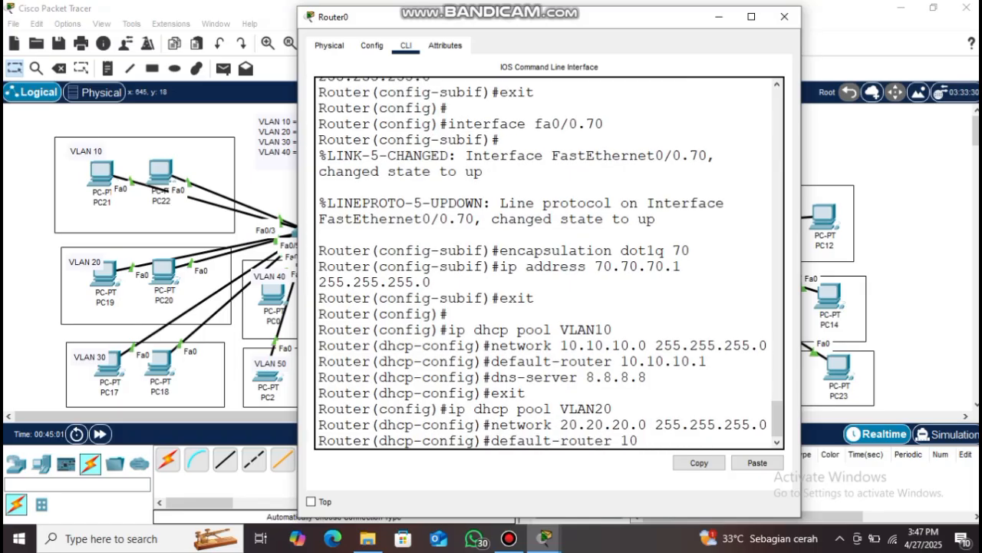
type("20.20.20.1")
key("Return")
key("Up")
key("Up")
key("Up")
key("Up")
key("Up")
key("Return")
type("exit")
key("Return")
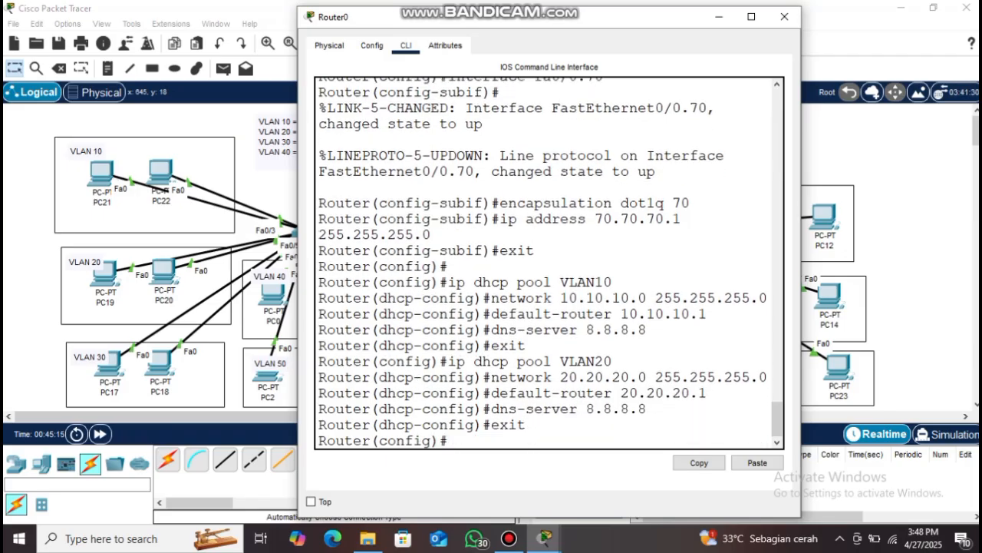
key("Return")
key("Up")
key("Up")
key("Up")
key("Up")
key("Up")
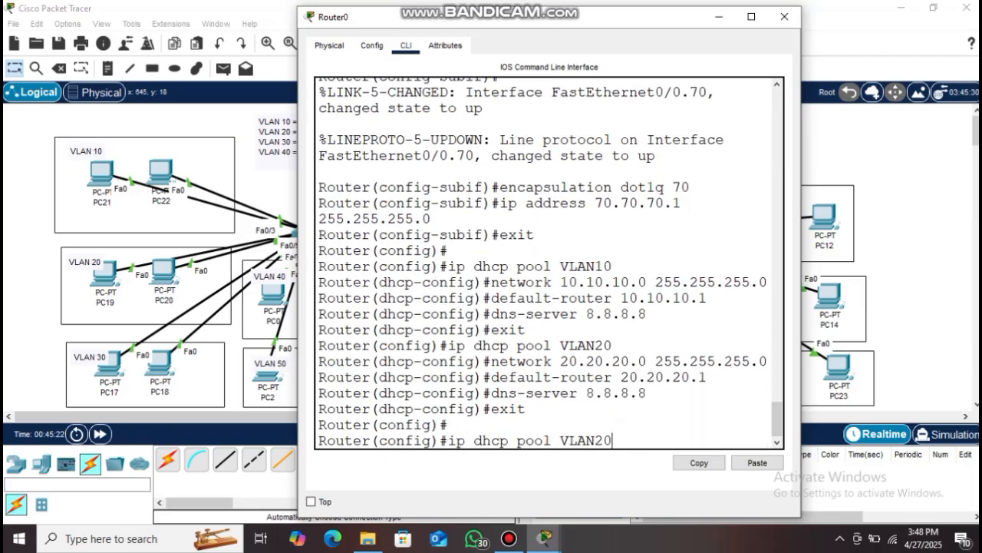
Give pool VLAN30 network 30.30.30.0/24, gateway 30.30.30.1 and DNS server 8.8.8.8
key("Return")
type("network")
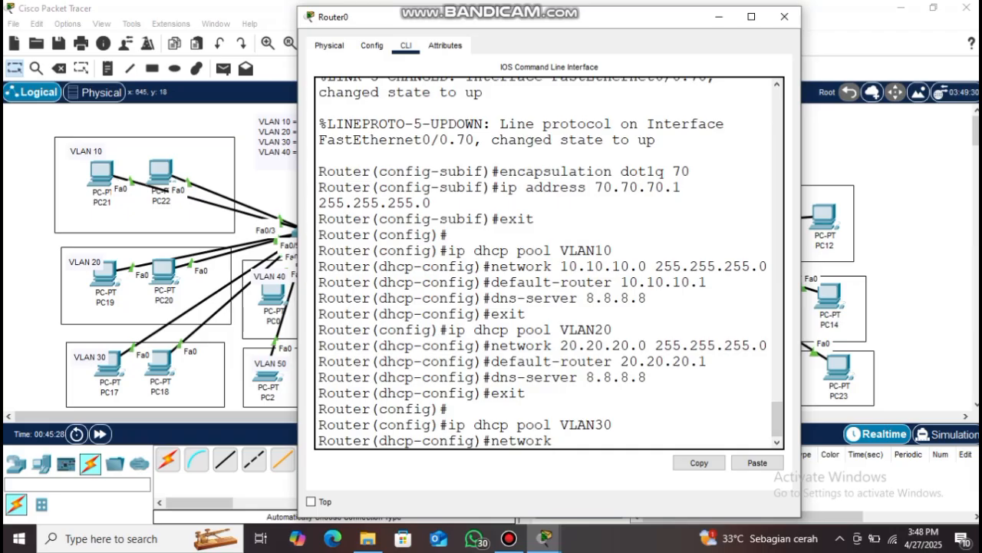
type(" 30.30.30.0 255.255,")
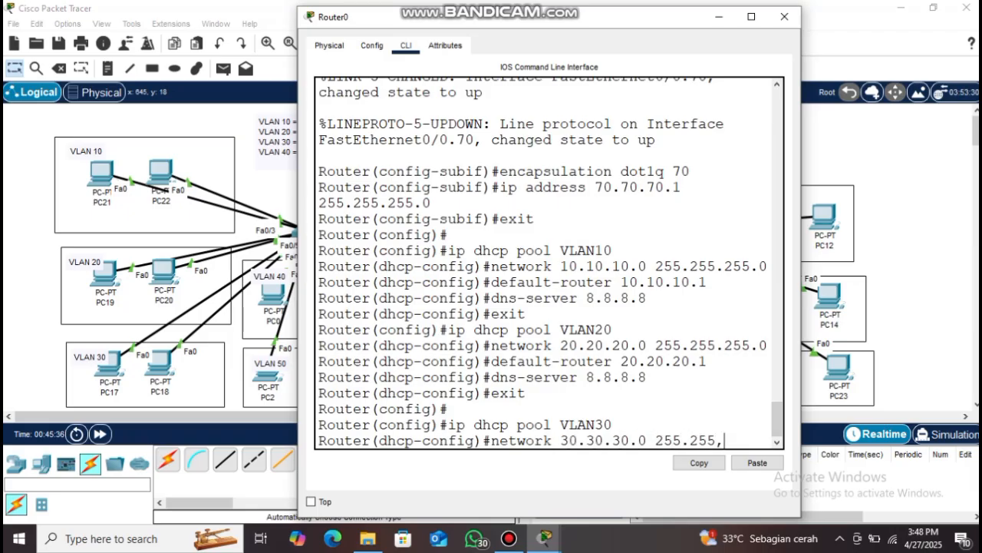
key("BackSpace")
type(".255.0")
key("Return")
key("Up")
key("Up")
key("Up")
key("Up")
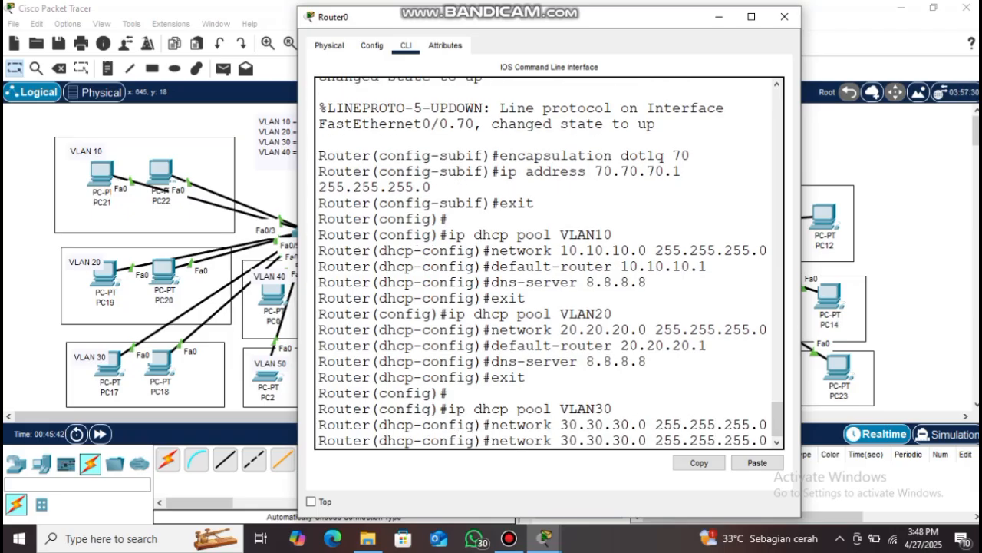
key("Up")
key("BackSpace")
key("BackSpace")
key("BackSpace")
key("BackSpace")
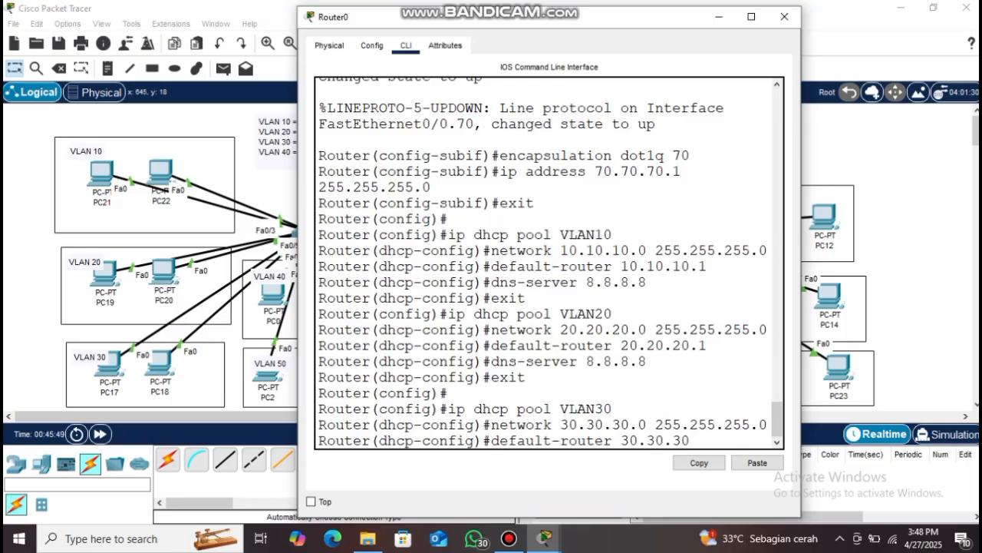
key("Return")
key("Up")
key("Up")
key("Up")
Create DHCP pool VLAN40 with network 40.40.40.0 255.255.255.0
key("Up")
key("Up")
key("Return")
type("exit")
key("Return")
key("Return")
key("Up")
key("Up")
key("Up")
key("Up")
key("Up")
key("BackSpace")
key("BackSpace")
type("40")
key("Return")
type("network 40.")
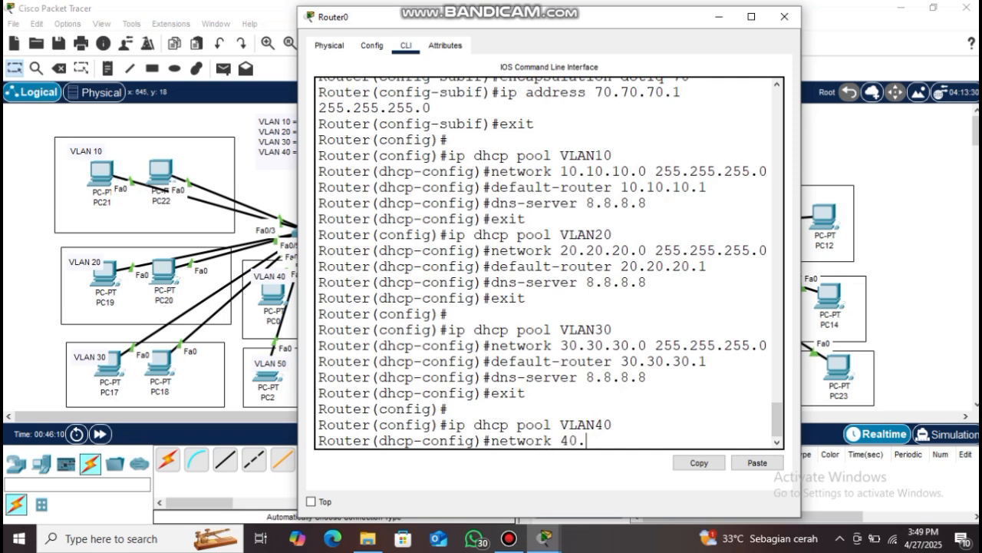
type("40.40.0 255.255.255.0")
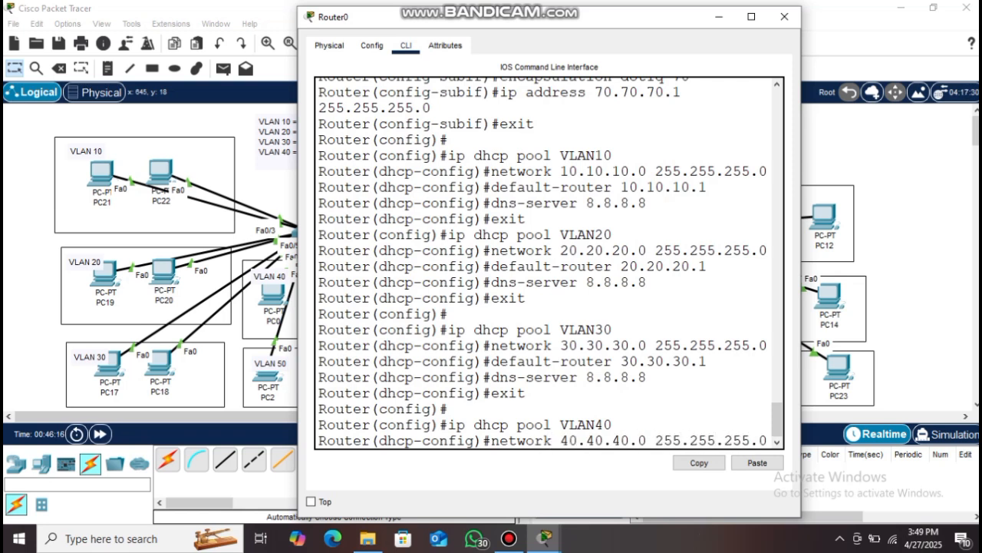
key("Return")
Give pool VLAN40 default gateway 40.40.40.1 and DNS server 8.8.8.8
key("Up")
key("Up")
key("Up")
key("Up")
key("BackSpace")
key("BackSpace")
key("BackSpace")
key("BackSpace")
key("BackSpace")
key("BackSpace")
key("BackSpace")
key("BackSpace")
key("BackSpace")
key("BackSpace")
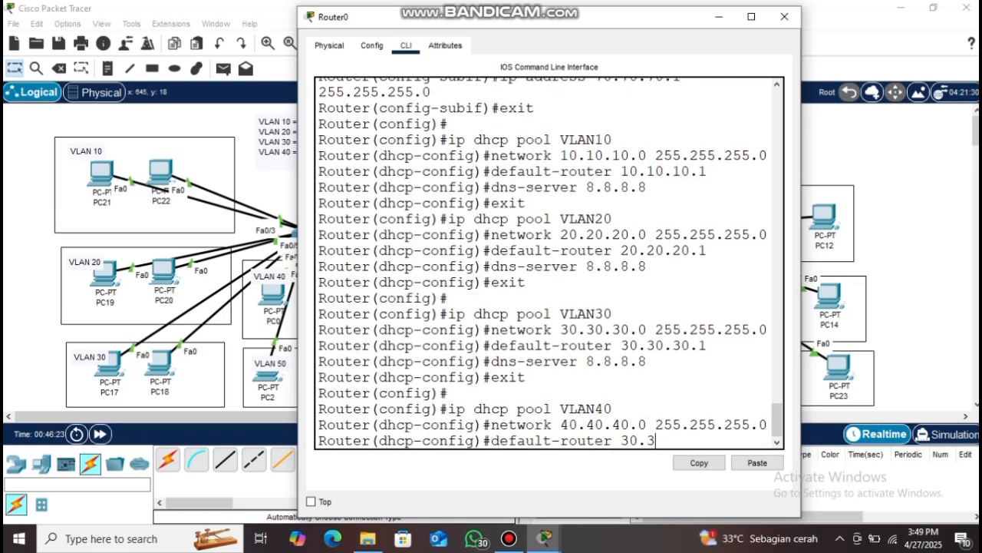
type("40.40.40.1")
key("Return")
key("Up")
key("Up")
key("Up")
key("Up")
key("Up")
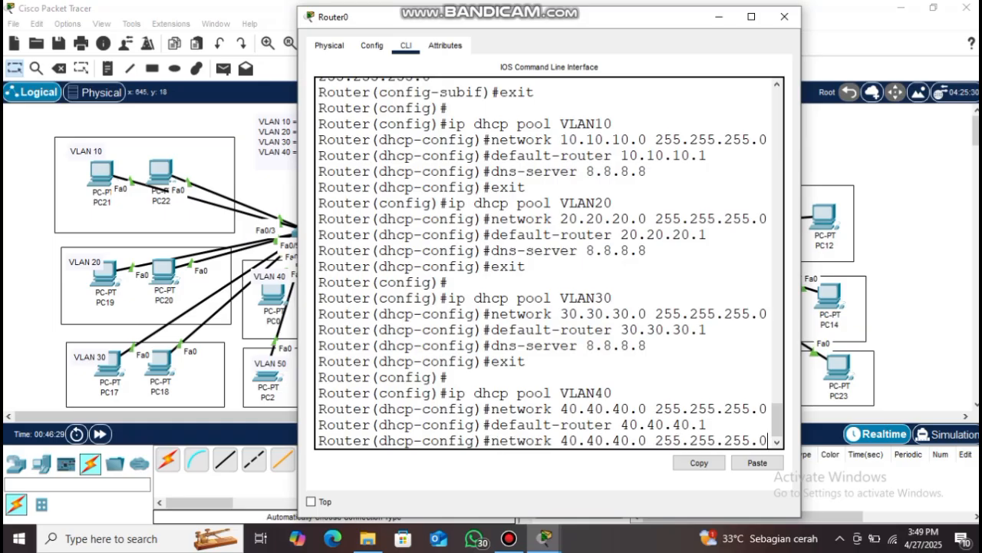
key("Return")
key("Up")
Start DHCP pool VLAN50 by editing a recalled network command
key("Up")
key("Up")
key("Up")
key("Up")
key("Up")
key("Up")
key("Down")
key("Return")
key("Return")
key("Up")
key("Up")
key("Up")
Set pool VLAN50 network to 50.50.50.0/24 with DNS server 8.8.8.8, then exit
key("Up")
key("Up")
key("Return")
key("Up")
key("Up")
key("Up")
key("Up")
key("Left")
key("Left")
key("Left")
key("Left")
key("Left")
key("Left")
key("Left")
key("Left")
key("Left")
key("Left")
key("Left")
key("Left")
key("Left")
key("Left")
key("Left")
key("Left")
key("Left")
key("BackSpace")
type("5")
key("Return")
key("Up")
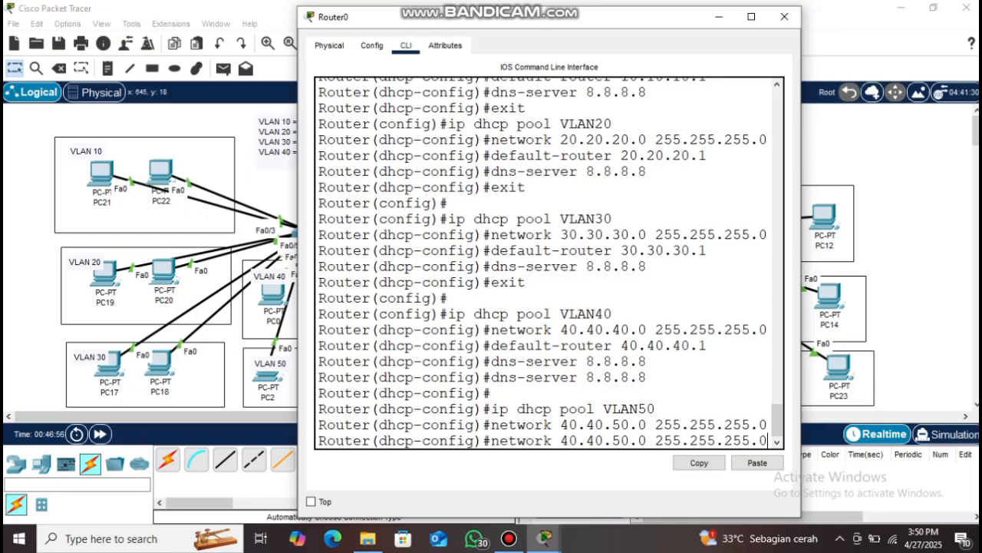
key("BackSpace")
key("BackSpace")
key("BackSpace")
key("BackSpace")
key("BackSpace")
key("BackSpace")
key("BackSpace")
key("BackSpace")
key("BackSpace")
key("BackSpace")
key("BackSpace")
key("BackSpace")
key("BackSpace")
key("BackSpace")
key("BackSpace")
key("BackSpace")
key("BackSpace")
key("BackSpace")
key("BackSpace")
key("BackSpace")
type("50.50.50.0 255.255.255.0")
key("Return")
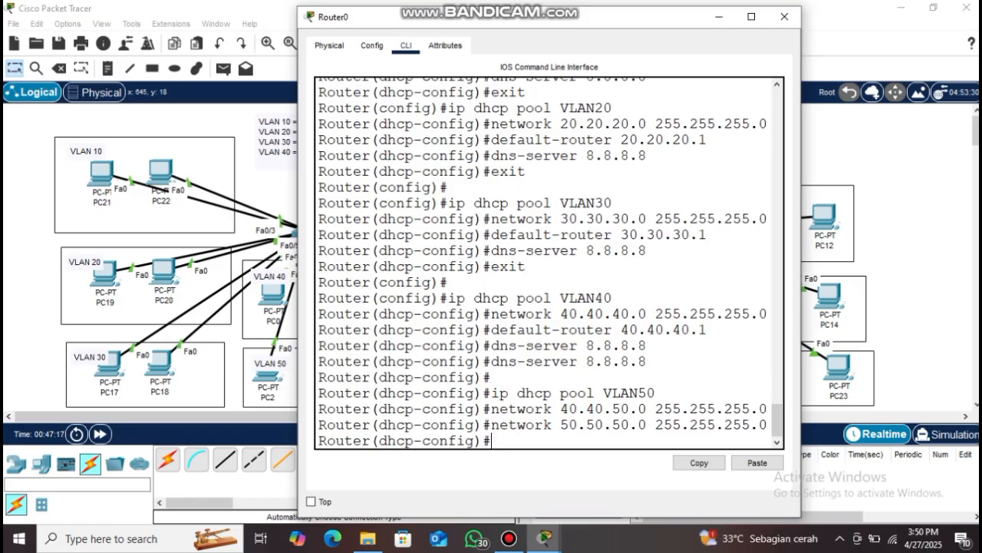
key("Up")
key("Up")
key("Return")
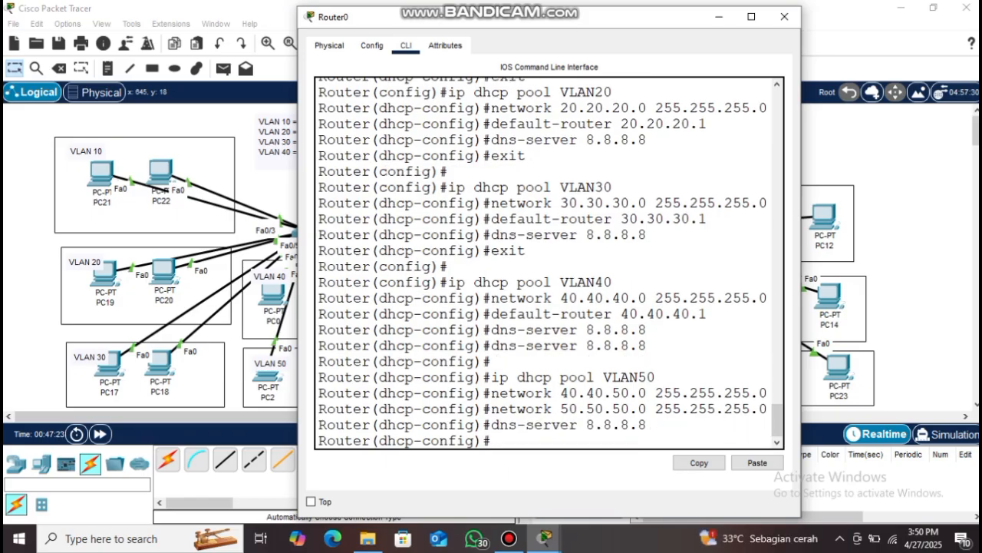
type("exit")
key("Return")
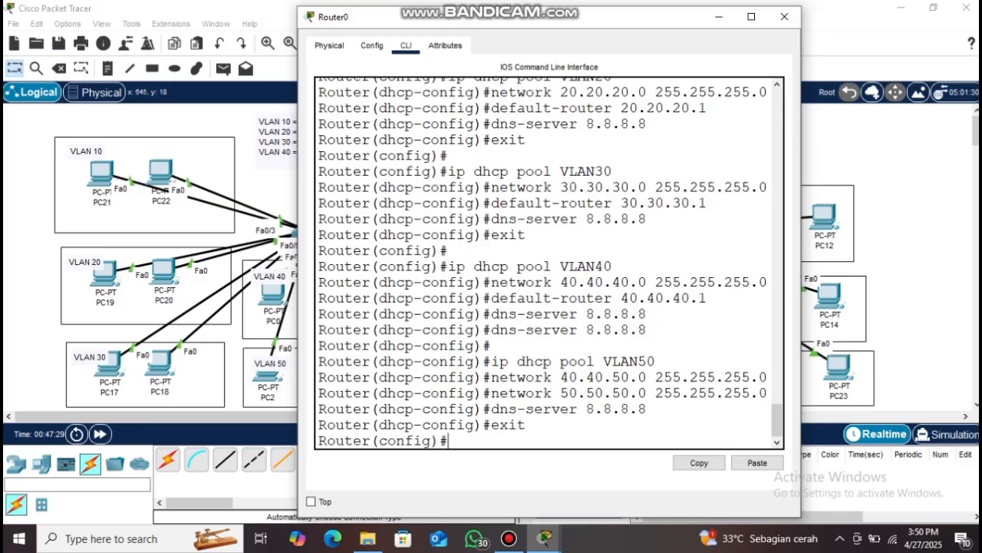
key("Up")
key("Up")
key("Up")
key("Up")
key("Up")
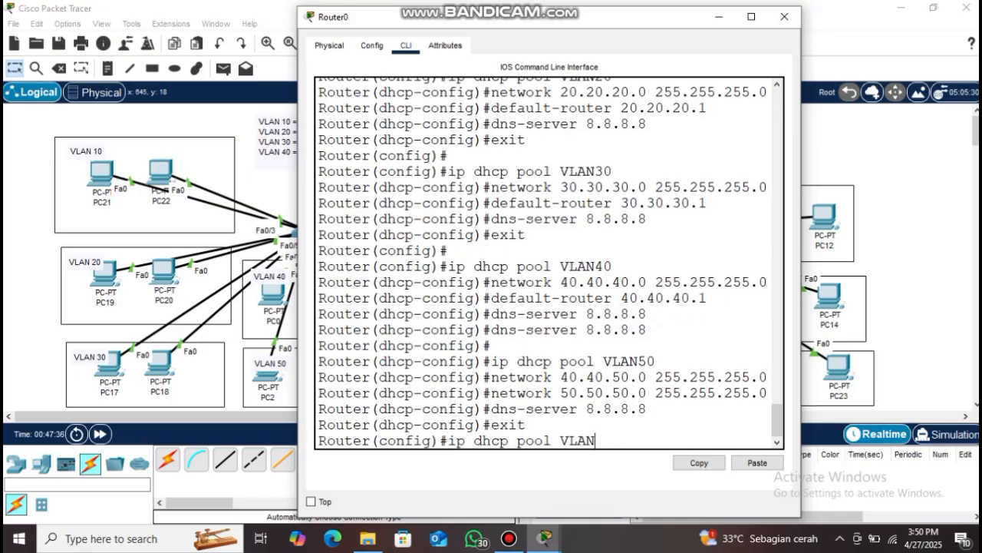
Reopen pool VLAN40 and correct its network to 40.40.40.0/24
type("40")
key("Return")
key("Up")
key("Up")
key("Up")
key("Up")
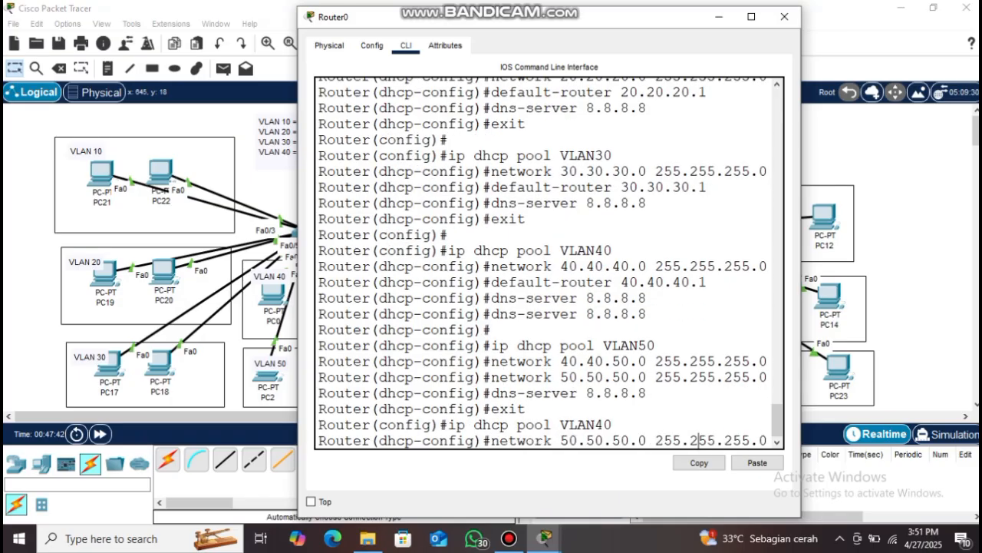
key("BackSpace")
type("4")
key("Left")
key("Left")
key("Left")
key("BackSpace")
type("4")
key("Left")
key("Left")
key("Left")
key("BackSpace")
type("4")
key("Return")
Give VLAN40 default-router 40.40.40.1 and dns-server 8.8.8.8, then exit
type("default-router 40.40.")
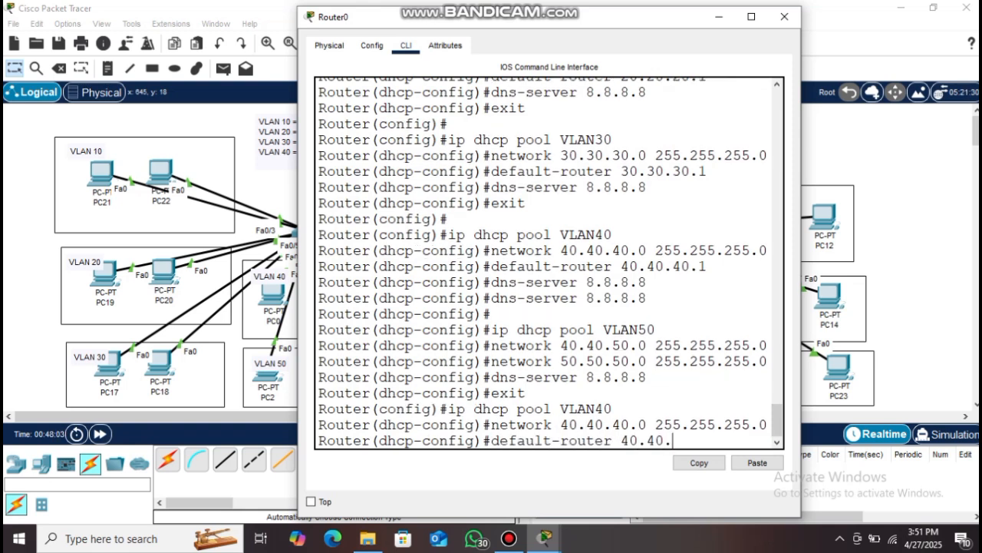
type("40.1")
key("Return")
type("dns-server 8.8.8.8")
key("Return")
type("exit")
key("Return")
key("Return")
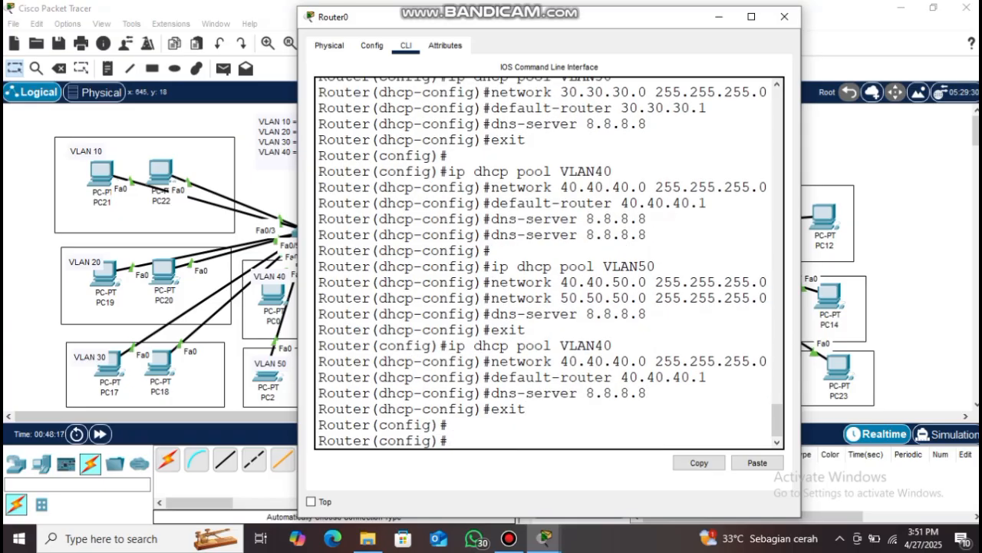
Configure pool VLAN50 with network 50.50.50.0/24, gateway 50.50.50.1 and DNS 8.8.8.8
key("Up")
key("Up")
key("Up")
key("Up")
key("BackSpace")
key("BackSpace")
type("50")
key("Return")
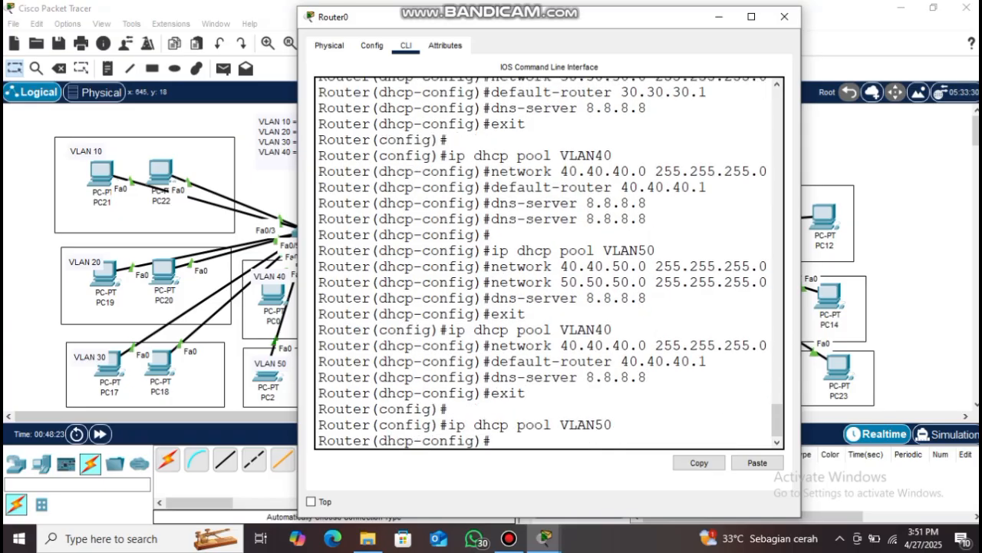
type("network 50.50.50")
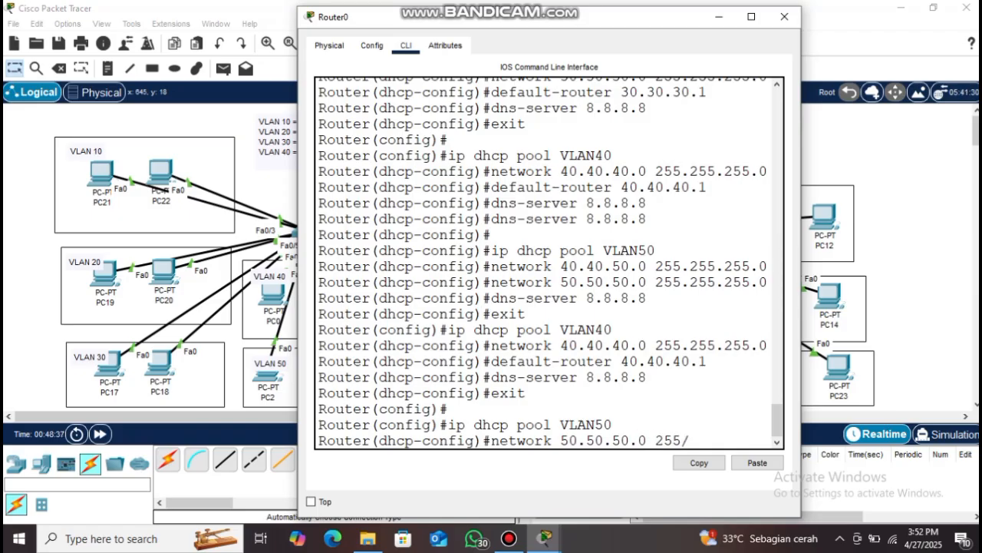
type(".0 255.255.255.0")
key("Return")
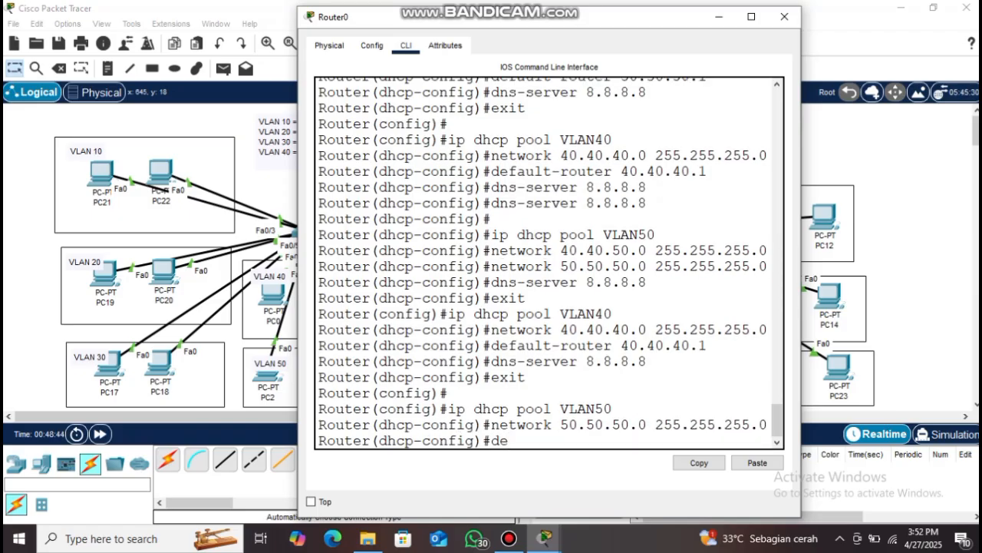
type("default-router 50.50.50.1")
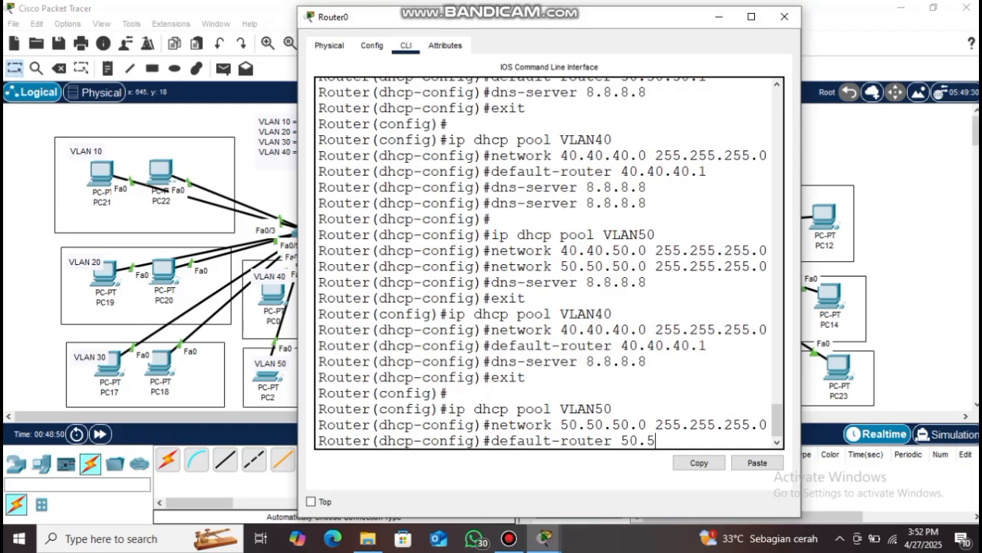
key("Return")
type("dns-server 8.8.8.8")
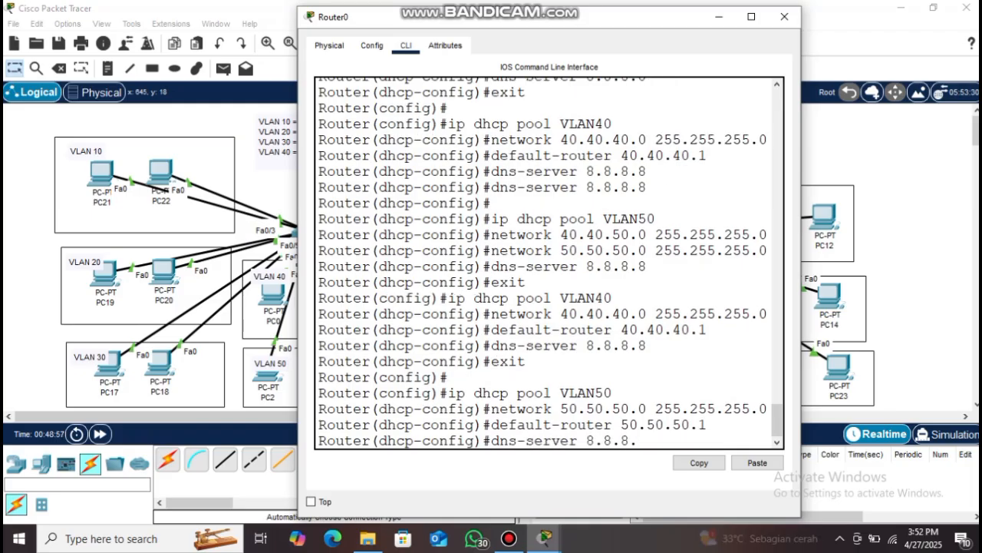
key("Return")
type("exit")
key("Return")
Create DHCP pool VLAN60
key("Return")
key("Up")
key("Up")
key("Up")
key("Up")
key("Up")
key("BackSpace")
key("BackSpace")
type("60")
Give pool VLAN60 network 60.60.60.0/24, gateway 60.60.60.1 and DNS 8.8.8.8
key("Return")
type("network 60.606.60.0 255.255.255.0")
key("Return")
type("default")
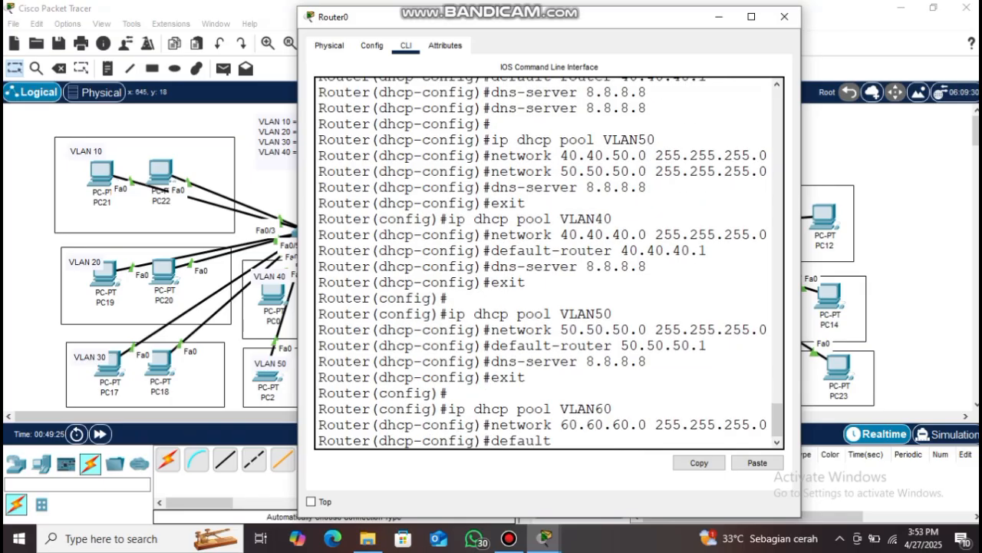
type("-router 60.60.60.1")
key("Return")
type("dns-server 8.8.8.8")
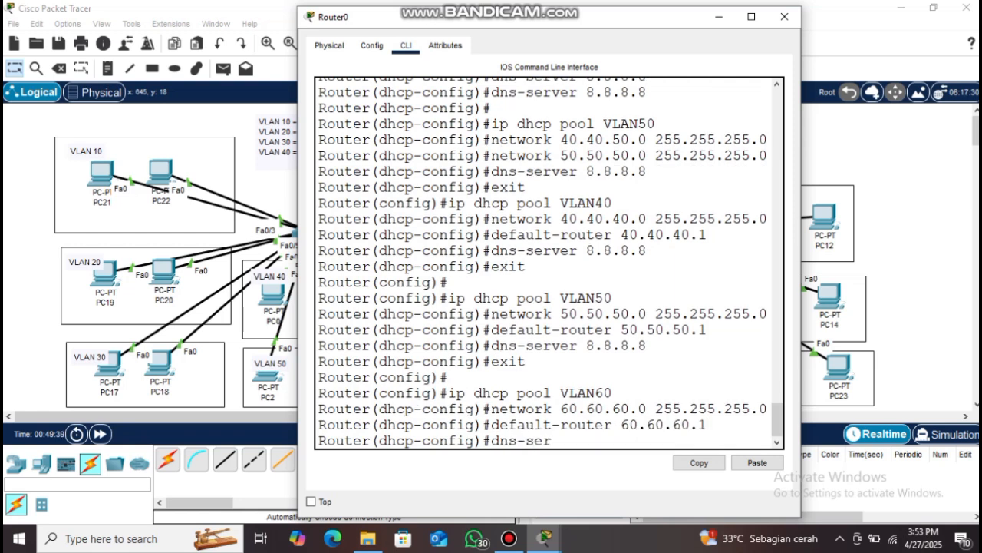
key("Return")
type("exit")
Create pool VLAN70 with network 70.70.70.0/24, gateway 70.70.70.1 and DNS 8.8.8.8
key("Return")
key("Return")
key("Up")
key("Up")
key("Up")
key("Up")
key("BackSpace")
key("BackSpace")
type("70")
key("Return")
type("net")
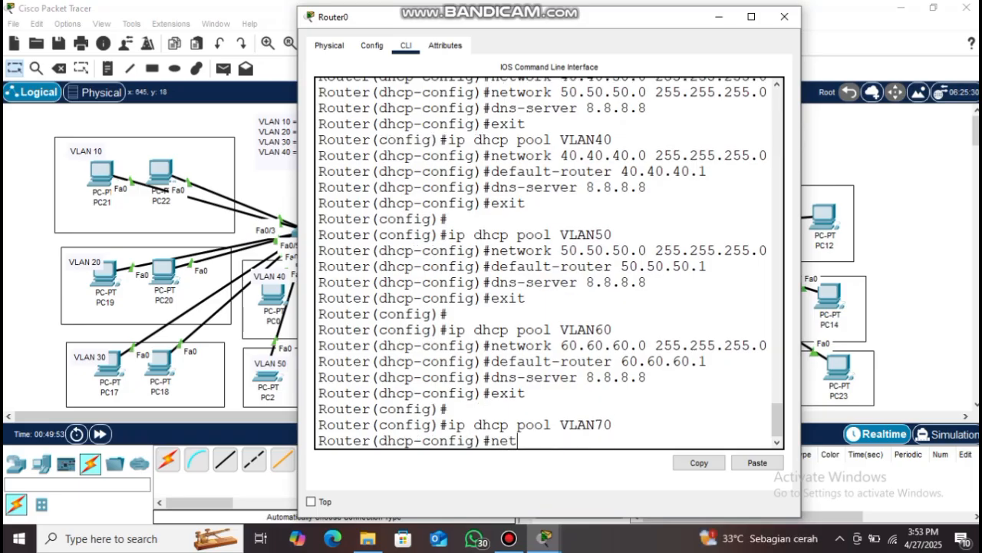
type("work 70.70.70.0 255.255.255.0")
key("Return")
type("defalut")
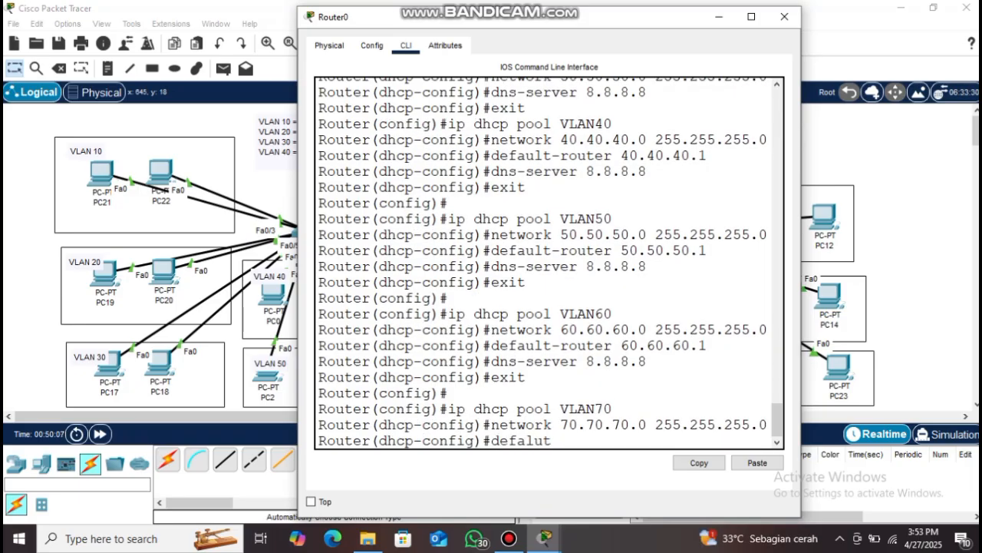
type("ult-router 70.70.70.1")
key("Return")
type("dns-server 8.8.8.8")
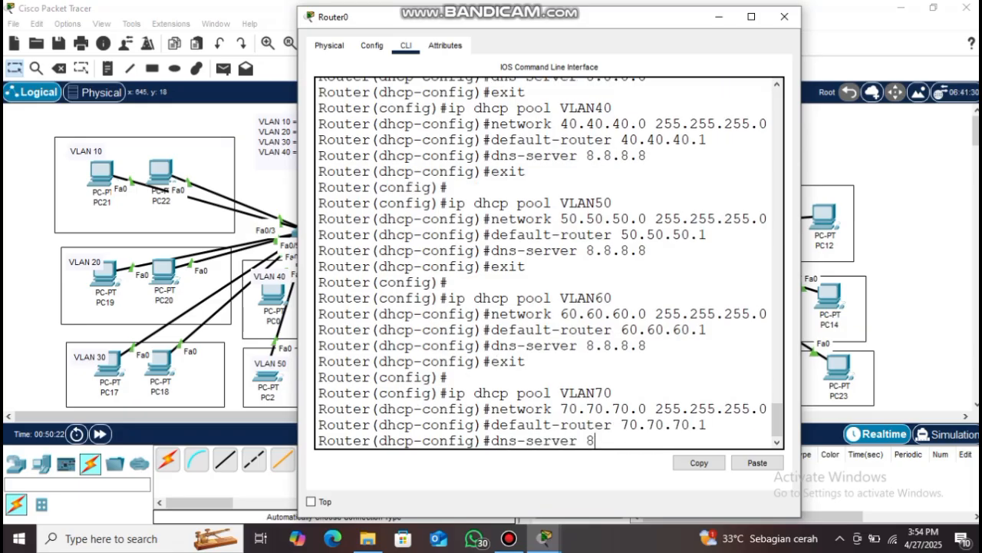
key("Return")
type("exit")
key("Return")
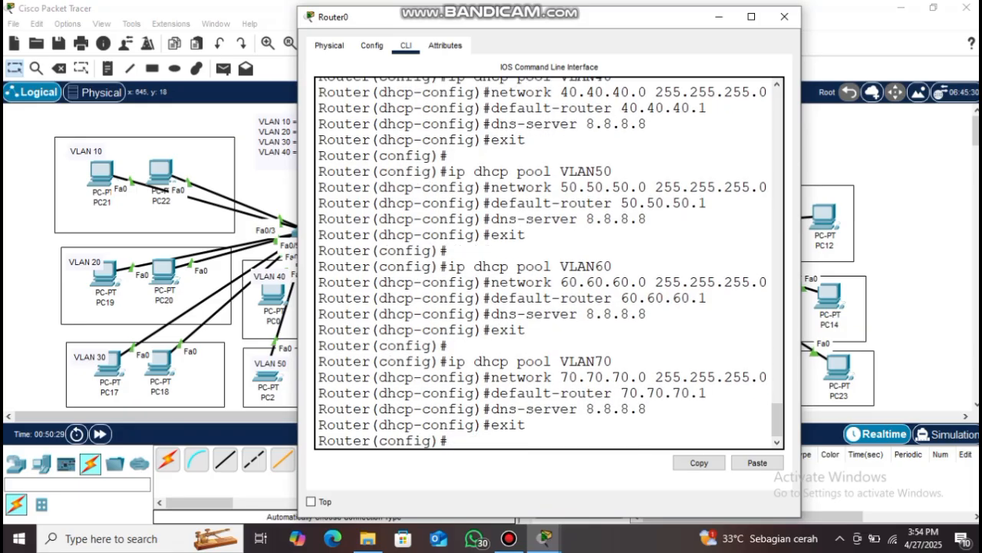
key("Return")
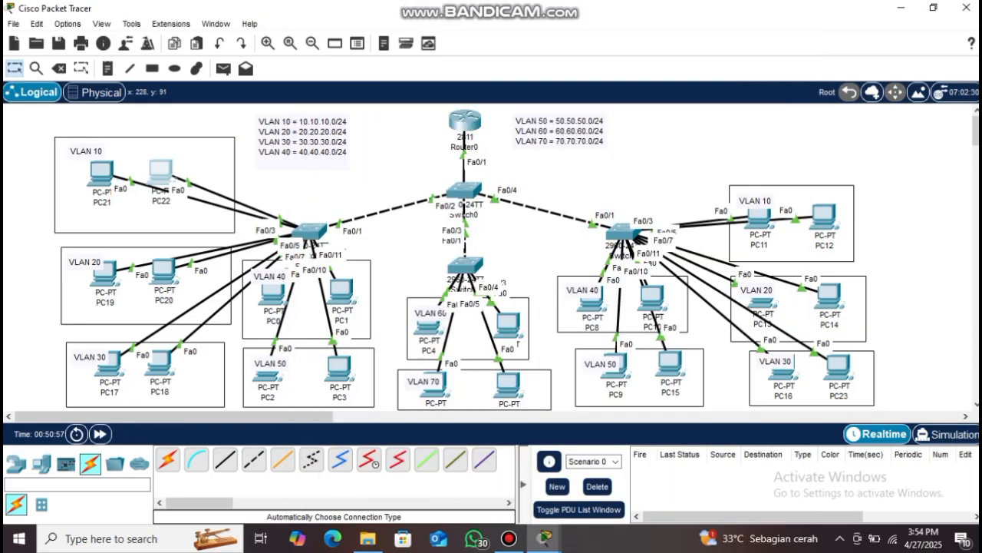
Switch PC22 and PC20 to DHCP addressing
left_click(162, 173)
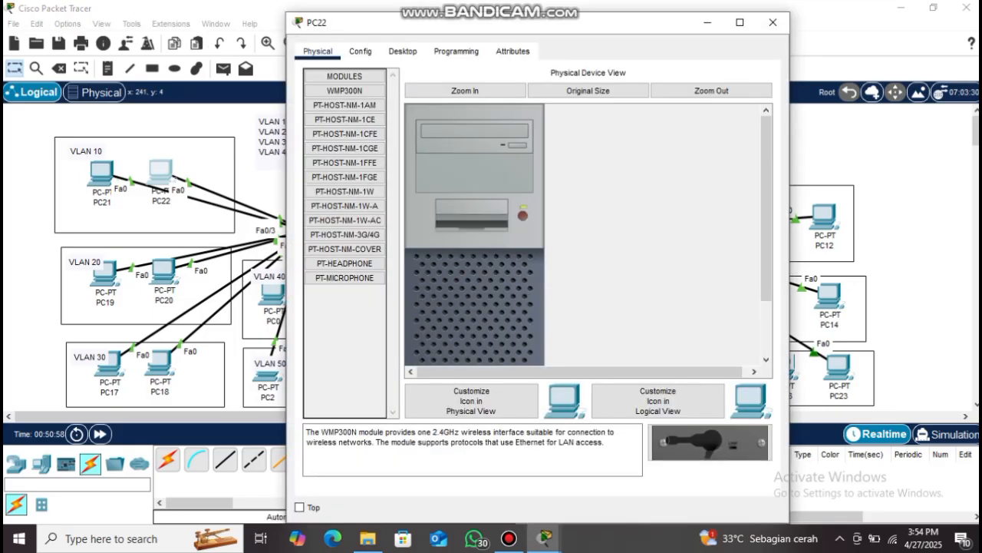
left_click(403, 51)
left_click(349, 107)
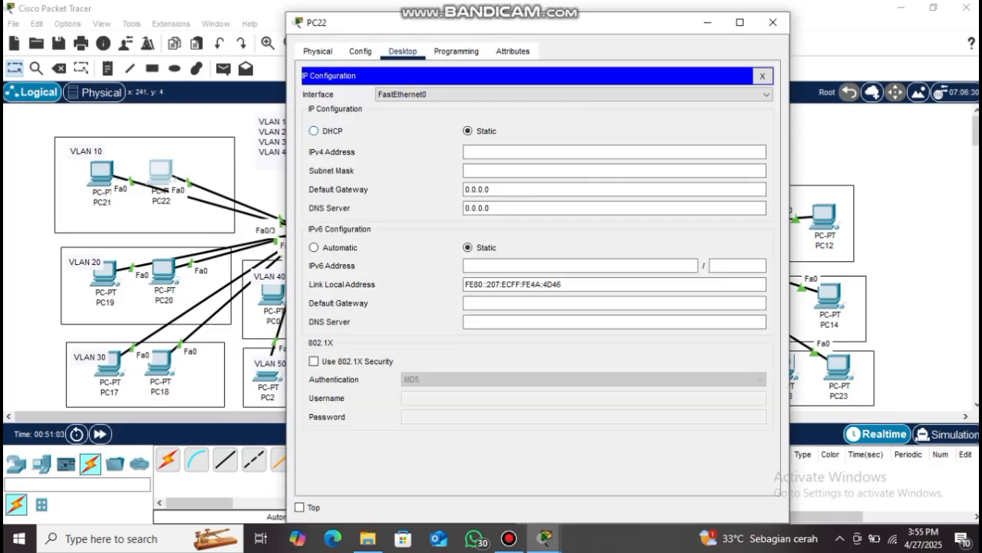
left_click(314, 130)
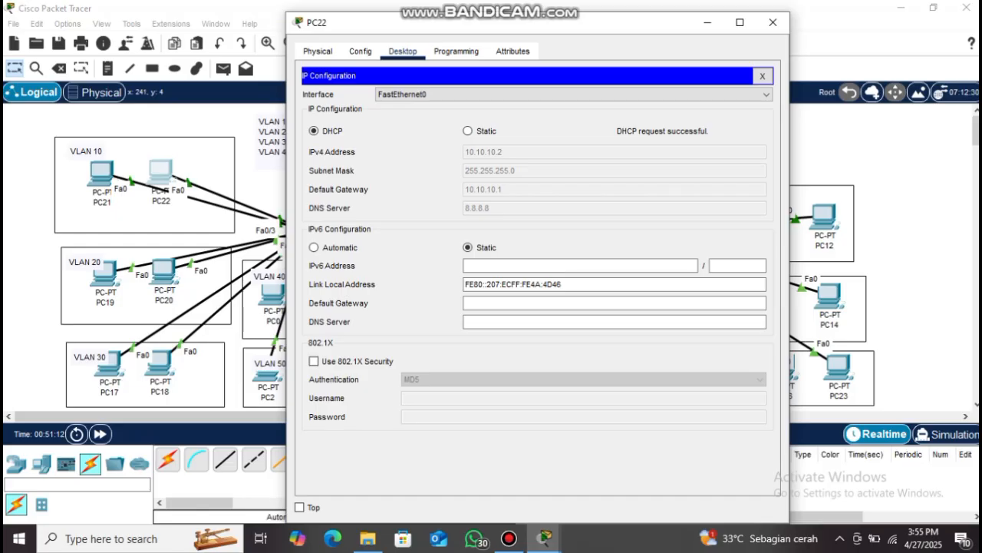
left_click(772, 23)
left_click(163, 270)
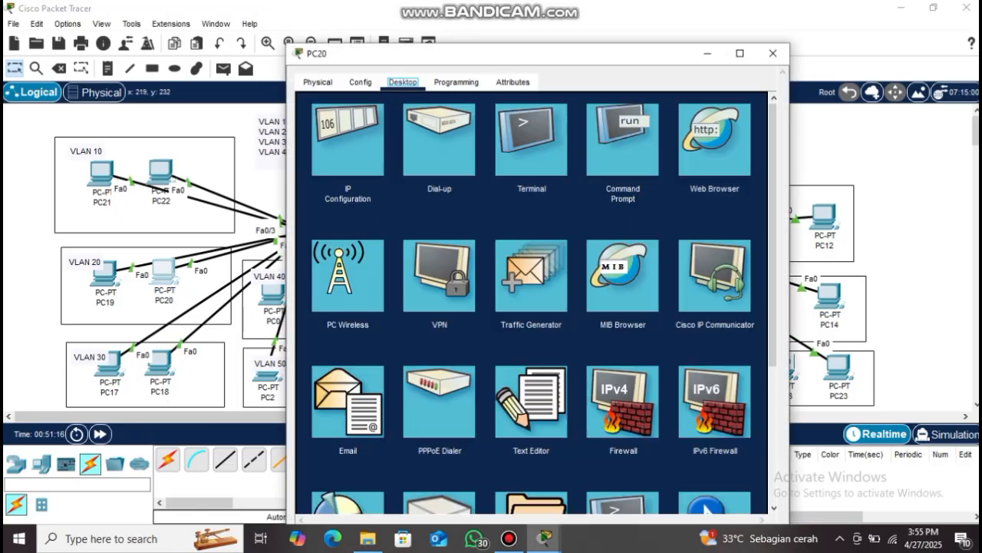
left_click(348, 109)
left_click(314, 131)
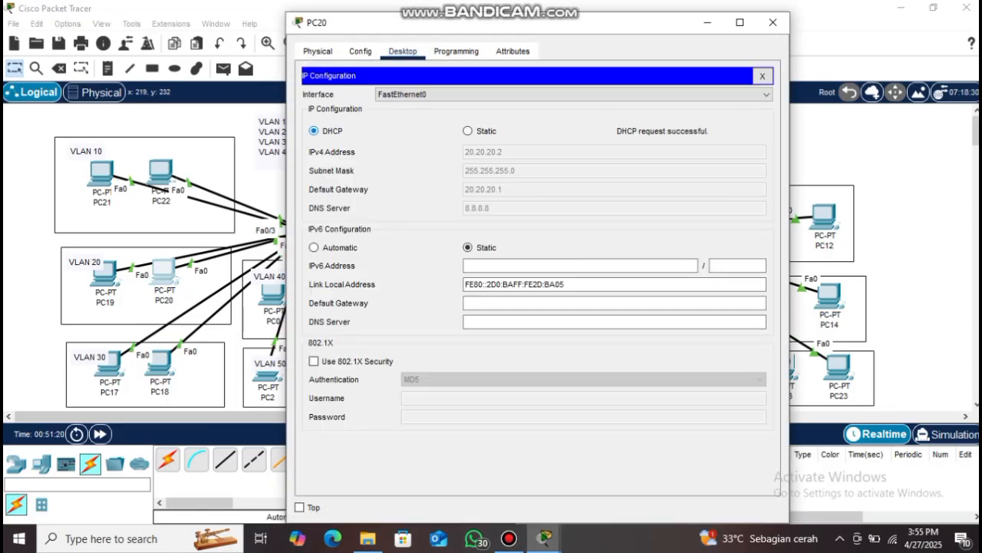
left_click(773, 22)
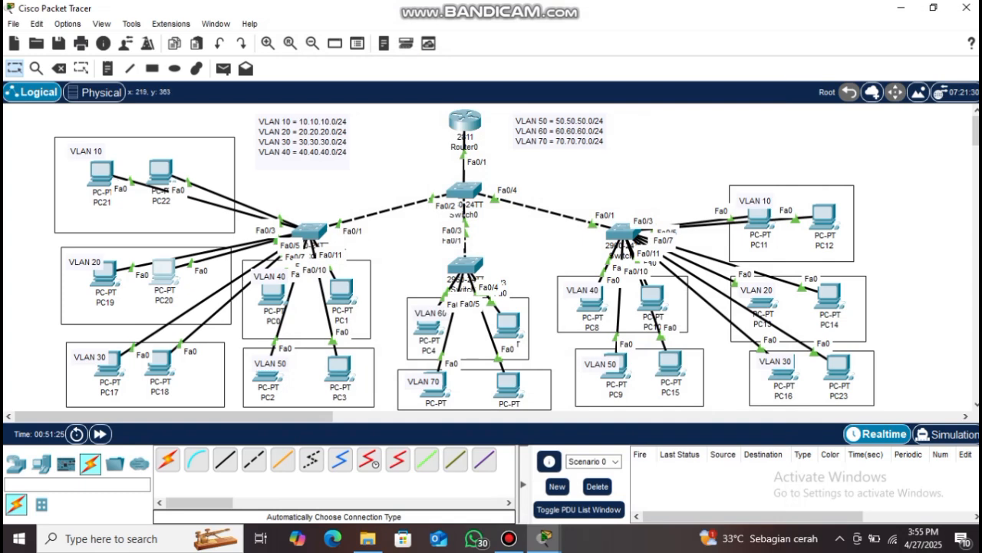
Switch PC18 (30.30.30.2) and PC8 (40.40.40.2) to DHCP addressing
left_click(160, 361)
left_click(402, 50)
left_click(347, 108)
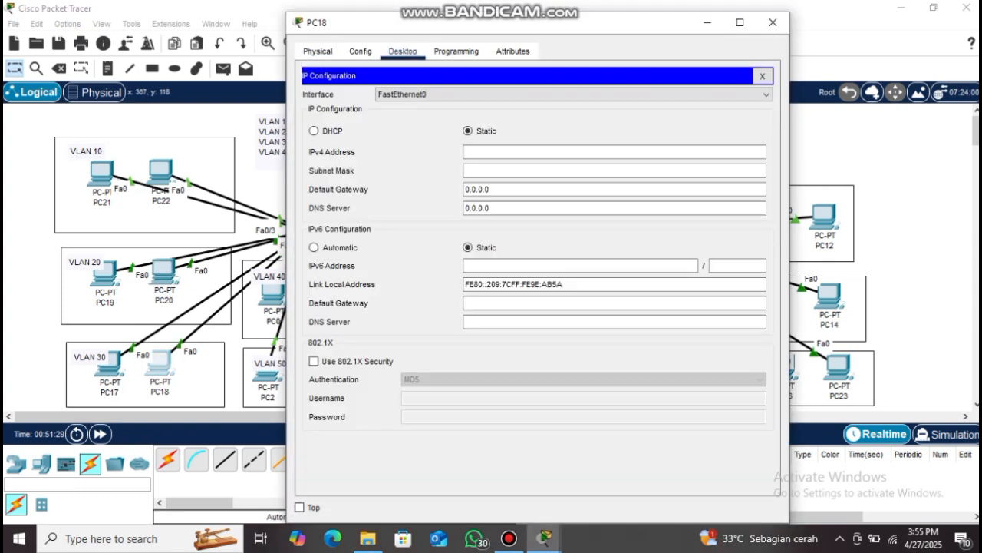
left_click(314, 131)
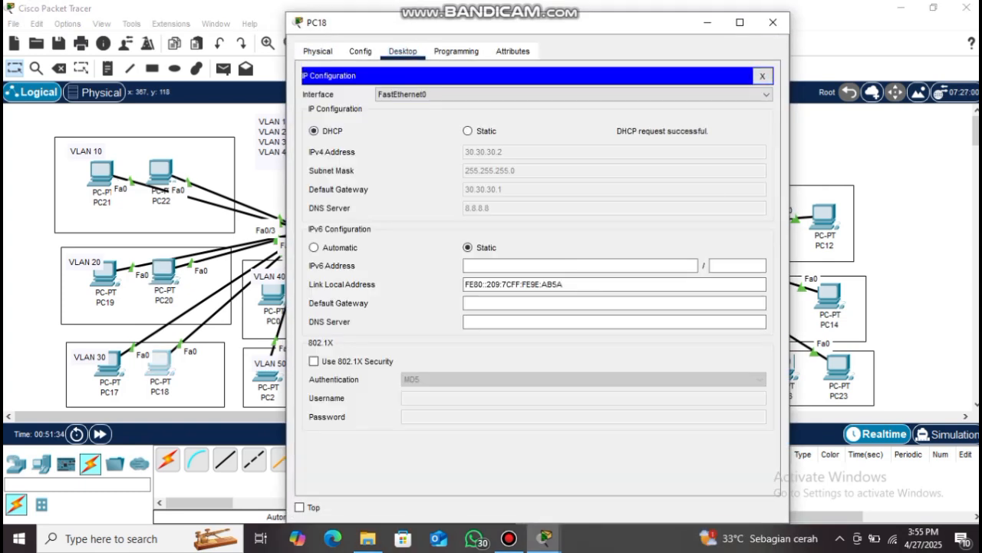
left_click(773, 23)
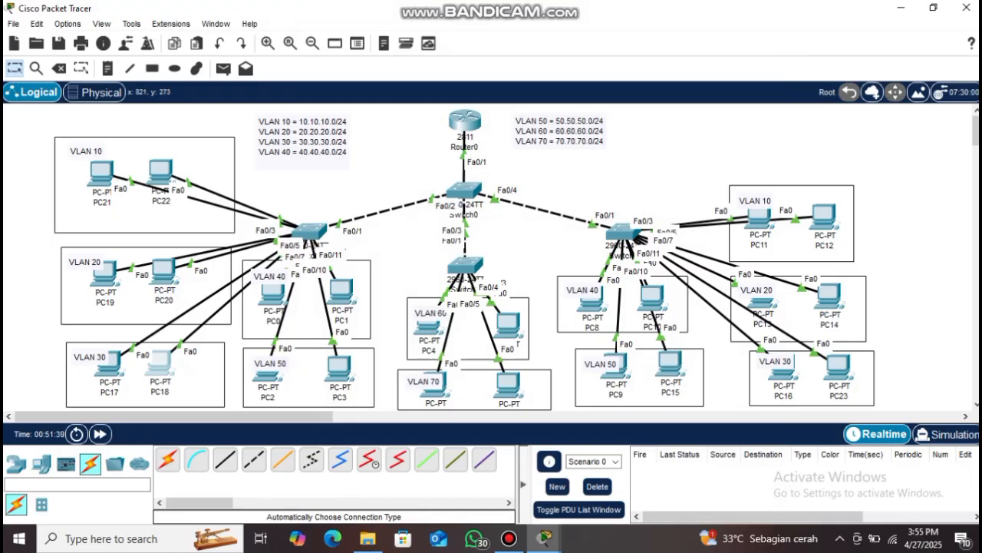
left_click(581, 291)
left_click(593, 303)
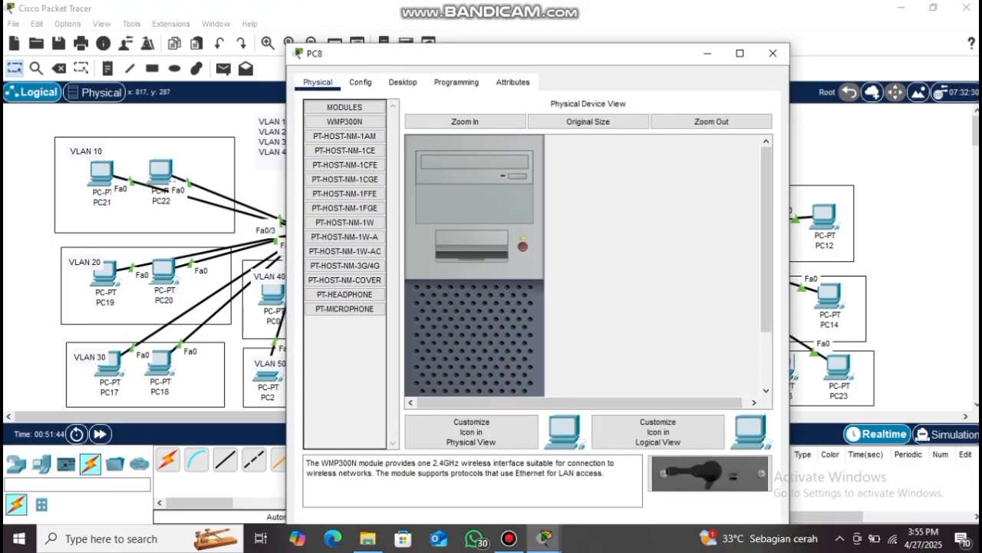
left_click(402, 81)
left_click(340, 143)
left_click(315, 162)
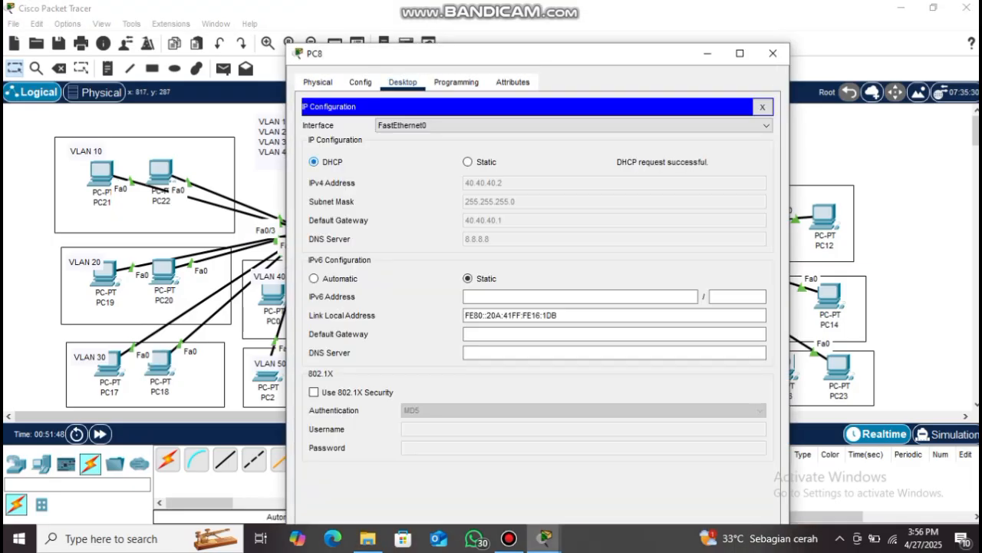
left_click(773, 53)
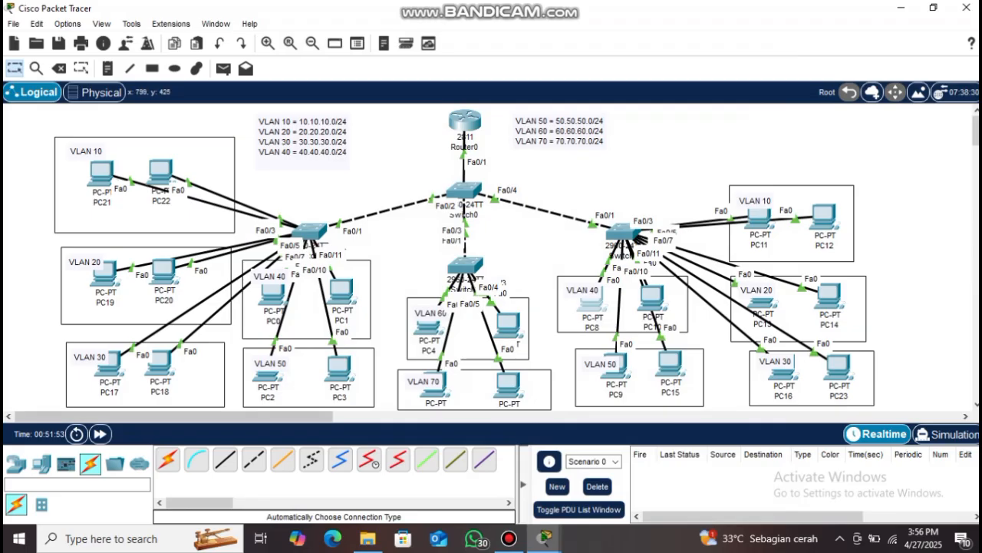
Switch PC9 (50.50.50.2) and PC5 (60.60.60.2) to DHCP addressing
left_click(615, 365)
left_click(403, 51)
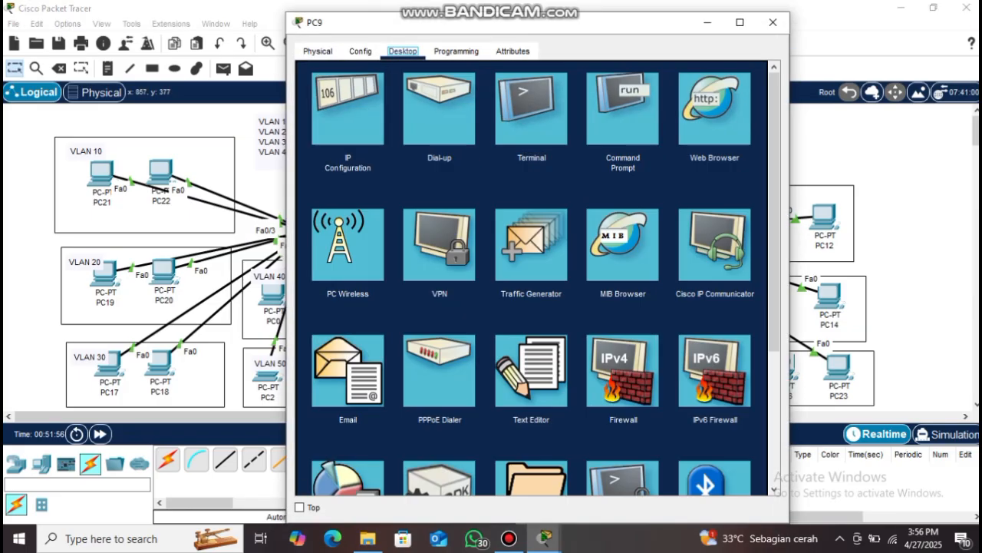
left_click(348, 108)
left_click(314, 131)
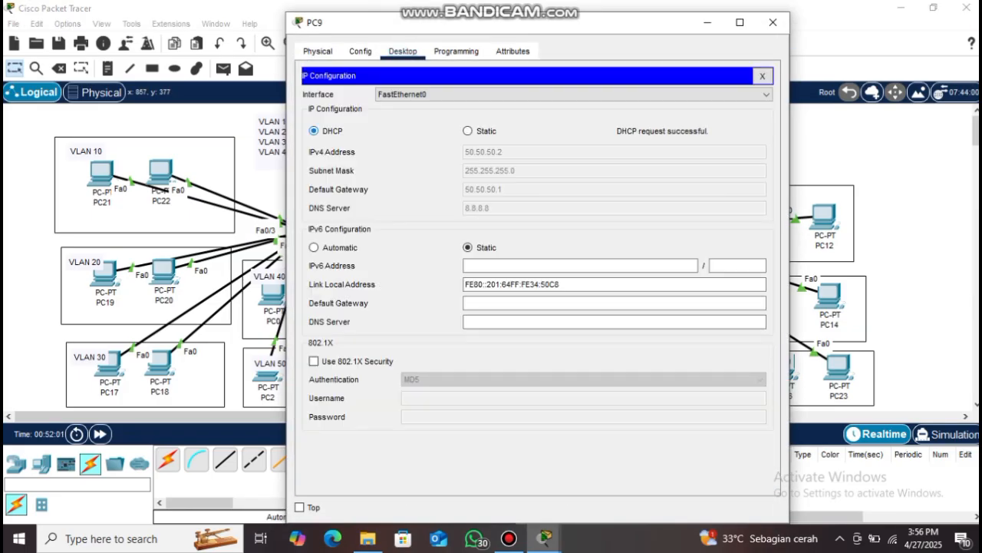
left_click(773, 23)
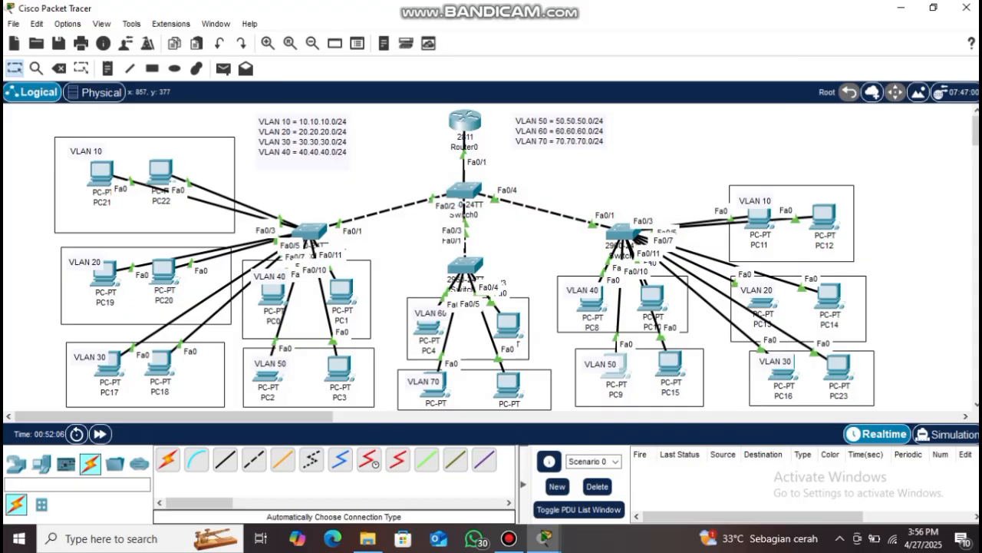
left_click(508, 327)
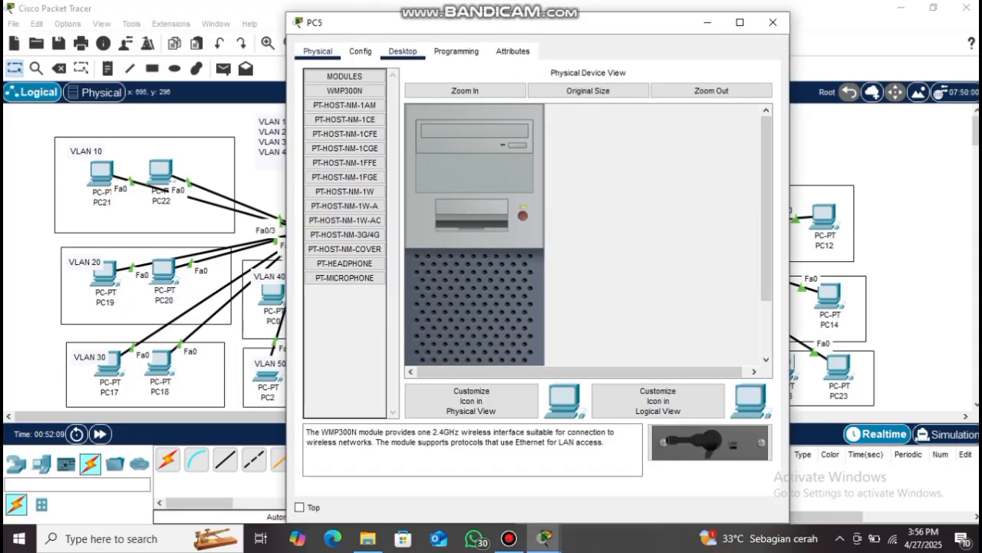
left_click(403, 50)
left_click(350, 125)
left_click(314, 131)
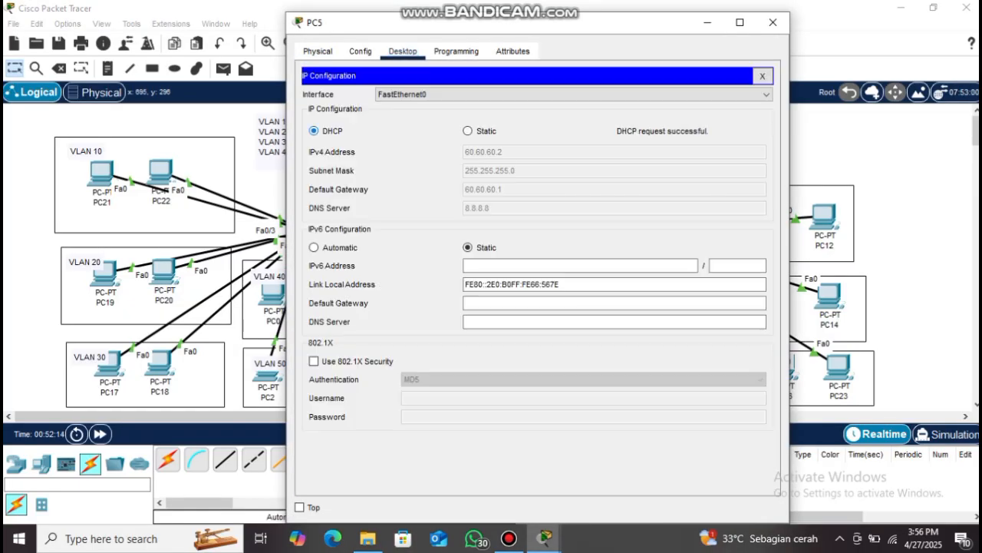
left_click(772, 22)
Switch PC7 to DHCP so it receives 70.70.70.2
left_click(508, 383)
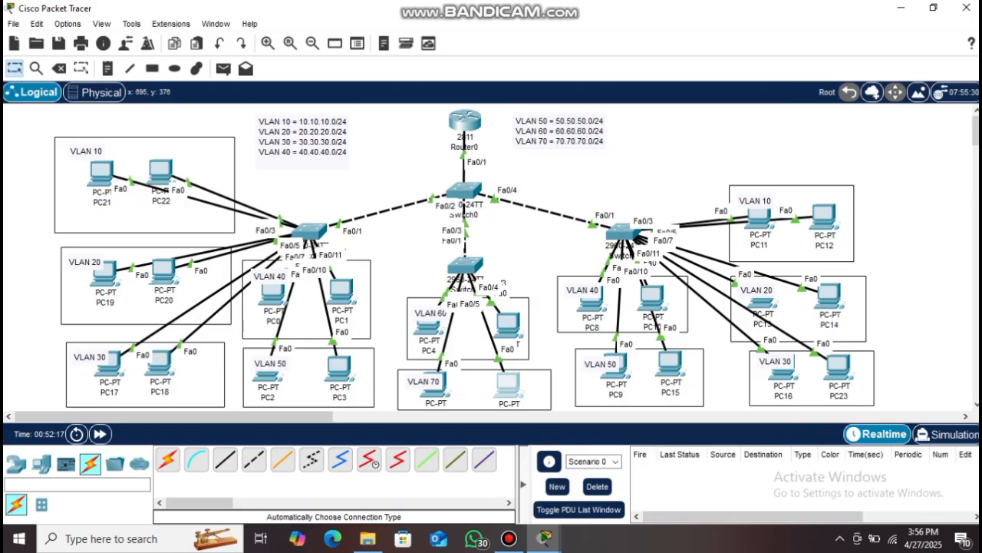
left_click(402, 81)
left_click(349, 142)
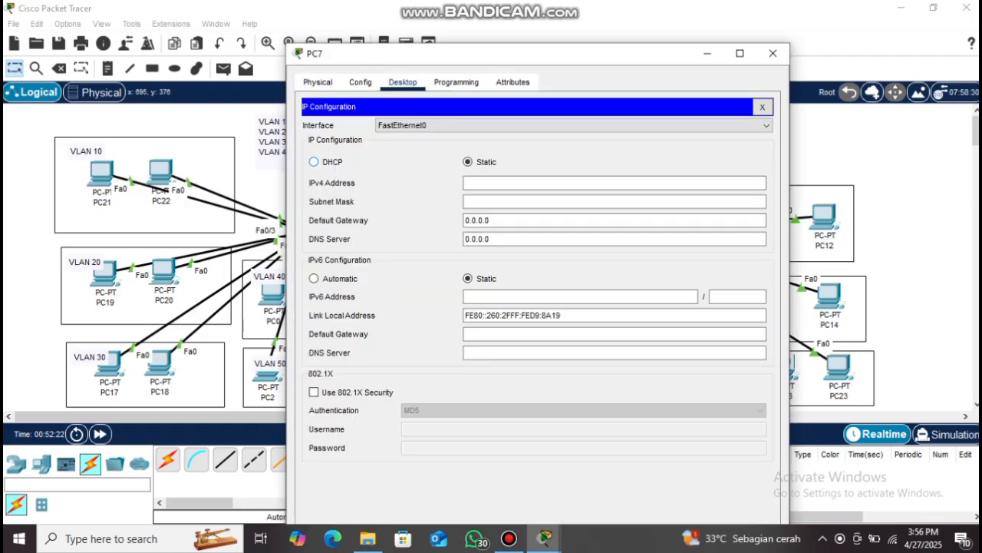
left_click(314, 161)
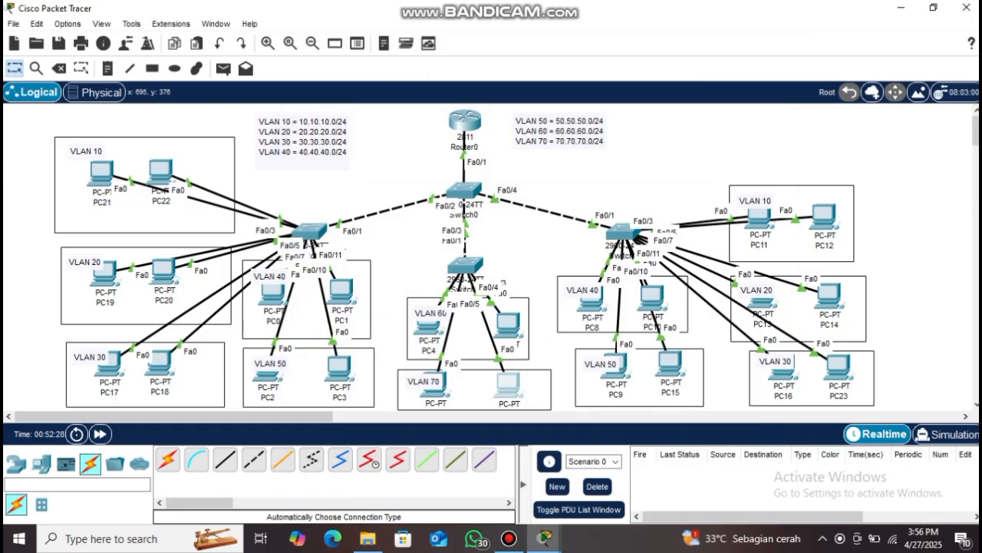
left_click(706, 53)
Send test pings to PC20 from PC22 and PC18, then clear them from the scenario
left_click(223, 68)
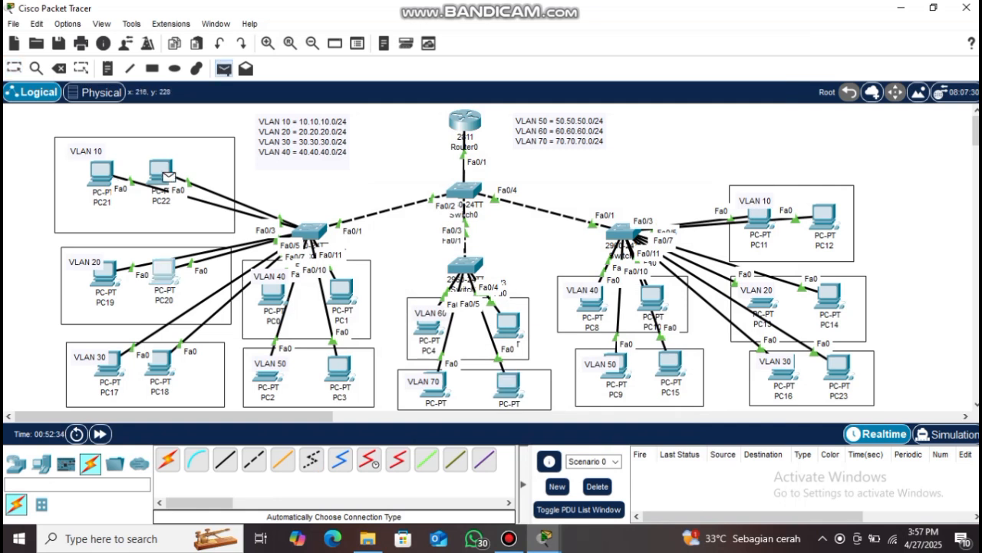
left_click(163, 271)
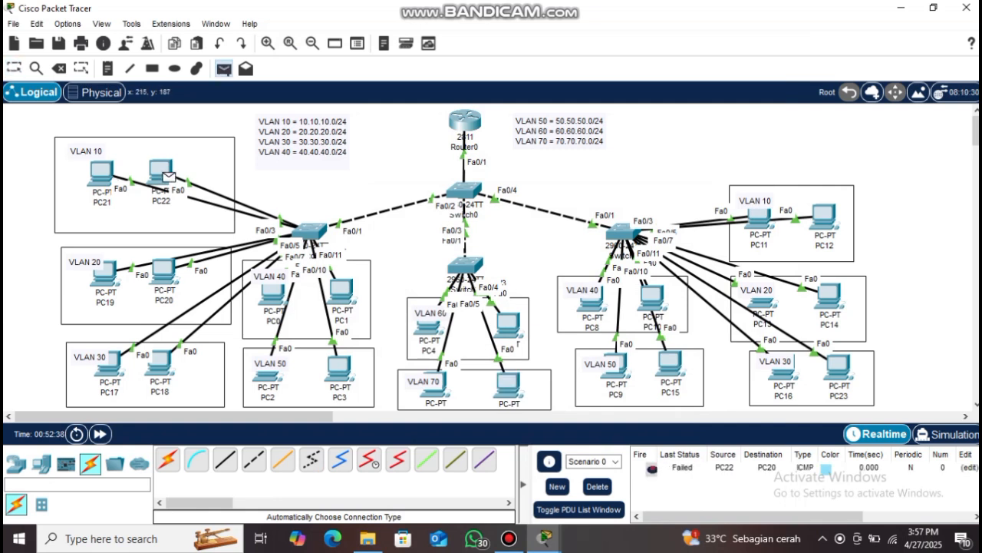
left_click(163, 270)
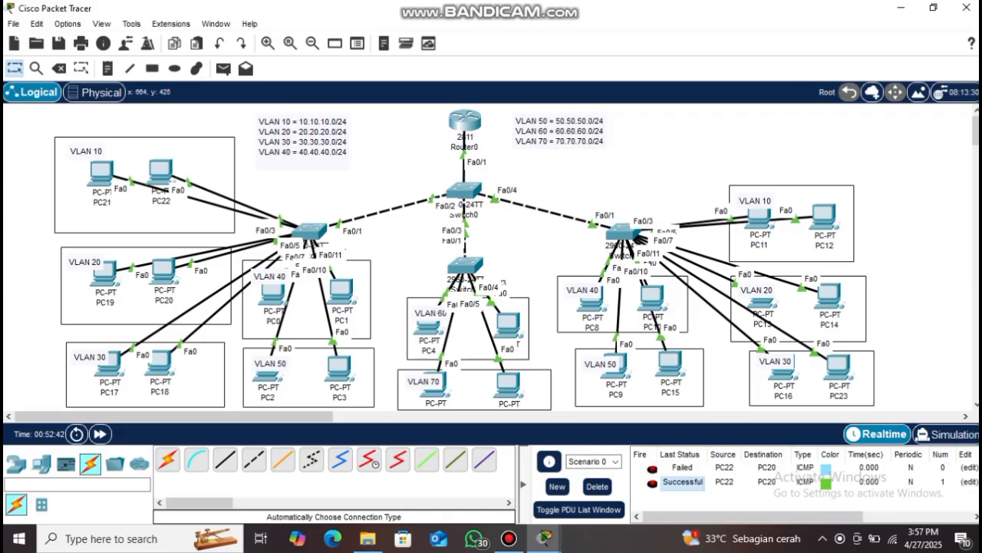
left_click(224, 68)
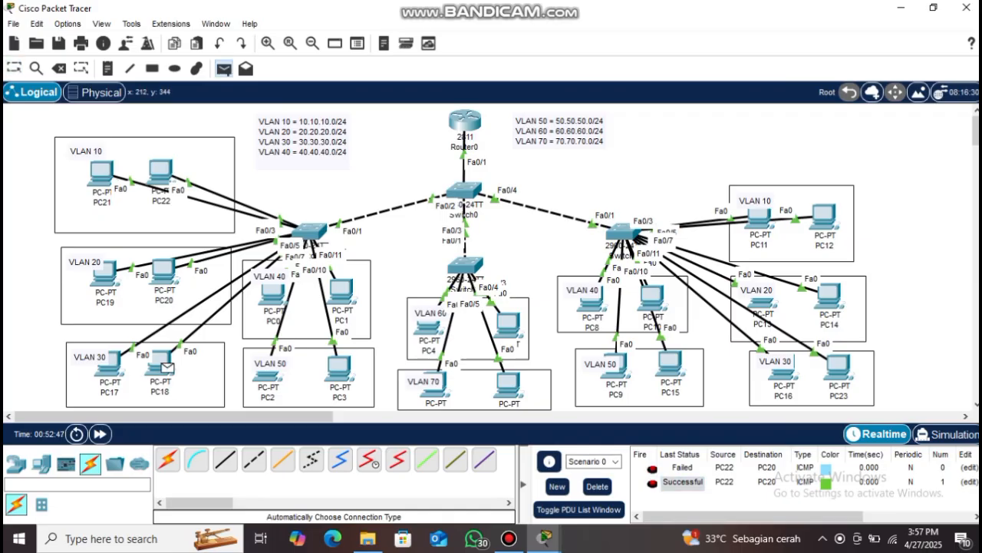
left_click(163, 362)
left_click(164, 270)
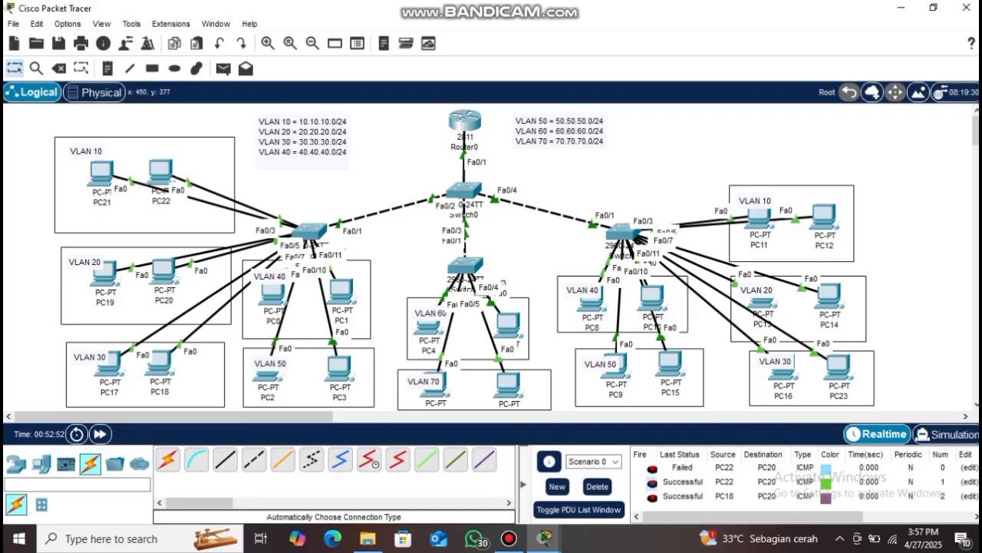
left_click(597, 486)
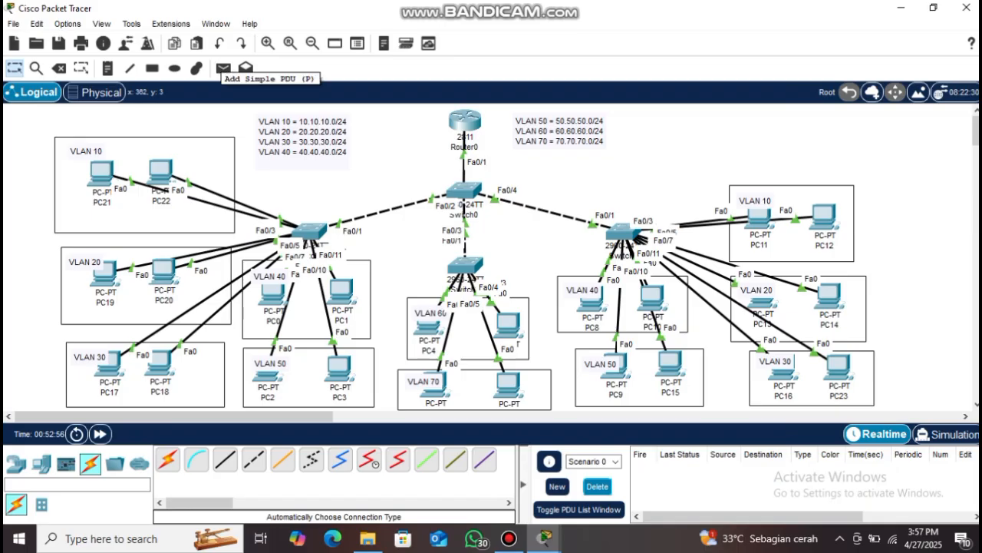
Ping PC8 from PC4 three times, then delete the failed PC4 pings
left_click(223, 69)
left_click(428, 326)
left_click(591, 298)
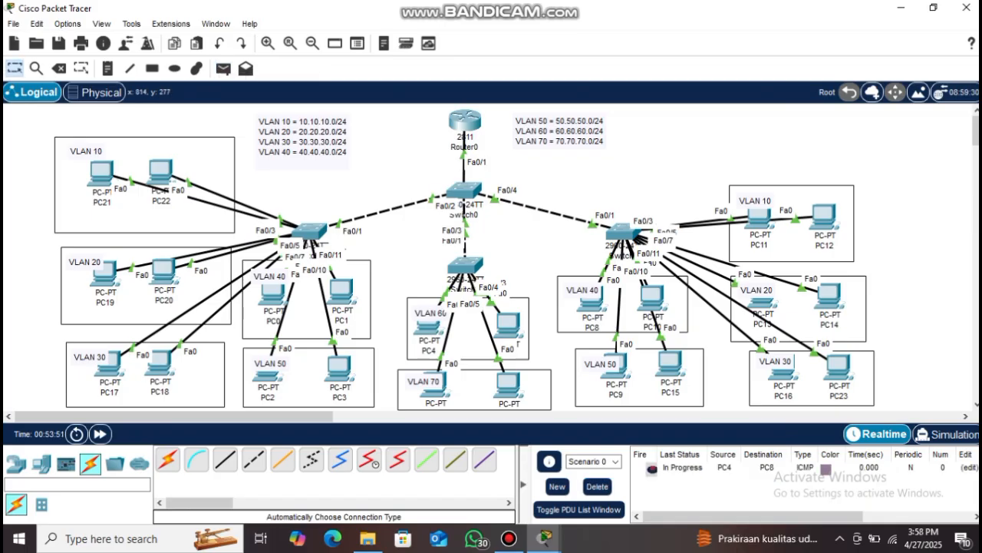
left_click(223, 69)
left_click(428, 326)
left_click(591, 298)
left_click(224, 68)
left_click(428, 326)
left_click(590, 297)
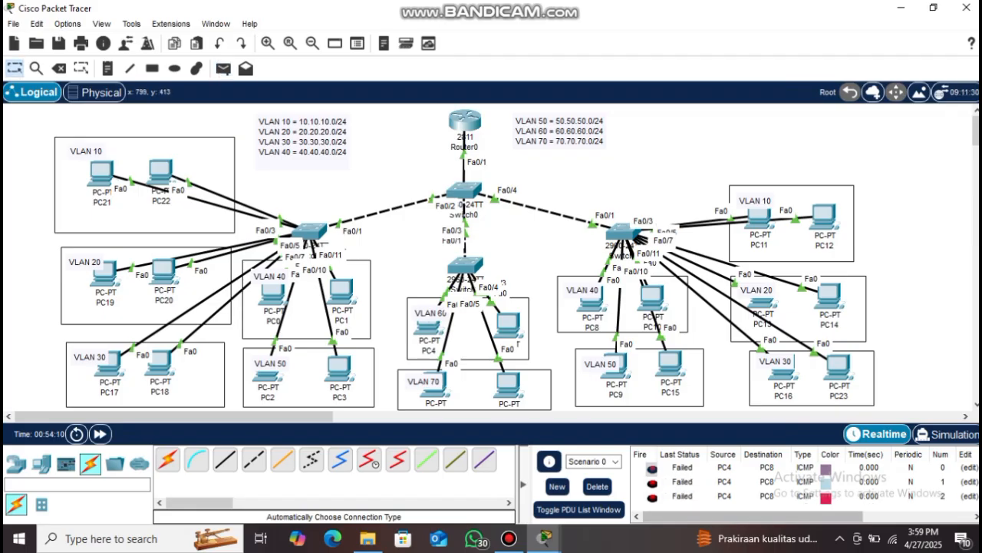
left_click(597, 486)
Ping PC8 from PC5 twice, check the successful result, then delete those pings
left_click(223, 69)
left_click(508, 326)
left_click(591, 297)
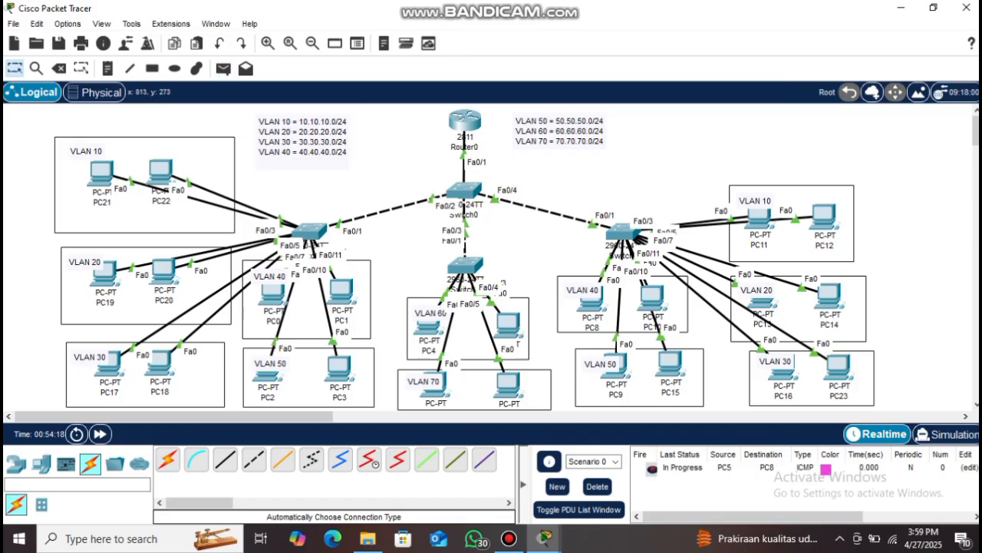
left_click(223, 68)
left_click(507, 326)
left_click(591, 297)
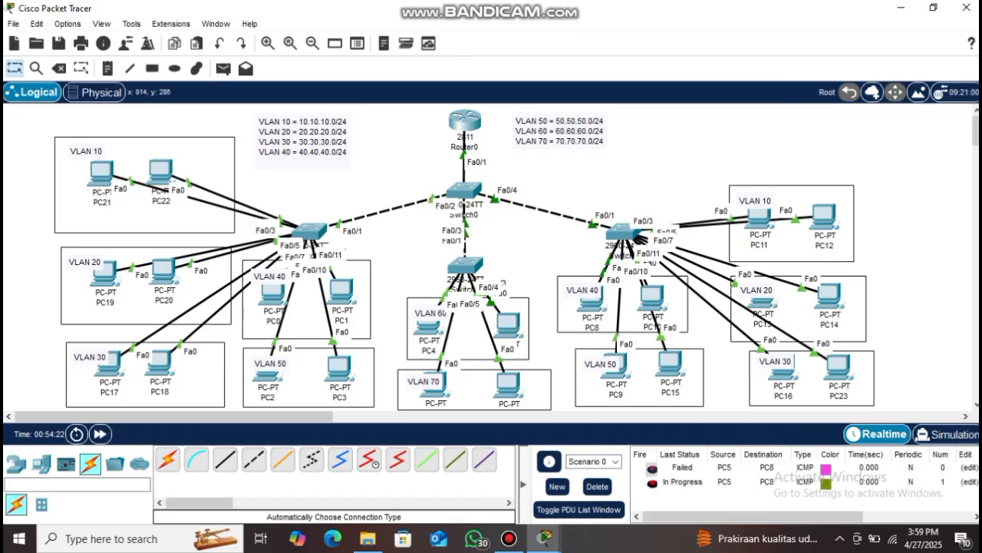
left_click(682, 482)
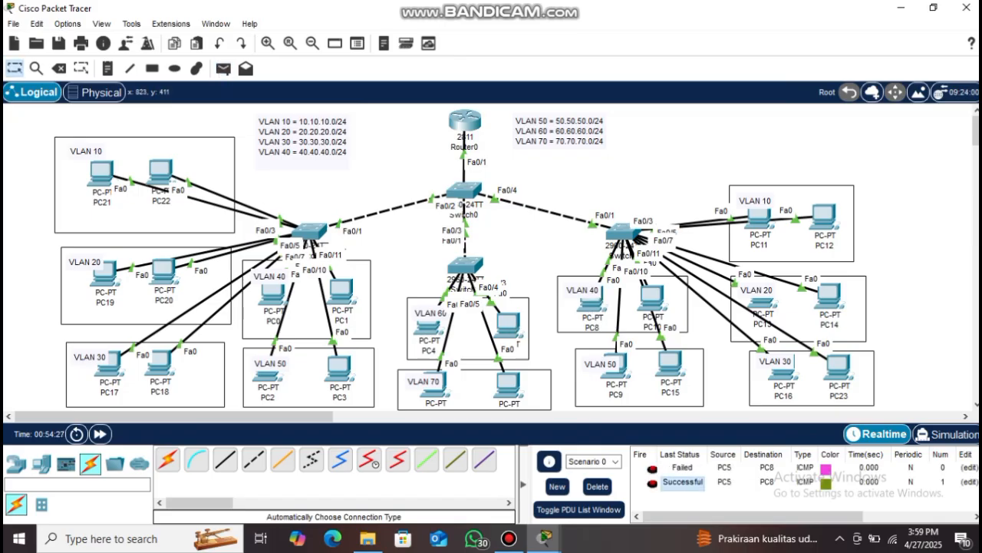
left_click(597, 485)
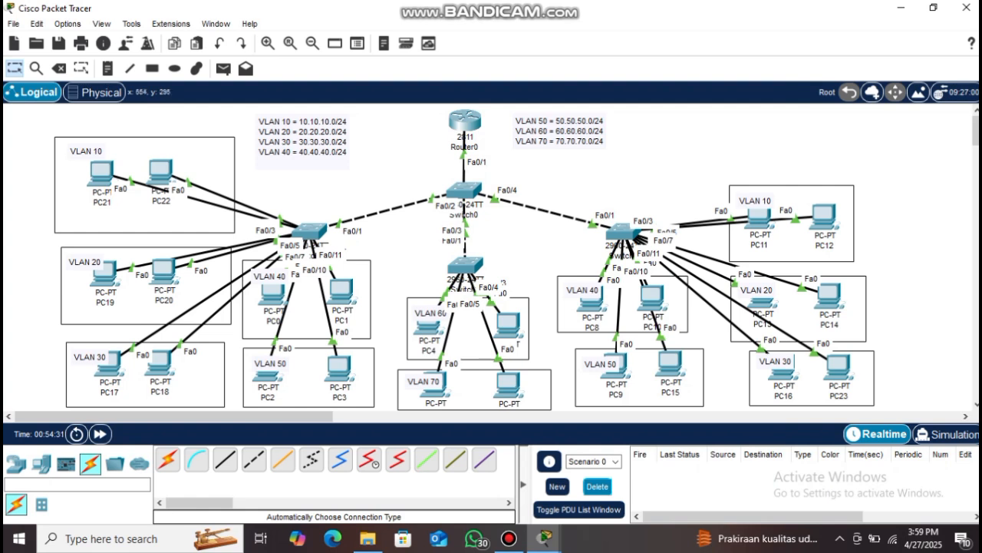
Ping PC22 from PC6 and from PC7, and check the successful PC7 result
left_click(223, 68)
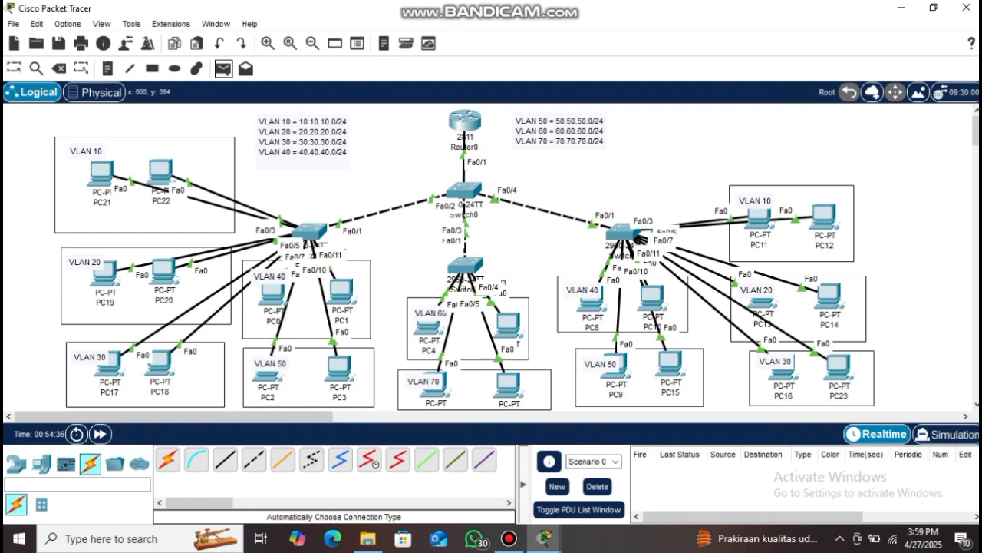
left_click(439, 387)
left_click(160, 172)
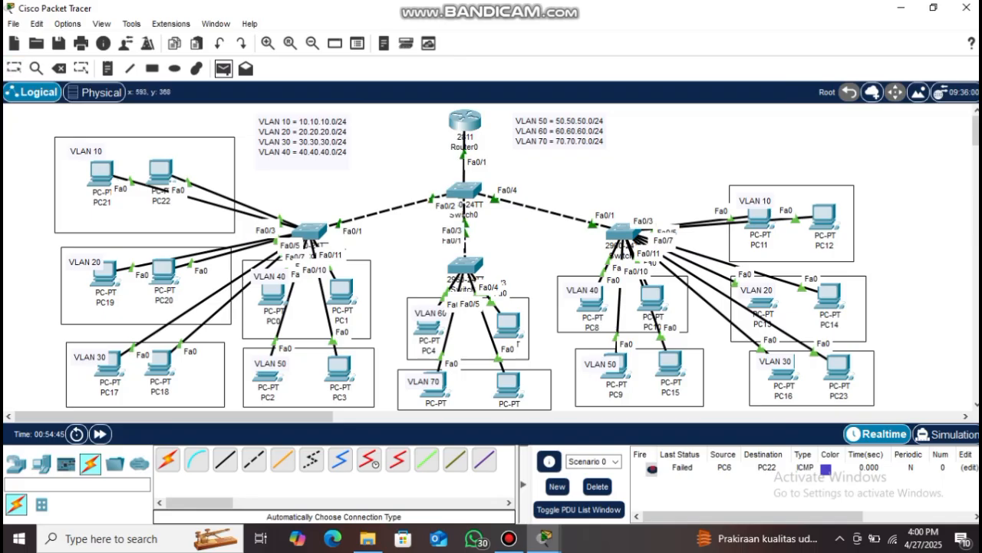
left_click(508, 384)
left_click(160, 172)
left_click(682, 482)
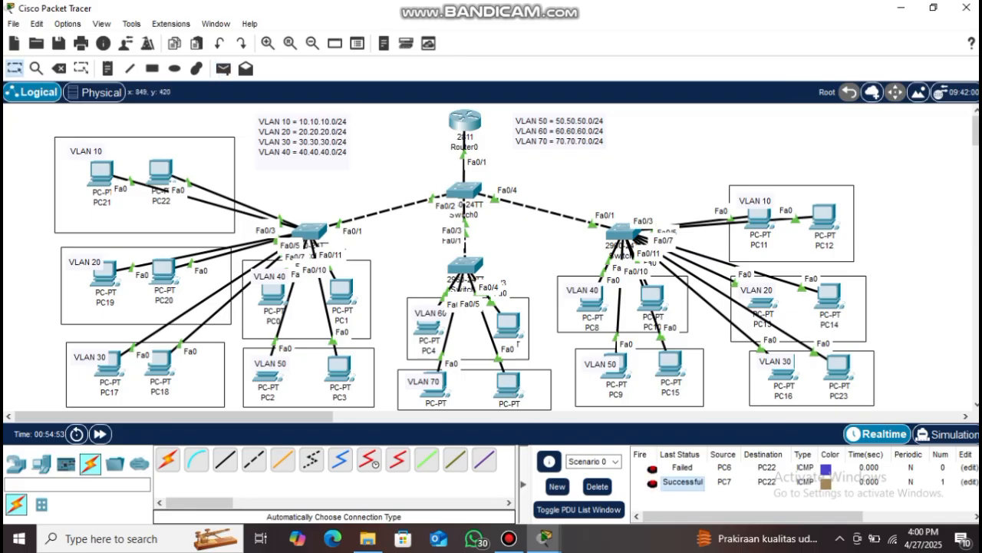